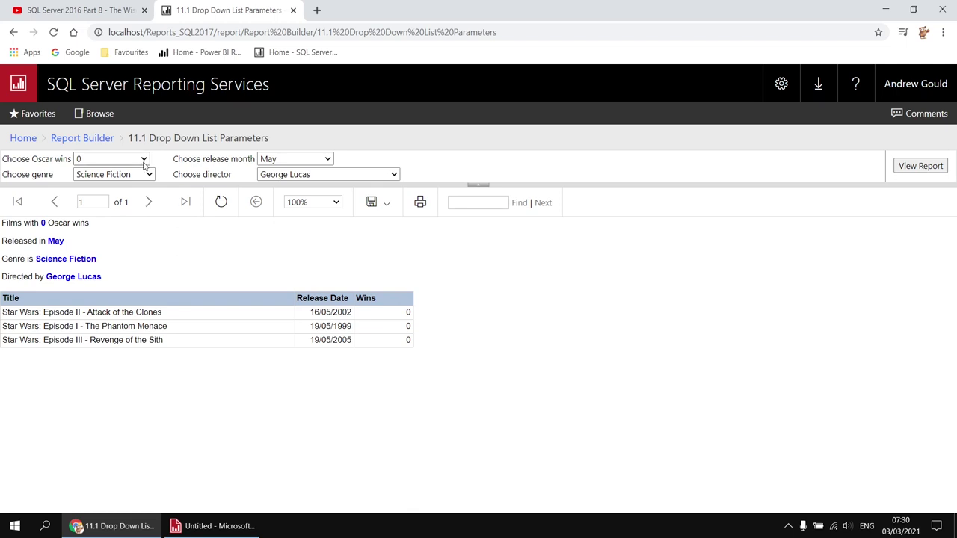
- Check the choices offered for the report's Oscar wins parameter and view the Wise Owl Movies Database video page
left_click(144, 162)
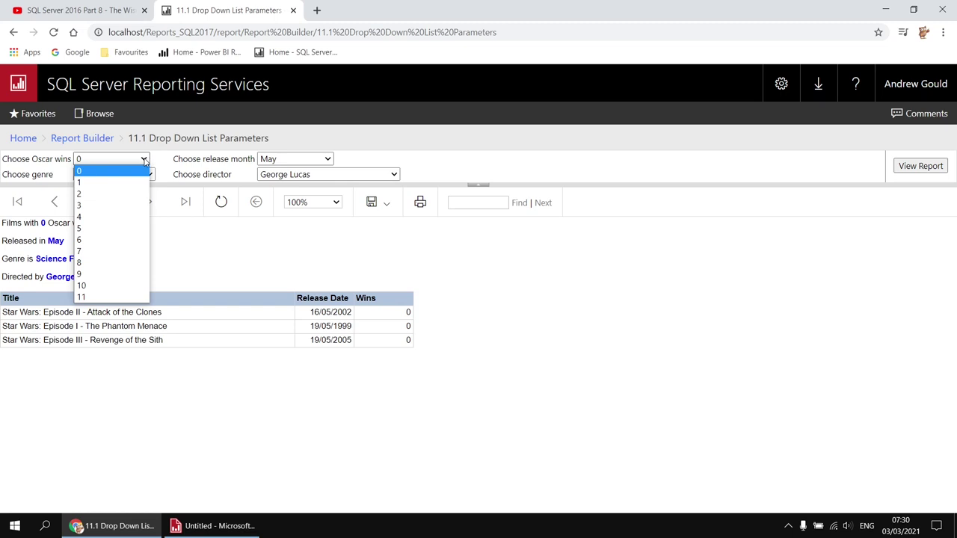
left_click(145, 162)
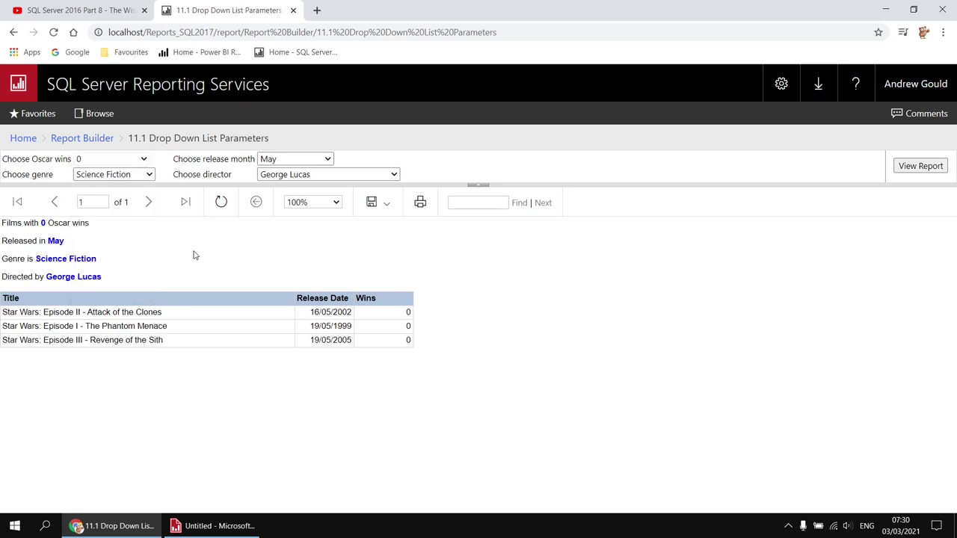
left_click(94, 12)
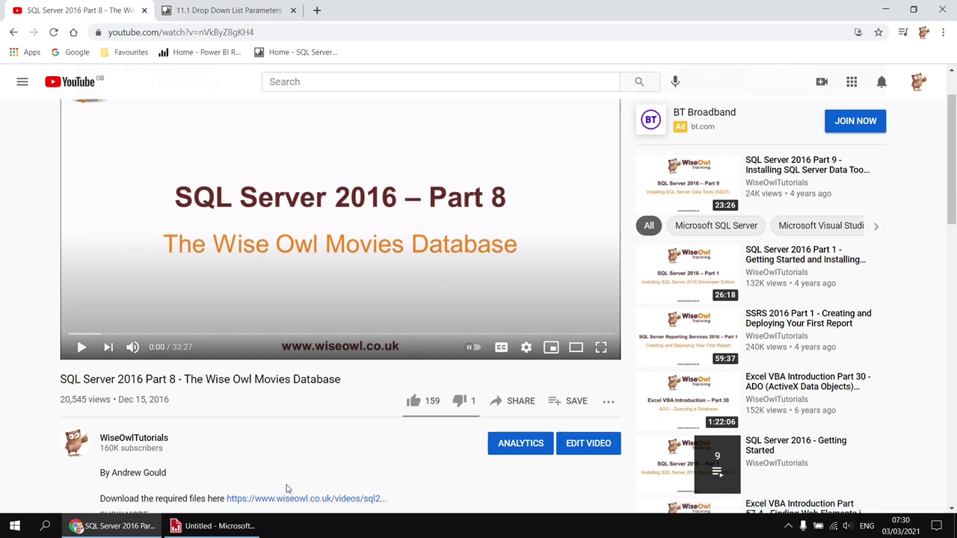
- Switch to Report Builder and add a data source named Movies, using an embedded connection of type Microsoft SQL Server
left_click(215, 526)
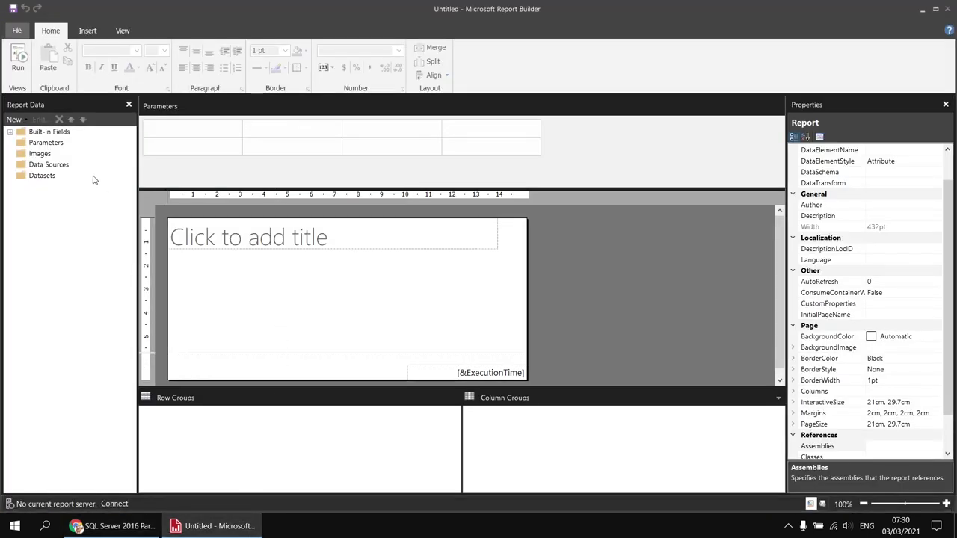
right_click(65, 167)
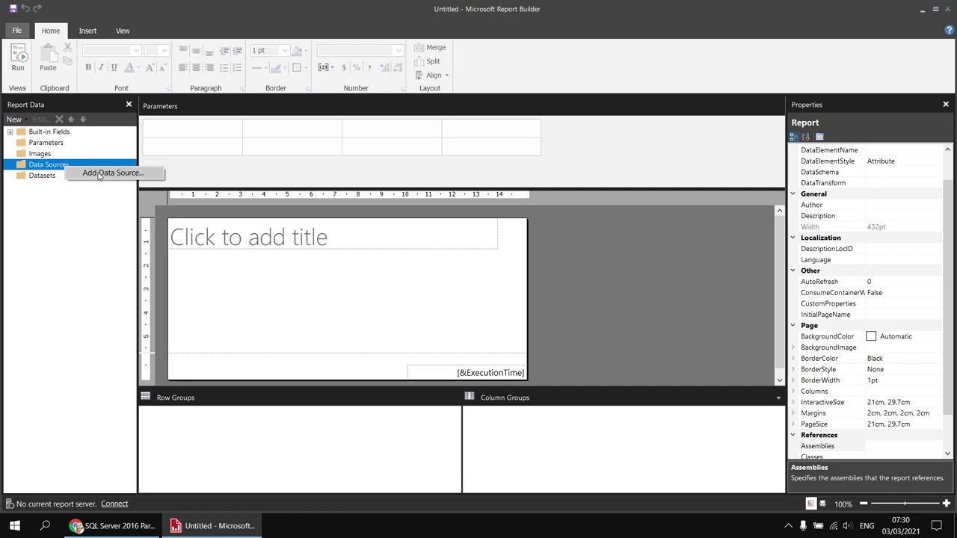
left_click(98, 173)
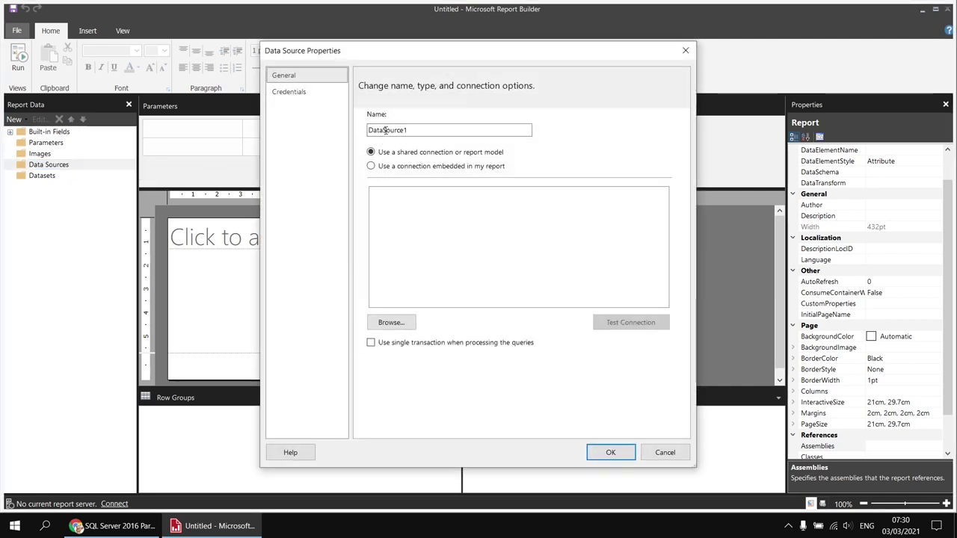
double_click(387, 130)
type("Movies")
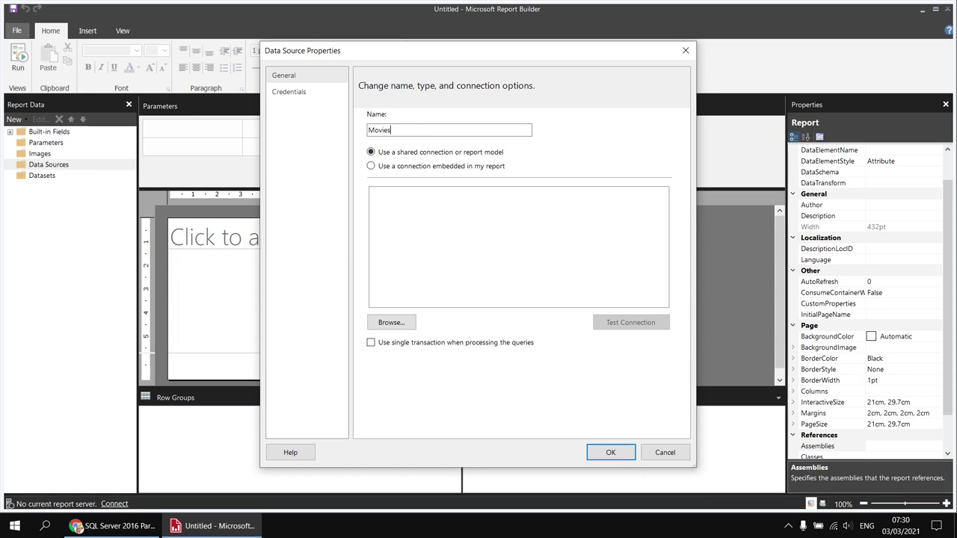
left_click(397, 166)
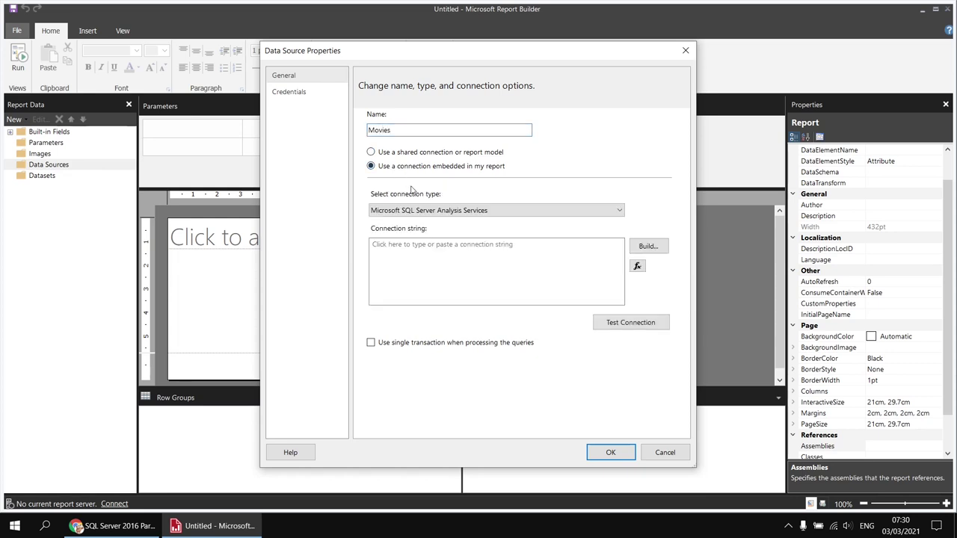
left_click(465, 213)
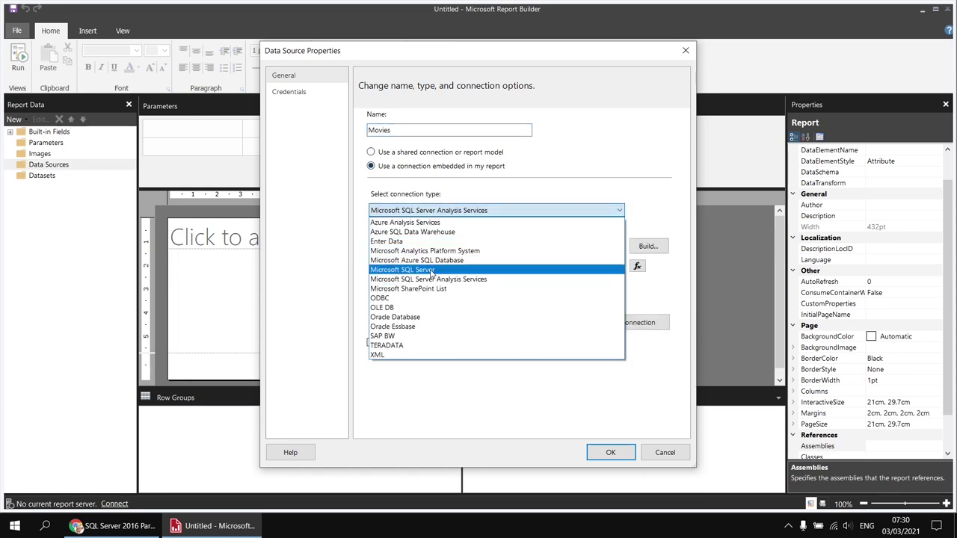
left_click(430, 270)
- Build the data source's connection to the Movies database on server .\sql2017 and save the data source
left_click(647, 247)
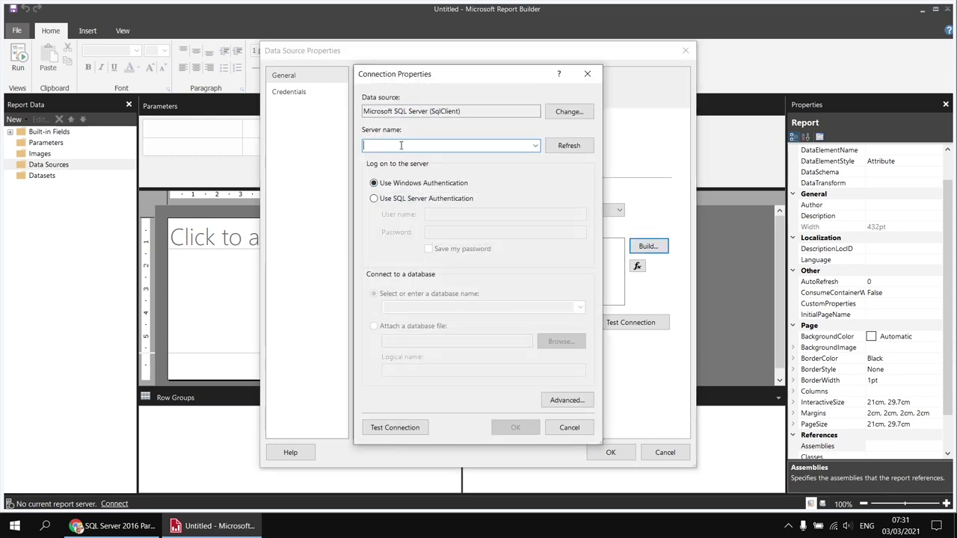
type(".")
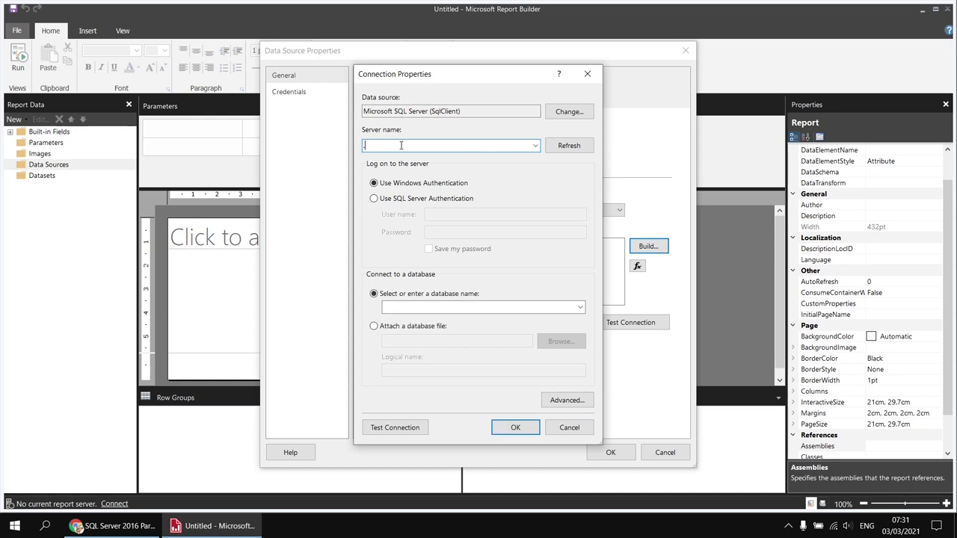
type("\\sql2017")
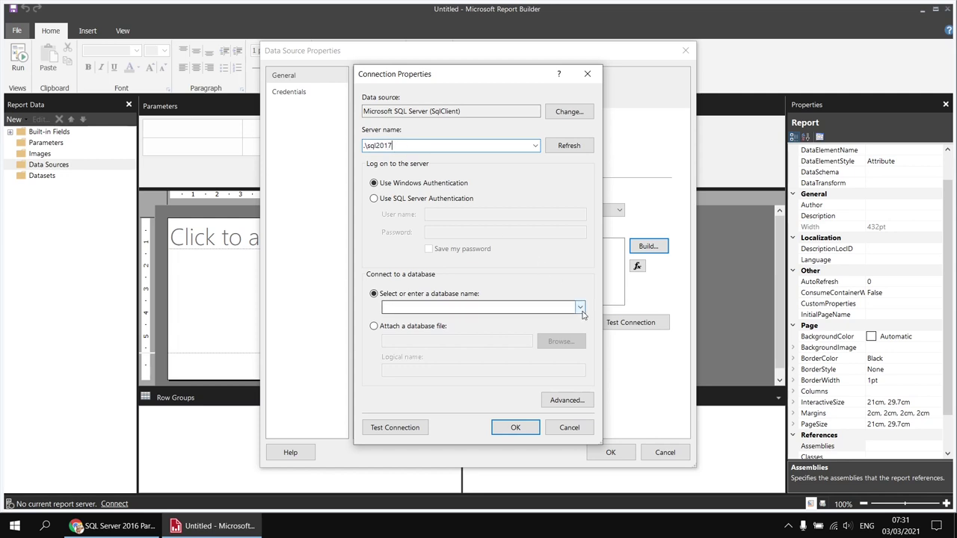
left_click(581, 307)
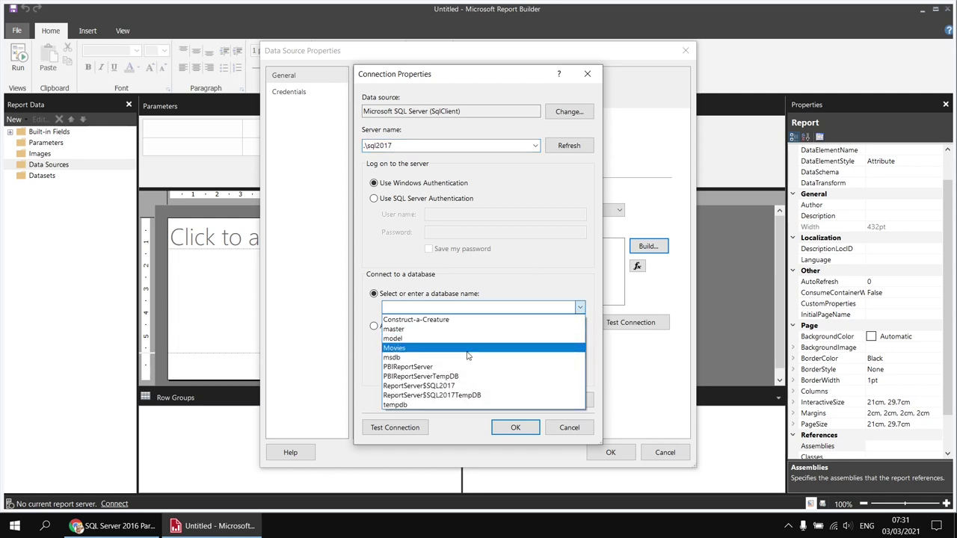
left_click(463, 350)
left_click(516, 427)
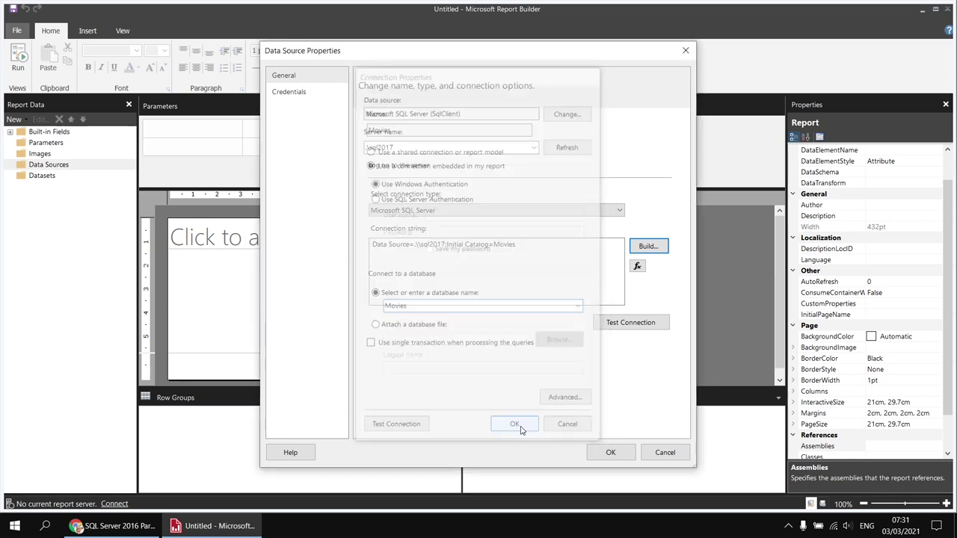
left_click(609, 452)
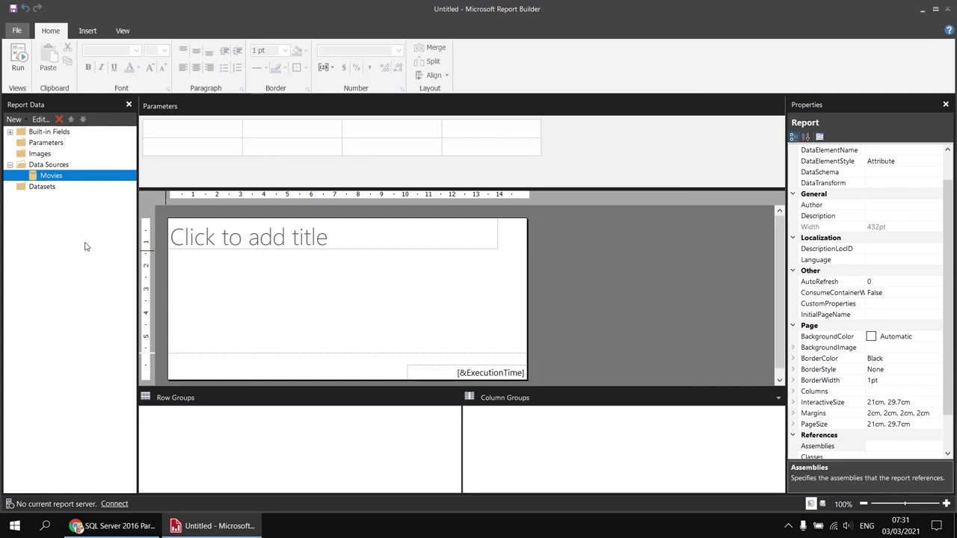
- Add a dataset named Films based on the Movies data source
right_click(66, 179)
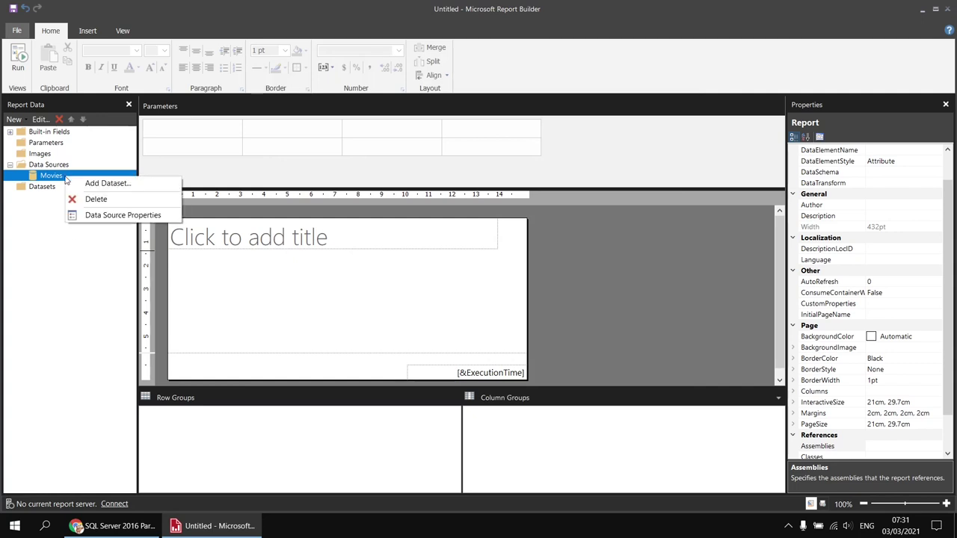
left_click(86, 183)
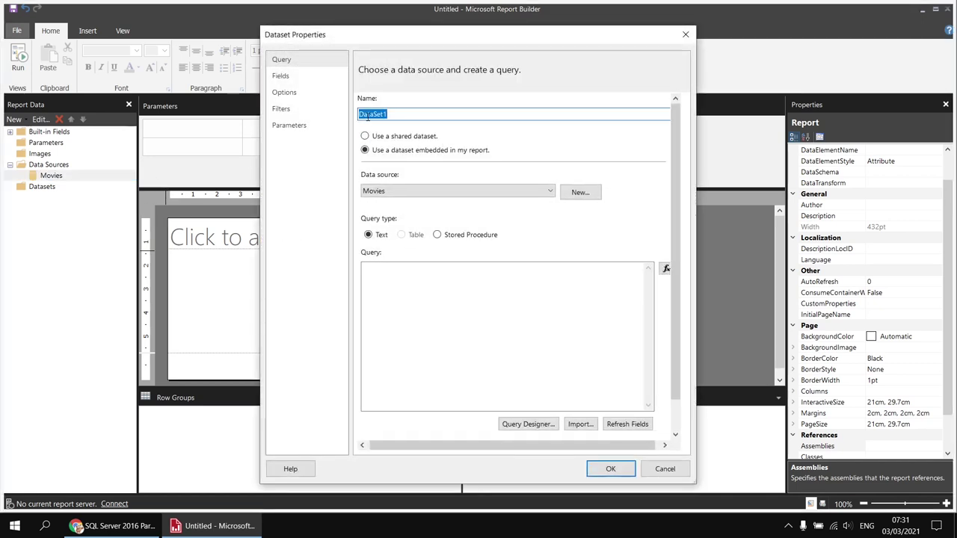
type("Films")
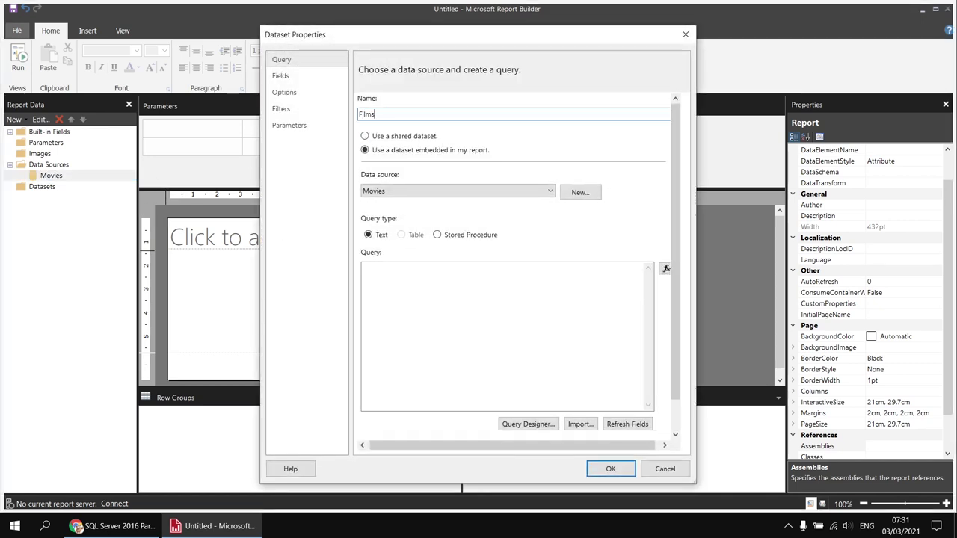
- Design the Films dataset's query with Title, ReleaseDate and OscarWins from the Film table, and save the dataset
left_click(528, 425)
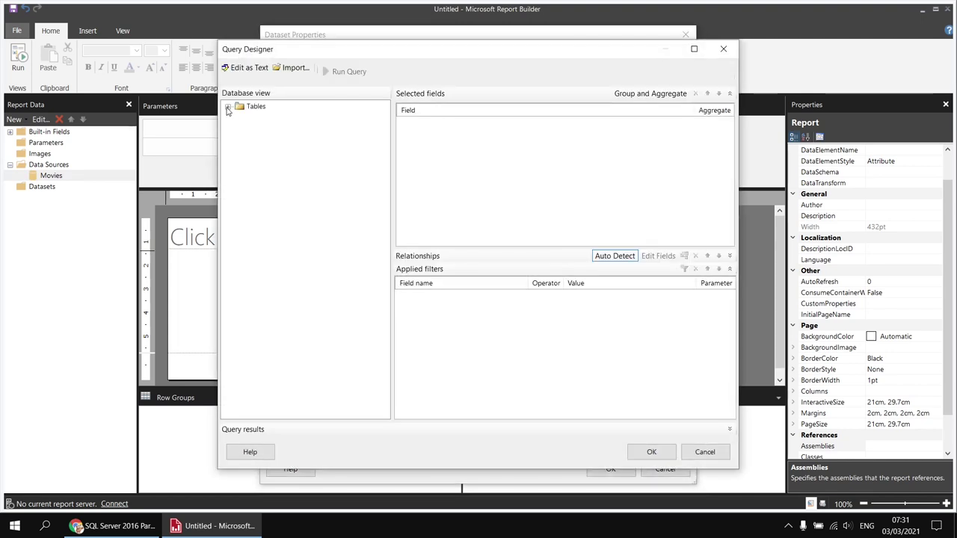
left_click(228, 107)
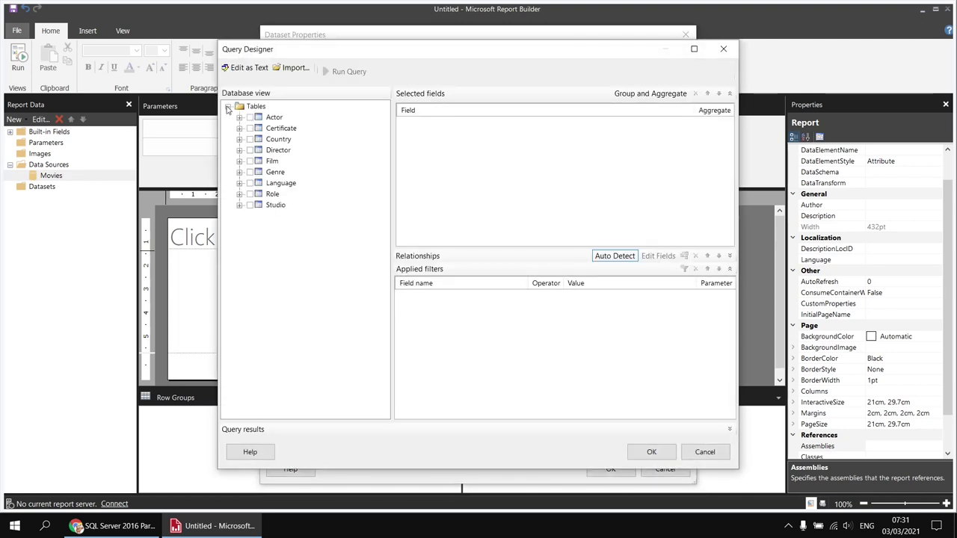
left_click(240, 162)
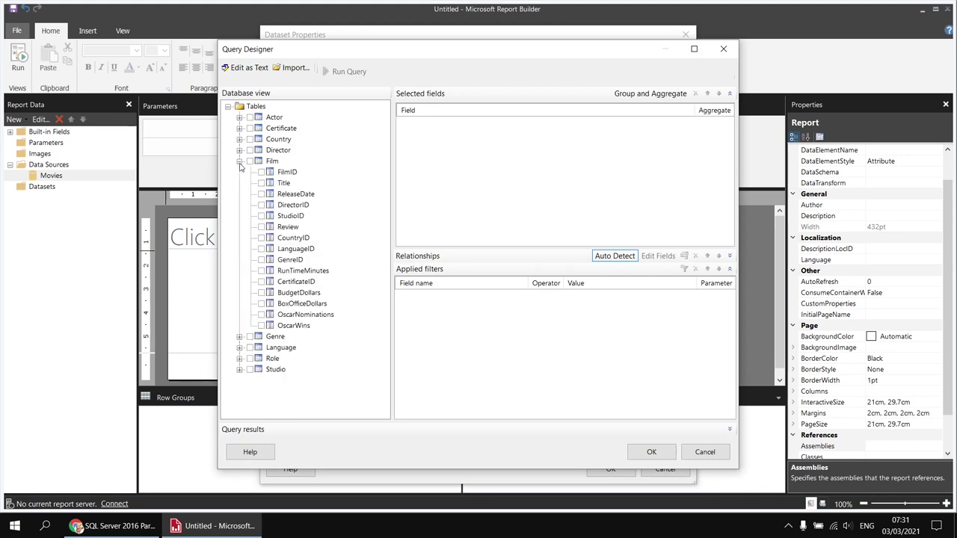
left_click(261, 183)
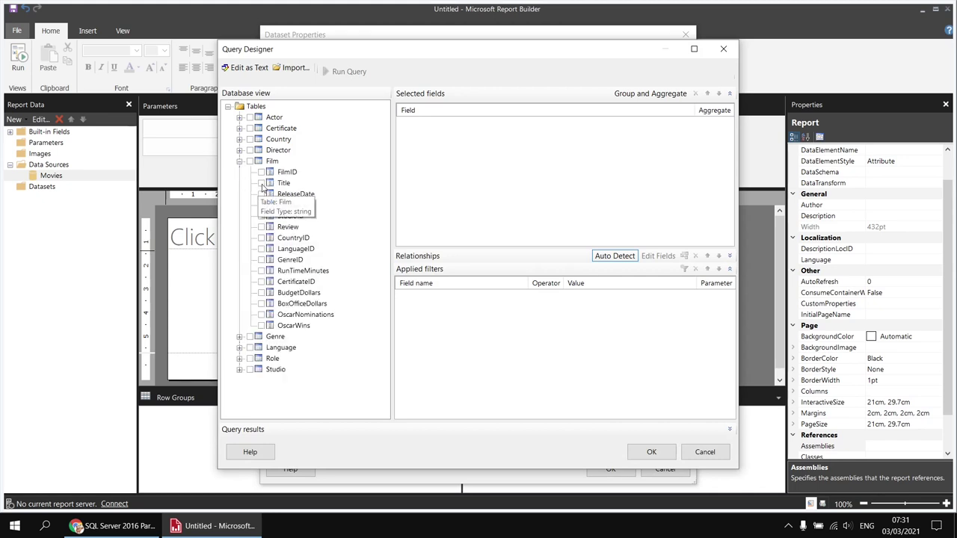
left_click(261, 194)
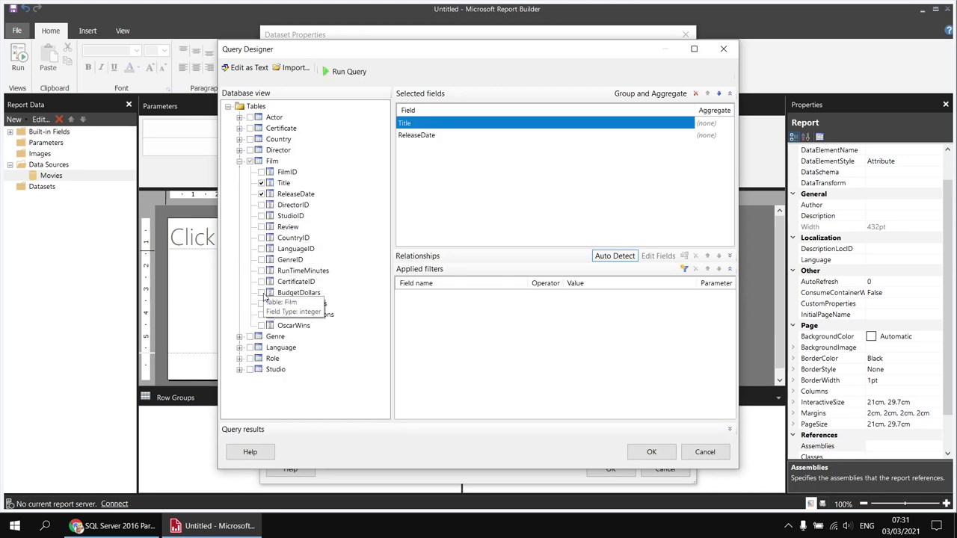
left_click(261, 326)
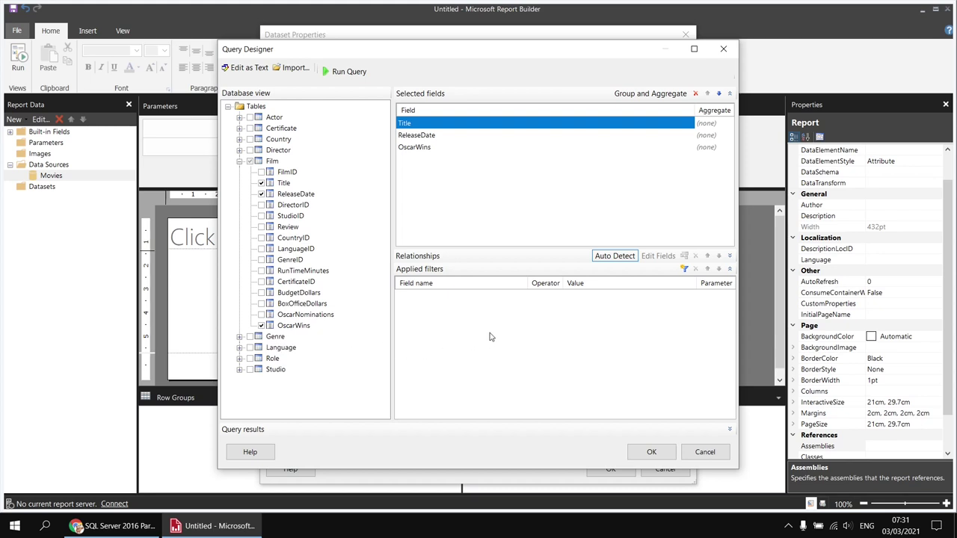
left_click(654, 452)
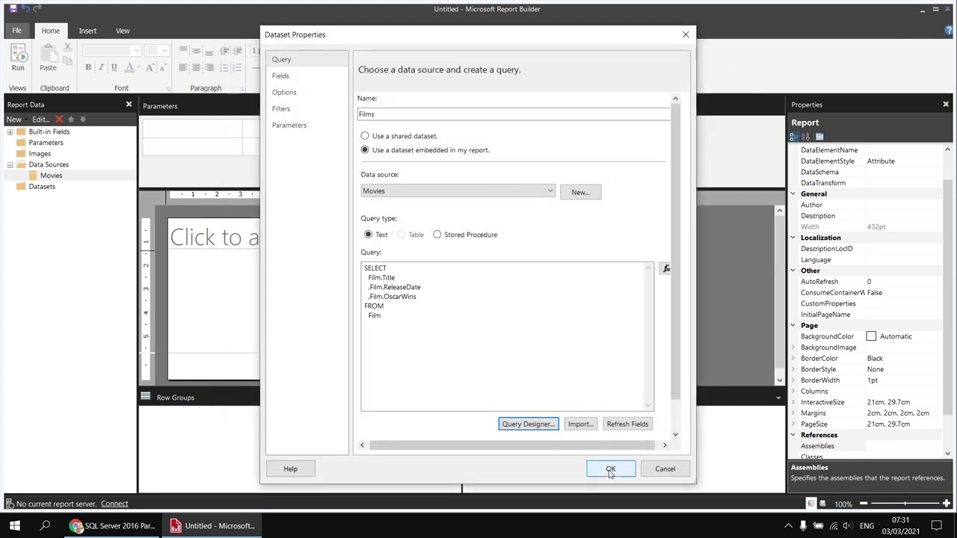
left_click(610, 470)
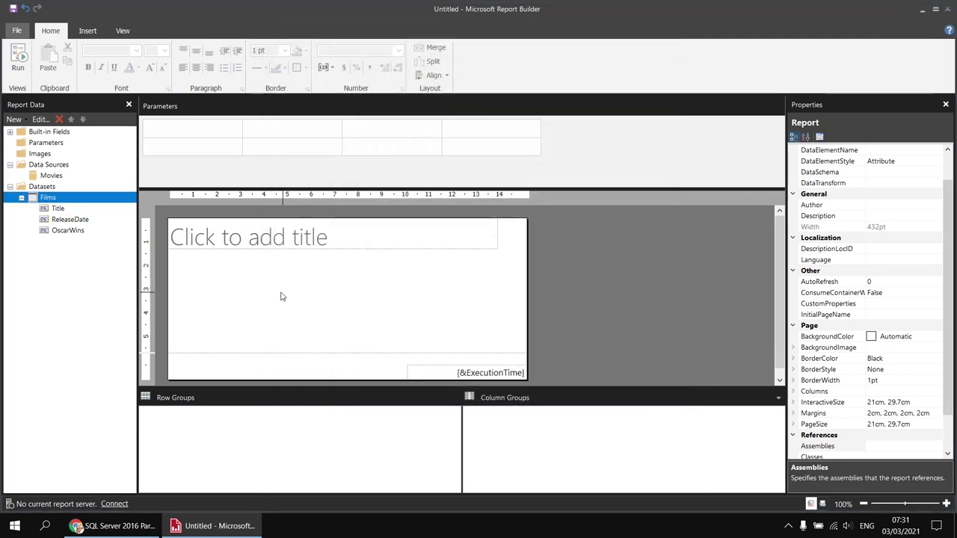
- Remove the page footer and delete the title text box from the report
right_click(228, 374)
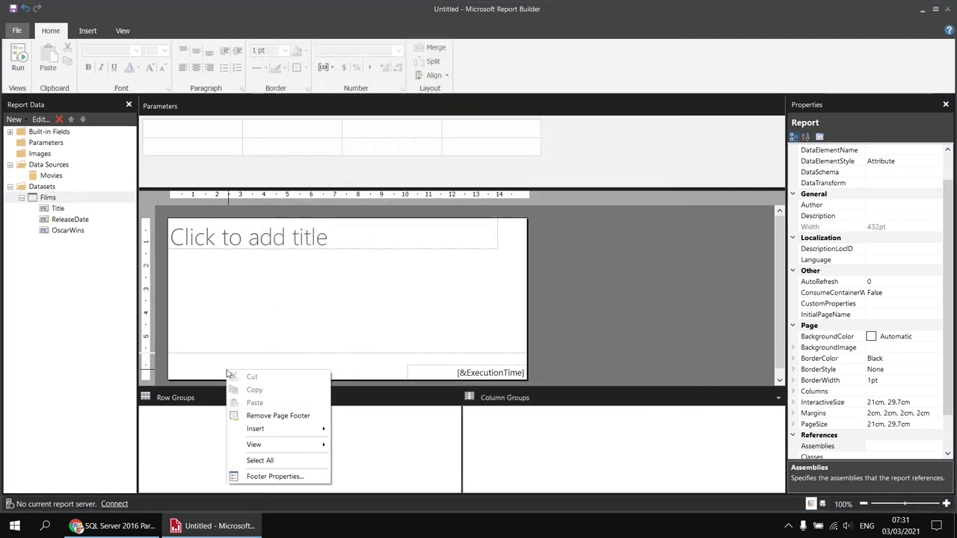
left_click(279, 416)
left_click(229, 264)
left_click(215, 235)
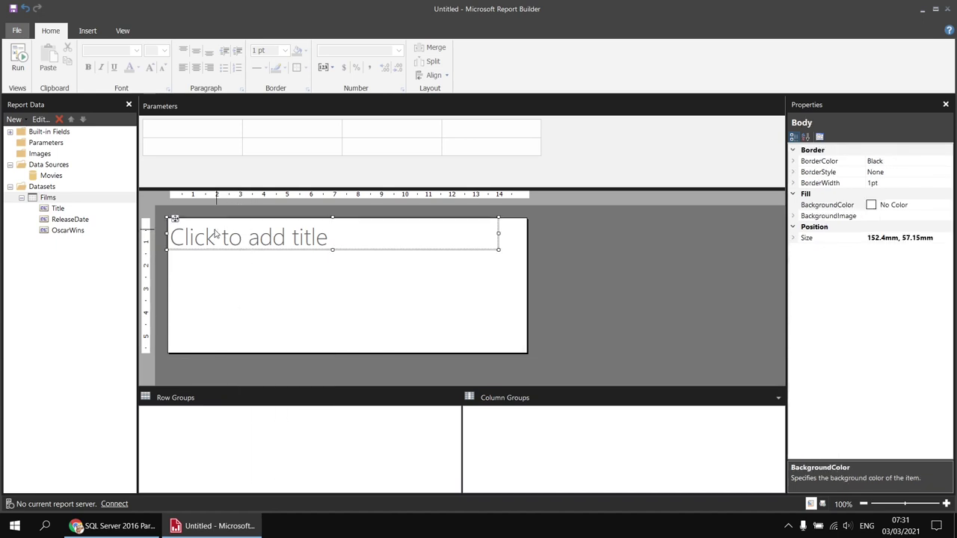
key("Delete")
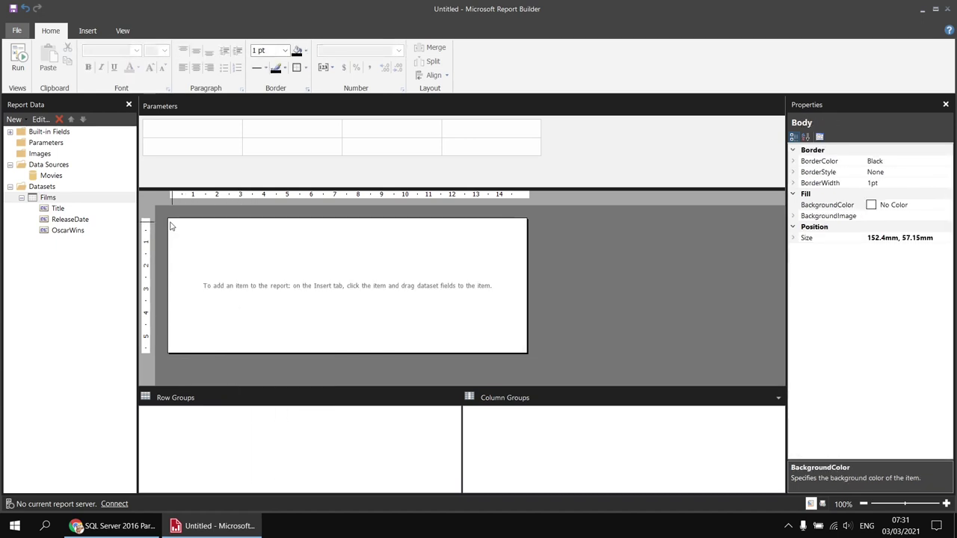
- Insert a table in the report body and fill its data cells with the Title, ReleaseDate and OscarWins fields
right_click(170, 225)
mouse_move(224, 267)
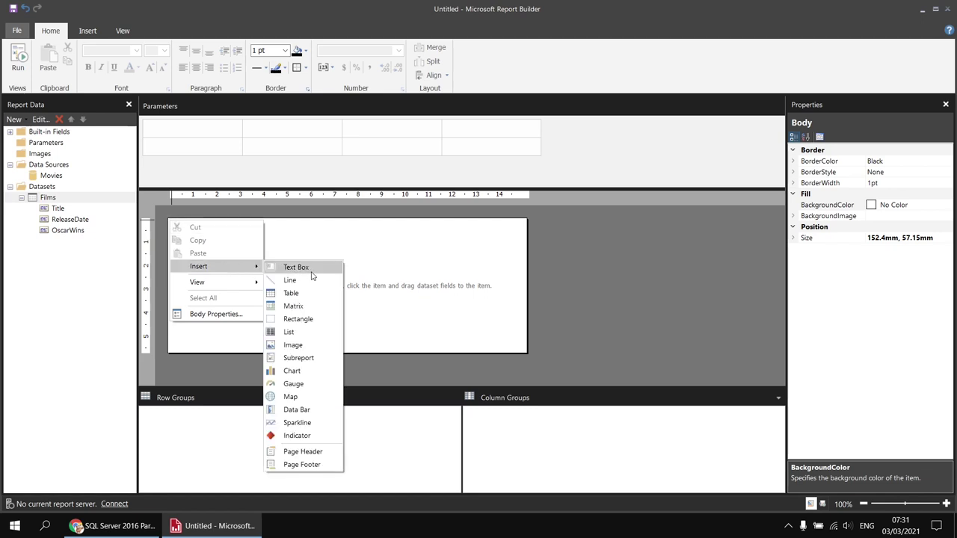
left_click(291, 293)
left_click(223, 241)
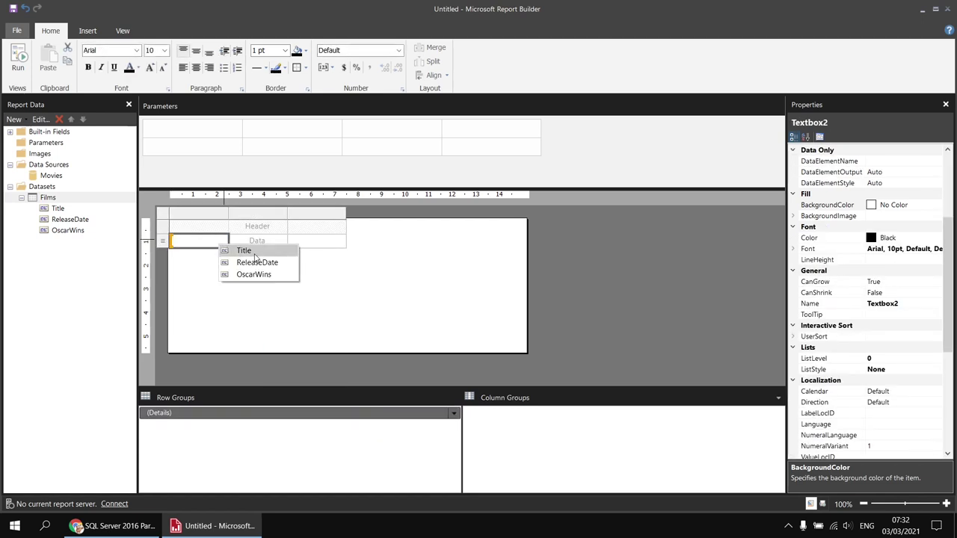
left_click(247, 251)
left_click(282, 241)
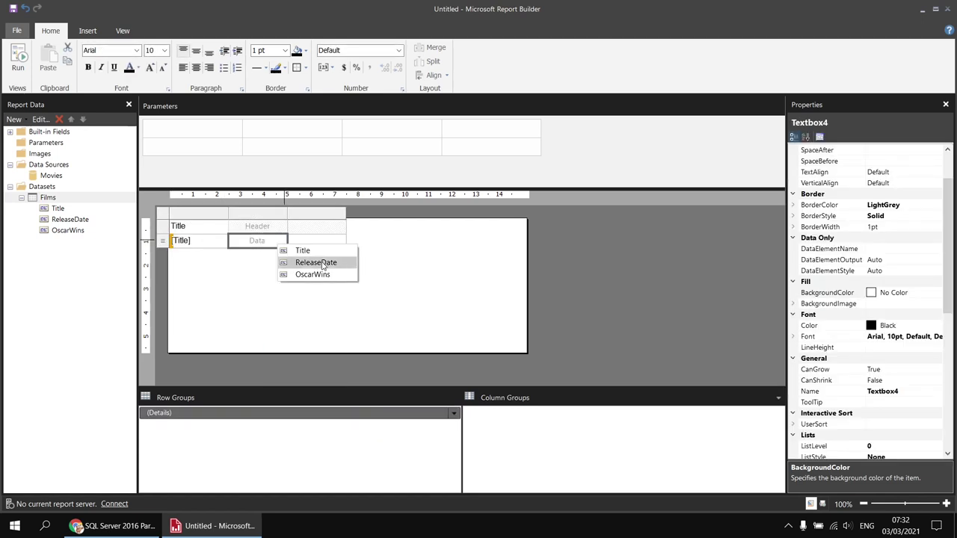
left_click(324, 265)
left_click(343, 241)
left_click(367, 276)
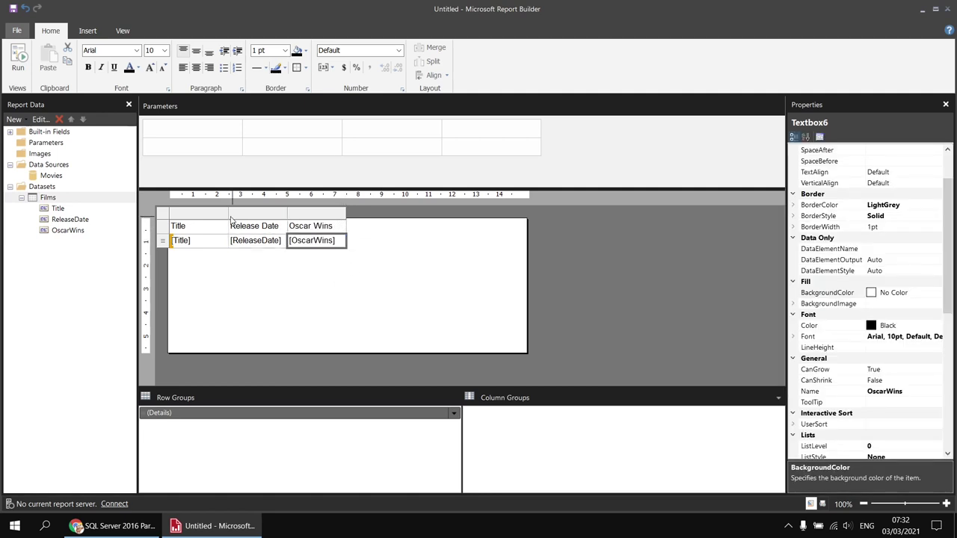
- Widen the table's Title column to about 10 cm and select the whole table
left_click_drag(228, 224, 404, 228)
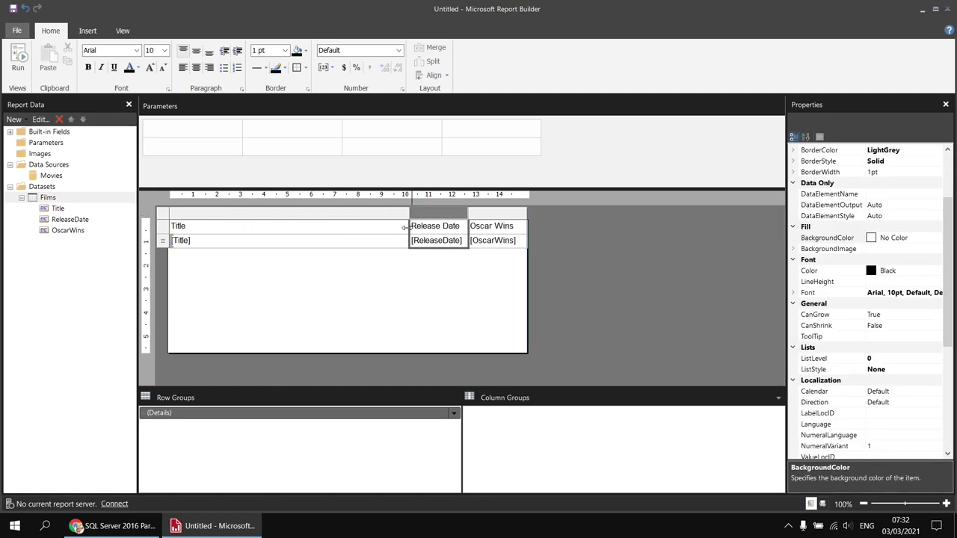
left_click(313, 268)
left_click(174, 219)
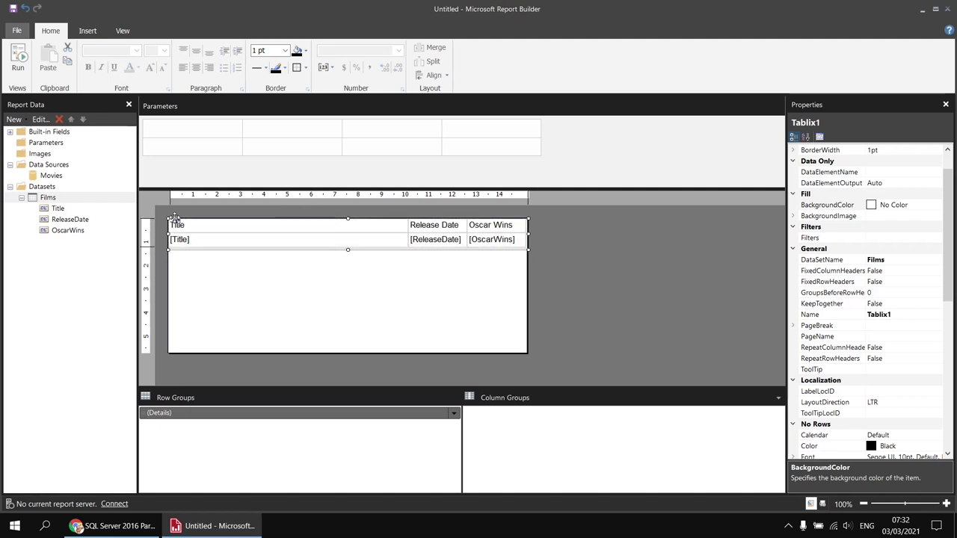
- Set the font of all the table's header and data cells to Arial
left_click(396, 223)
left_click(405, 213)
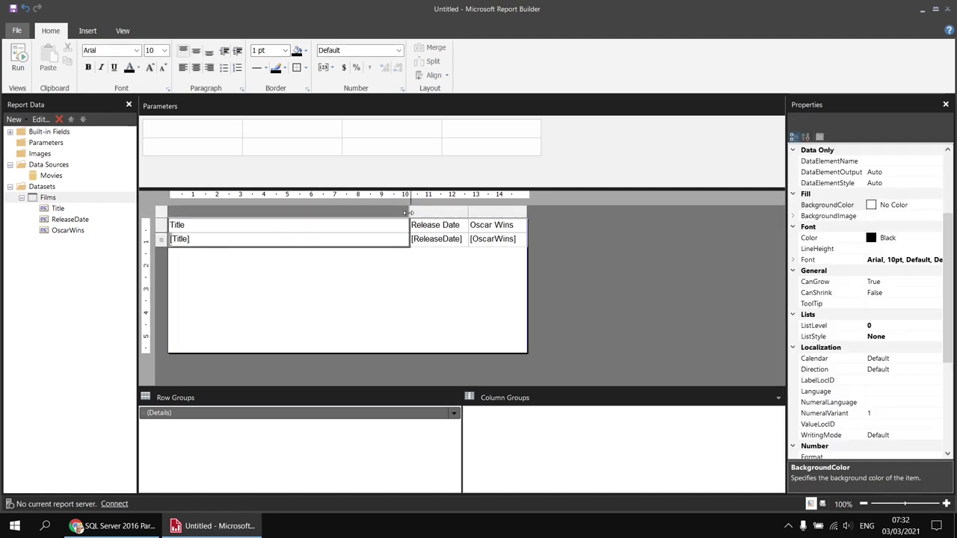
left_click(432, 239)
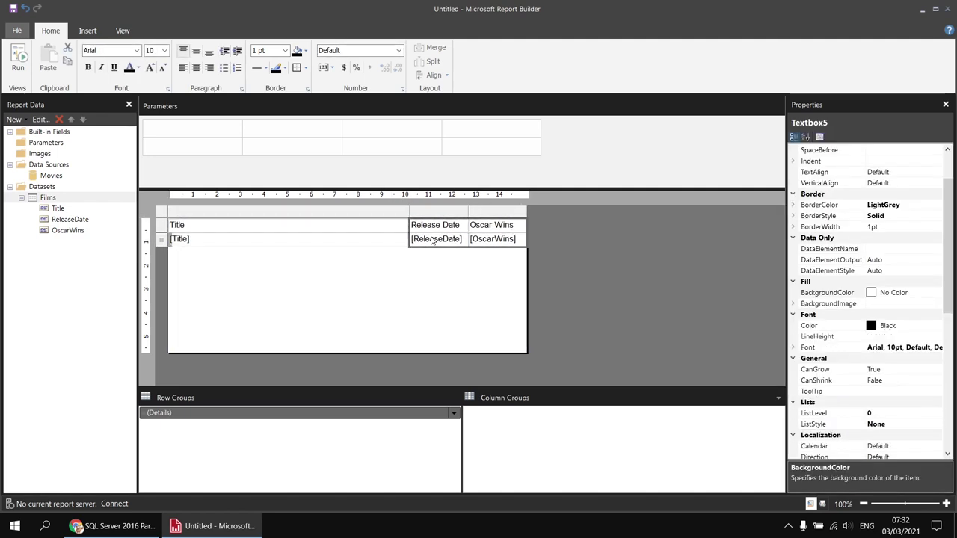
left_click(306, 239, "shift")
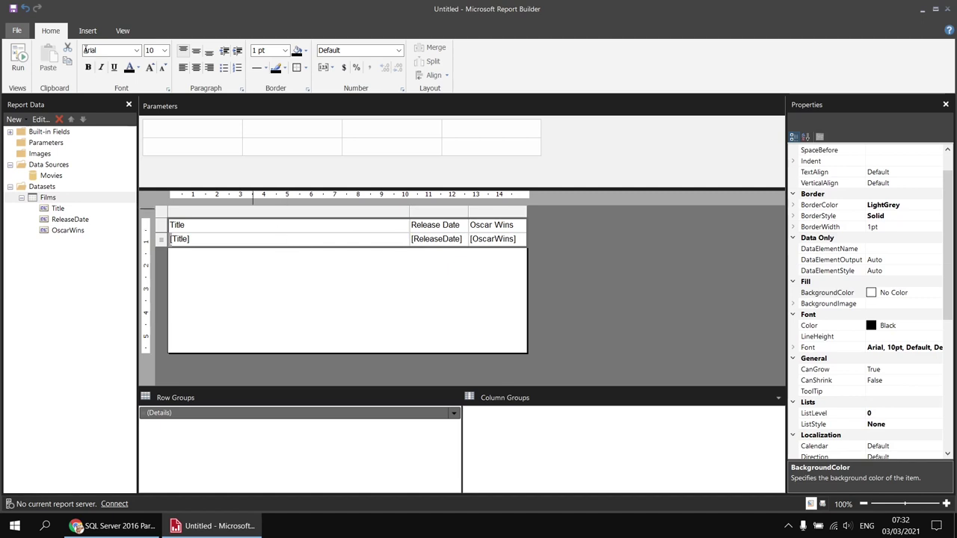
left_click(135, 52)
left_click(117, 70)
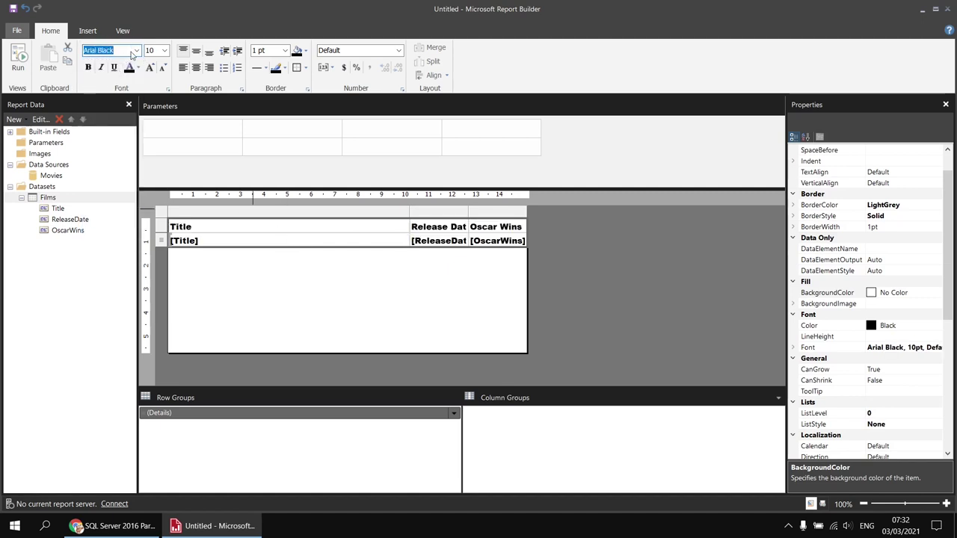
left_click(136, 50)
scroll(112, 75, "up", 1)
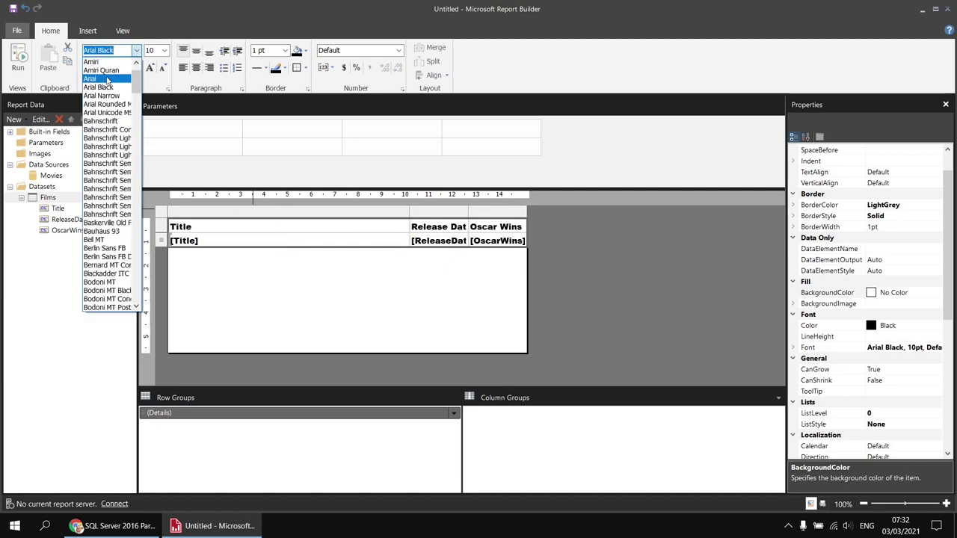
left_click(107, 80)
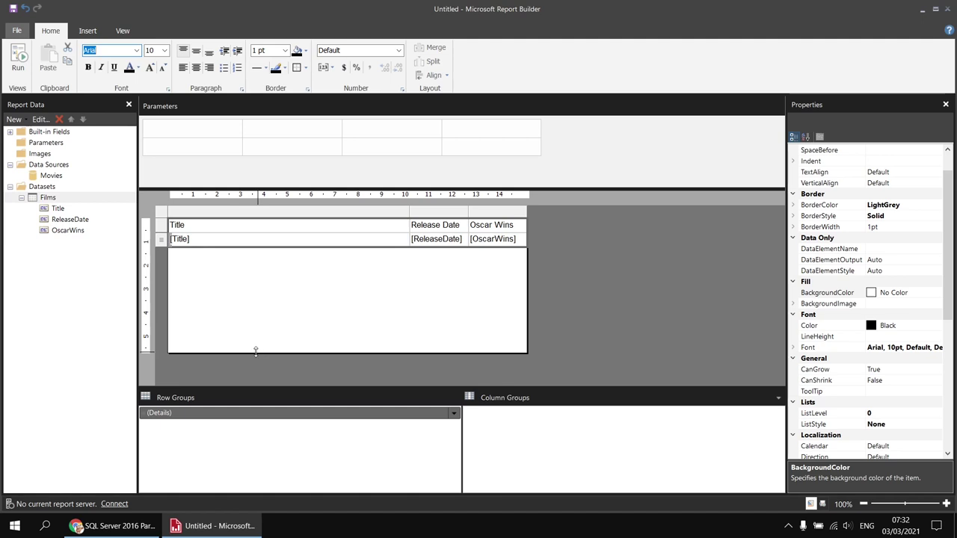
- Reduce the report body's height to about 2 cm so that it ends just below the table
left_click_drag(256, 353, 261, 265)
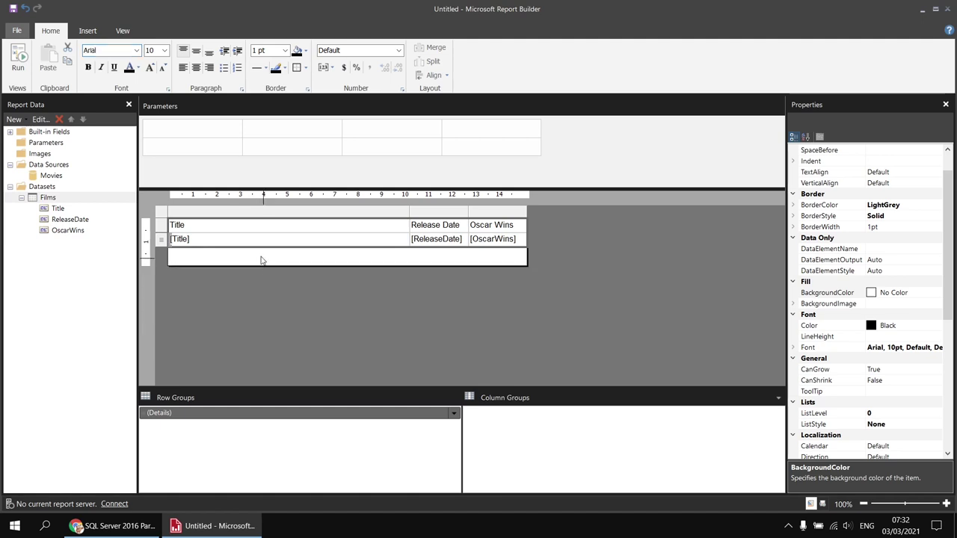
double_click(235, 226)
left_click(240, 243)
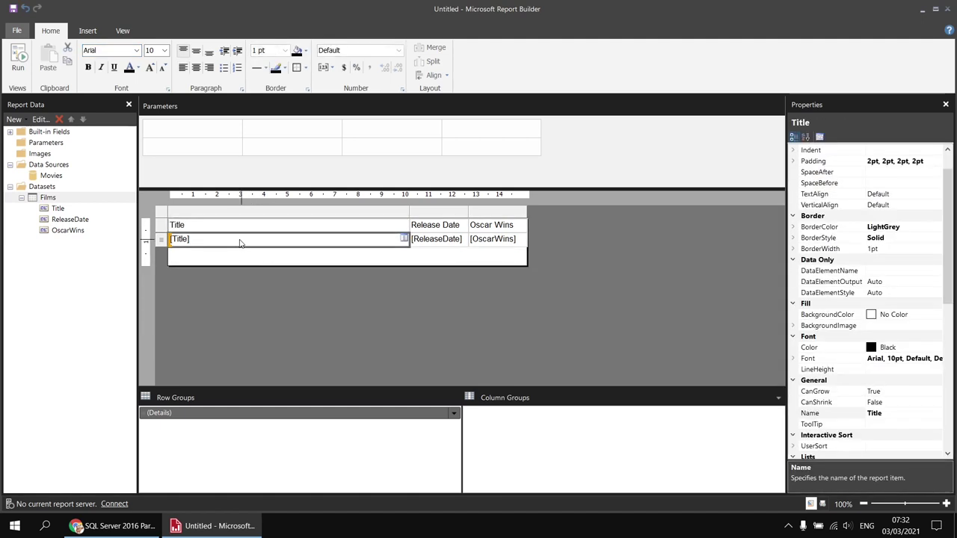
- Fill the table's header row with LightSteelBlue and make its text bold
left_click(165, 228)
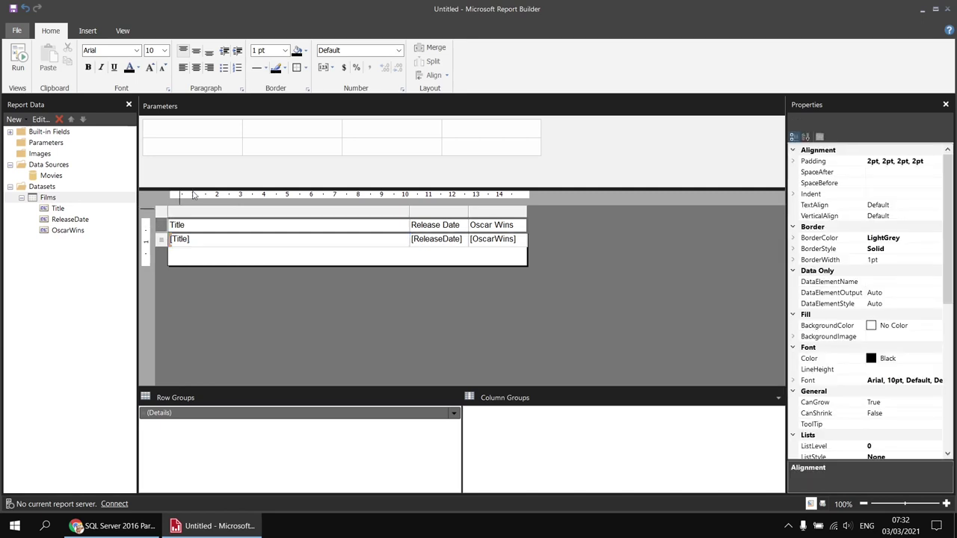
left_click(305, 51)
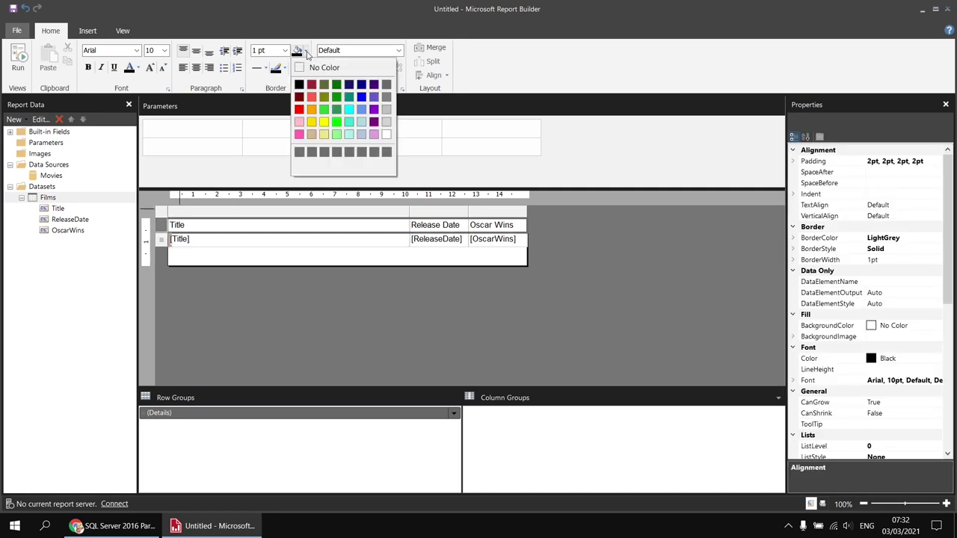
left_click(361, 134)
left_click(88, 67)
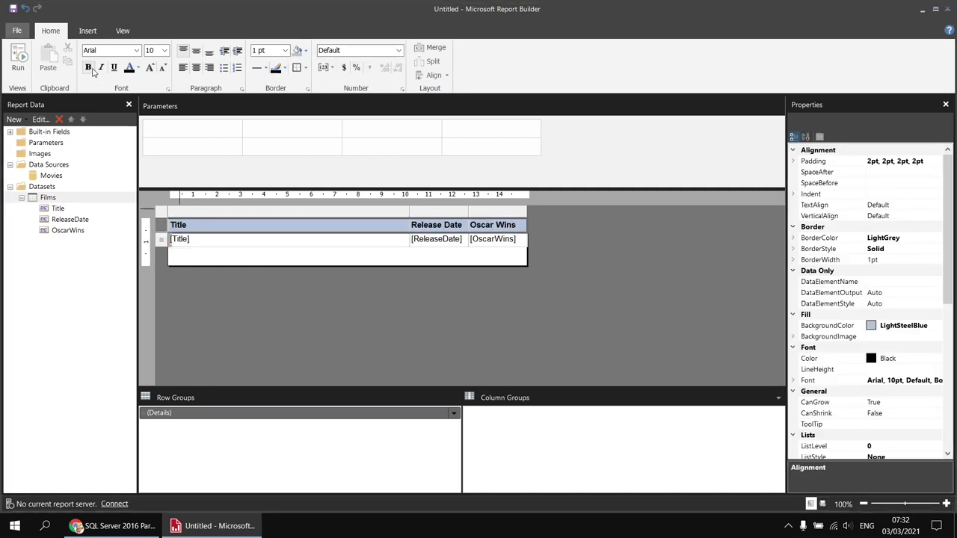
- Apply the Date number format to the ReleaseDate data cell and run the report
left_click(433, 240)
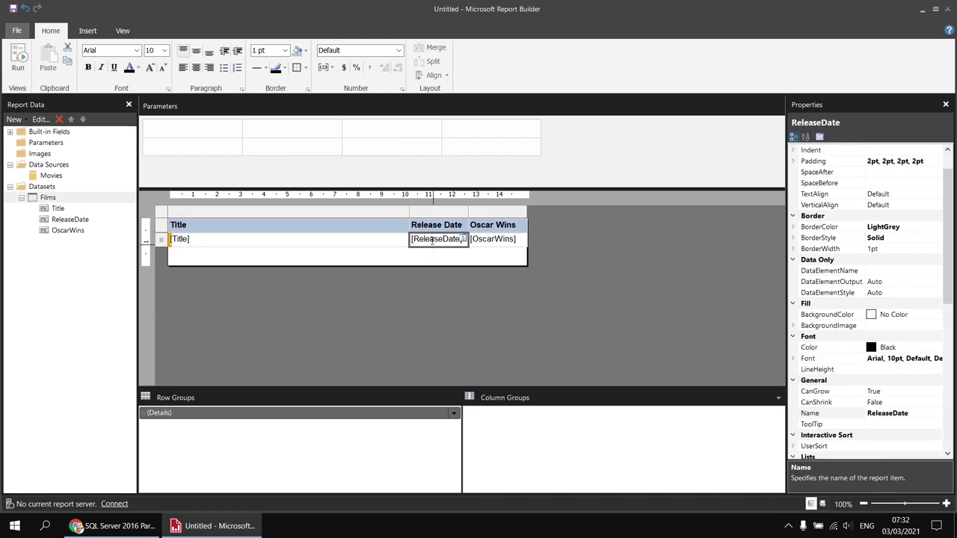
left_click(399, 50)
left_click(344, 89)
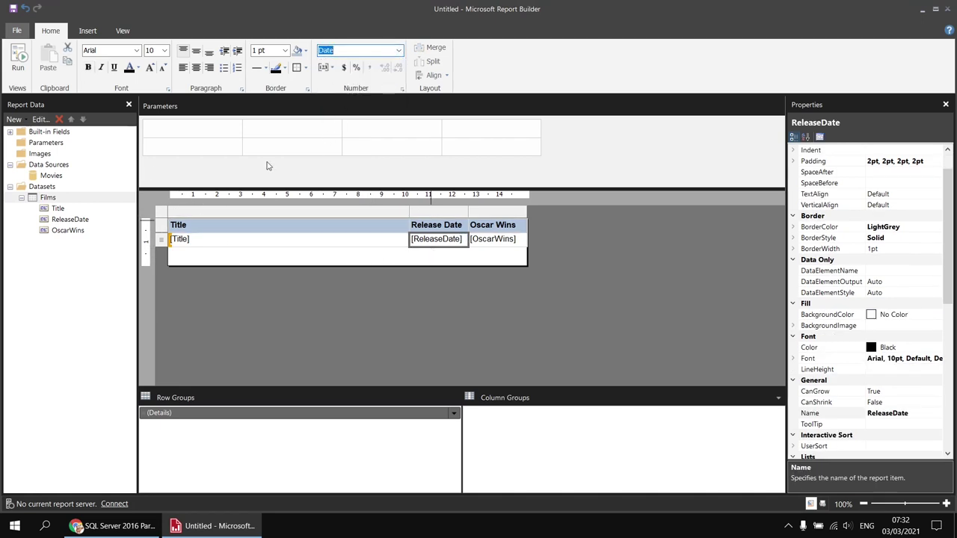
left_click(20, 61)
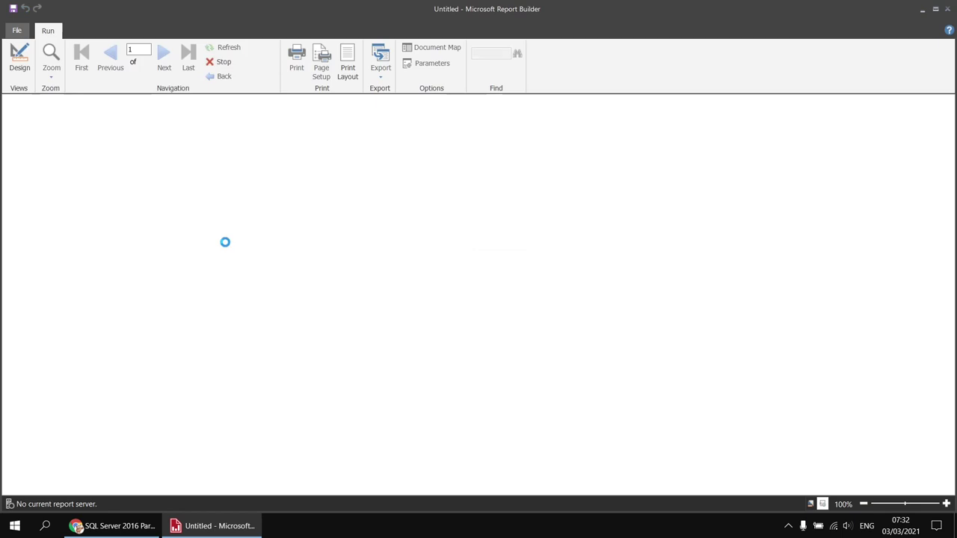
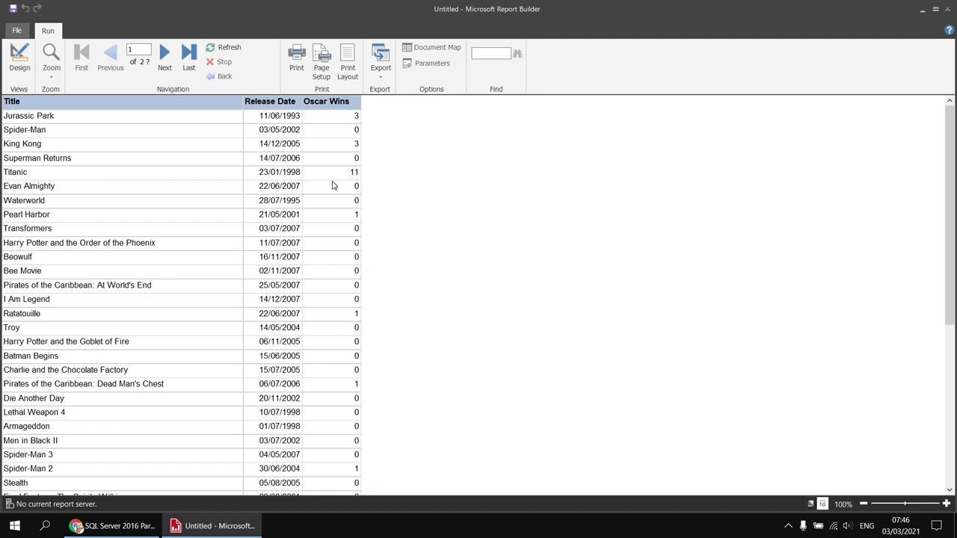
- Return to the report design, open the Films dataset's properties and add a WHERE line to the end of its query
left_click(20, 59)
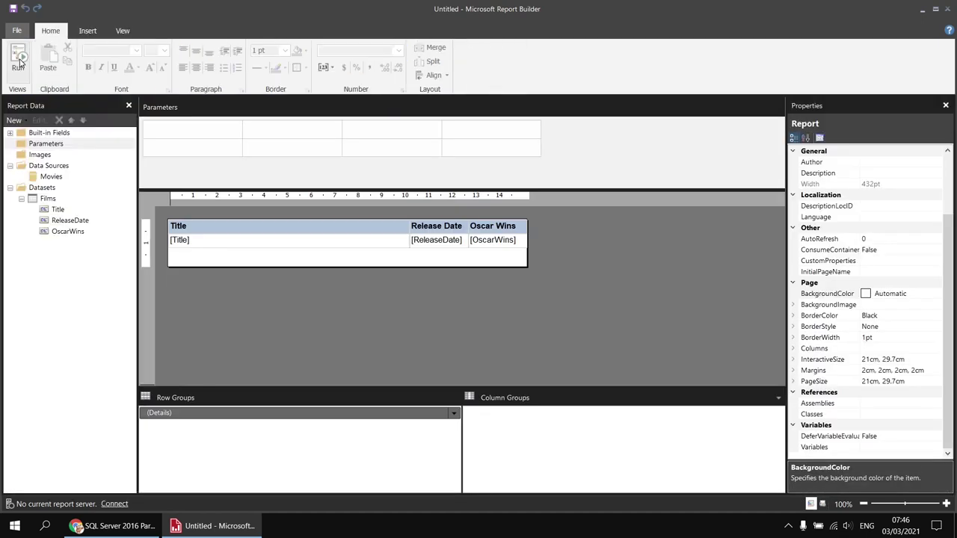
right_click(61, 199)
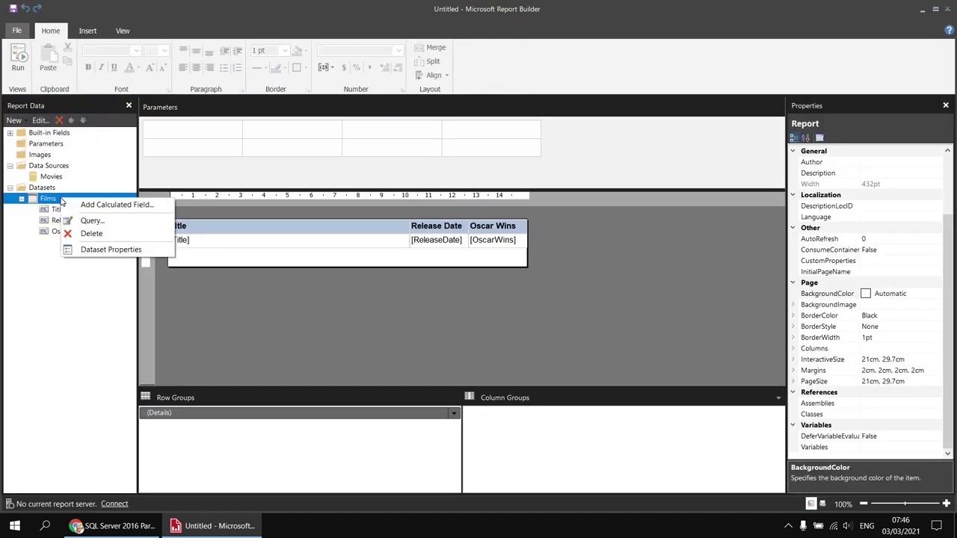
left_click(107, 255)
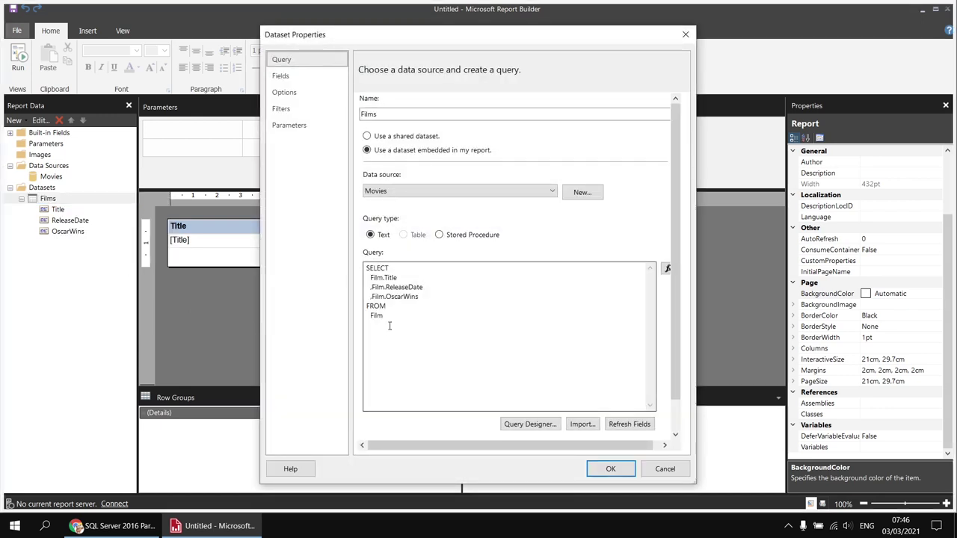
key("Return")
type("WHERE")
key("Return")
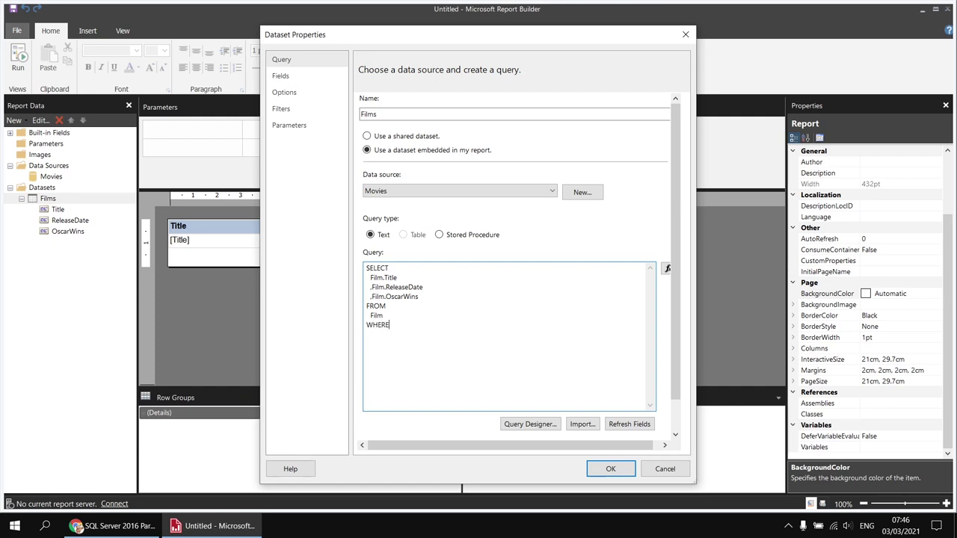
key("Tab")
left_click_drag(421, 298, 372, 297)
key("ctrl+c")
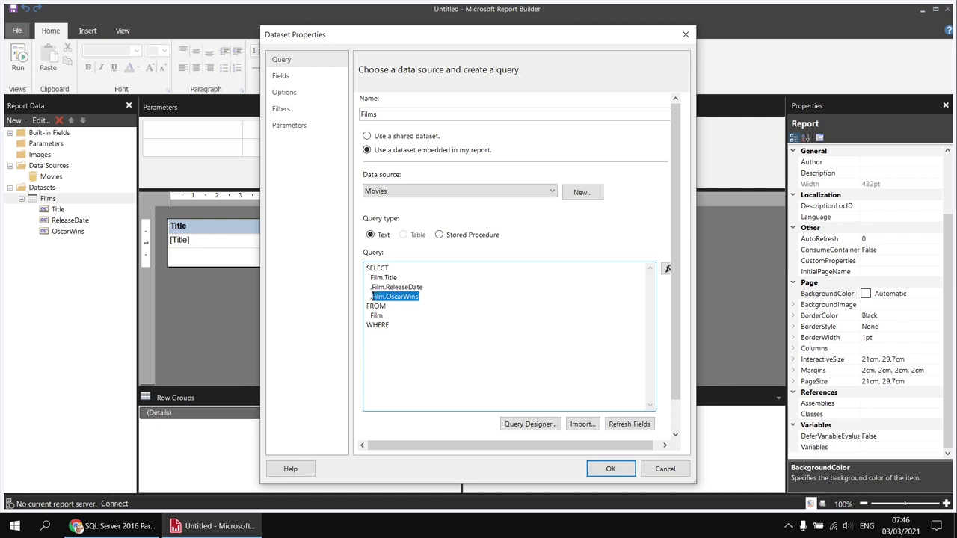
left_click(390, 335)
key("ctrl+v")
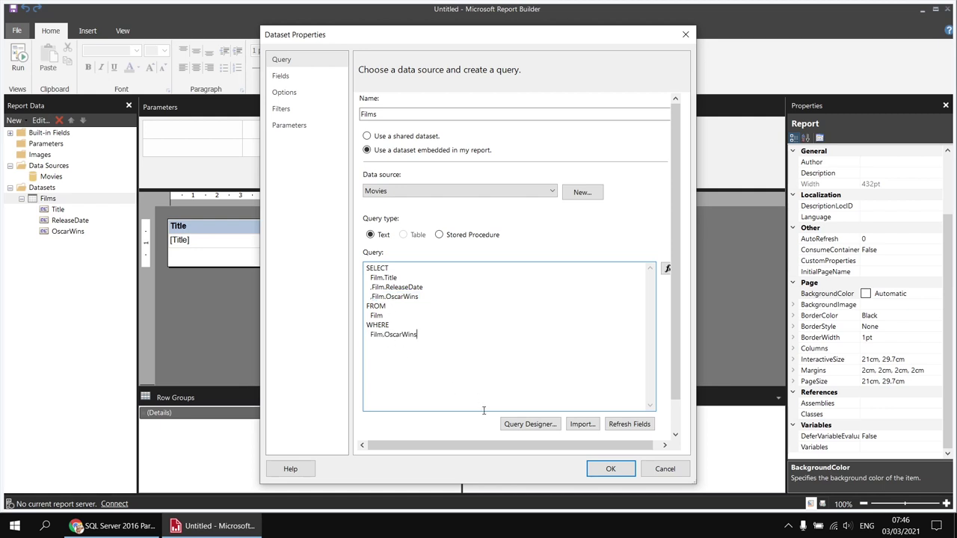
type("= @Wins")
left_click(611, 469)
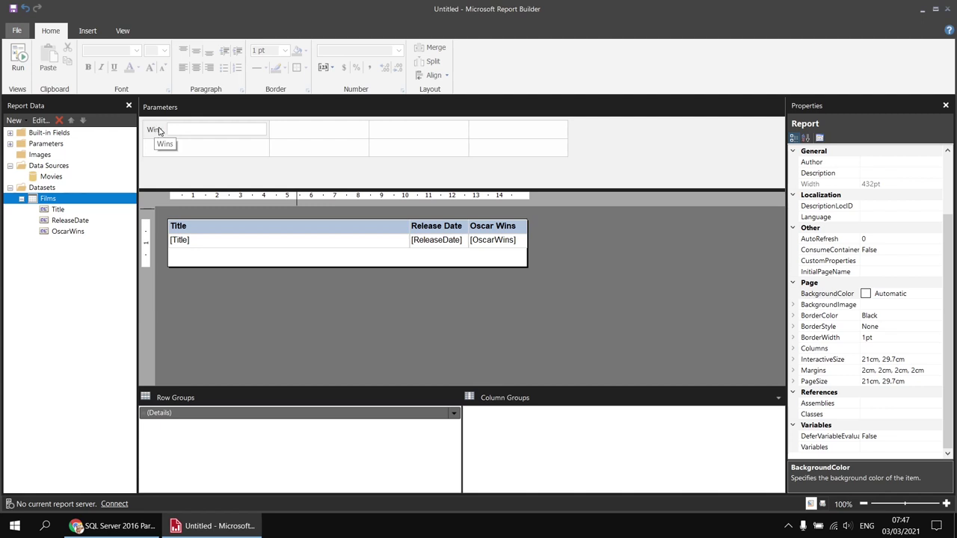
- Set the Wins report parameter's data type to Integer
left_click(10, 145)
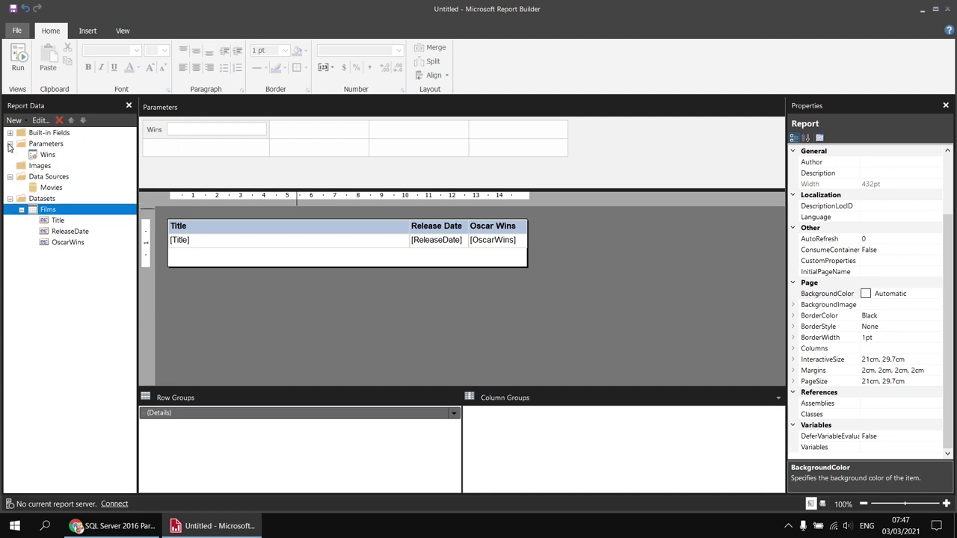
double_click(47, 155)
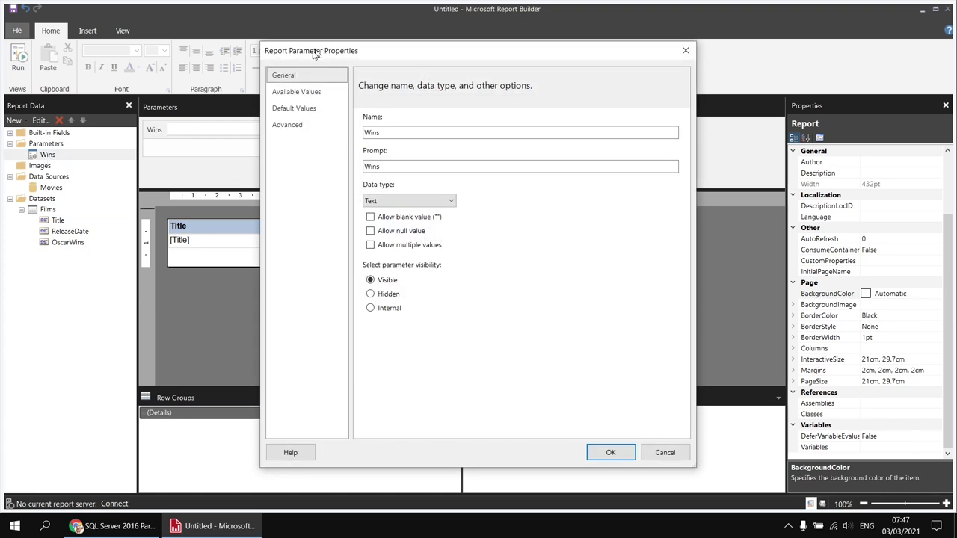
left_click(407, 202)
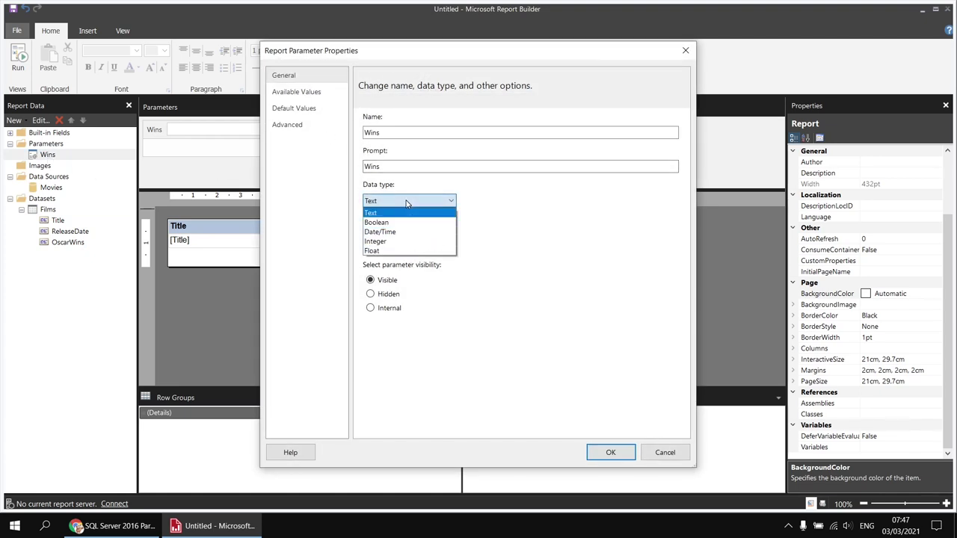
left_click(401, 241)
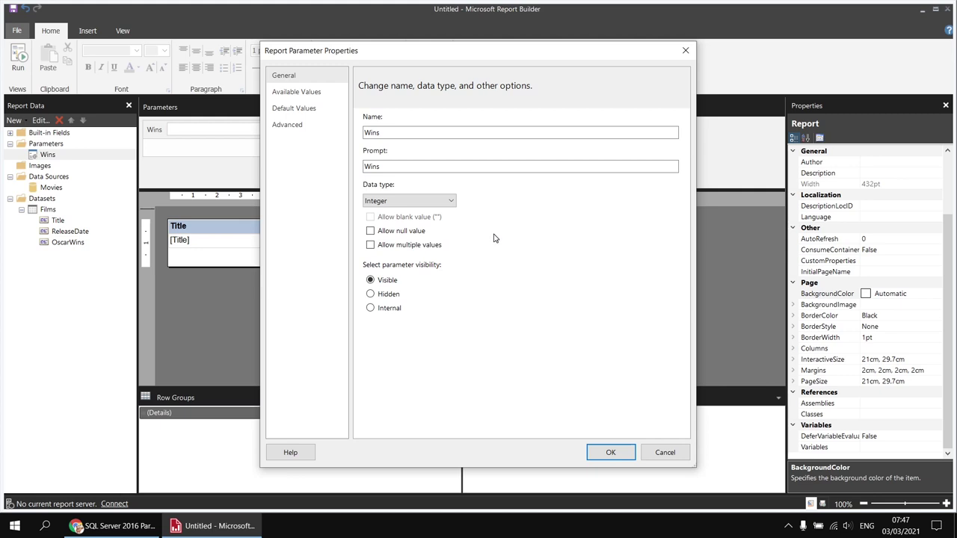
left_click(608, 452)
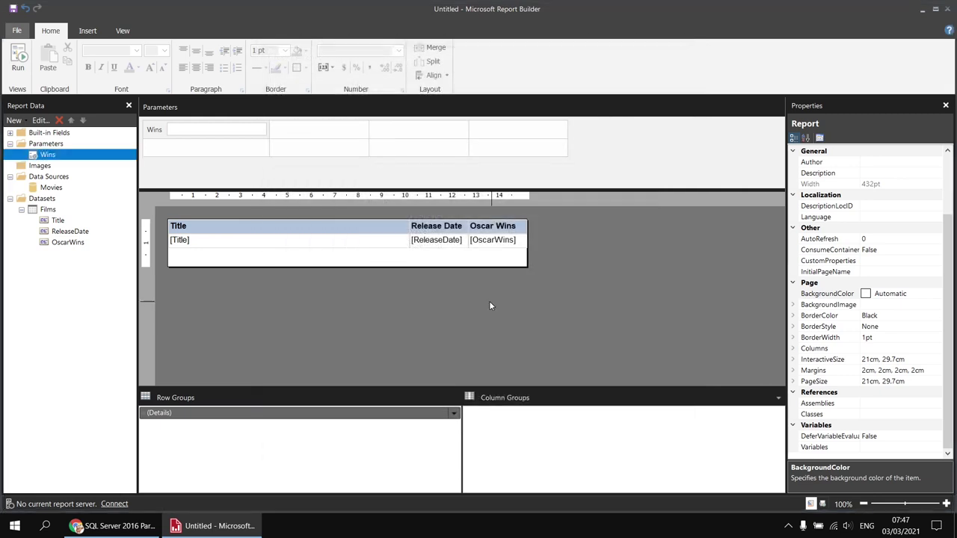
- Run the report with the Wins parameter set to 1
left_click(18, 58)
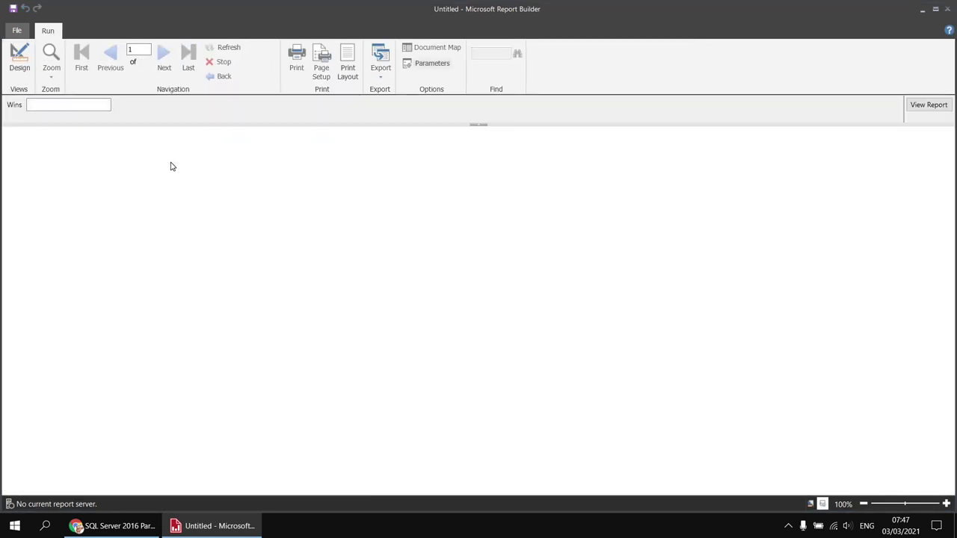
left_click(62, 105)
type("1")
key("Return")
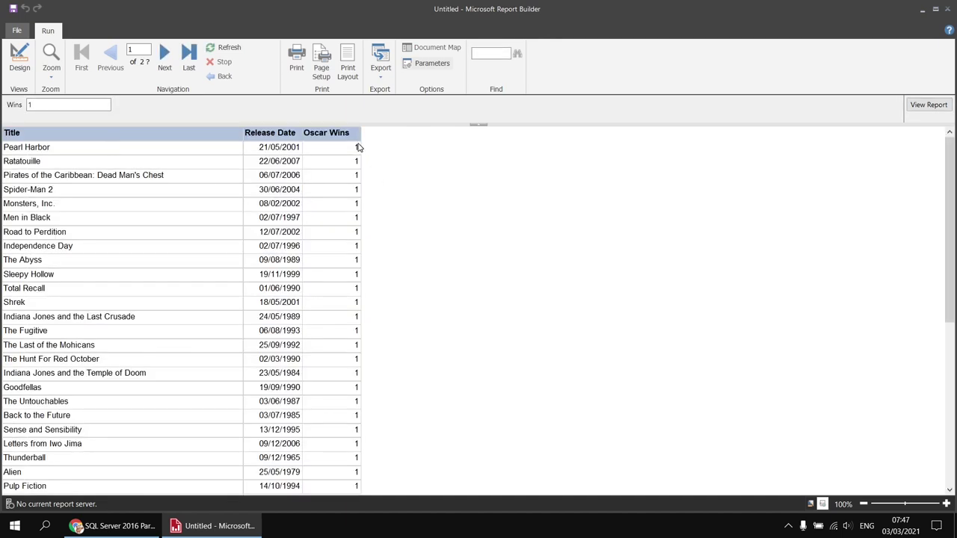
- Test the report with Wins values of 11 and 123
left_click(84, 105)
type("1")
key("Return")
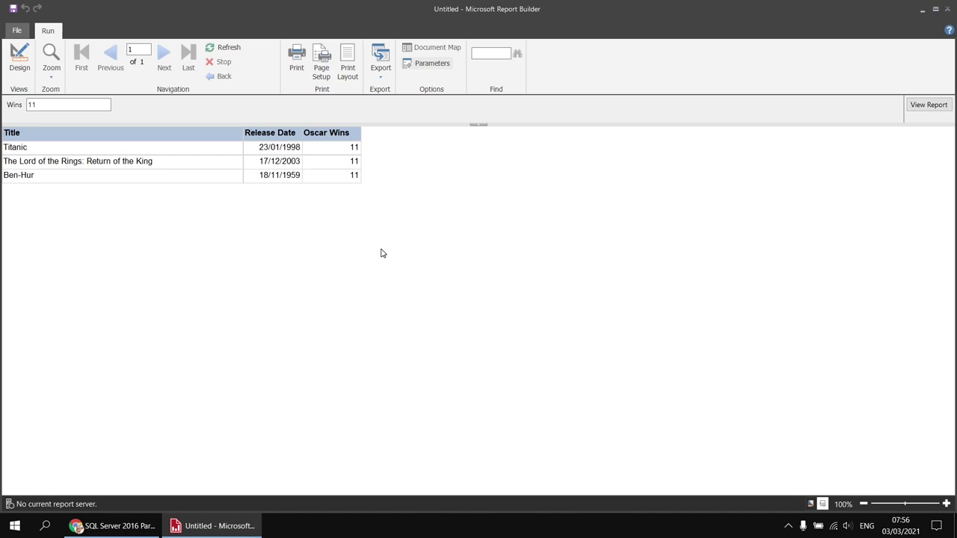
double_click(45, 105)
type("123")
key("Return")
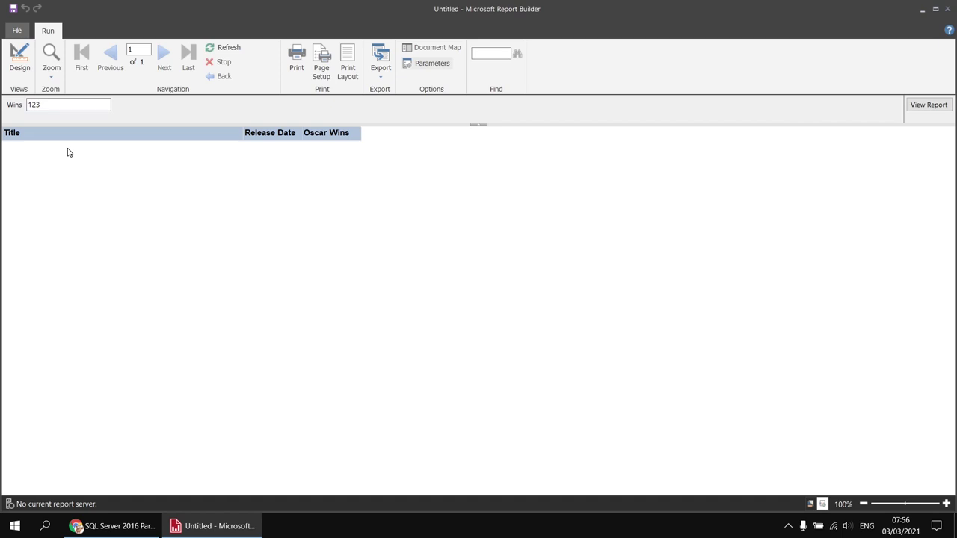
- Test the Wins parameter with the text value Lots and dismiss the resulting message
double_click(40, 105)
type("Lots")
key("Return")
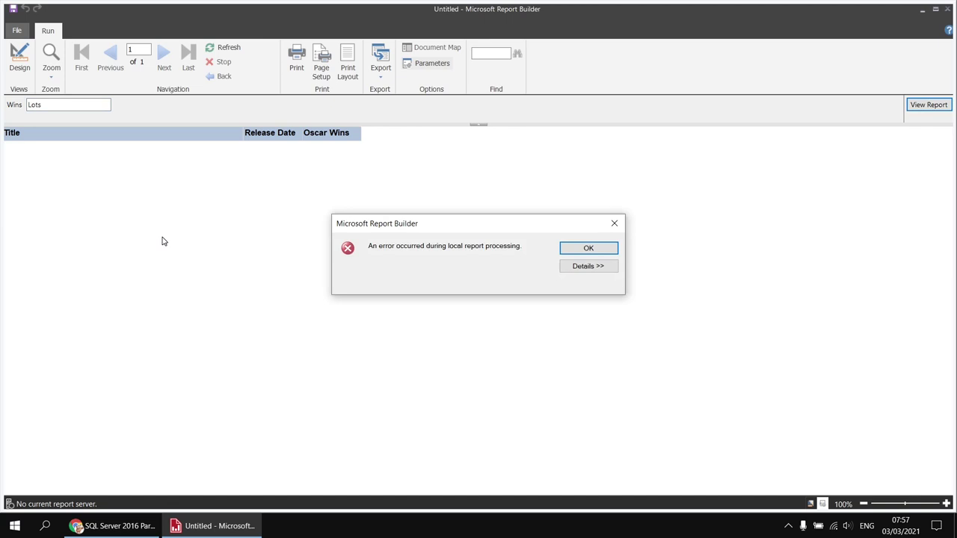
left_click(588, 249)
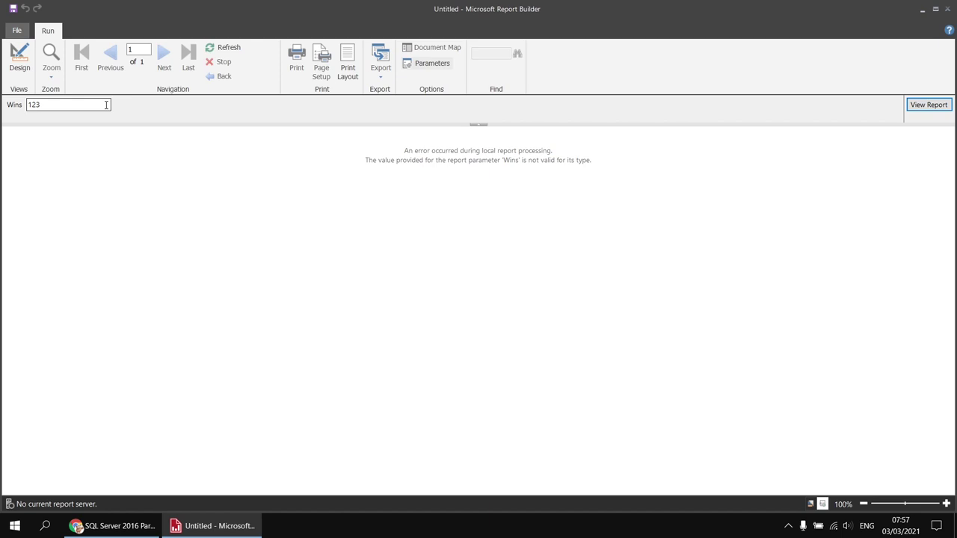
- Return to the report design and give the Wins parameter specified available values, adding four blank rows
left_click(20, 57)
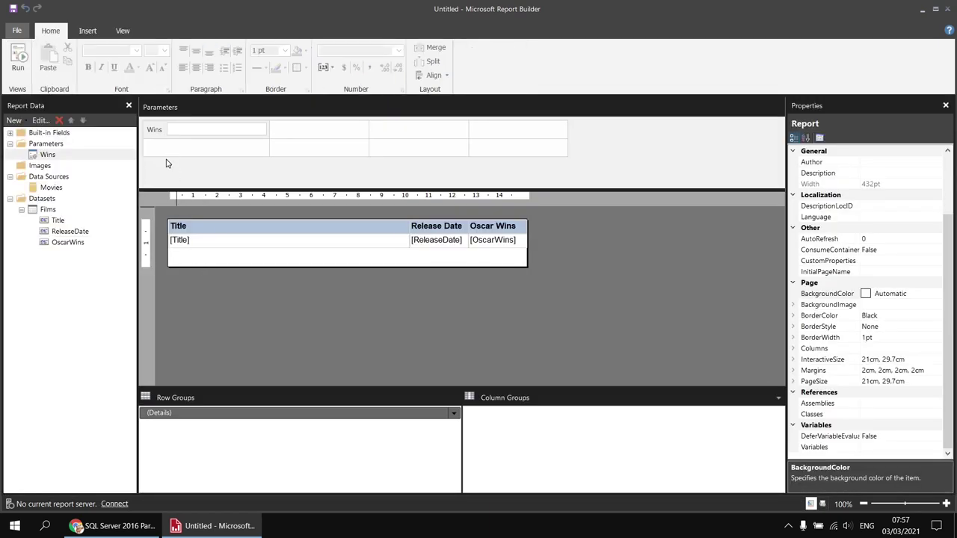
left_click(73, 157)
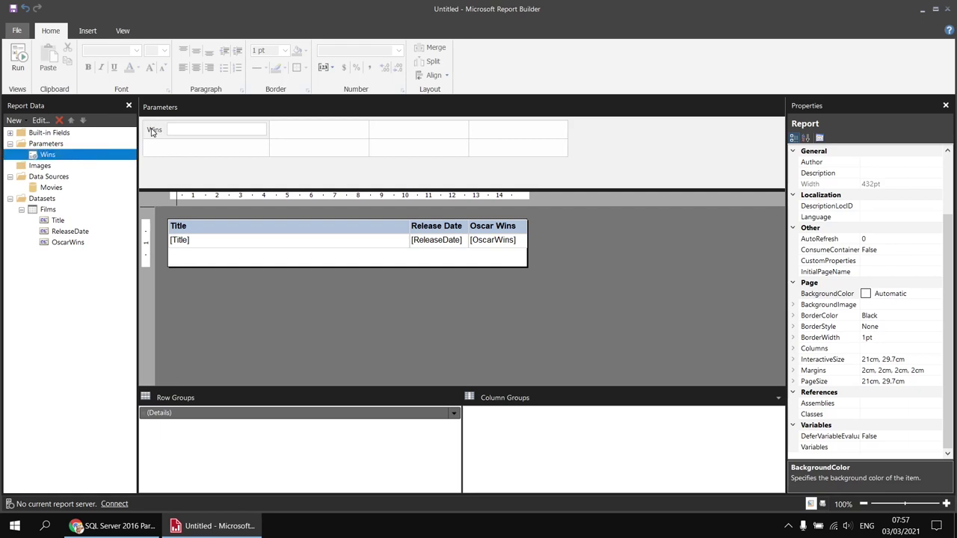
double_click(153, 130)
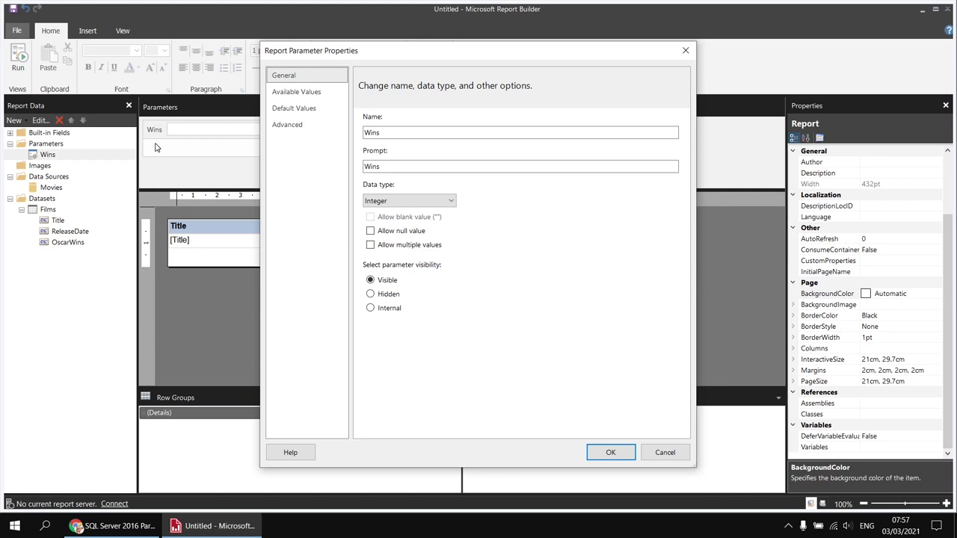
left_click(302, 95)
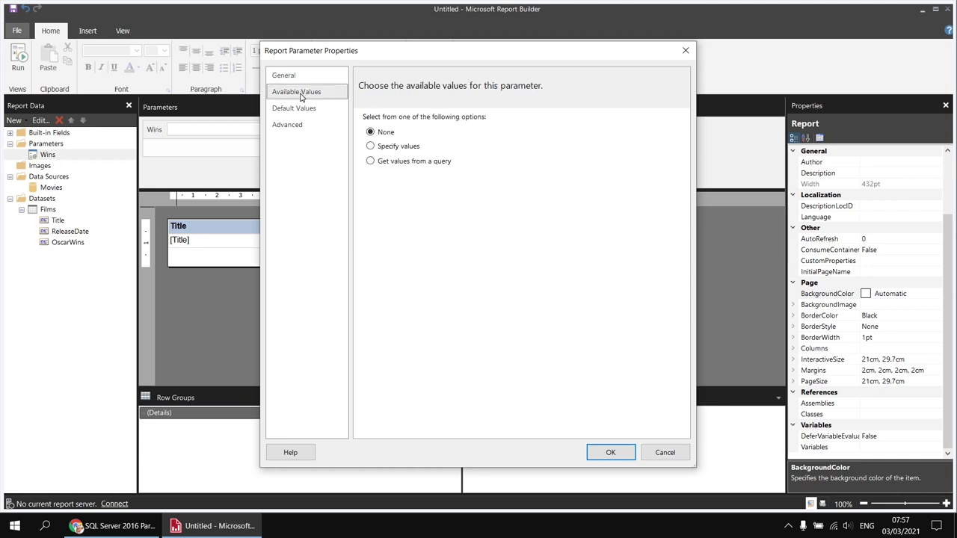
left_click(371, 147)
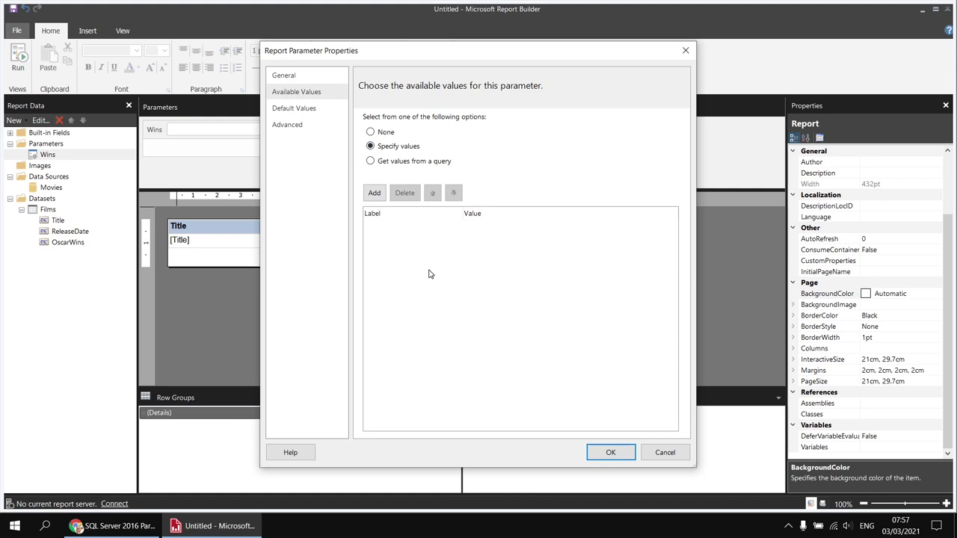
left_click(375, 195)
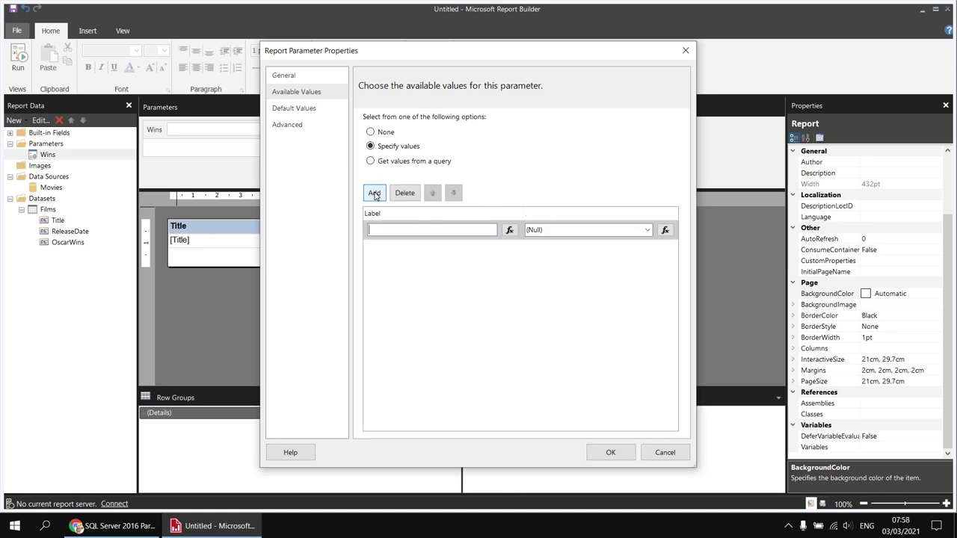
left_click(375, 194)
left_click(375, 193)
left_click(375, 194)
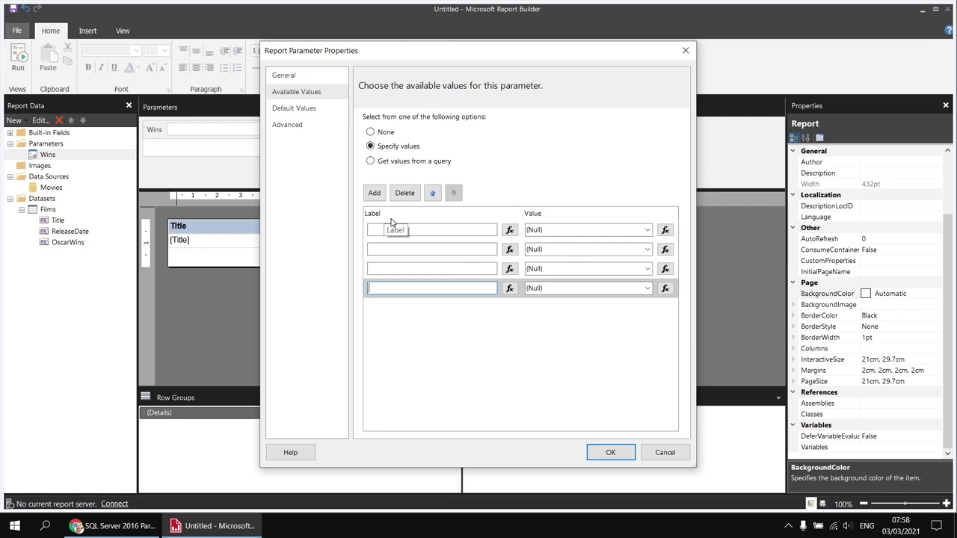
- Fill the first available-value row with label 0 and value 0, and check the parameter's data type
left_click(392, 229)
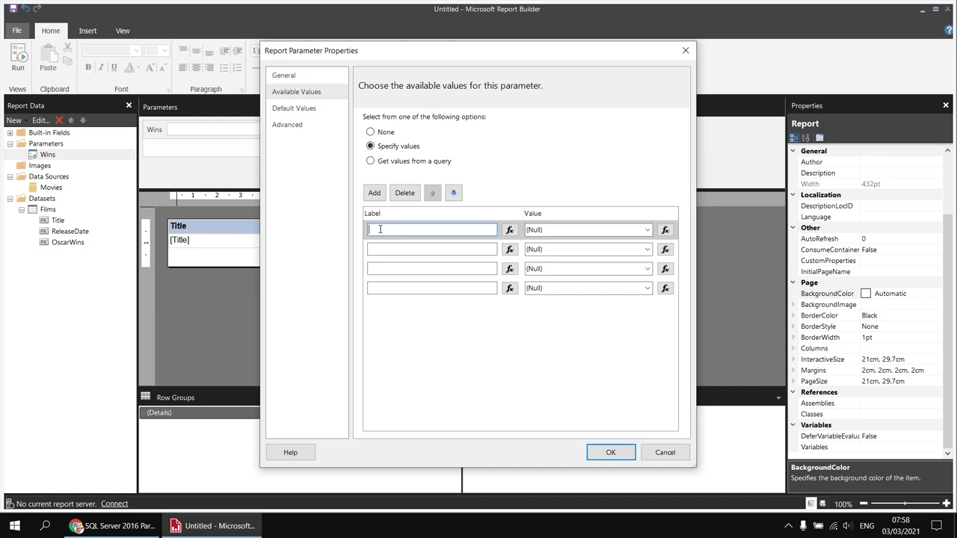
type("0")
key("Tab")
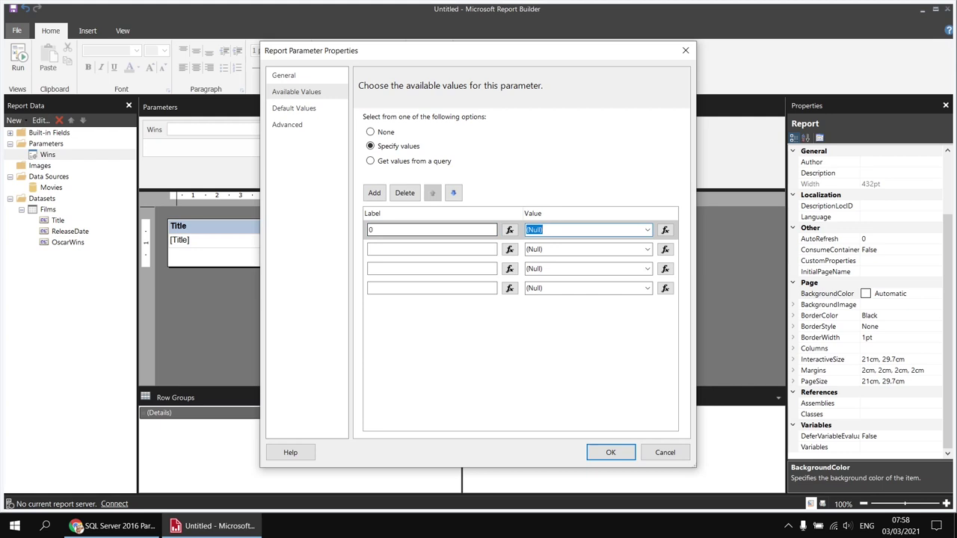
type("0")
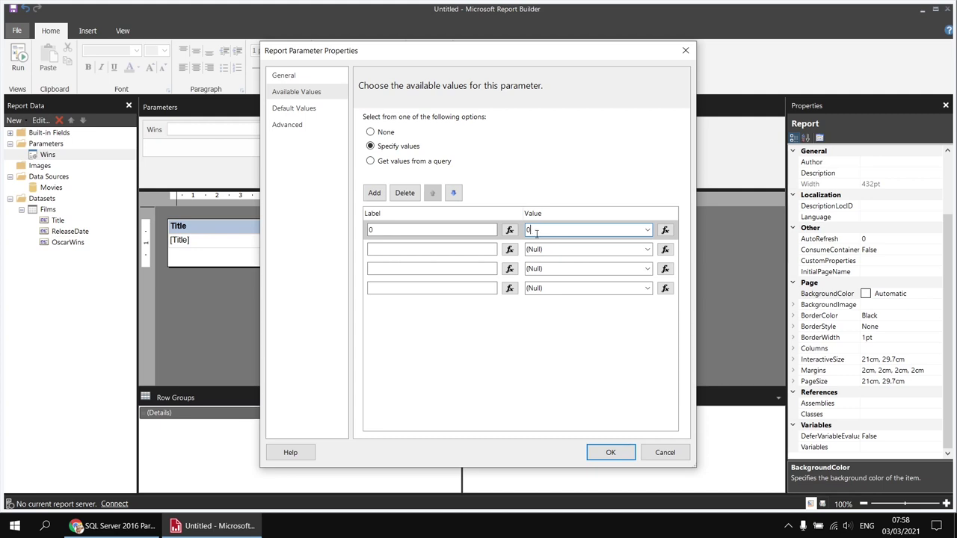
left_click(288, 75)
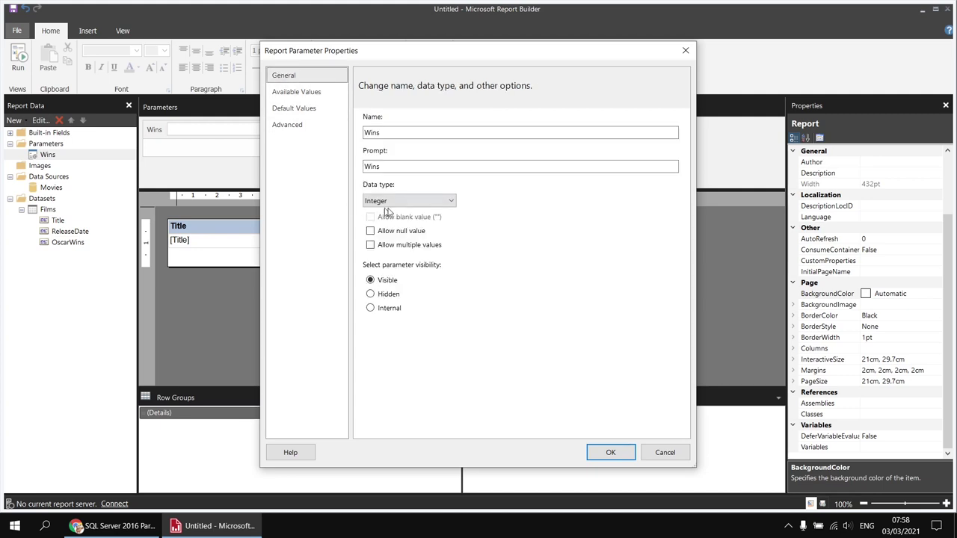
left_click(302, 93)
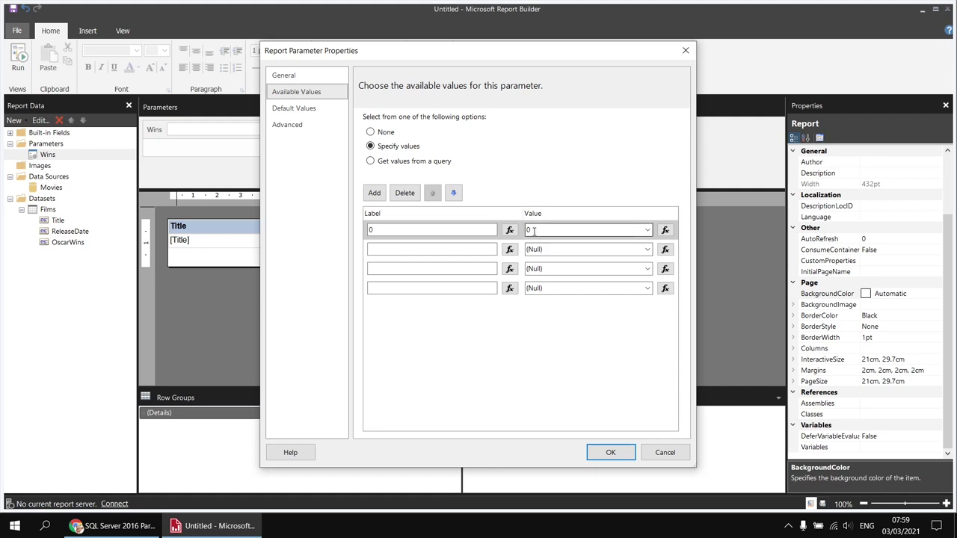
- Fill the second available-value row with label 1 and value 1
left_click(382, 249)
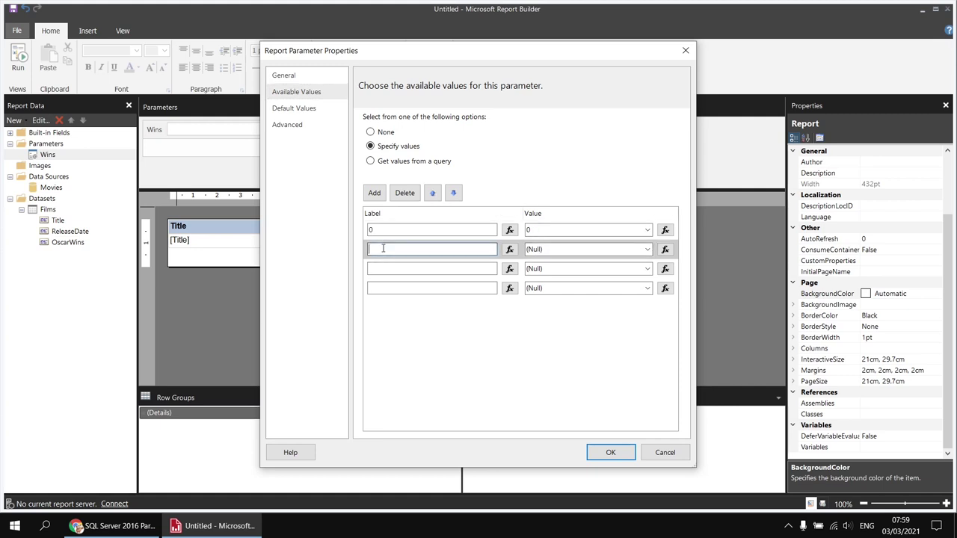
type("1")
key("Tab")
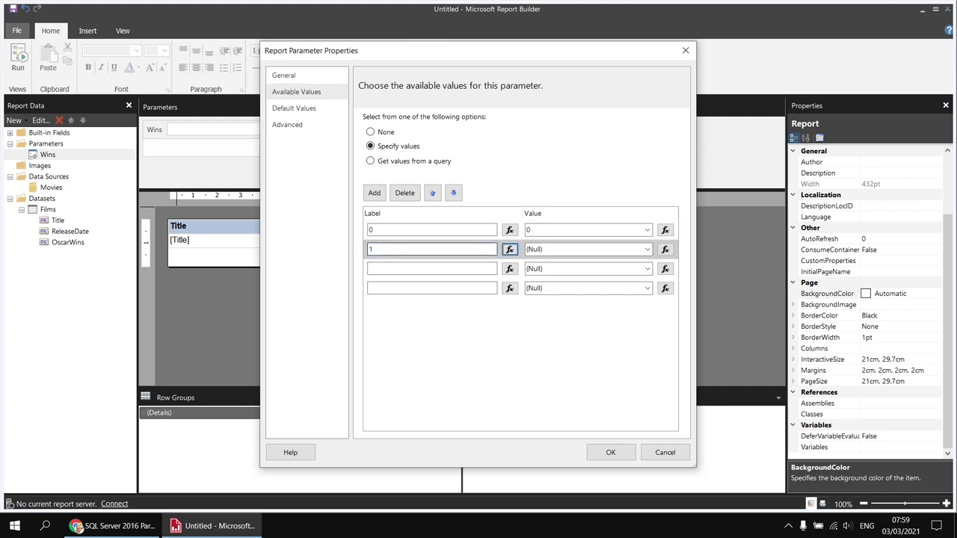
key("Tab")
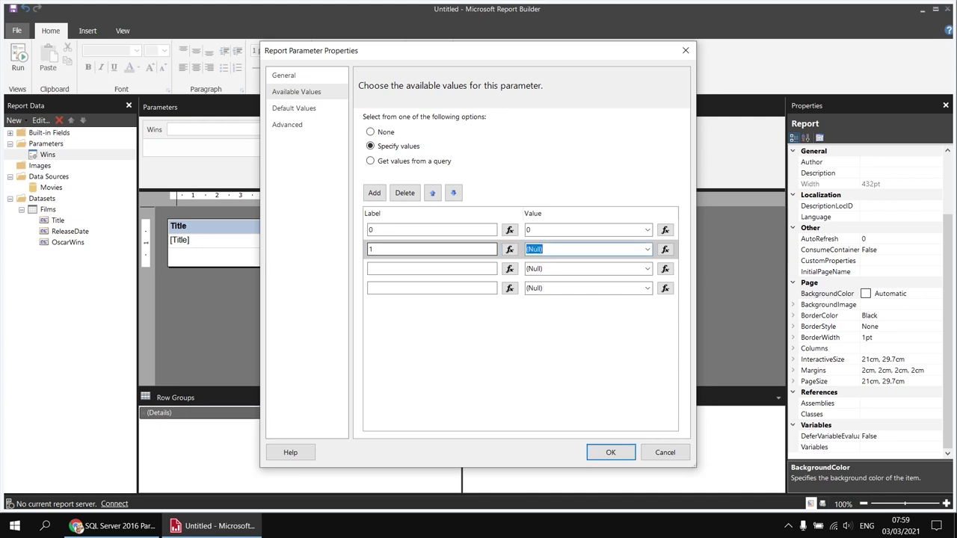
type("1")
key("Tab")
key("Tab")
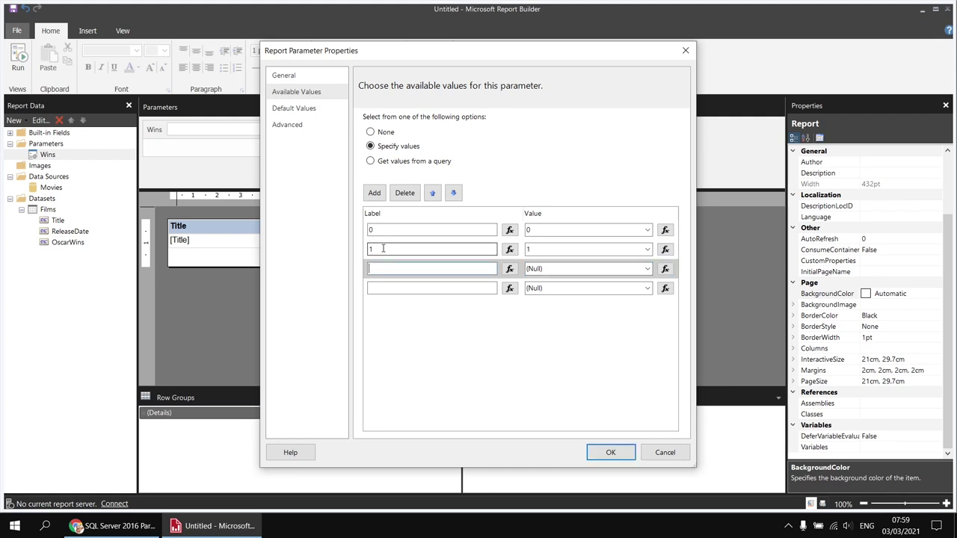
- Fill the third and fourth available-value rows with labels and values 2 and 3, and apply the parameter settings
type("2")
key("Tab")
key("Tab")
type("2")
key("Tab")
key("Tab")
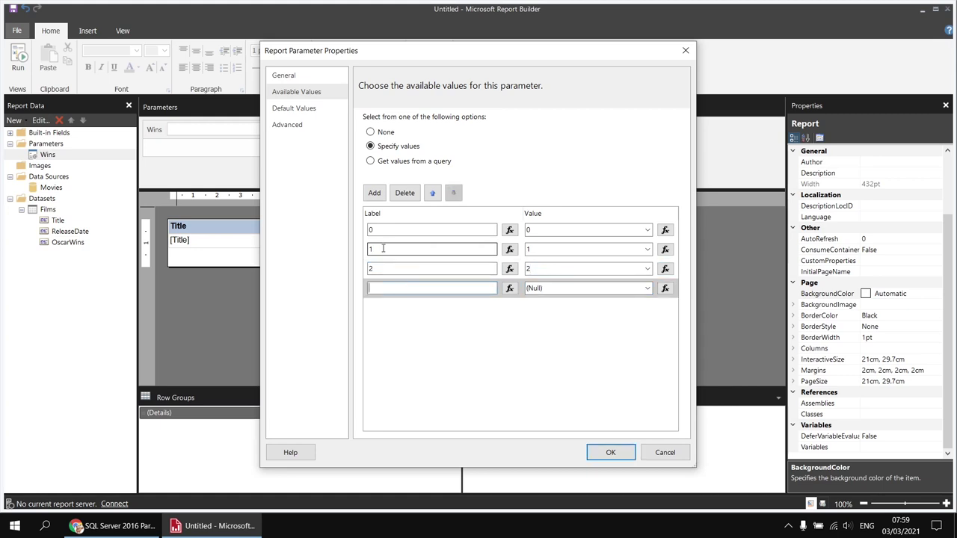
type("3")
key("Tab")
key("Tab")
type("3")
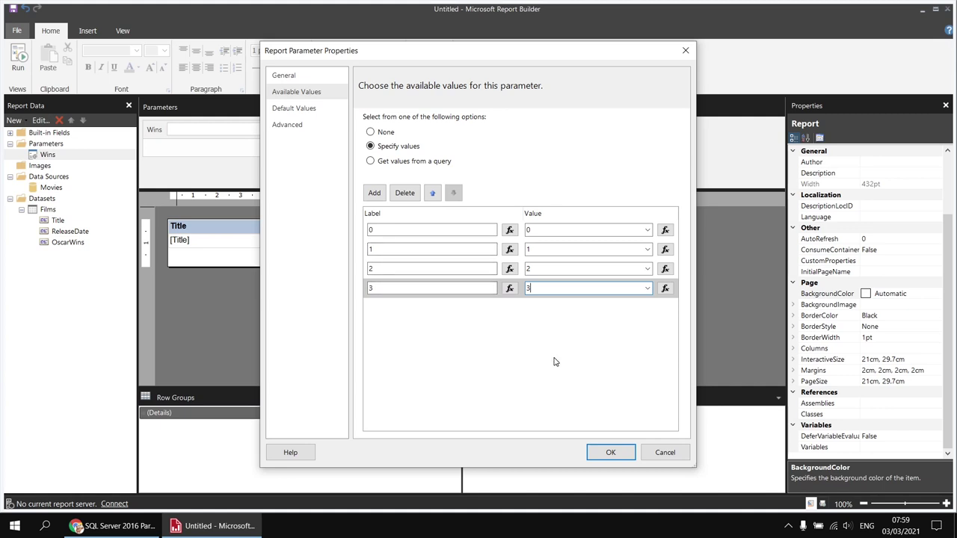
left_click(611, 452)
- Run the report with 1 chosen from the Wins drop-down list, and view it again with 3
left_click(18, 59)
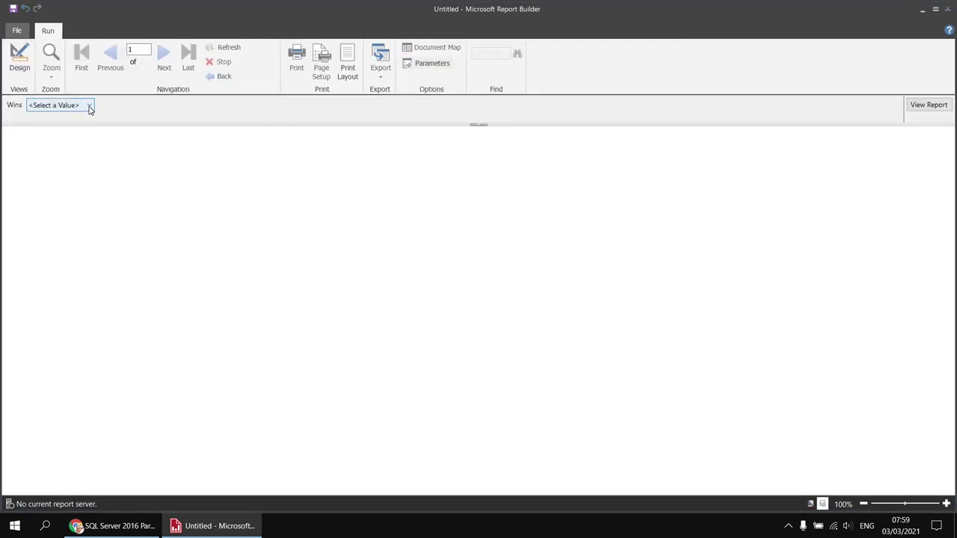
left_click(88, 105)
left_click(78, 137)
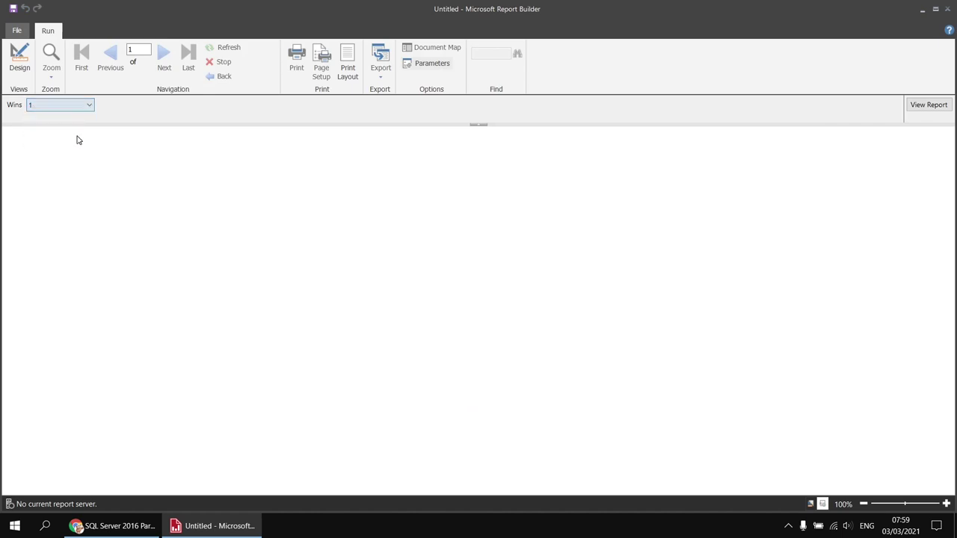
left_click(946, 109)
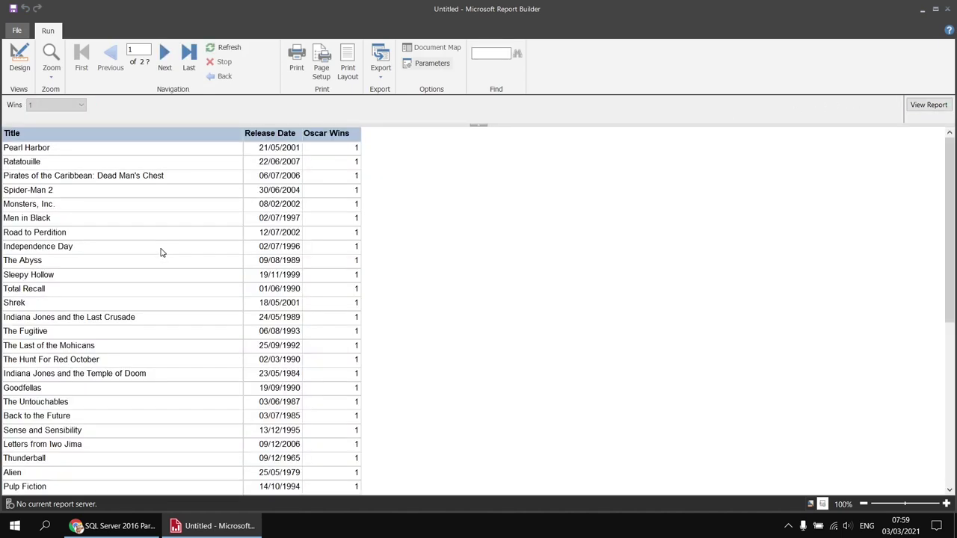
left_click(81, 105)
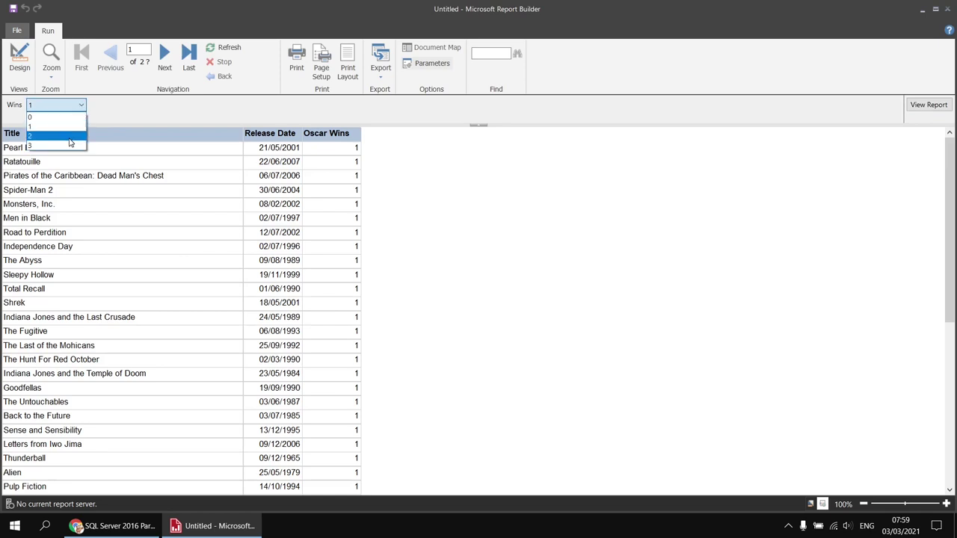
left_click(69, 151)
left_click(931, 105)
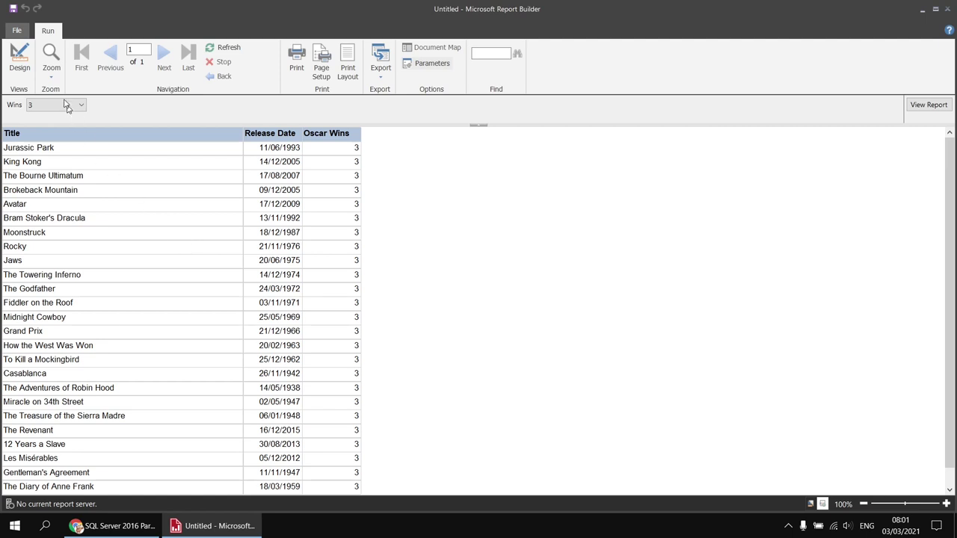
- Return to the report design and specify 0 as the default value of the Wins parameter
left_click(20, 60)
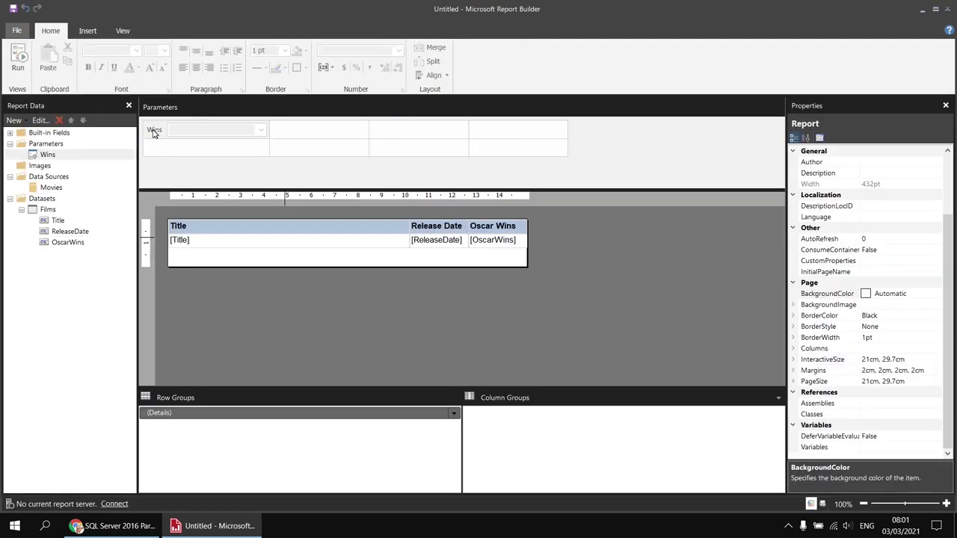
double_click(155, 132)
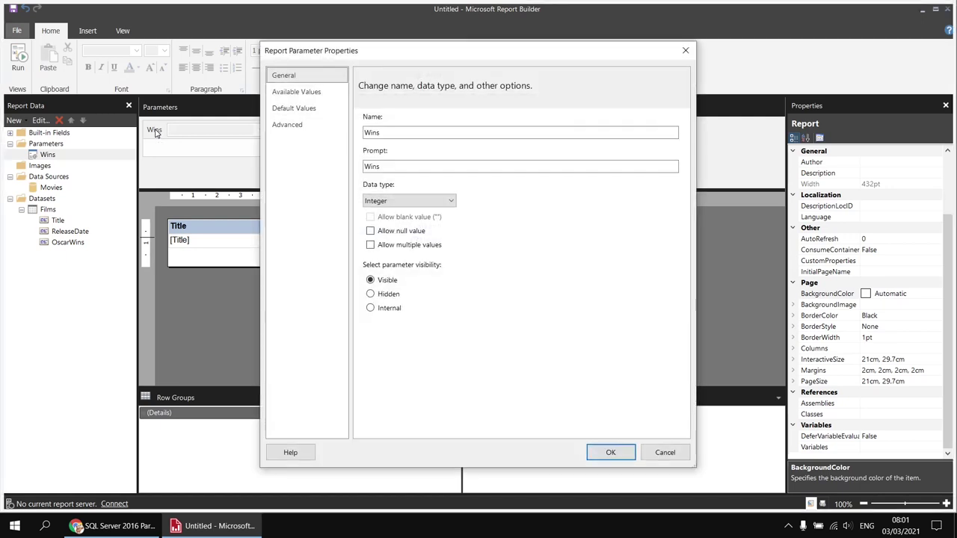
left_click(312, 113)
left_click(370, 146)
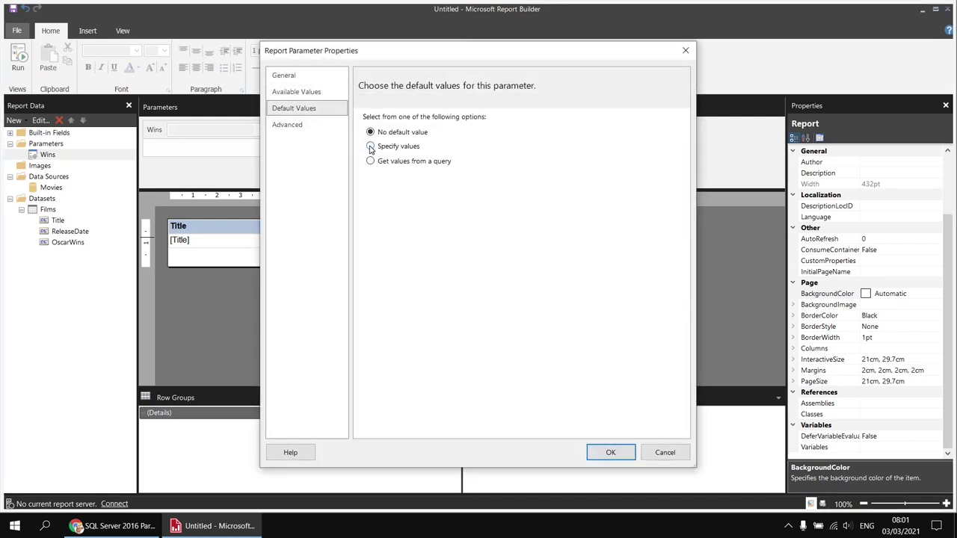
left_click(374, 193)
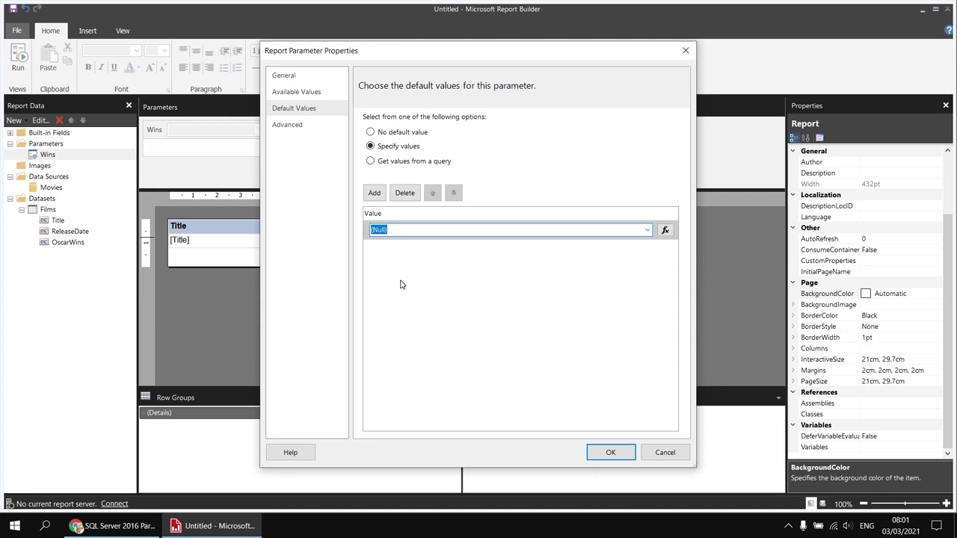
left_click(297, 91)
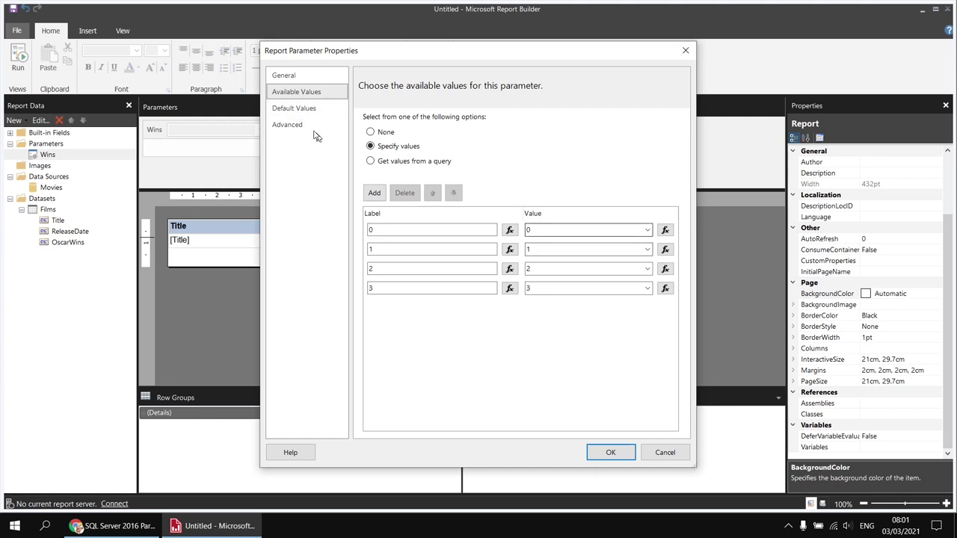
left_click(299, 111)
left_click(383, 231)
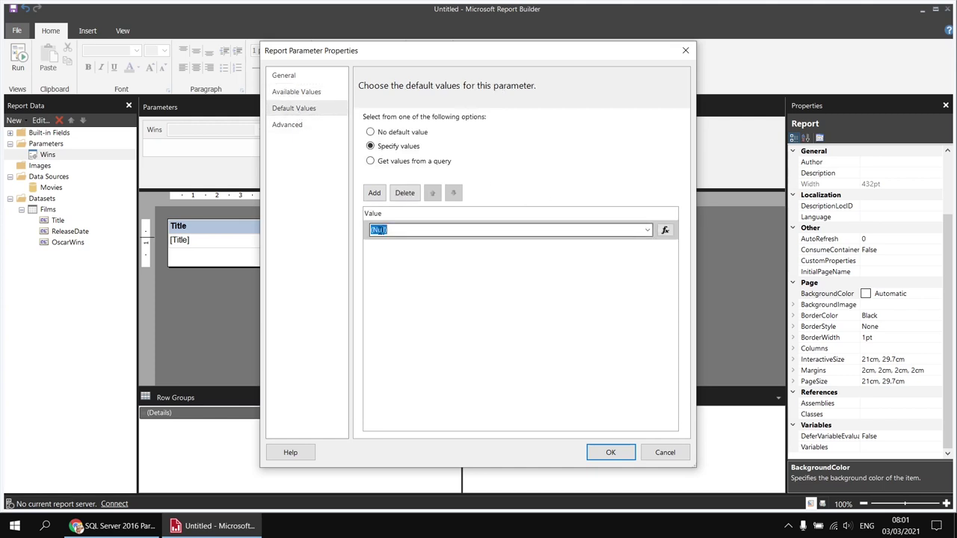
type("0")
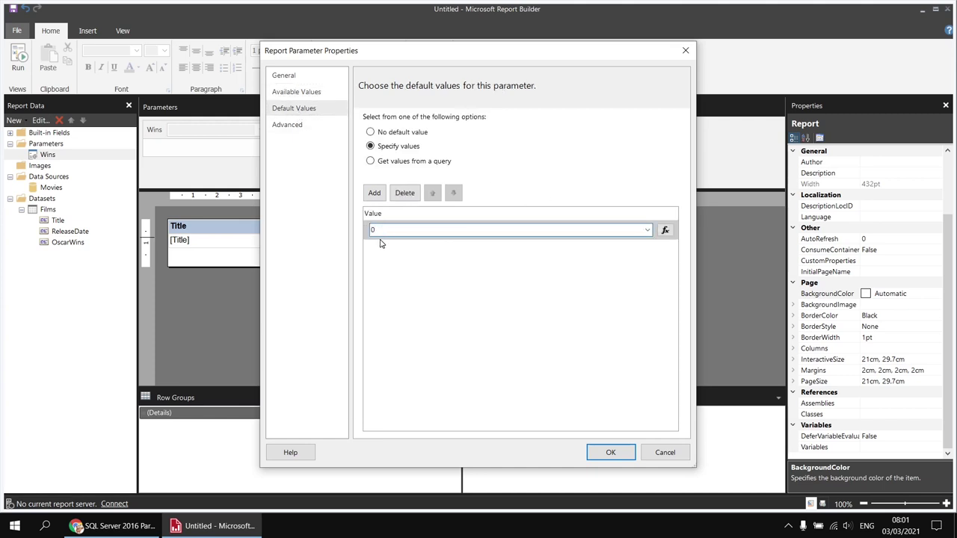
left_click(617, 458)
- Run the report with the default Wins value and look over the available export formats
key("F5")
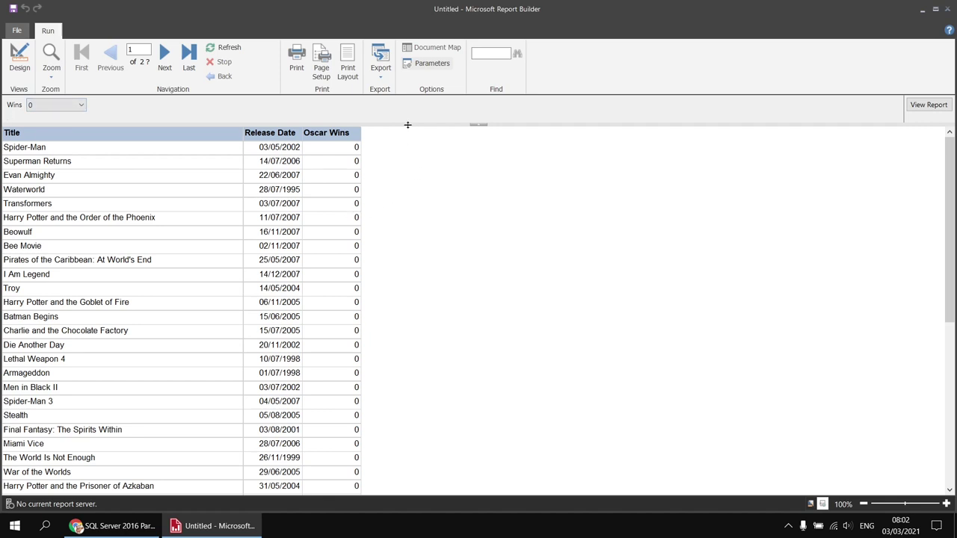
left_click(382, 77)
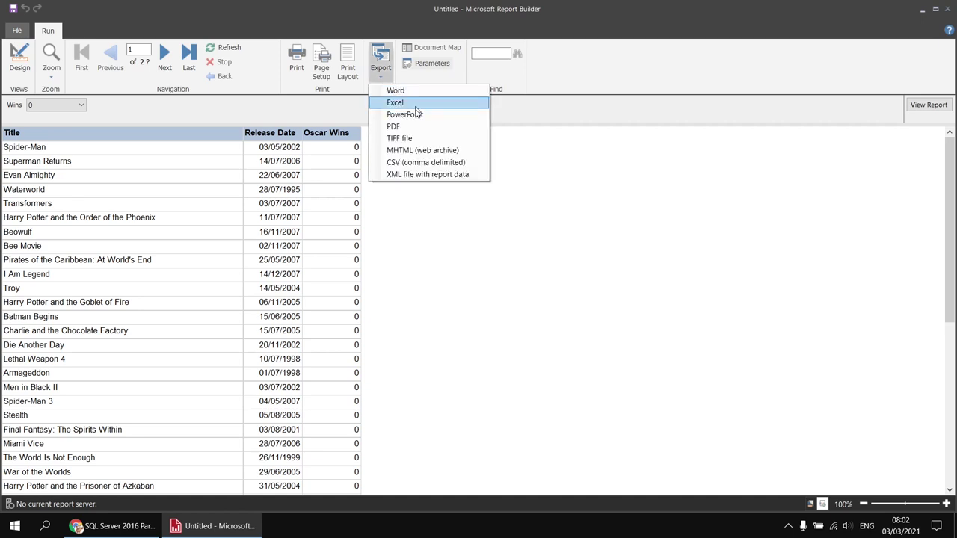
left_click(413, 226)
- Return to the report design and add a page header to the report
left_click(21, 60)
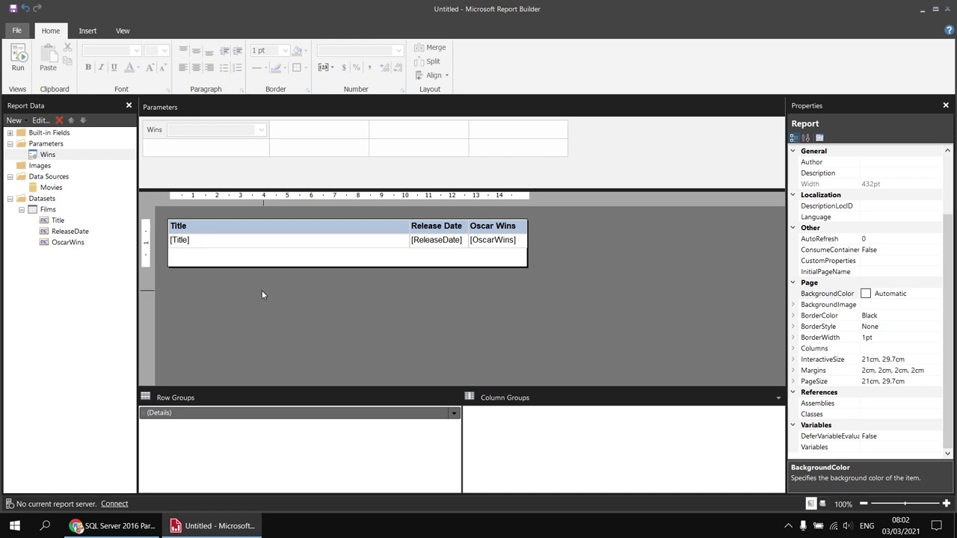
right_click(262, 292)
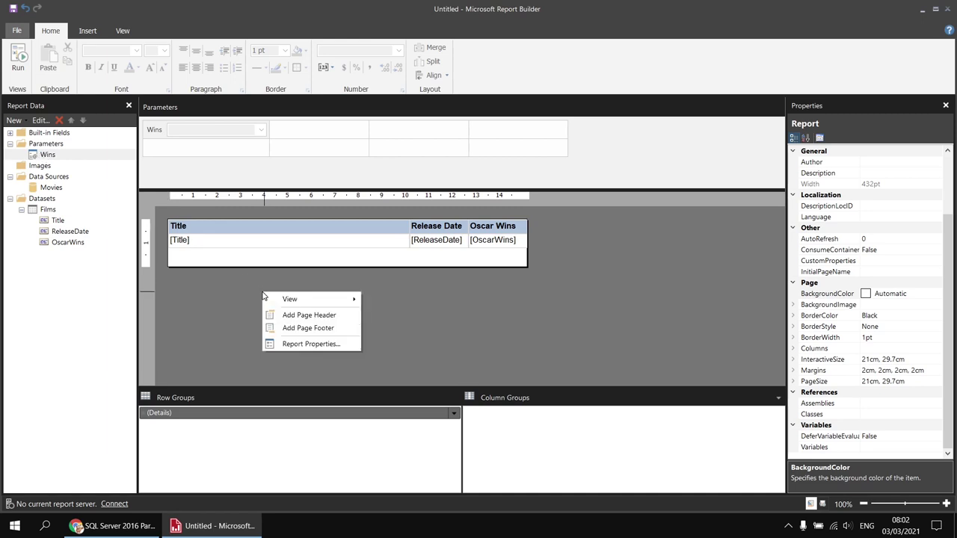
left_click(343, 321)
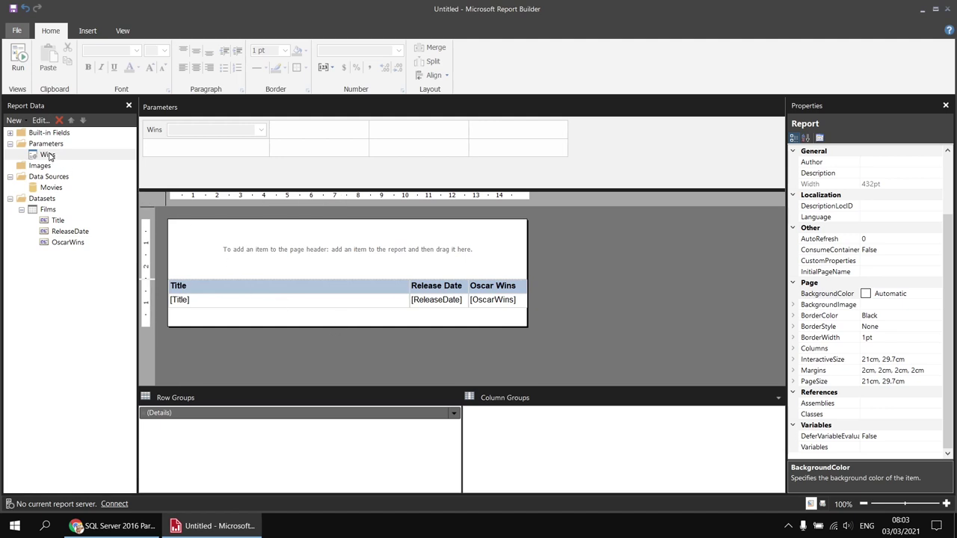
- Place the Wins parameter in the upper-left corner of the page header and widen its text box to the full report width
left_click(50, 156)
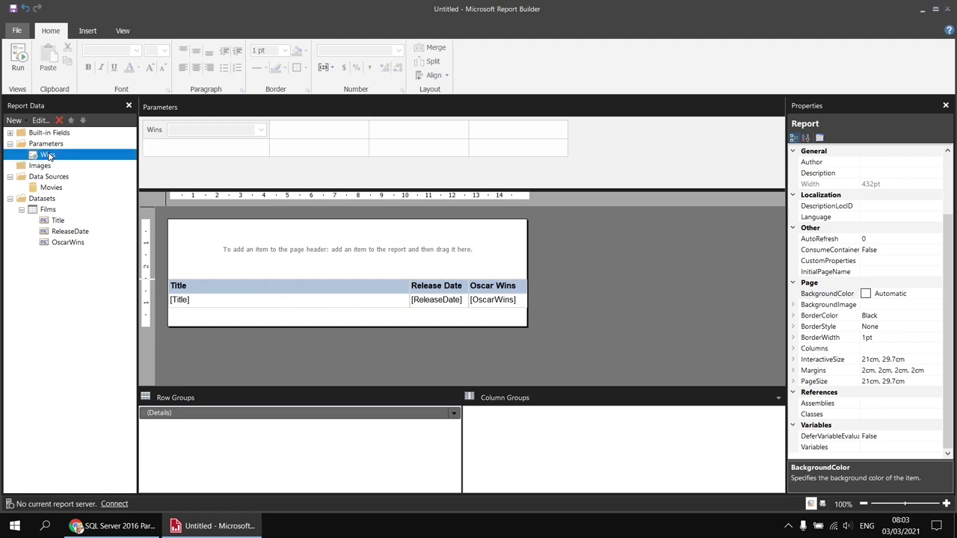
left_click_drag(48, 156, 176, 219)
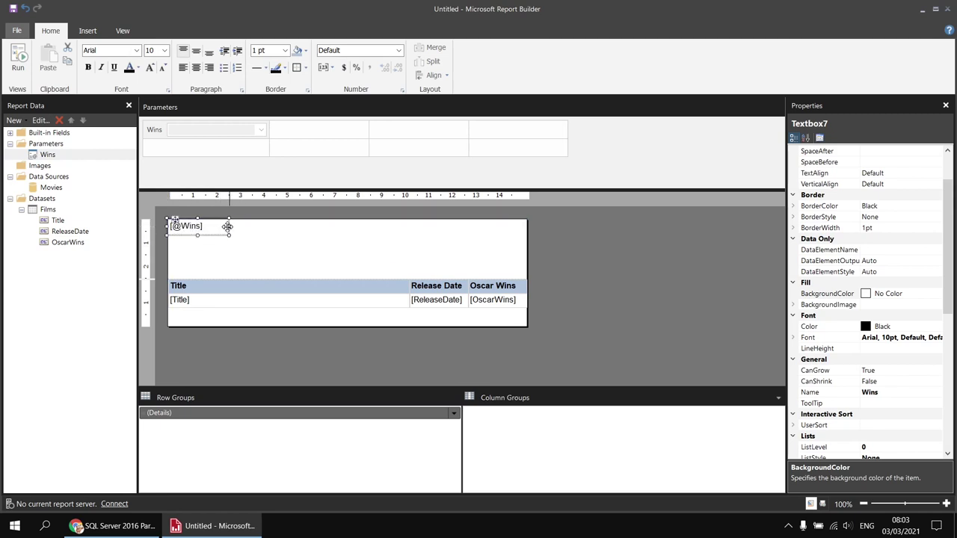
left_click_drag(231, 236, 529, 236)
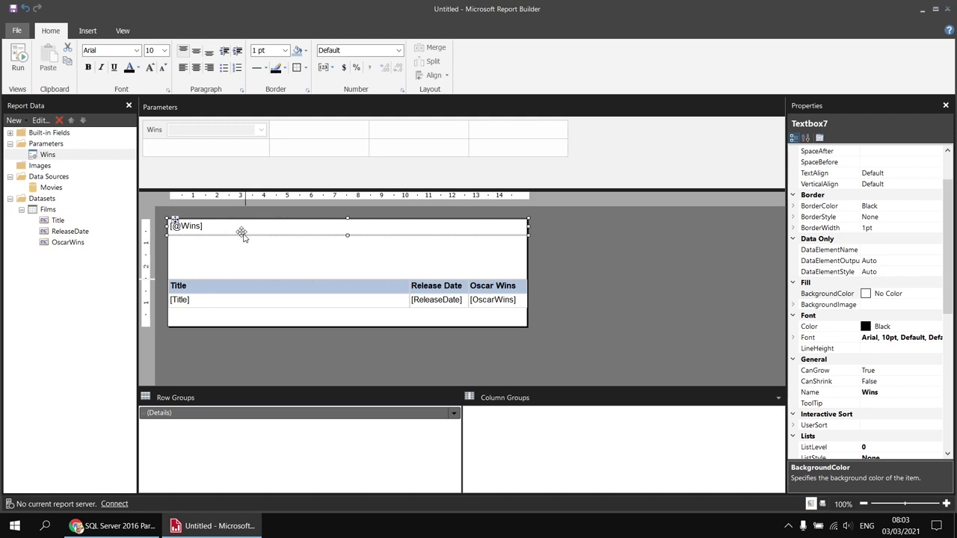
left_click(137, 52)
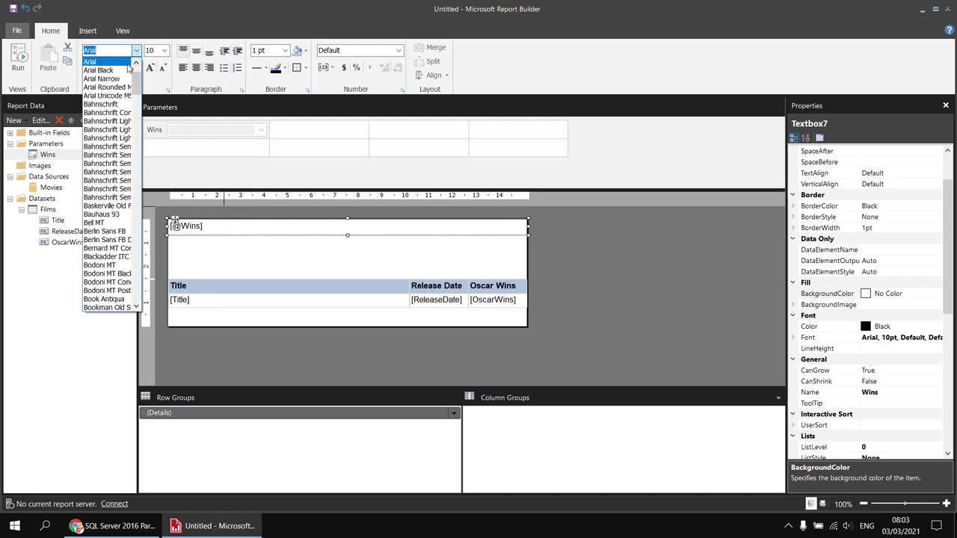
left_click(118, 73)
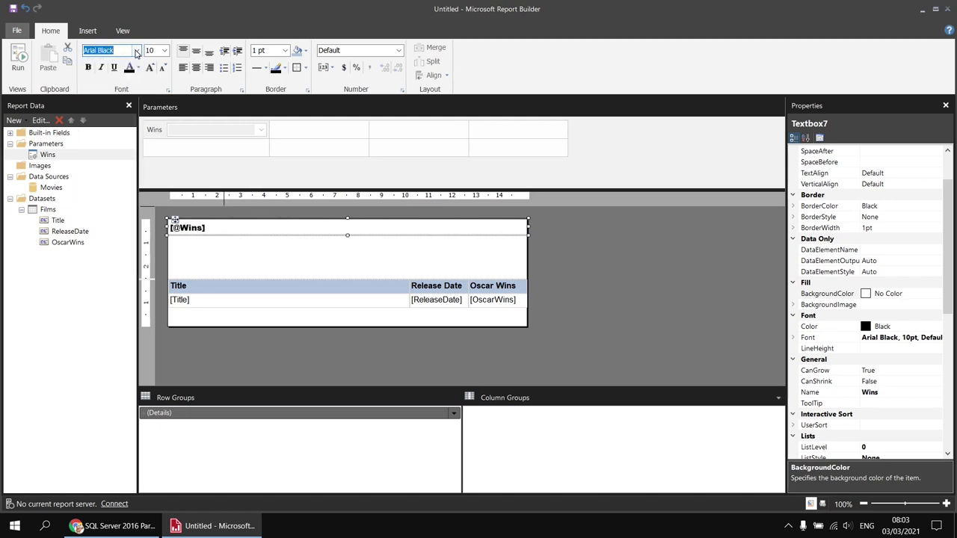
left_click(136, 51)
scroll(105, 86, "up", 3)
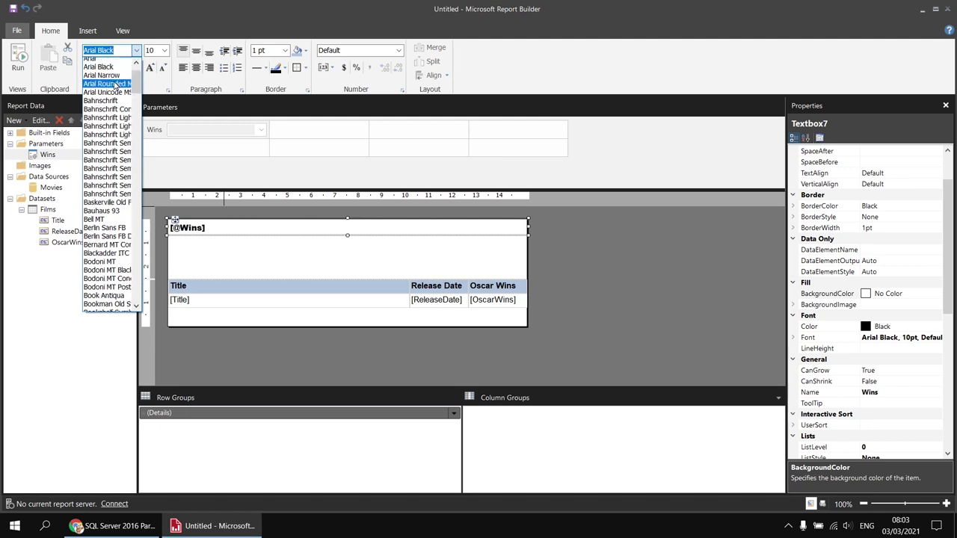
left_click(102, 79)
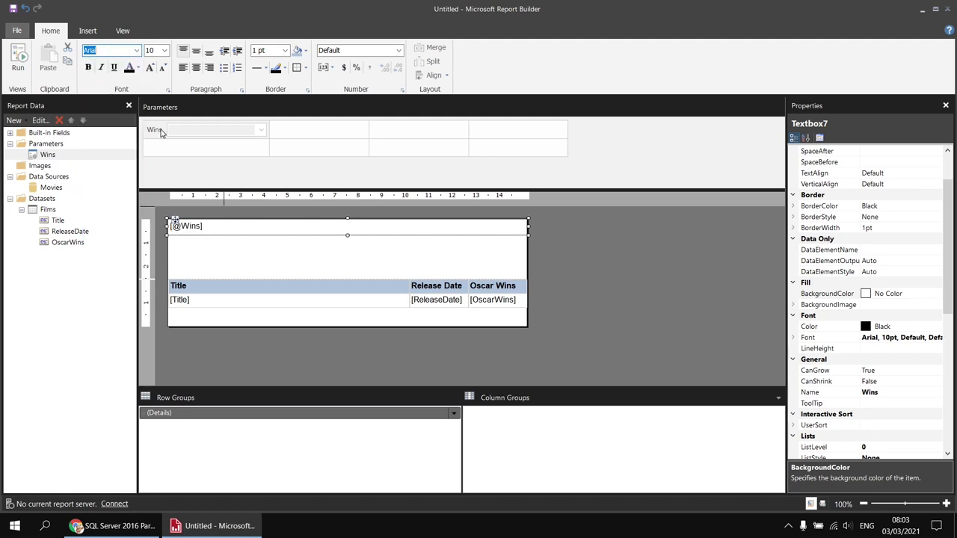
left_click(211, 226)
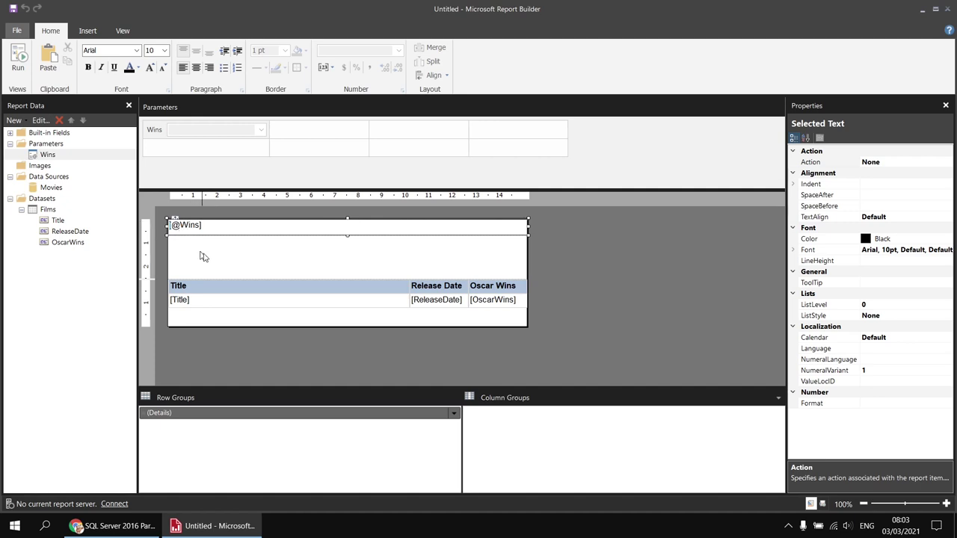
left_click(169, 225)
type("Films ")
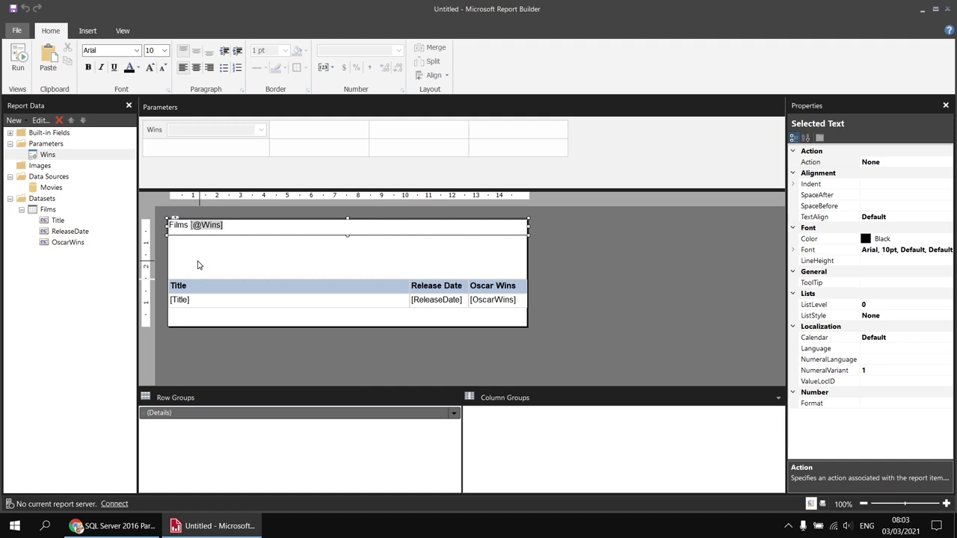
type("with [@Wins]")
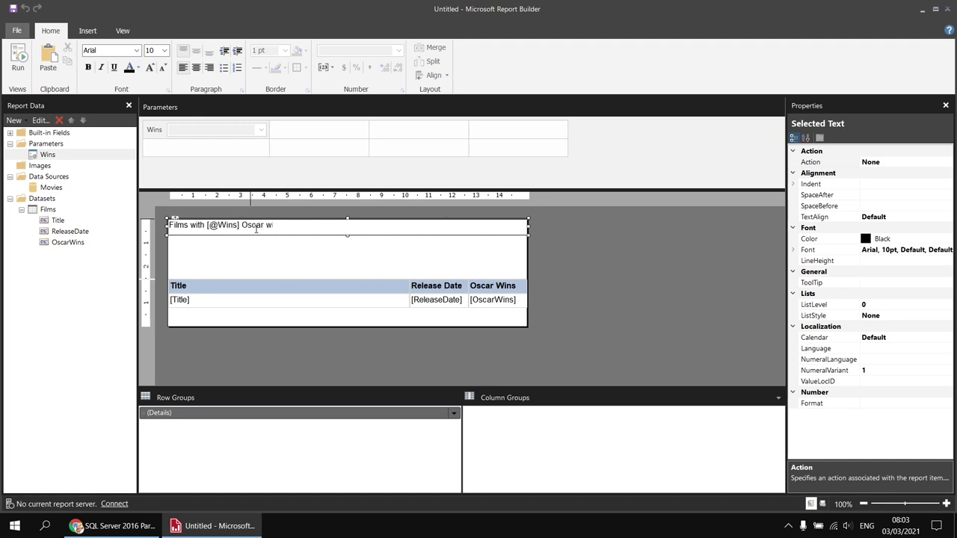
type(" Oscar wins")
left_click(241, 254)
double_click(224, 226)
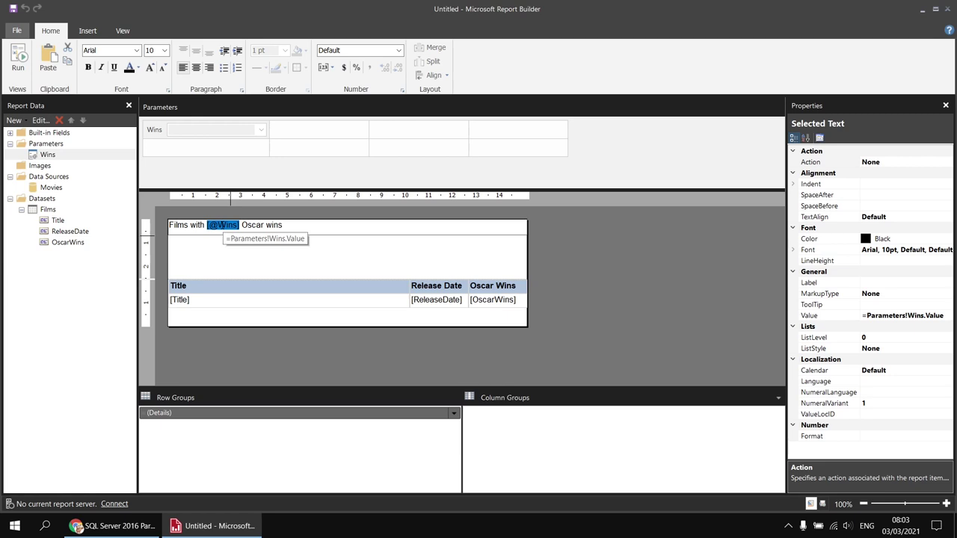
left_click(88, 67)
left_click(139, 67)
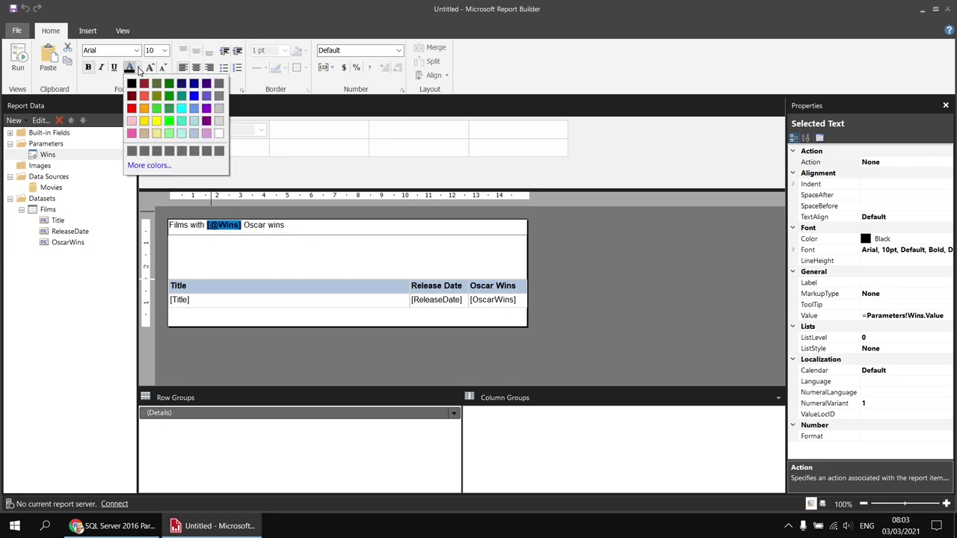
left_click(194, 95)
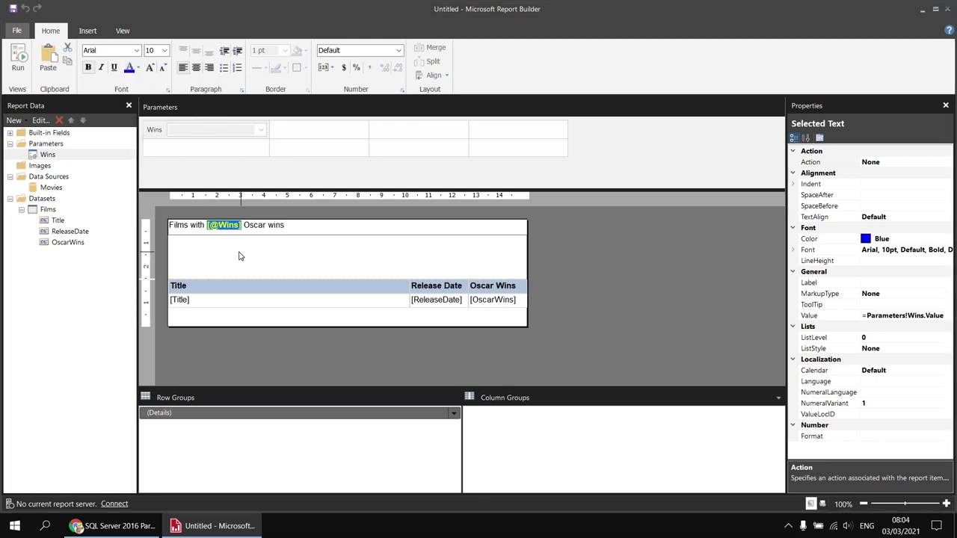
left_click(239, 256)
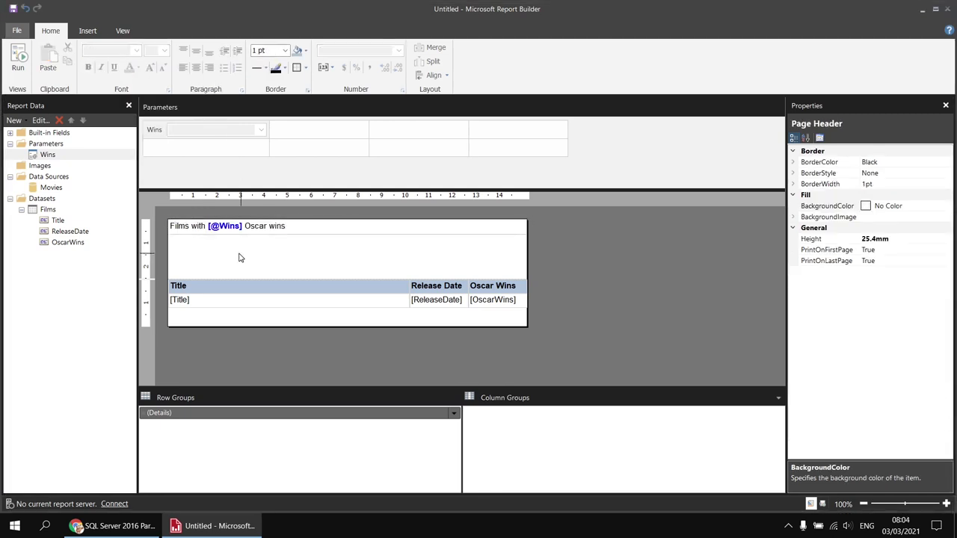
- Run the report to check the page header, and view it again with 3 chosen for Wins
left_click(21, 58)
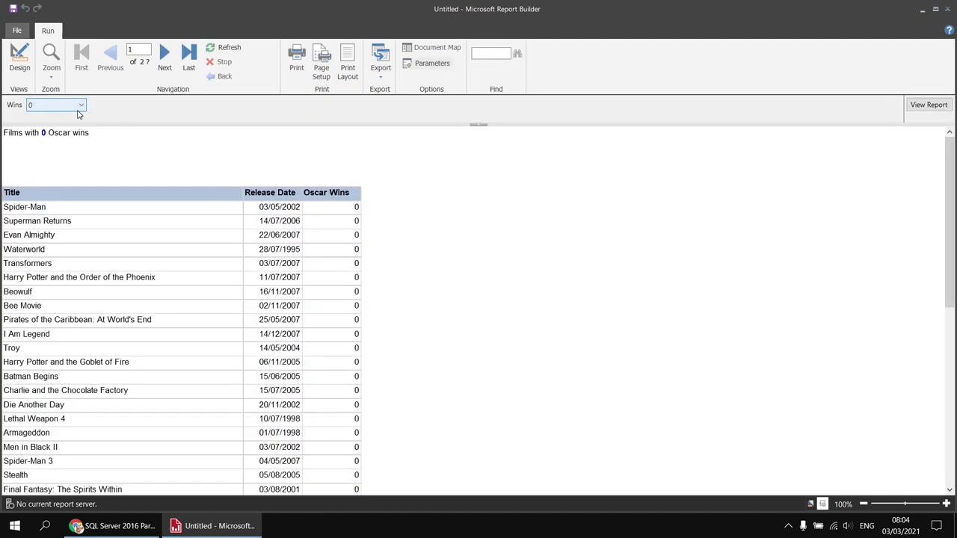
left_click(81, 105)
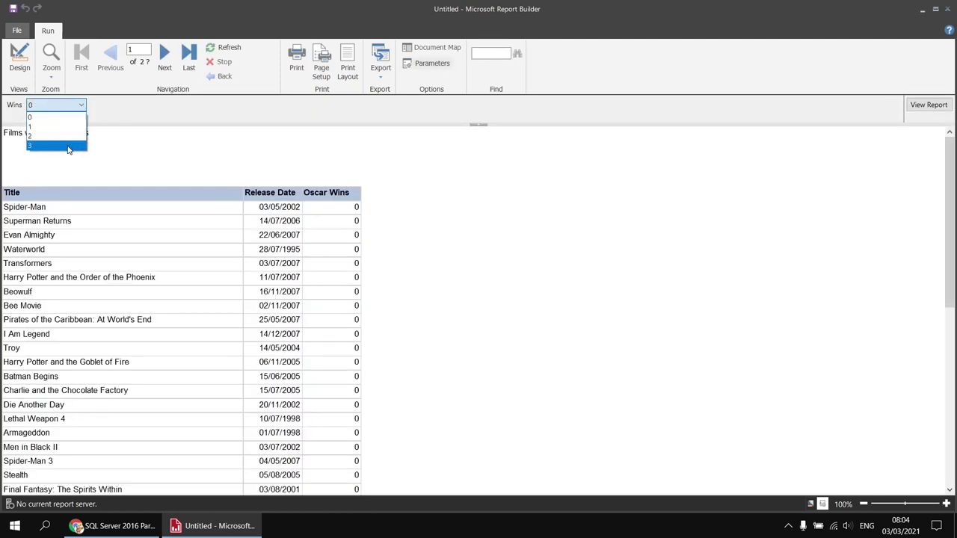
left_click(70, 148)
left_click(927, 105)
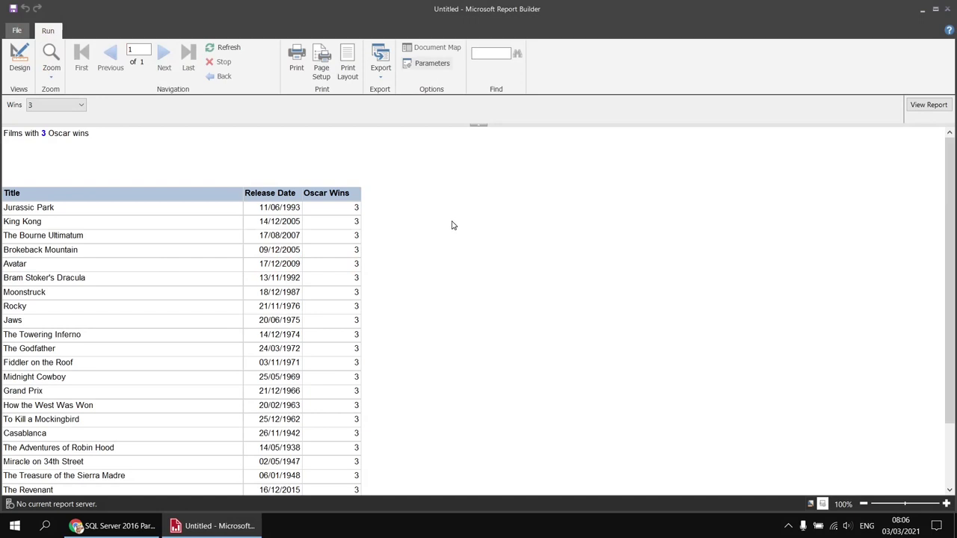
- Return to the report design and comment out both lines of the WHERE clause in the Films dataset query
left_click(20, 57)
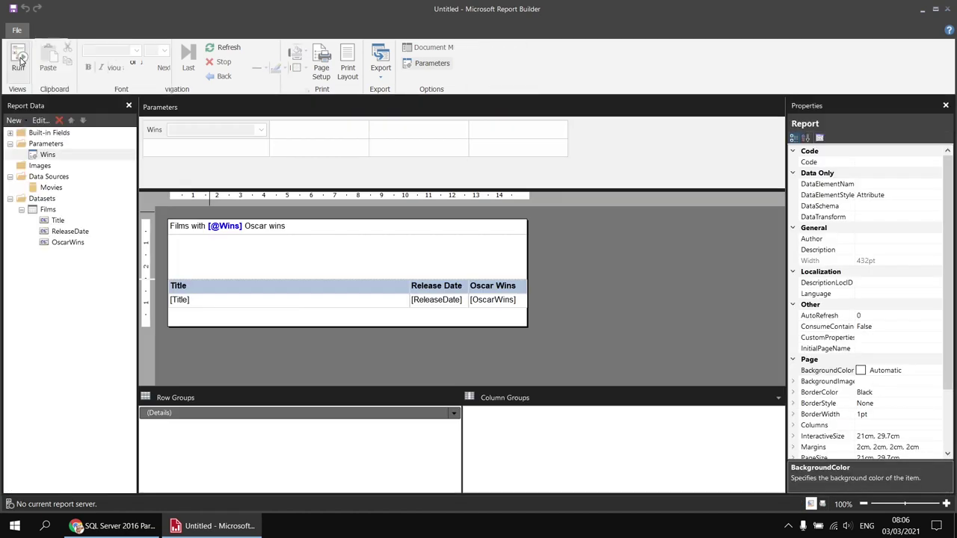
right_click(48, 211)
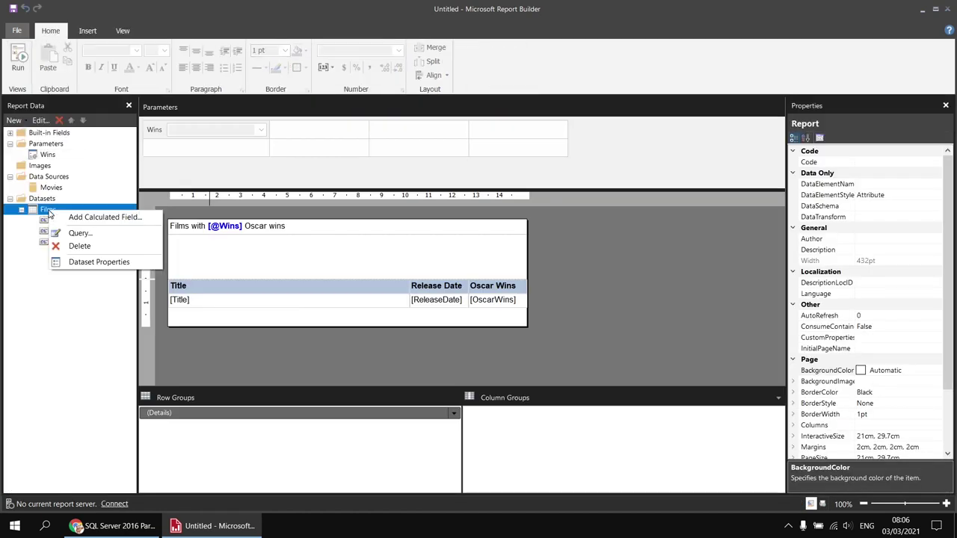
left_click(93, 262)
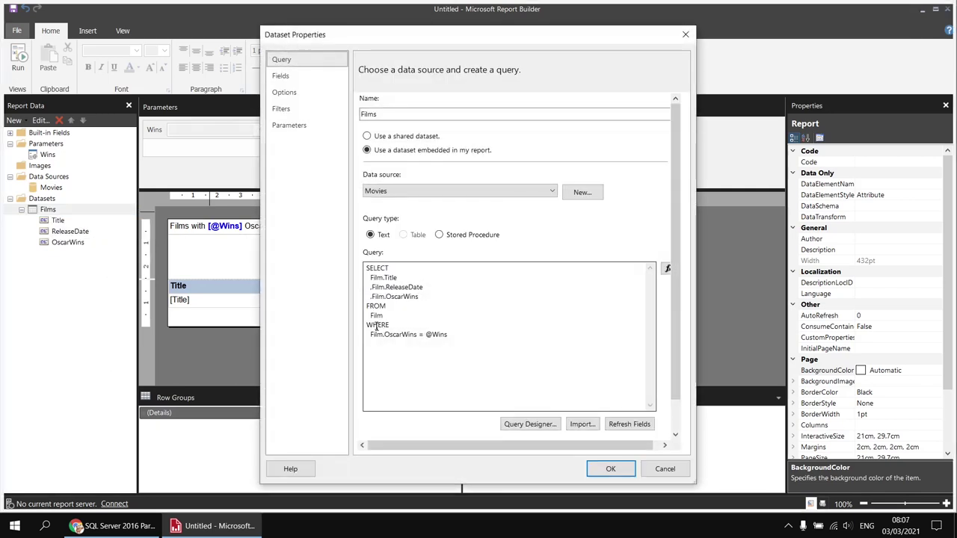
left_click_drag(367, 325, 449, 334)
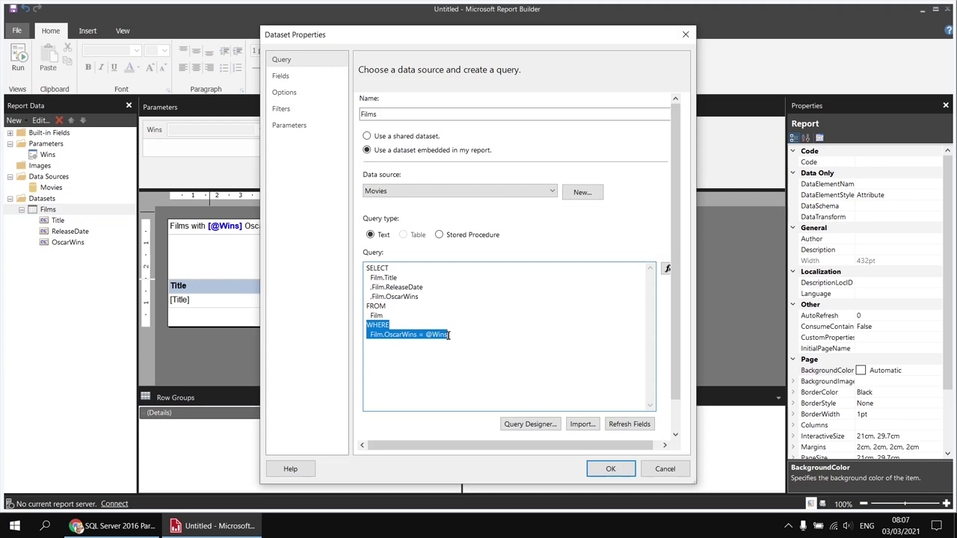
left_click(368, 326)
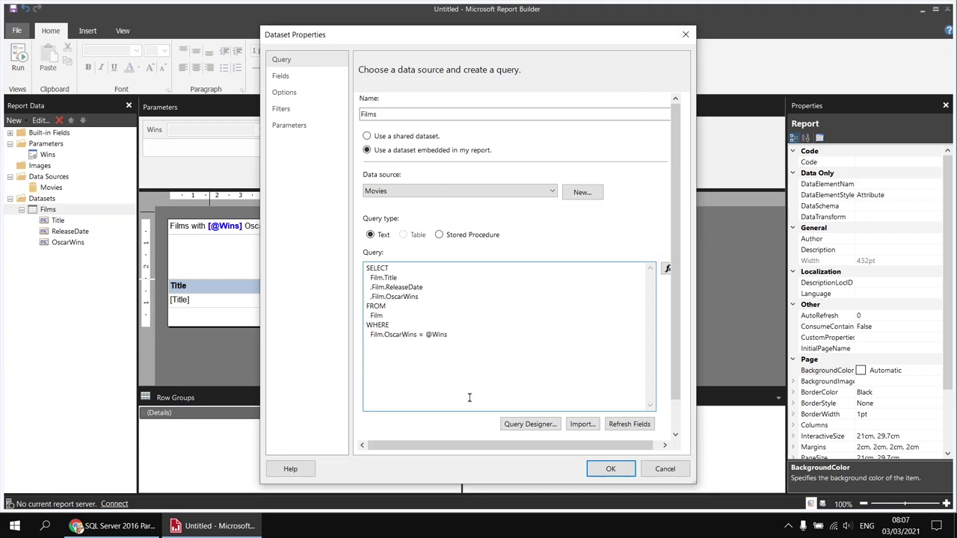
type("-- ")
type("--")
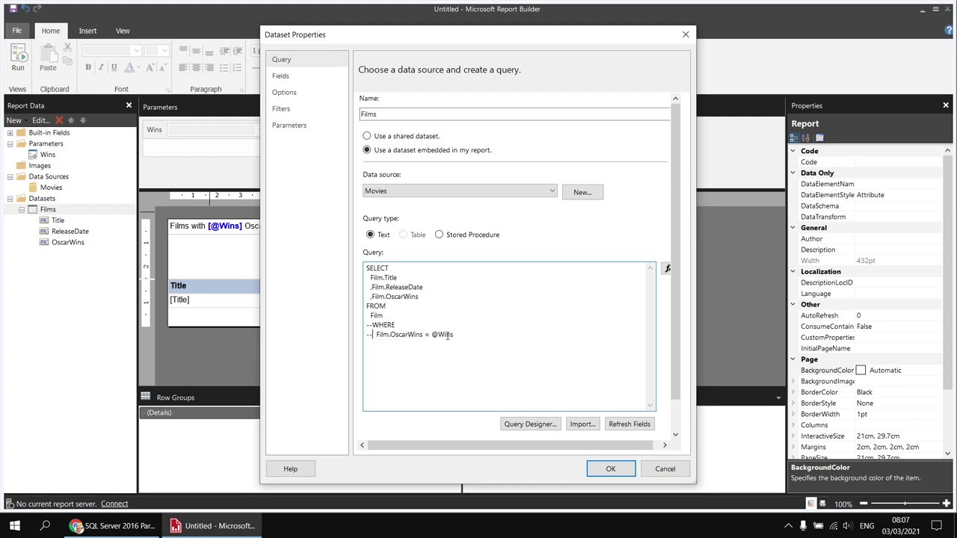
left_click_drag(457, 335, 365, 327)
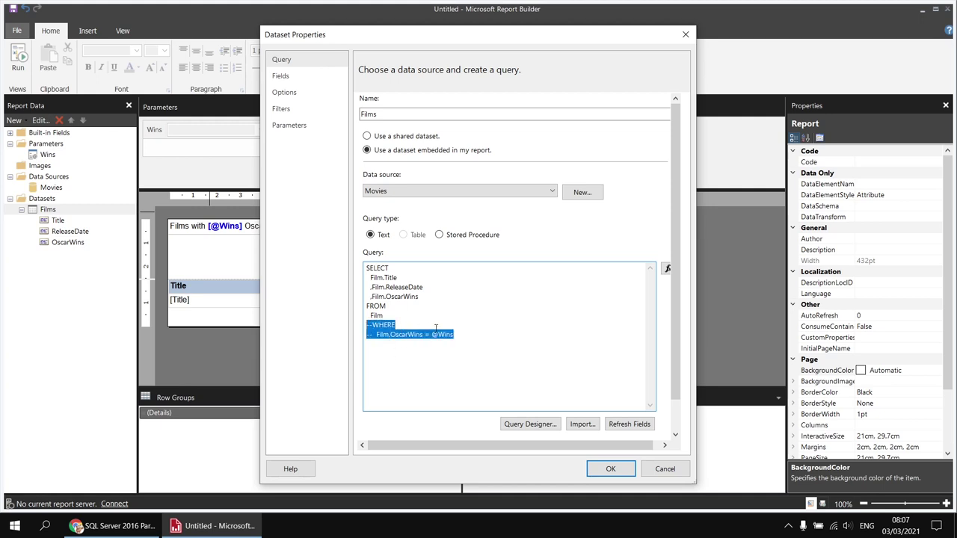
left_click(400, 335)
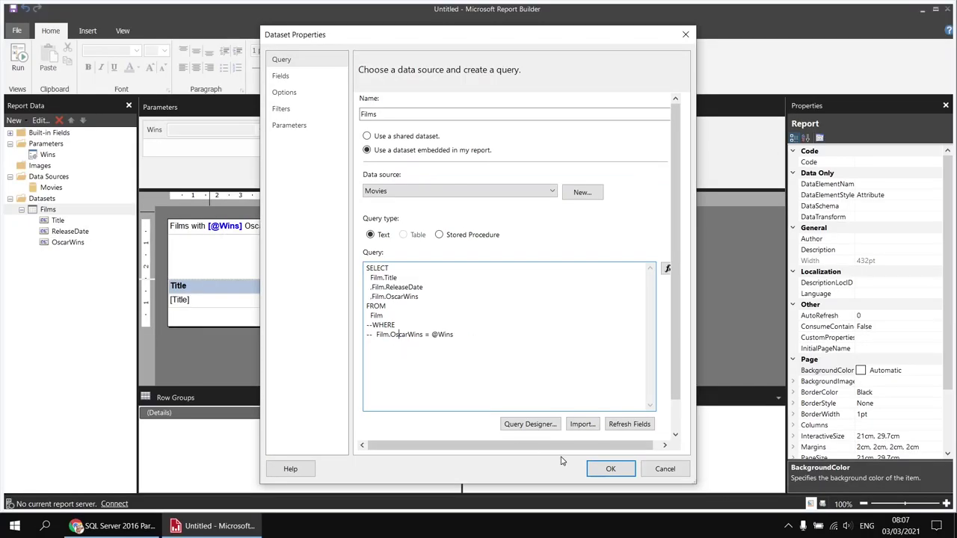
left_click(600, 469)
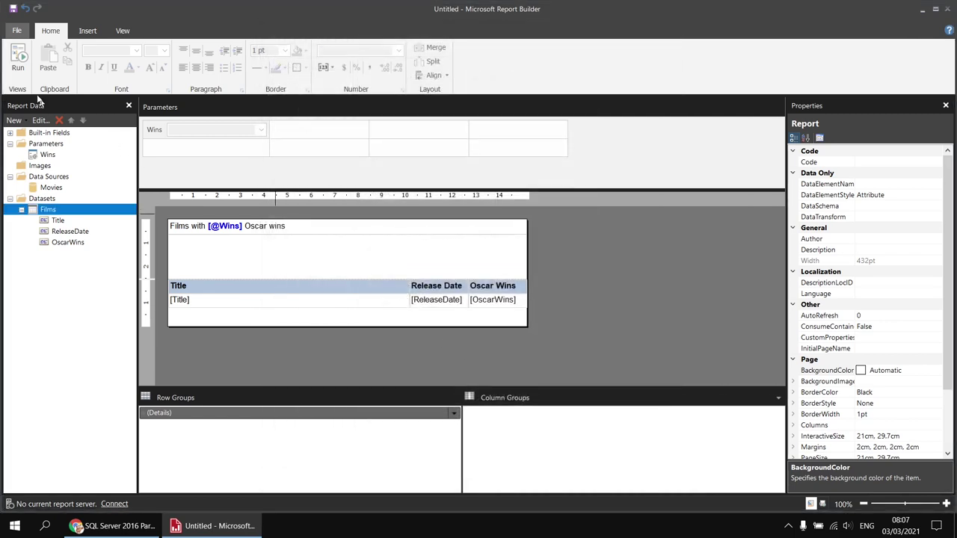
- Run the report, view it with 1 chosen for Wins, and view it again with another Wins value
left_click(20, 63)
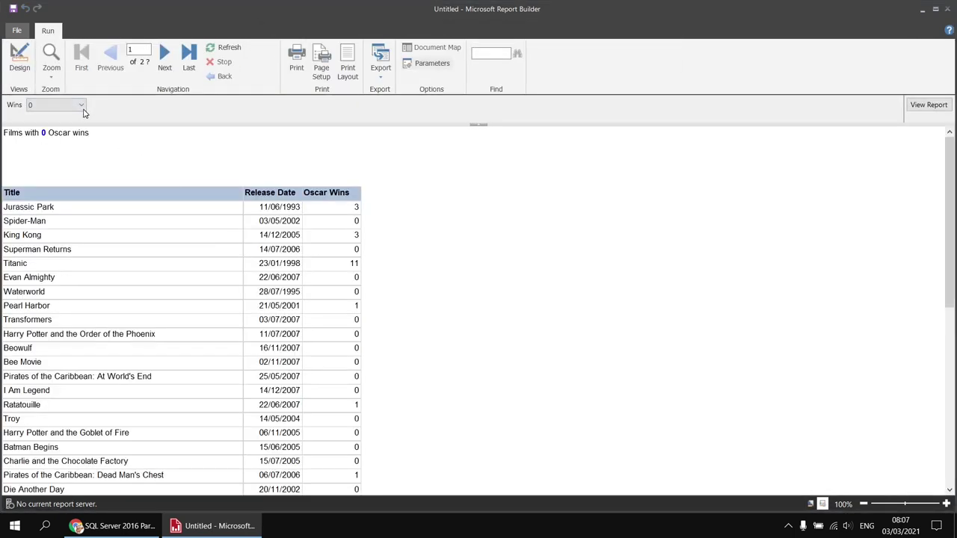
left_click(80, 107)
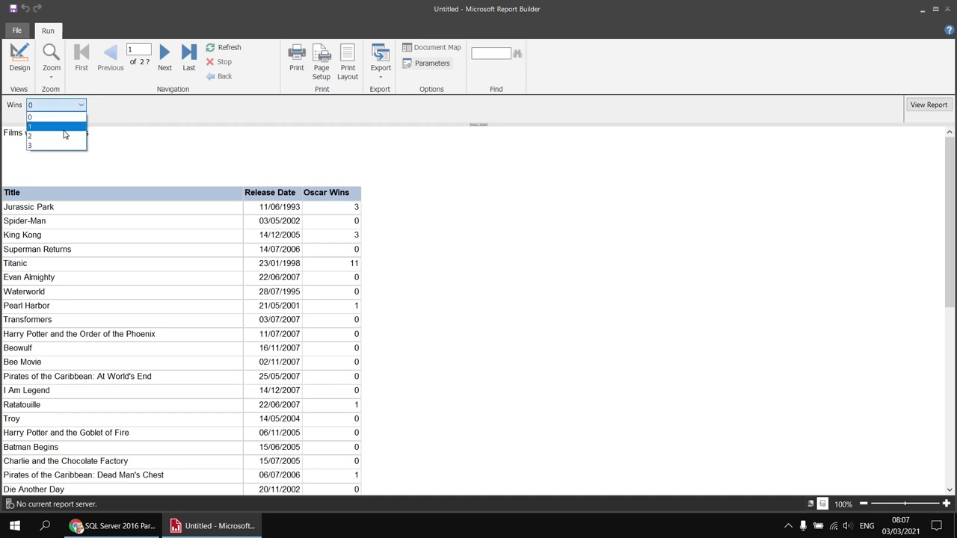
left_click(71, 137)
left_click(933, 107)
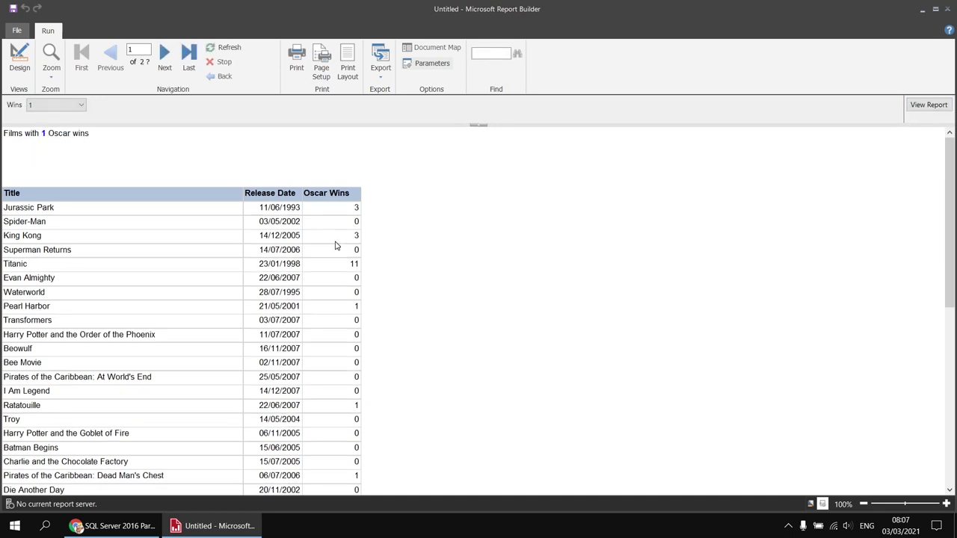
left_click(60, 106)
left_click(53, 140)
left_click(929, 105)
- Return to the report design and add a filter on the [OscarWins] field to the Films dataset
left_click(19, 60)
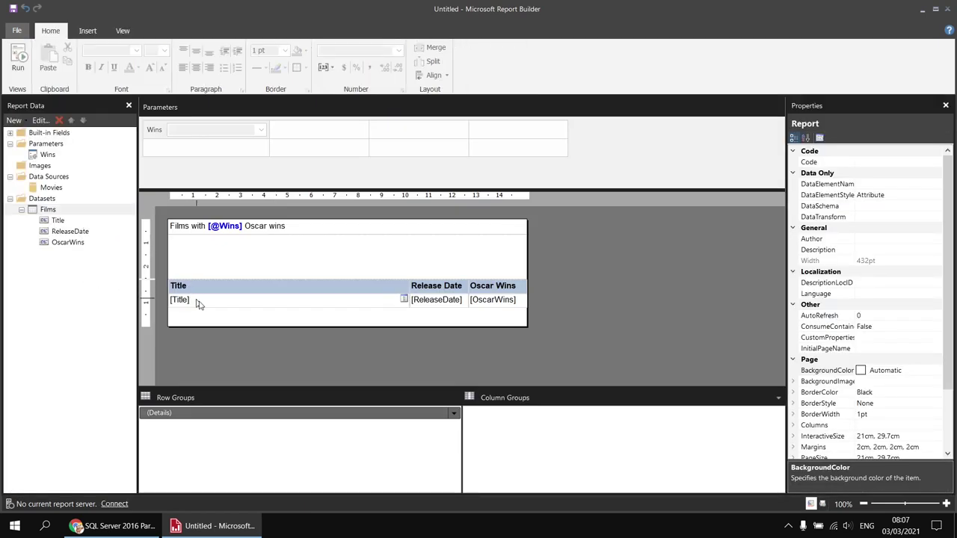
left_click(197, 286)
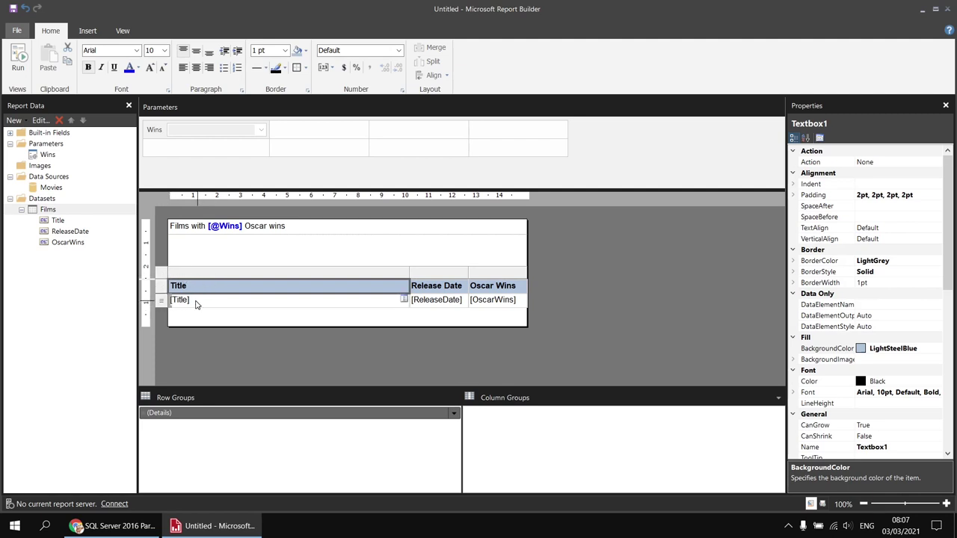
right_click(64, 213)
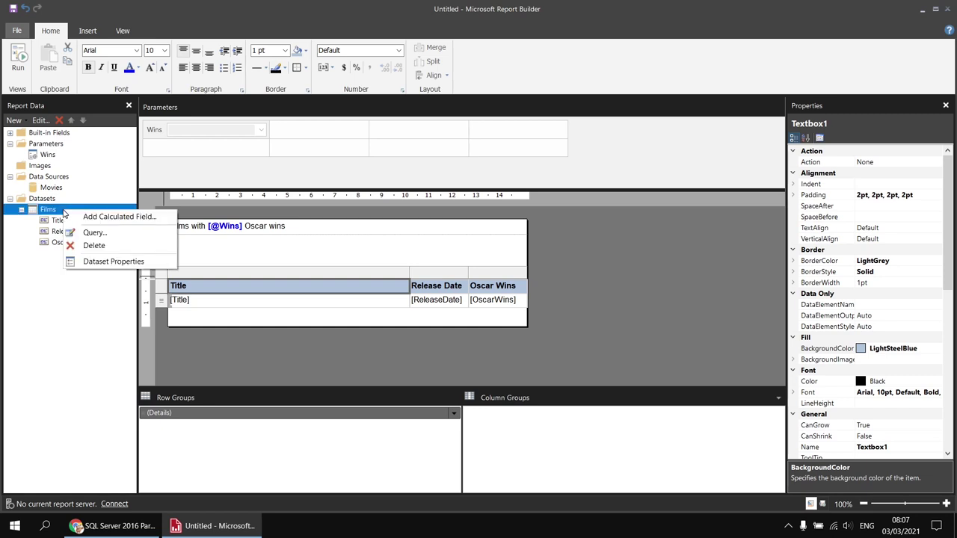
left_click(88, 261)
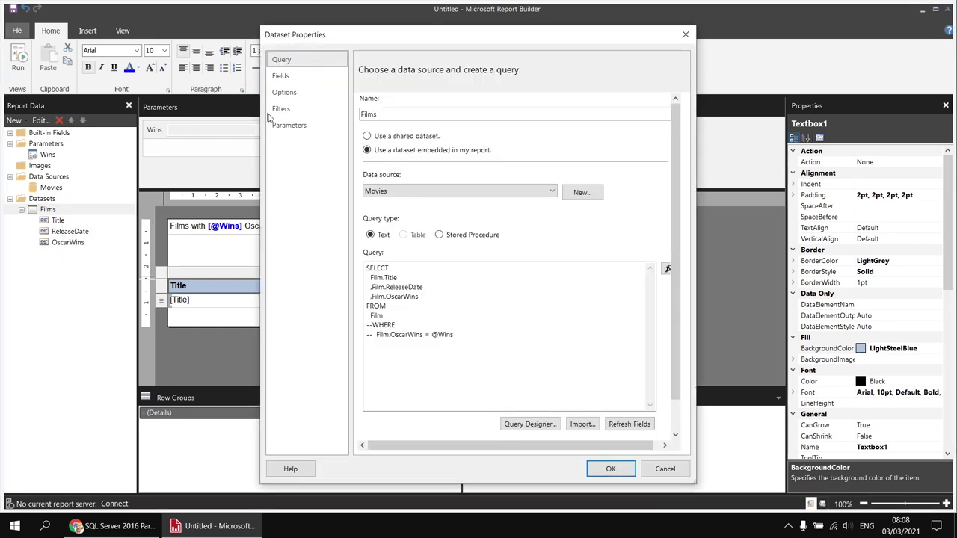
left_click(282, 110)
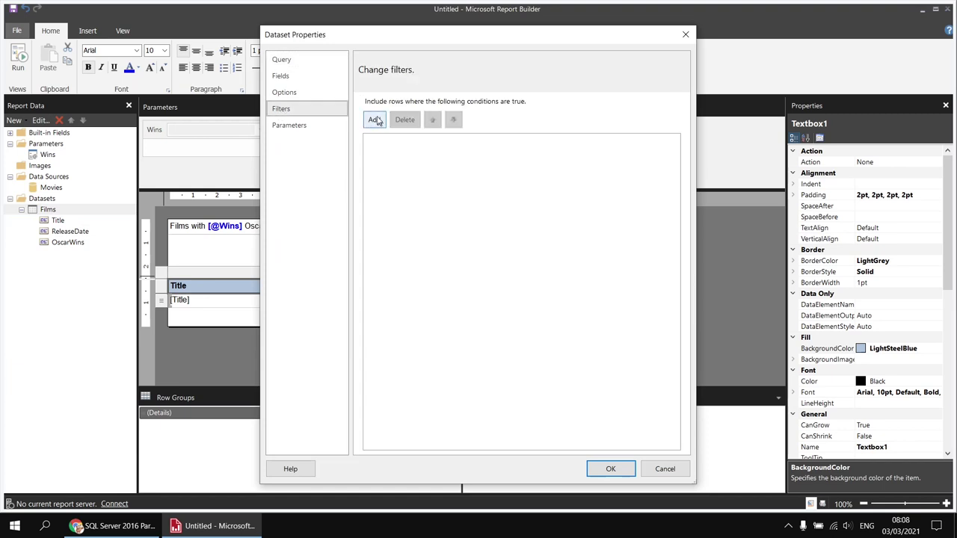
left_click(374, 121)
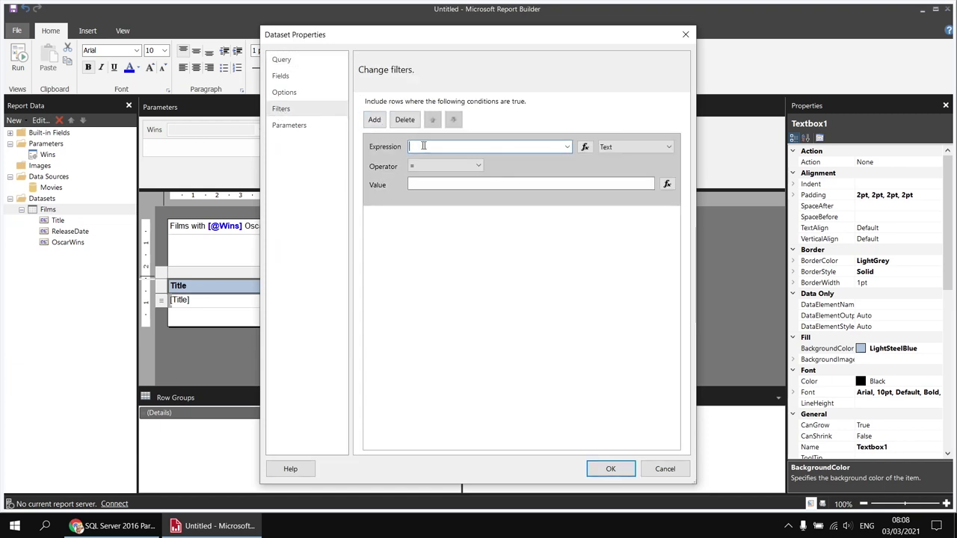
left_click(567, 147)
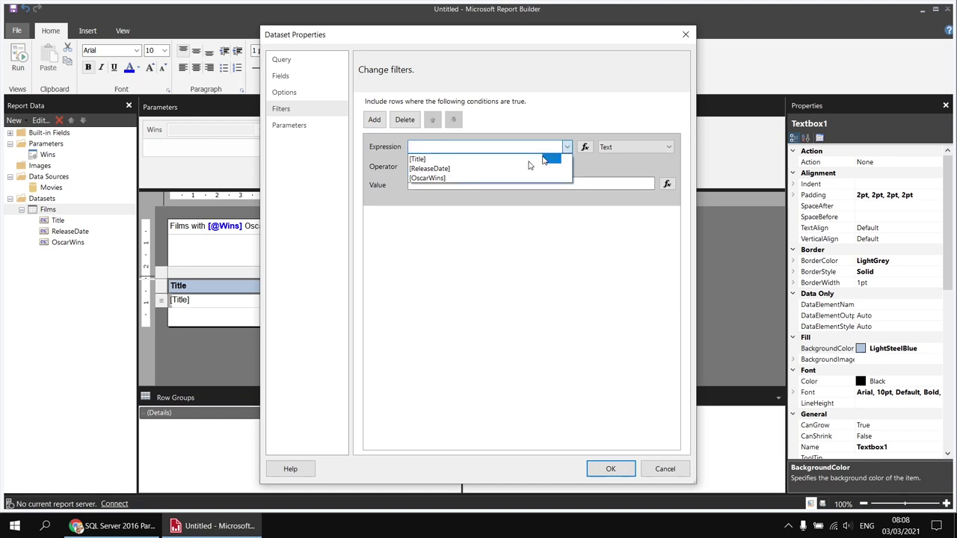
left_click(470, 178)
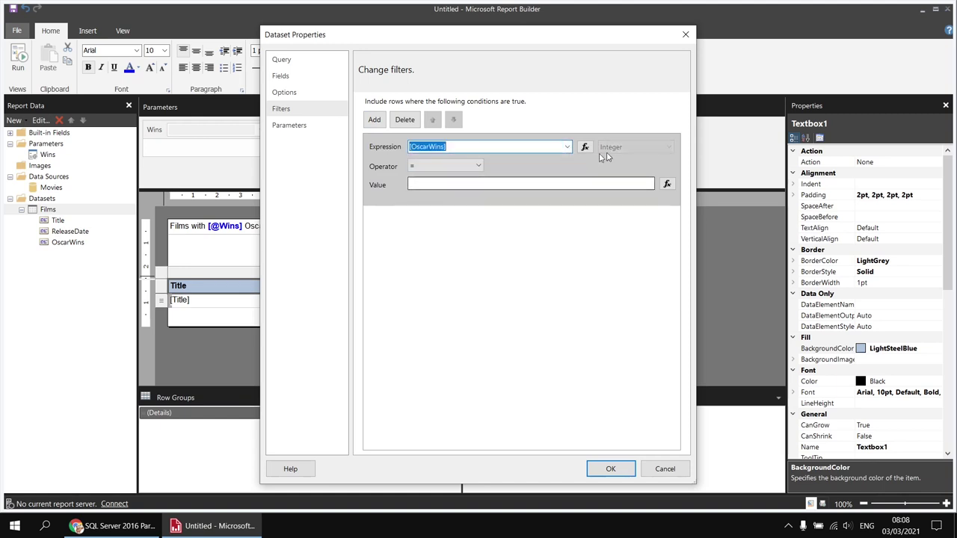
- Set the filter's value to the expression =Parameters!Wins.Value and apply the dataset changes
left_click(667, 185)
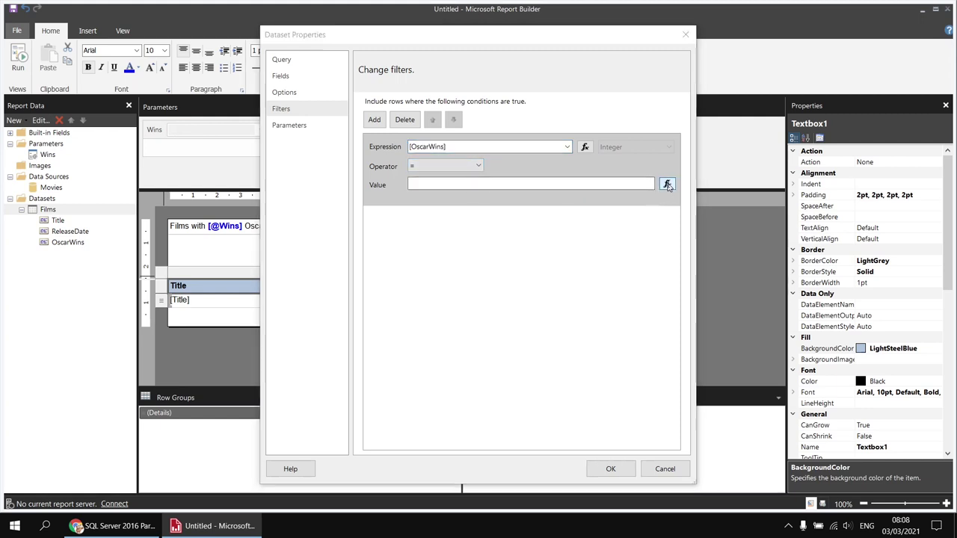
left_click(312, 266)
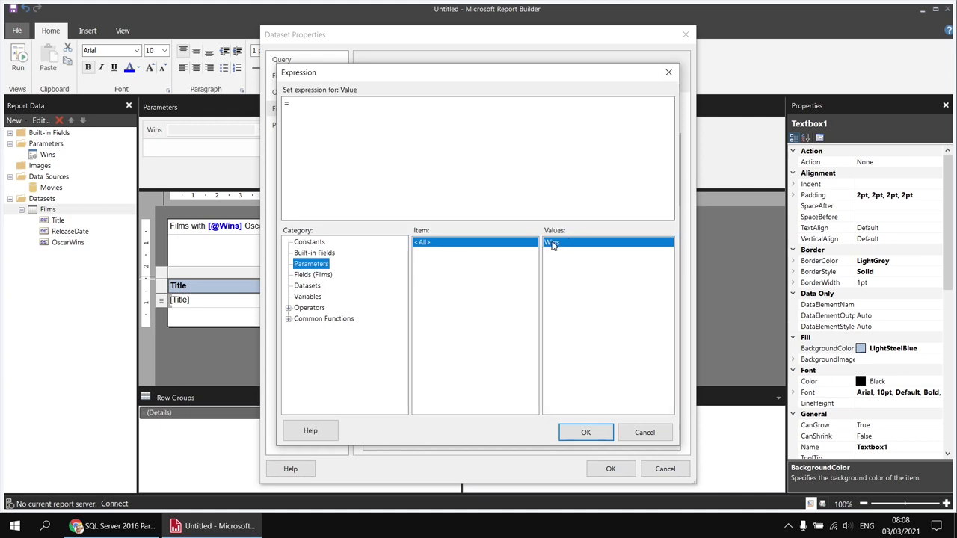
double_click(554, 244)
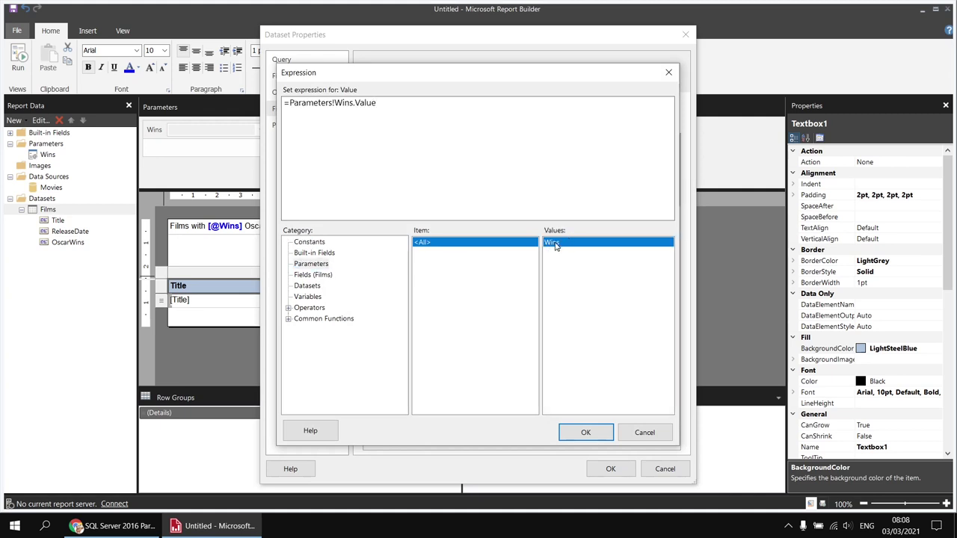
left_click(584, 434)
left_click(605, 469)
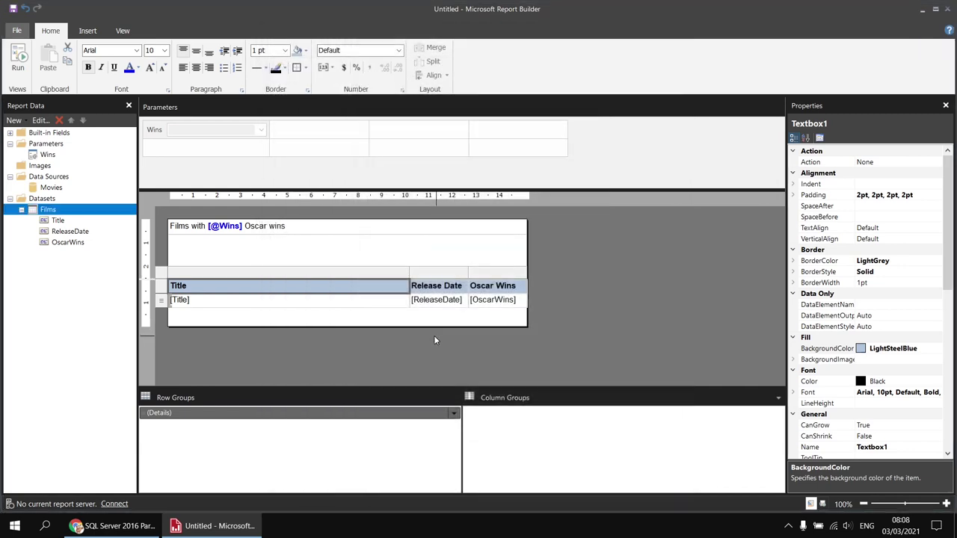
- Run the report, view it with 1 chosen for Wins, and view it again with 3
left_click(20, 61)
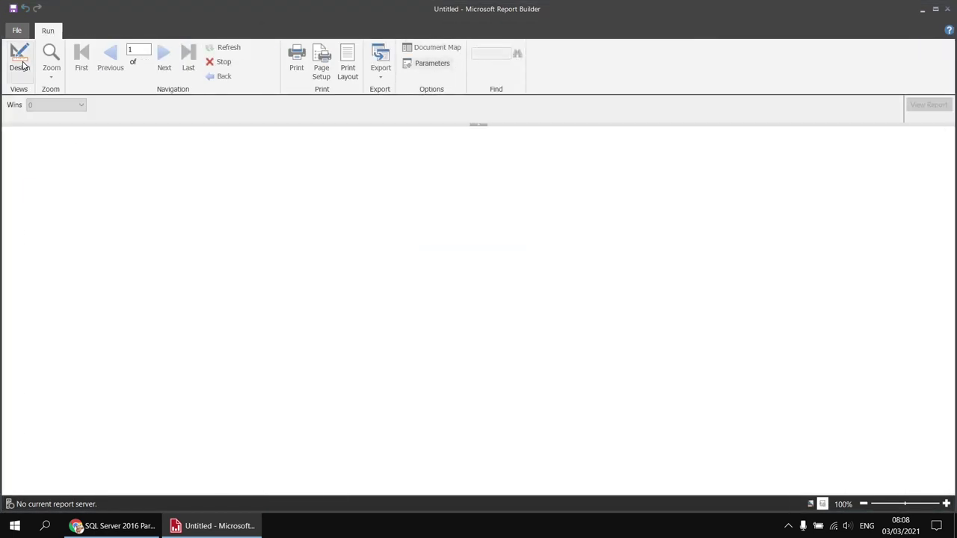
left_click(81, 105)
left_click(73, 129)
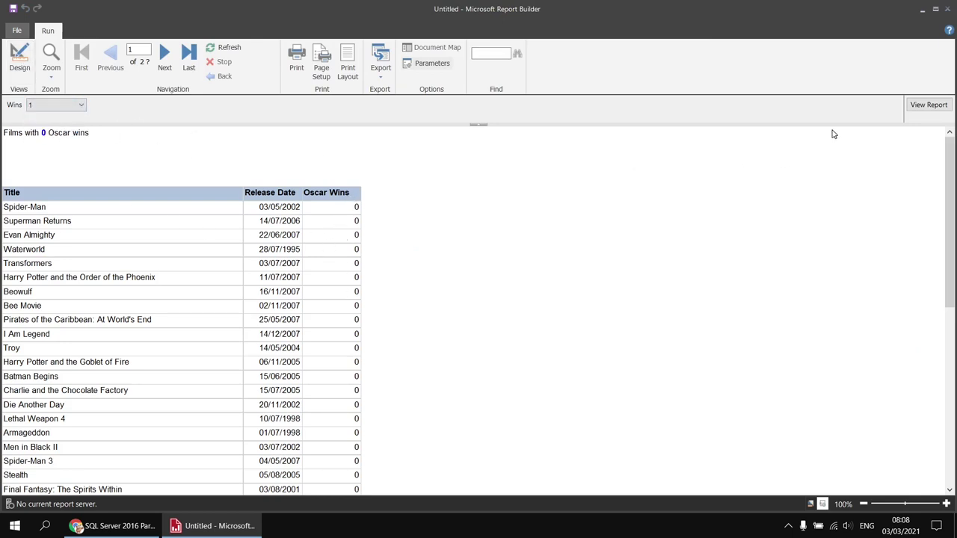
left_click(929, 104)
left_click(70, 108)
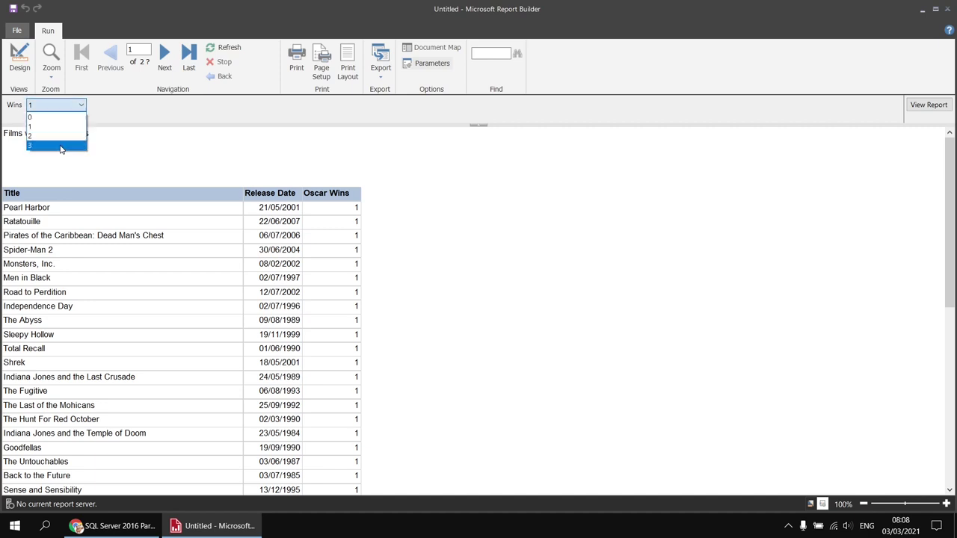
left_click(61, 150)
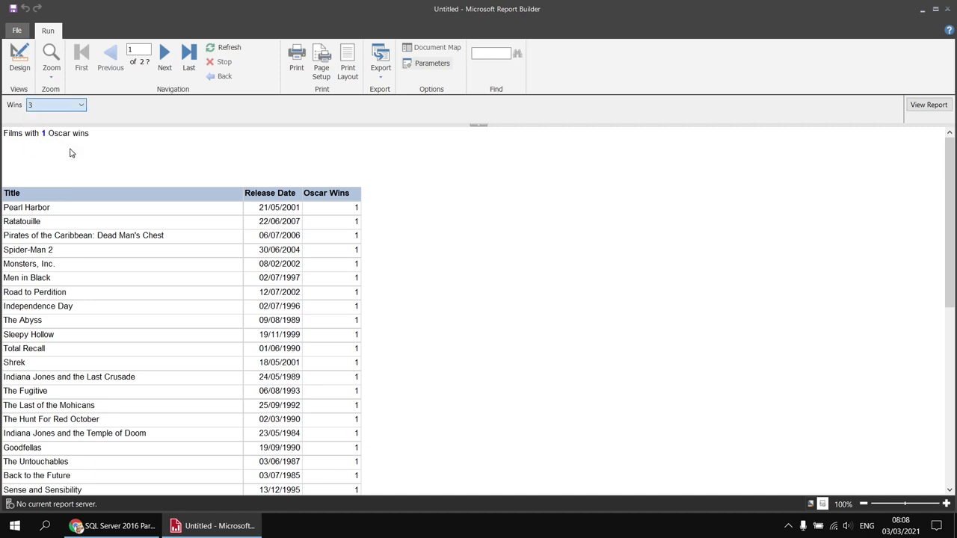
left_click(928, 105)
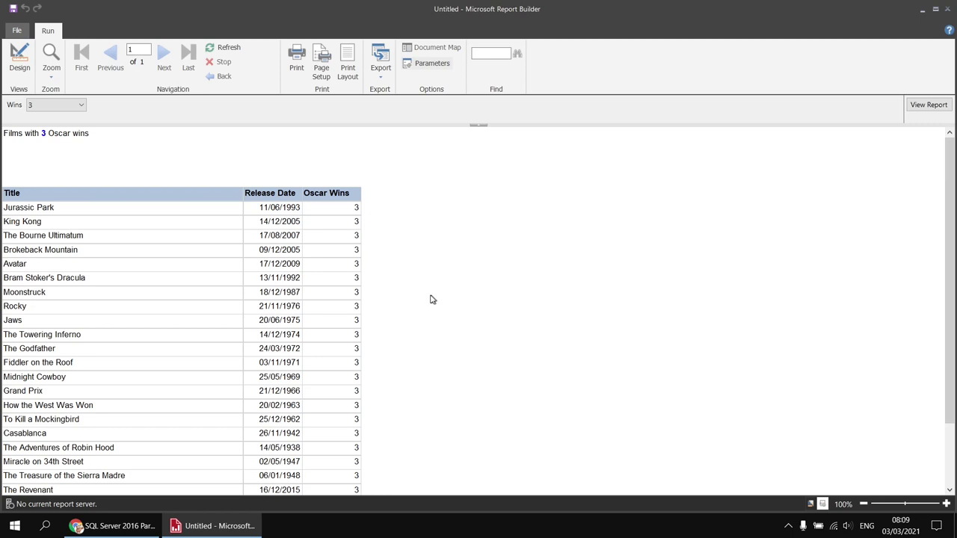
- Return to the report design and delete the [OscarWins] filter from the Films dataset
left_click(19, 59)
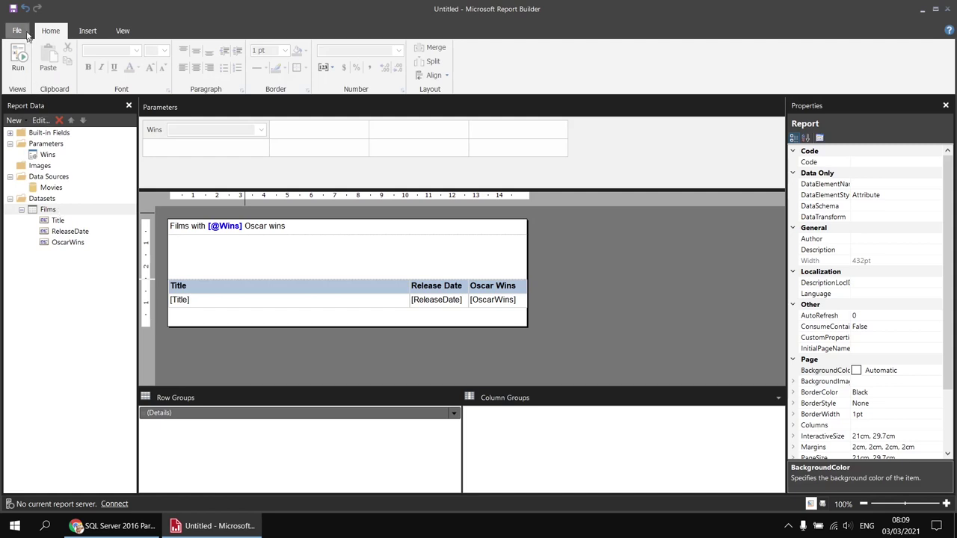
right_click(66, 215)
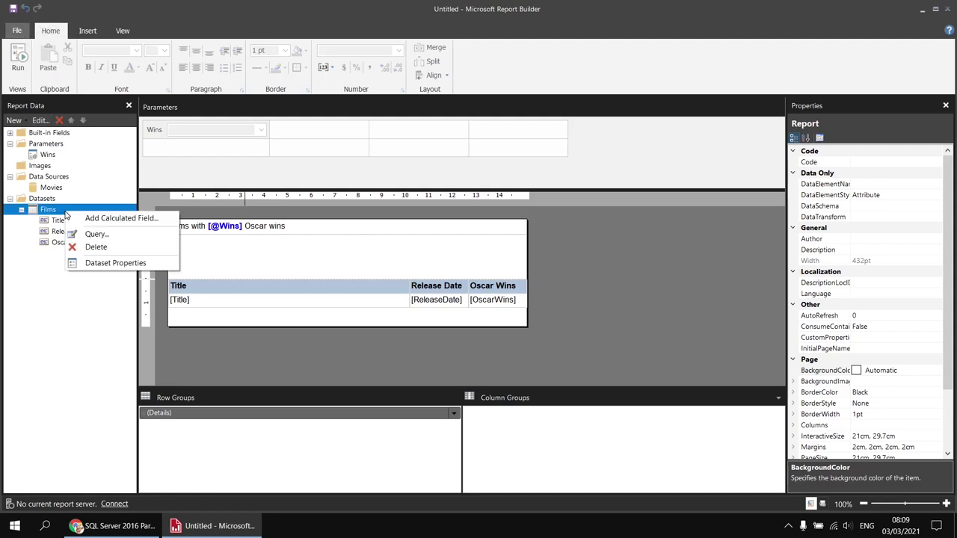
left_click(103, 265)
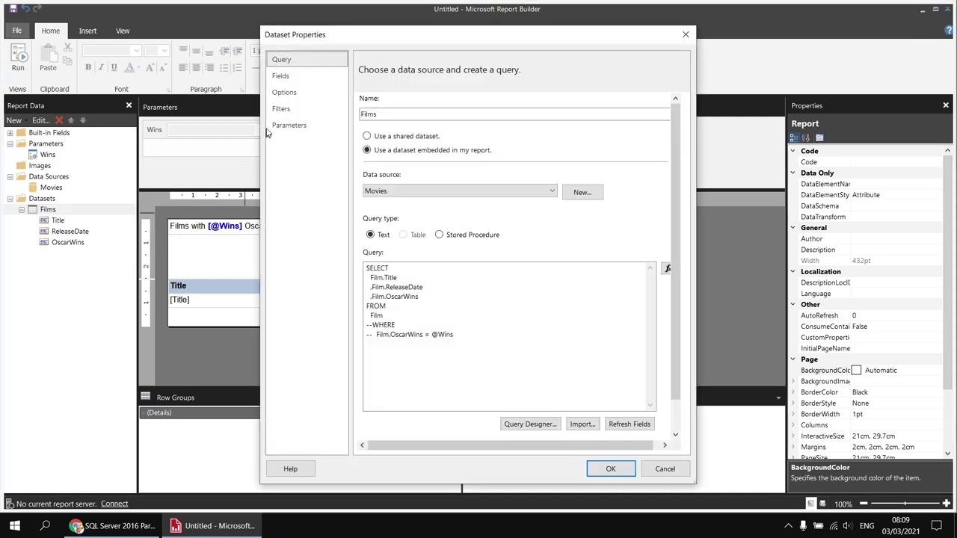
left_click(281, 109)
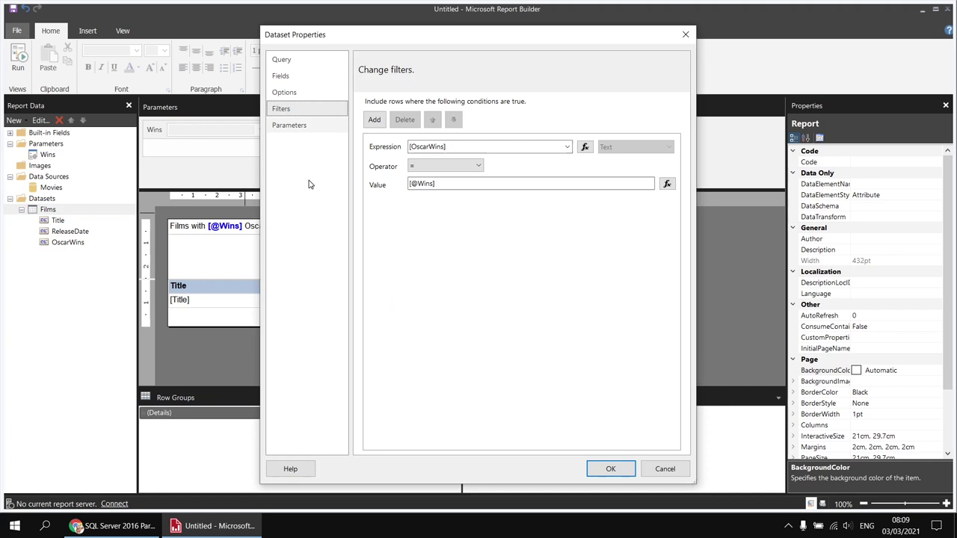
left_click(387, 165)
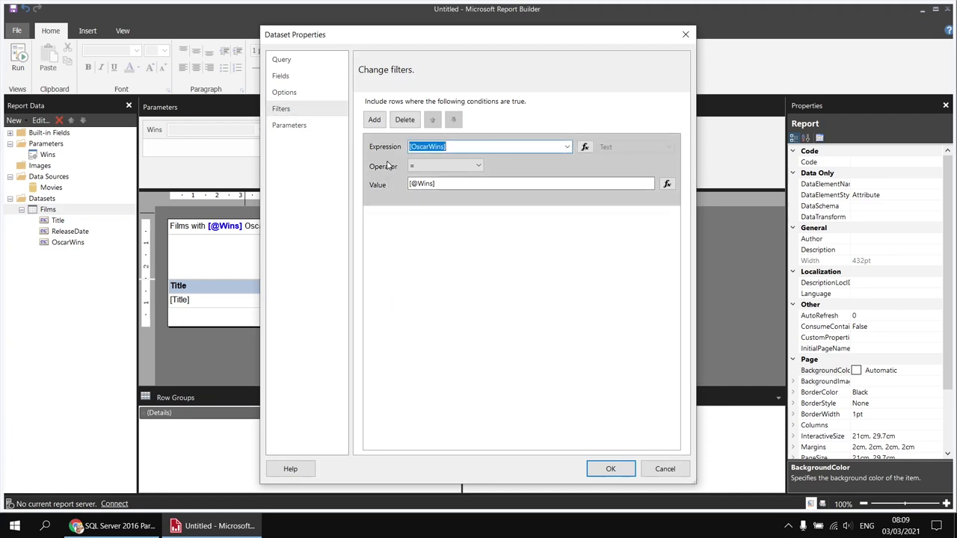
left_click(405, 119)
- Uncomment both lines of the WHERE clause in the Films dataset query and apply the change
left_click(299, 61)
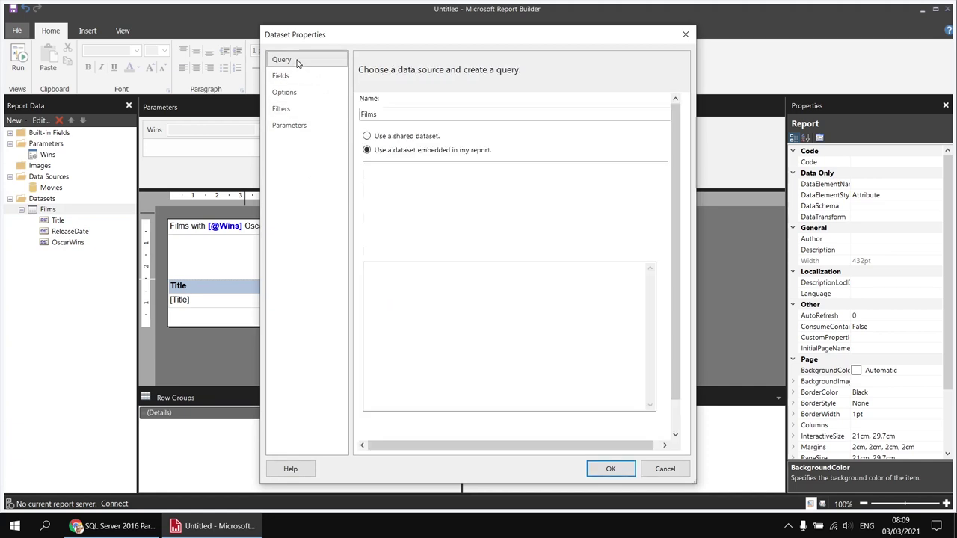
left_click(372, 326)
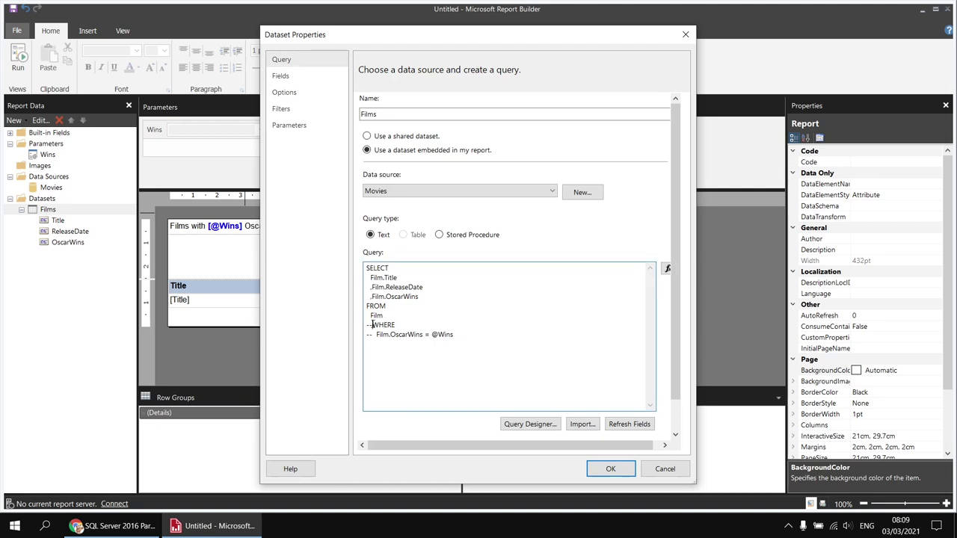
key("BackSpace")
key("BackSpace")
left_click(376, 334)
key("BackSpace")
key("BackSpace")
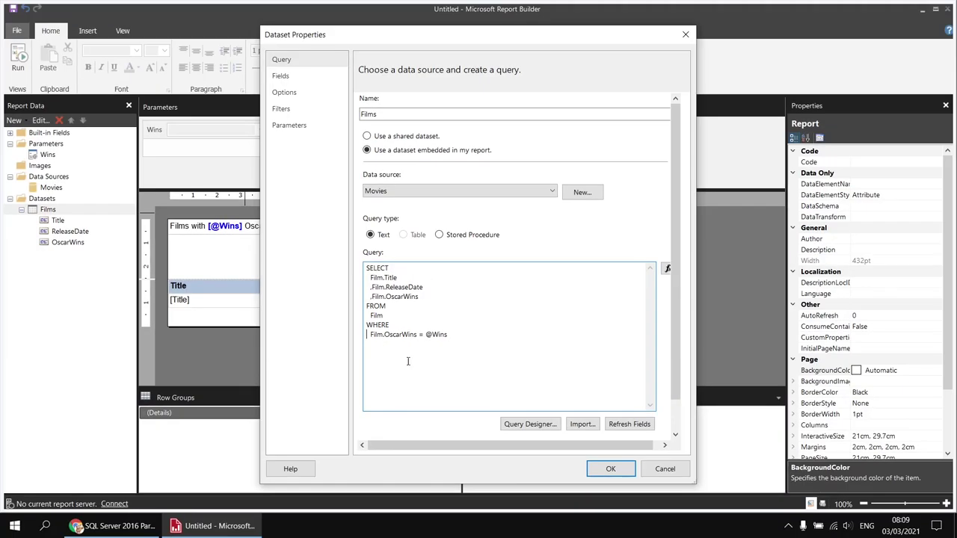
left_click(608, 470)
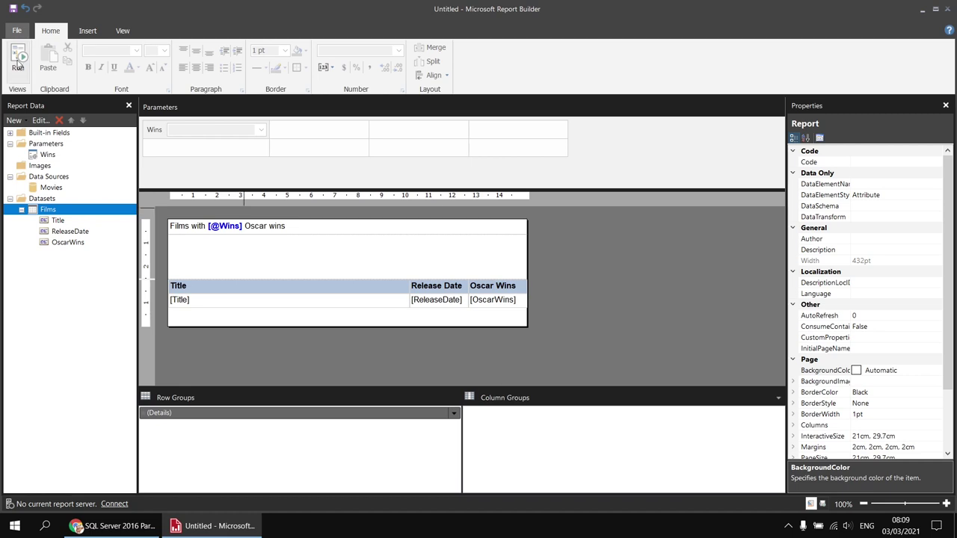
- Run the report and view it with 2 chosen for Wins
left_click(17, 60)
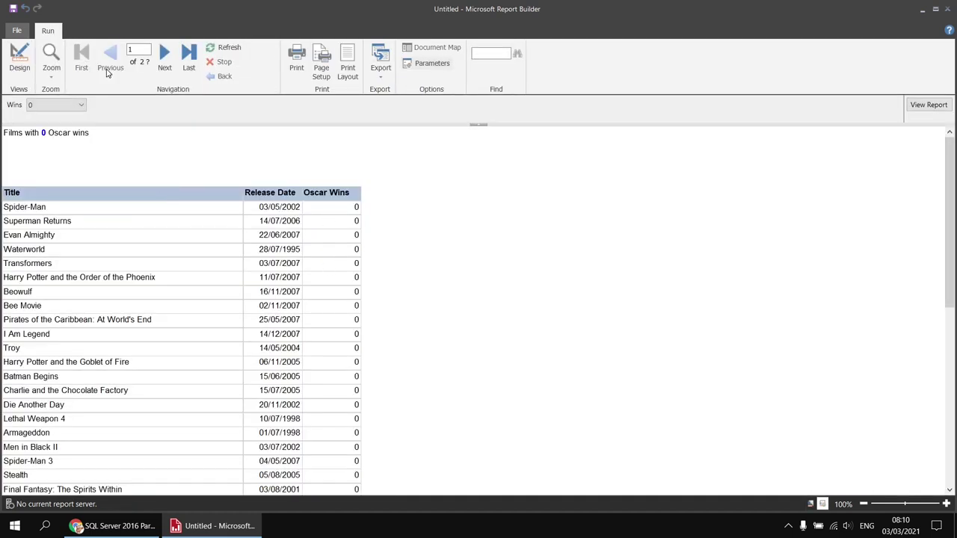
left_click(78, 105)
left_click(61, 136)
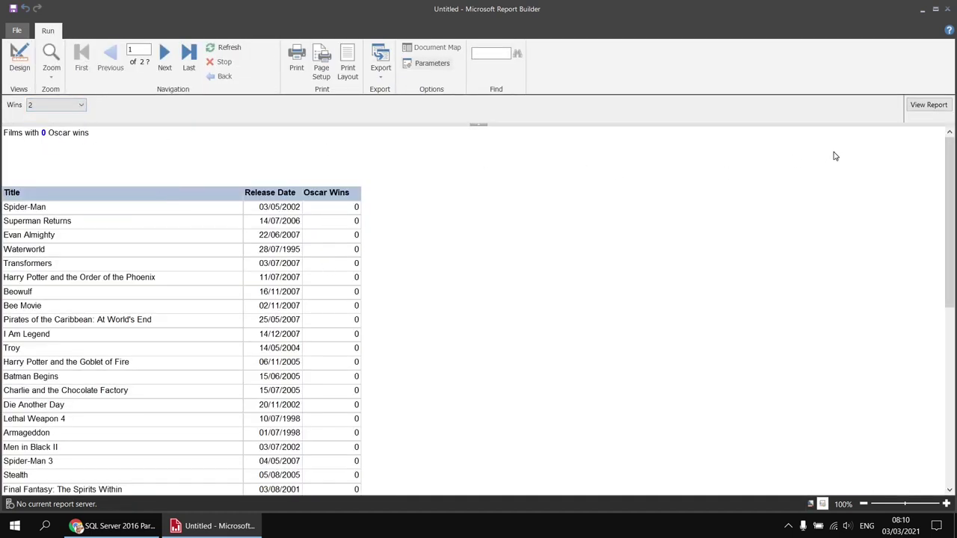
left_click(926, 105)
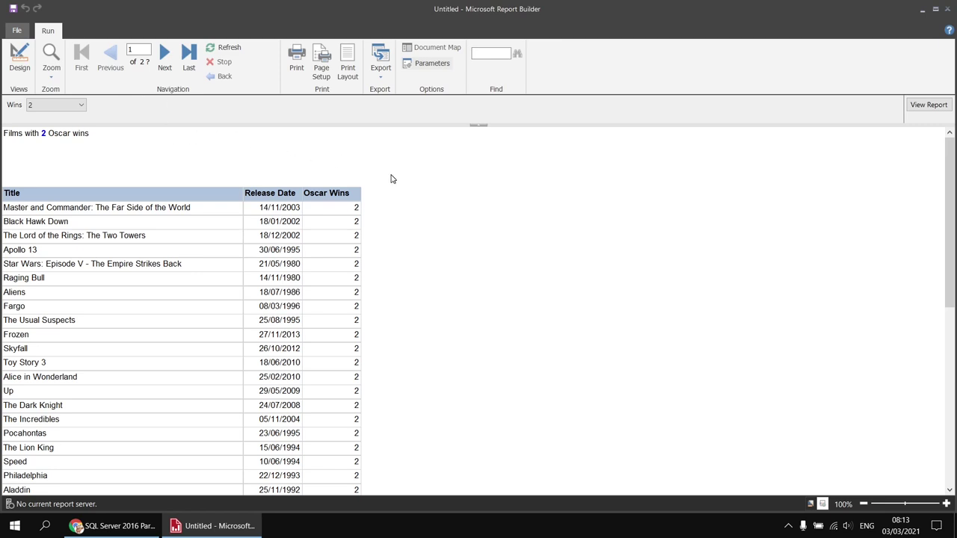
left_click(24, 63)
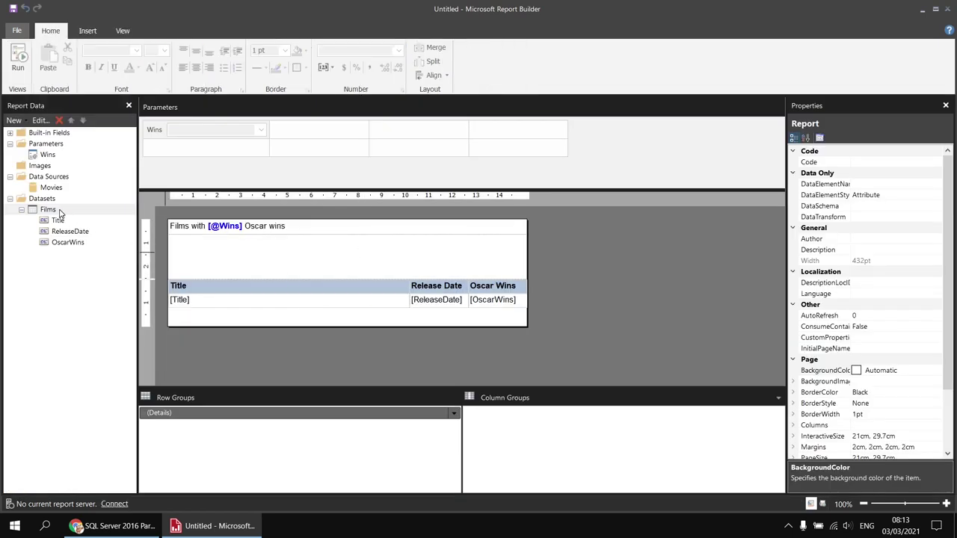
right_click(60, 212)
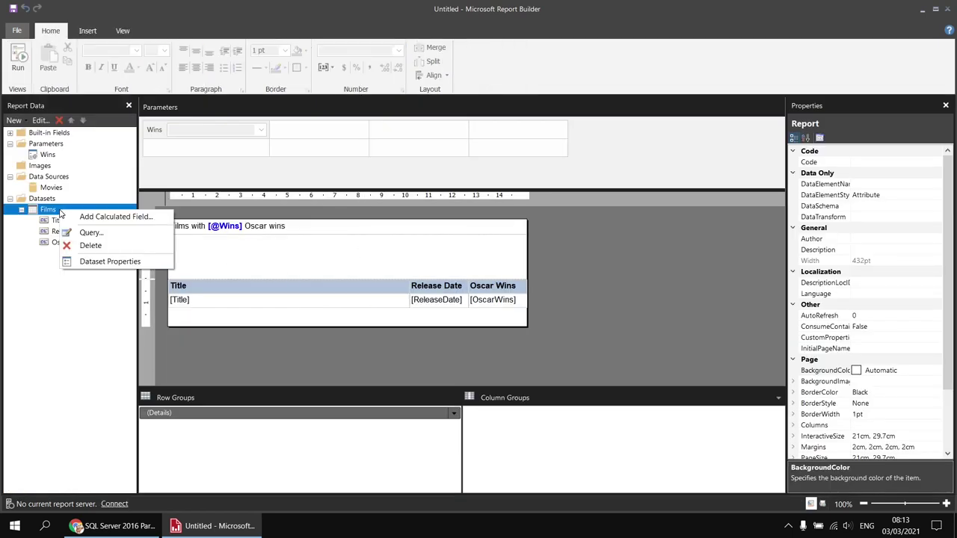
left_click(109, 263)
left_click(468, 343)
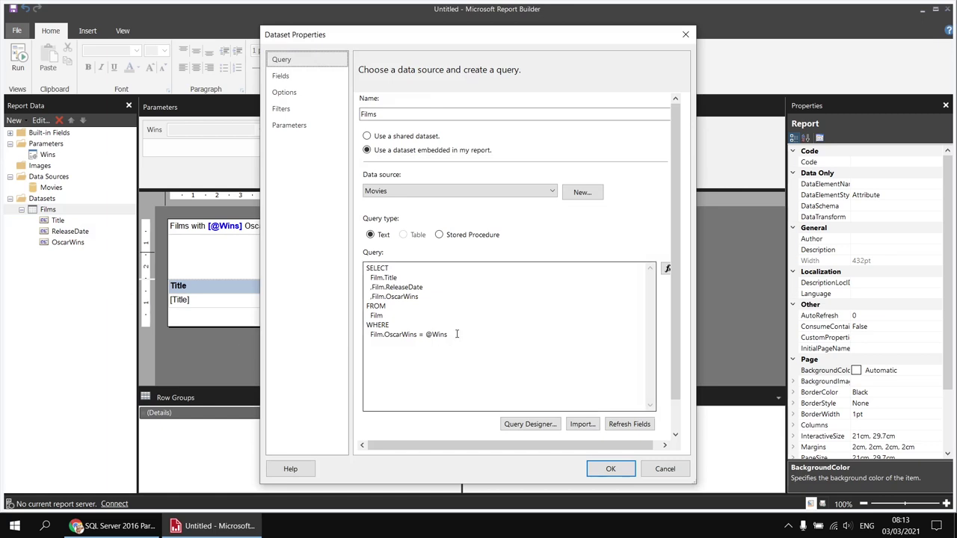
key("Return")
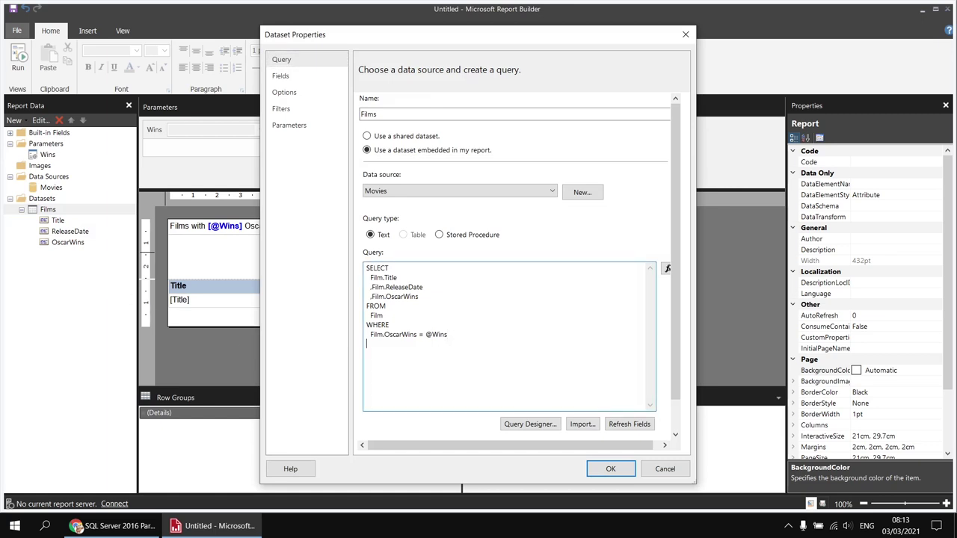
type("AND")
type("MONTH(")
left_click_drag(424, 287, 372, 288)
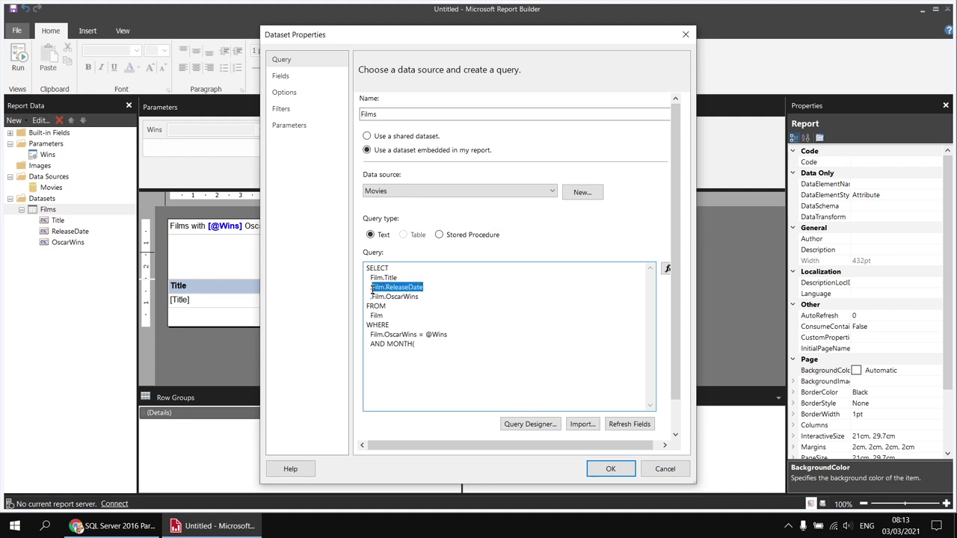
key("ctrl+c")
left_click(424, 350)
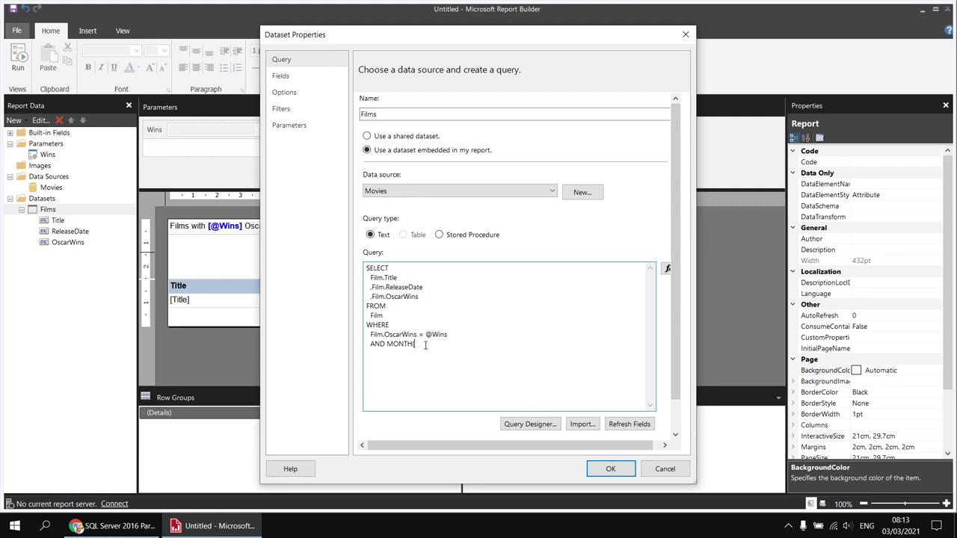
key("ctrl+v")
type(") = @MonthNumber")
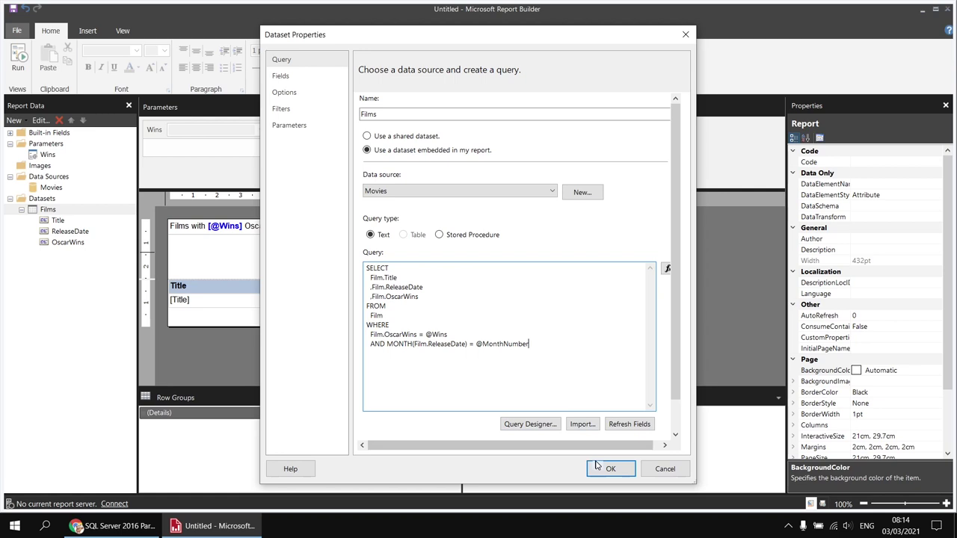
left_click(606, 467)
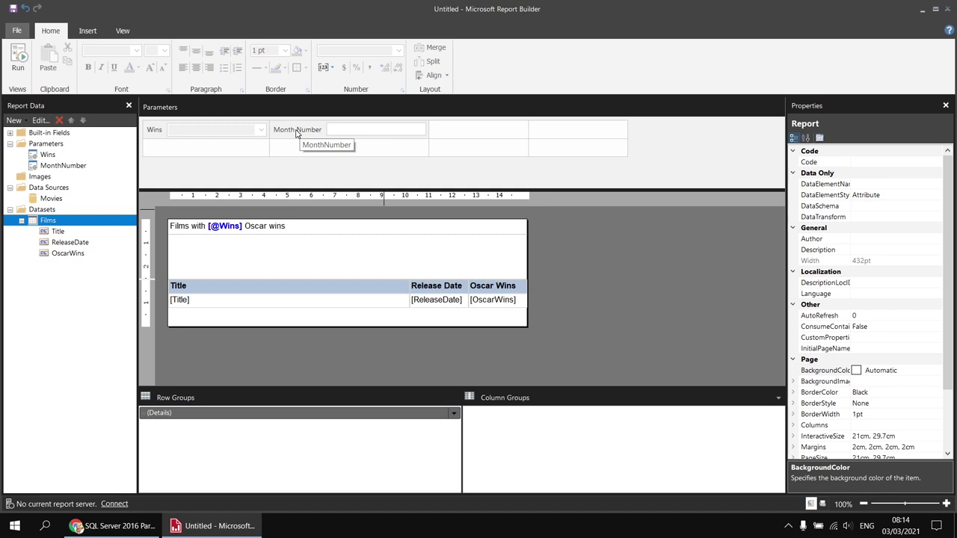
- Set the MonthNumber parameter's data type to Integer
double_click(296, 131)
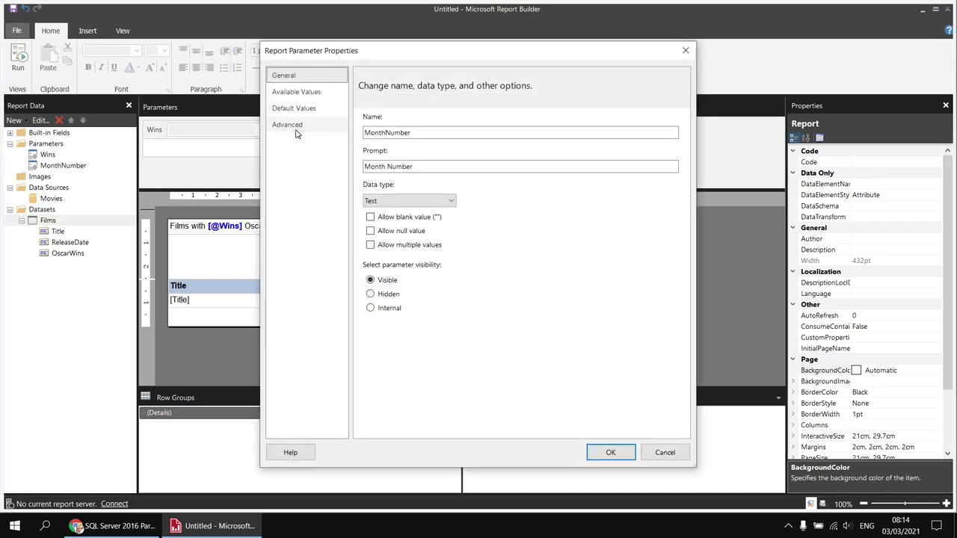
left_click(400, 200)
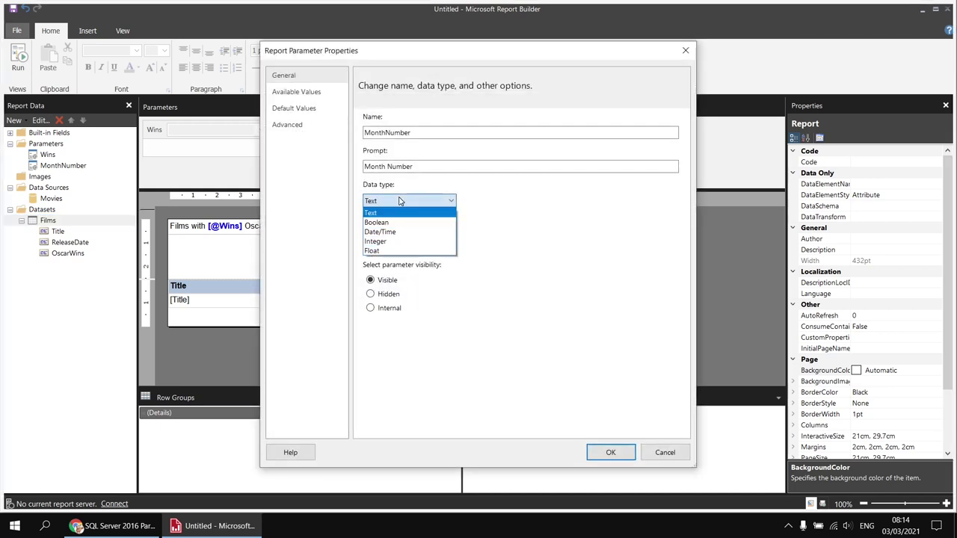
left_click(392, 241)
left_click(610, 452)
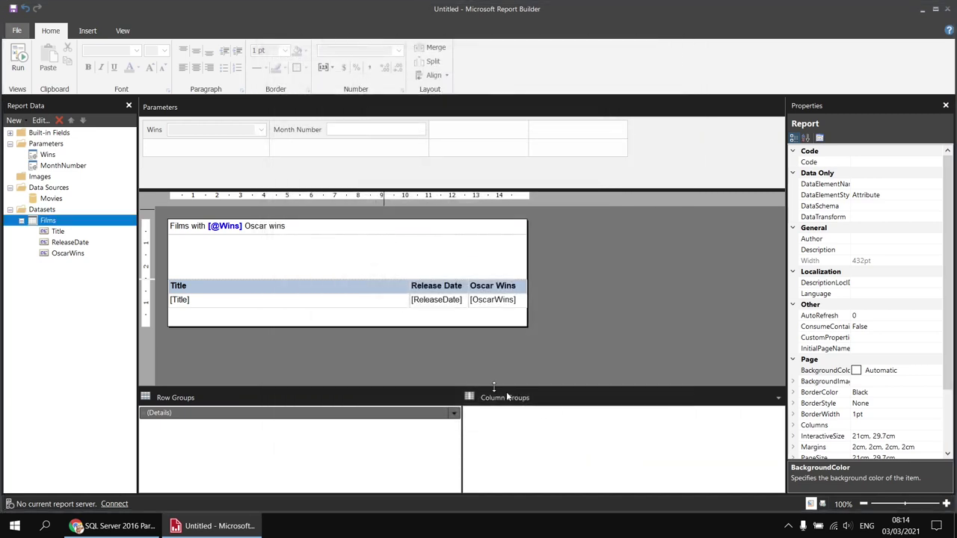
- Run the report and view it with Month Number 1, and view it again with 2
left_click(21, 60)
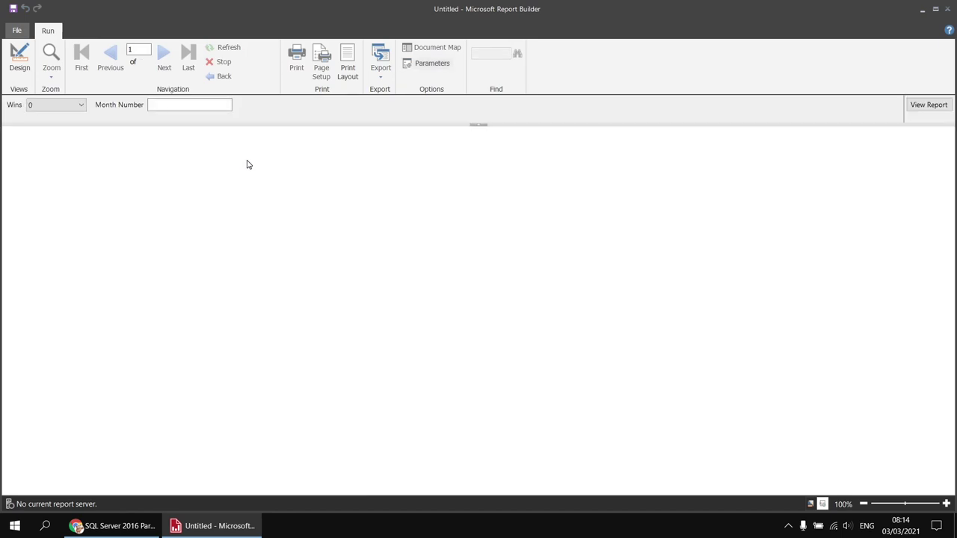
left_click(166, 108)
type("1")
key("Return")
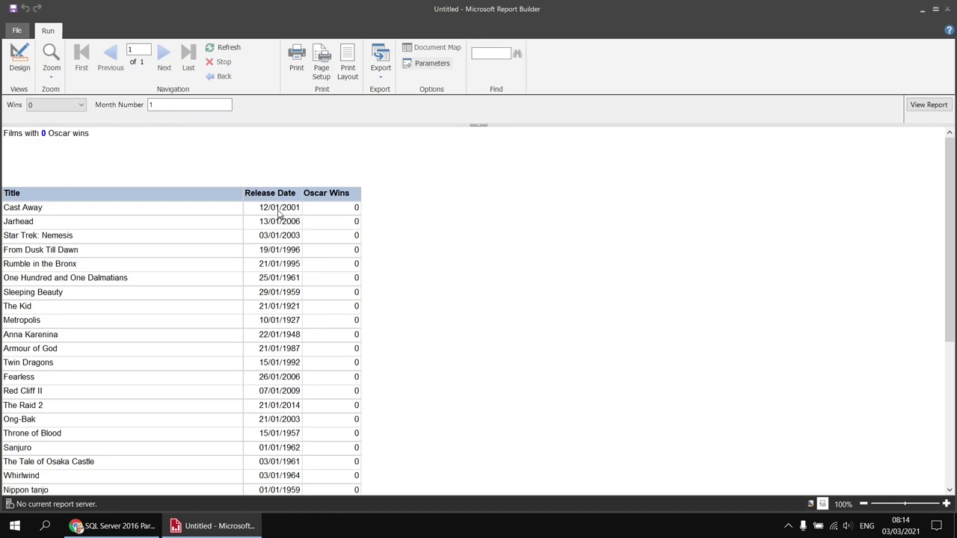
left_click(175, 109)
type("2")
key("Return")
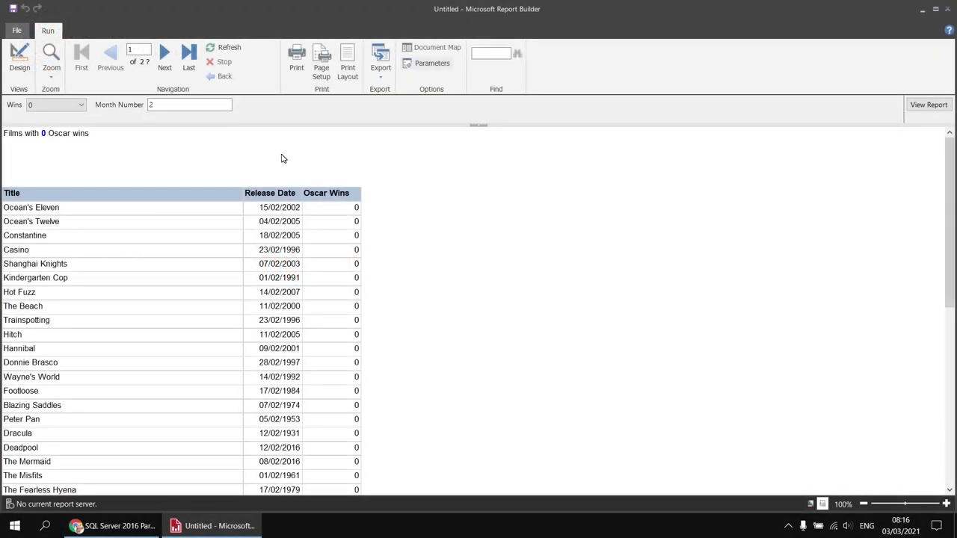
left_click(150, 108)
- Return to the report design and change the MonthNumber parameter's prompt to "Choose Month"
left_click(19, 57)
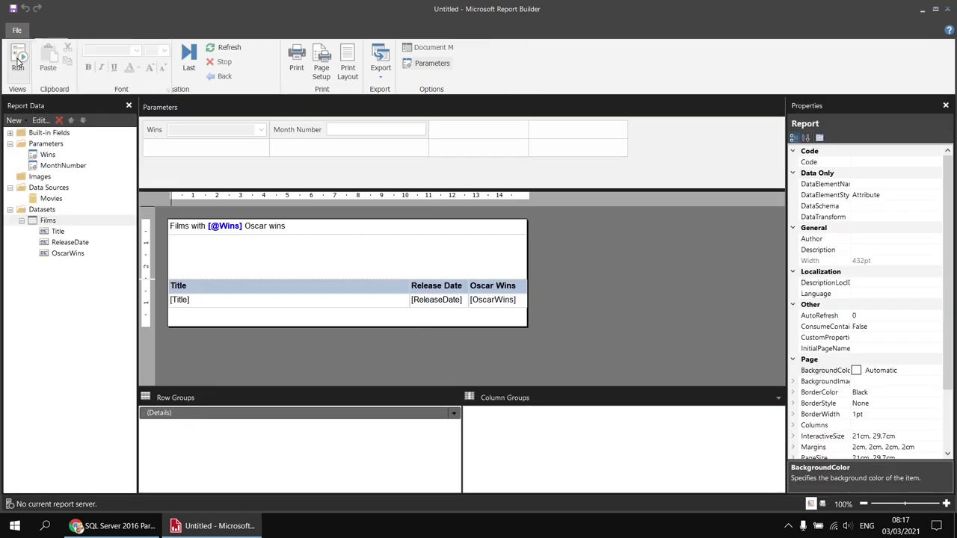
double_click(297, 132)
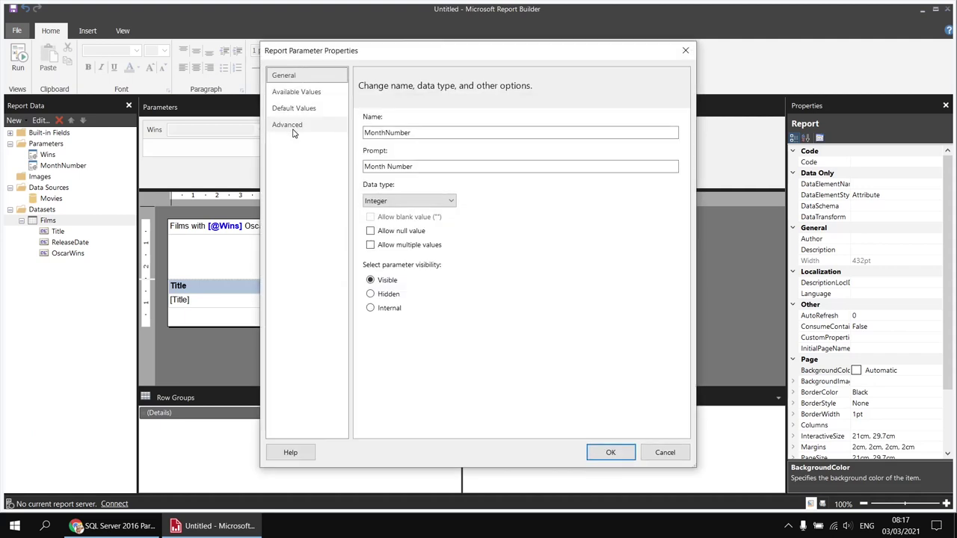
left_click(407, 167)
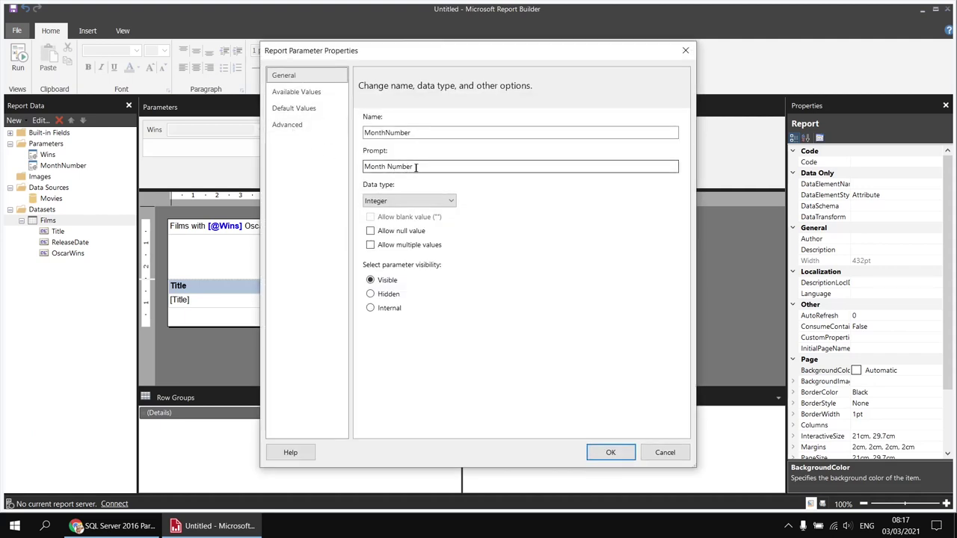
left_click_drag(416, 167, 386, 166)
key("BackSpace")
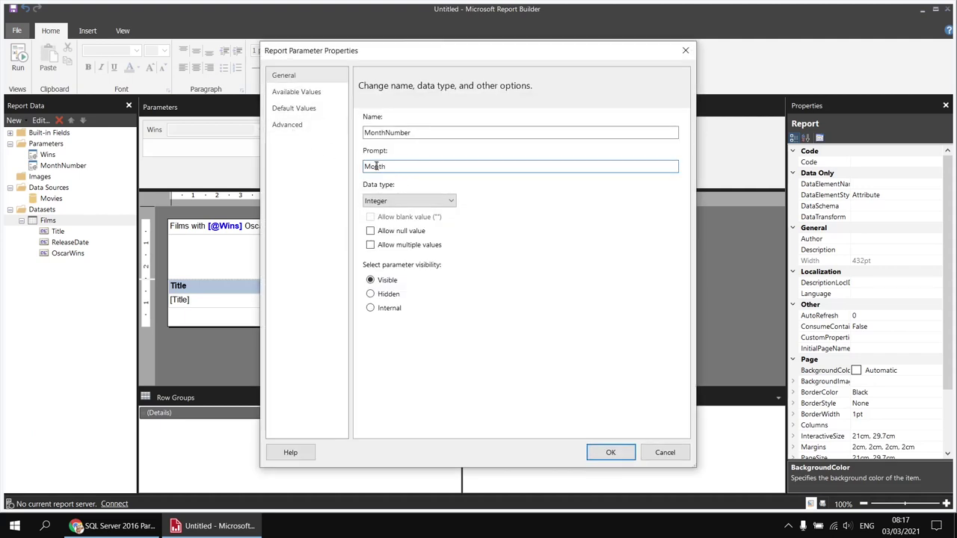
left_click(366, 166)
type("Choose")
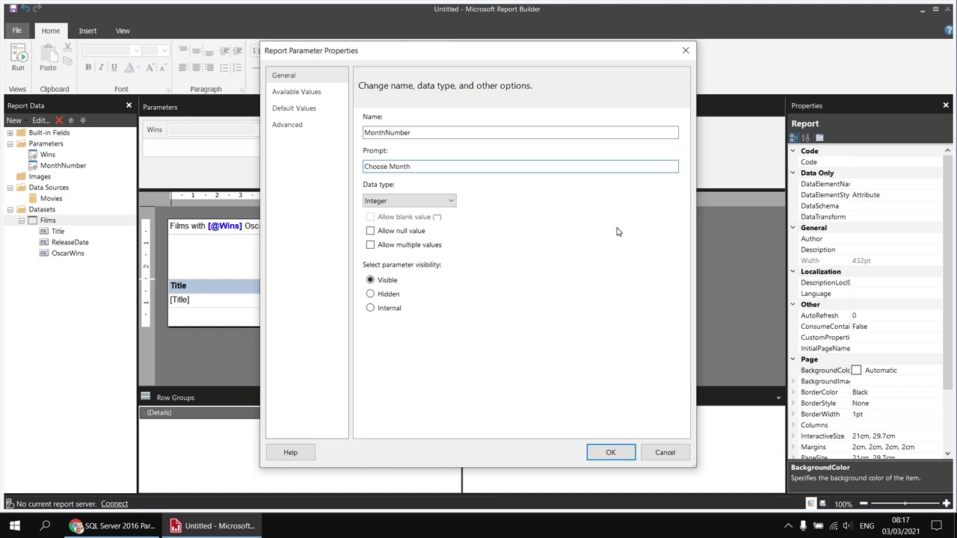
- Set the MonthNumber parameter's available values to specified values and add five empty entries
left_click(298, 93)
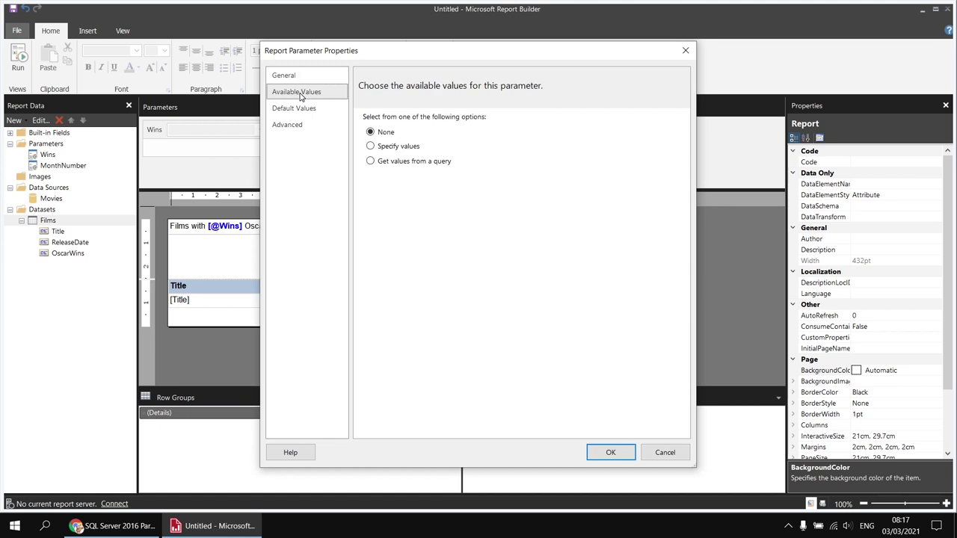
left_click(370, 147)
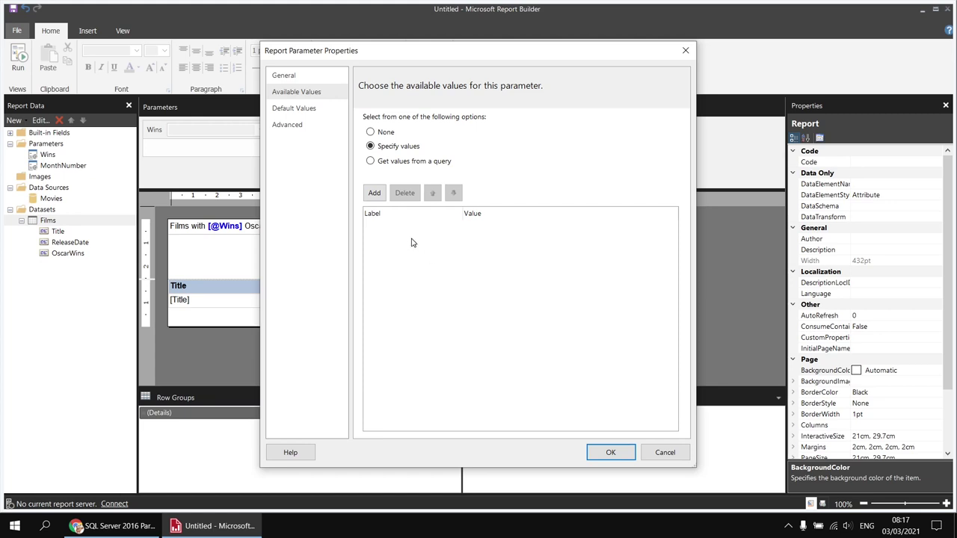
left_click(375, 193)
left_click(374, 193)
left_click(374, 193)
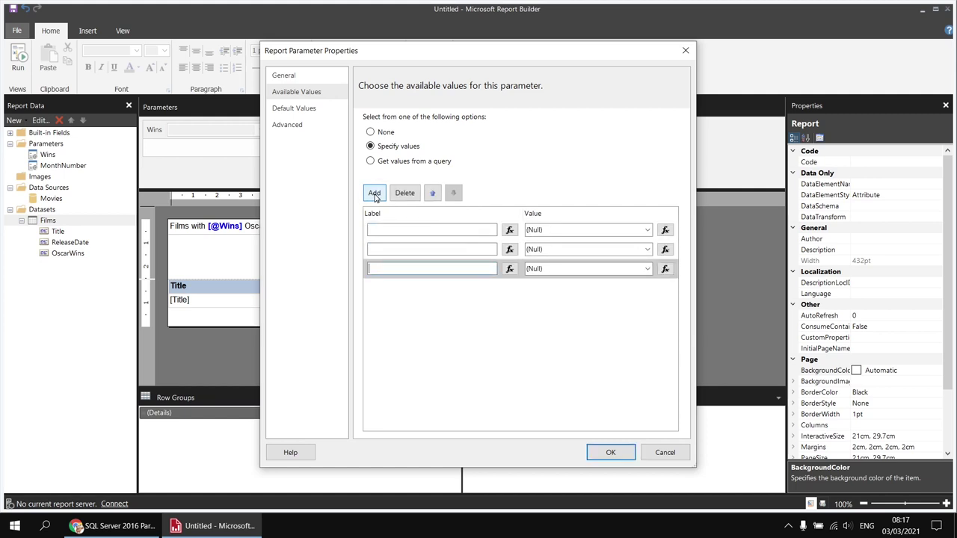
left_click(375, 193)
left_click(374, 193)
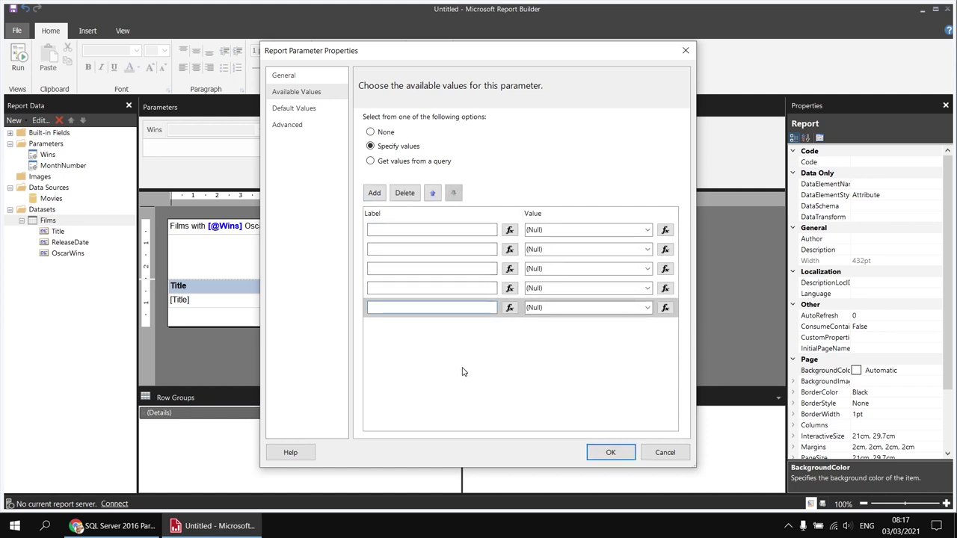
- Fill the first three available values with the labels Jan, Feb and Mar and the values 1, 2 and 3
left_click(391, 227)
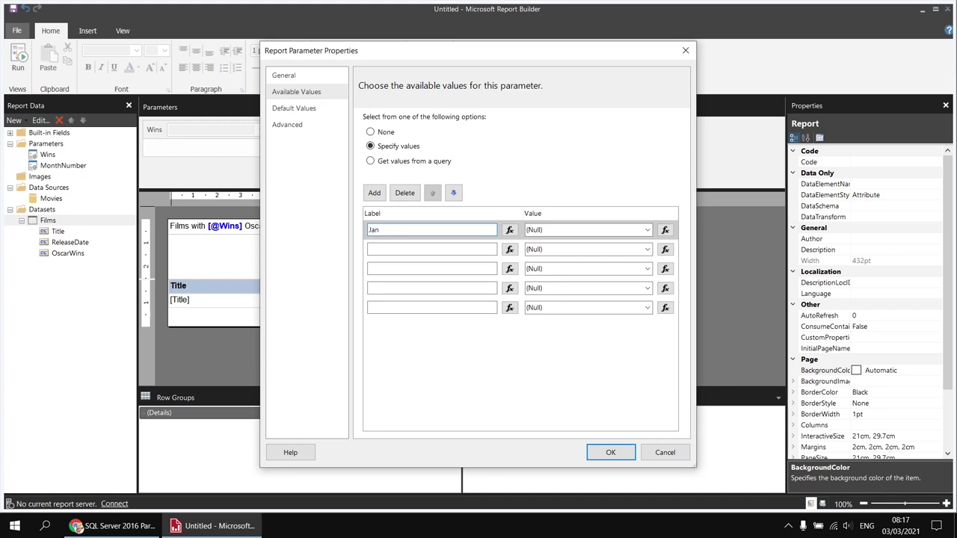
key("Tab")
type("1")
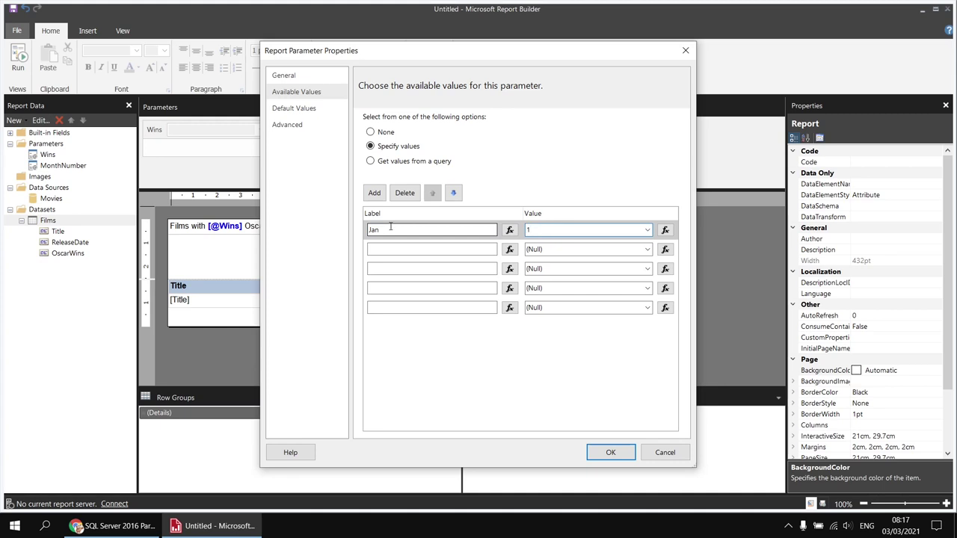
key("Tab")
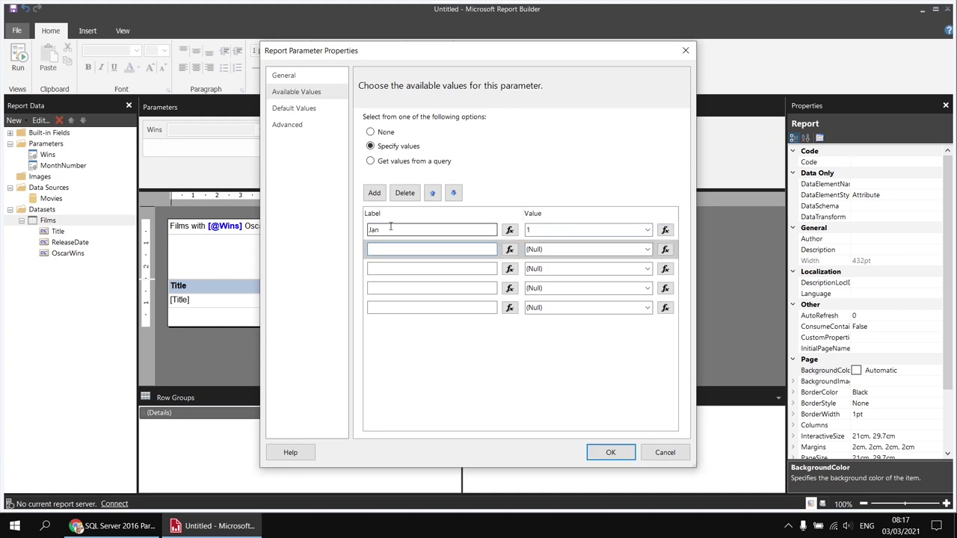
type("Feb")
key("Tab")
type("2")
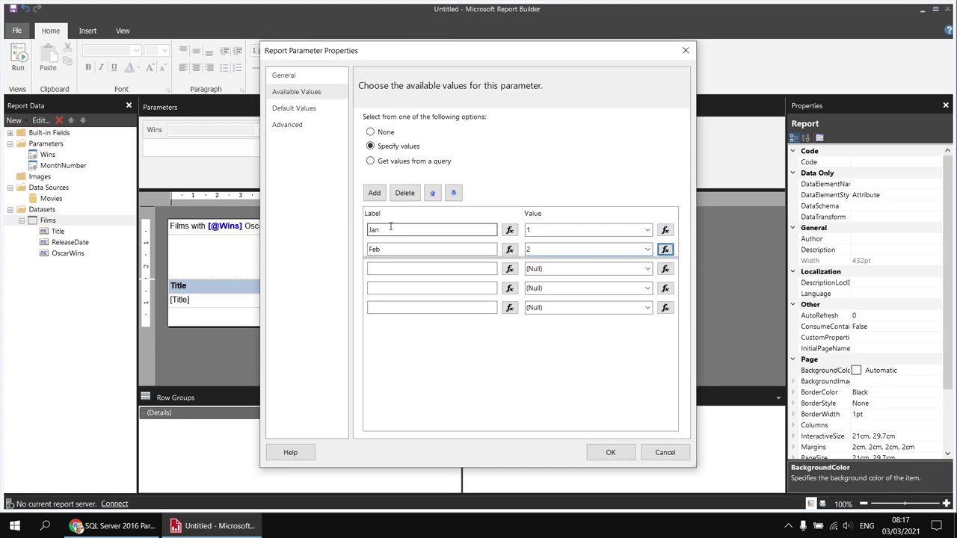
key("Tab")
type("Mar")
key("Tab")
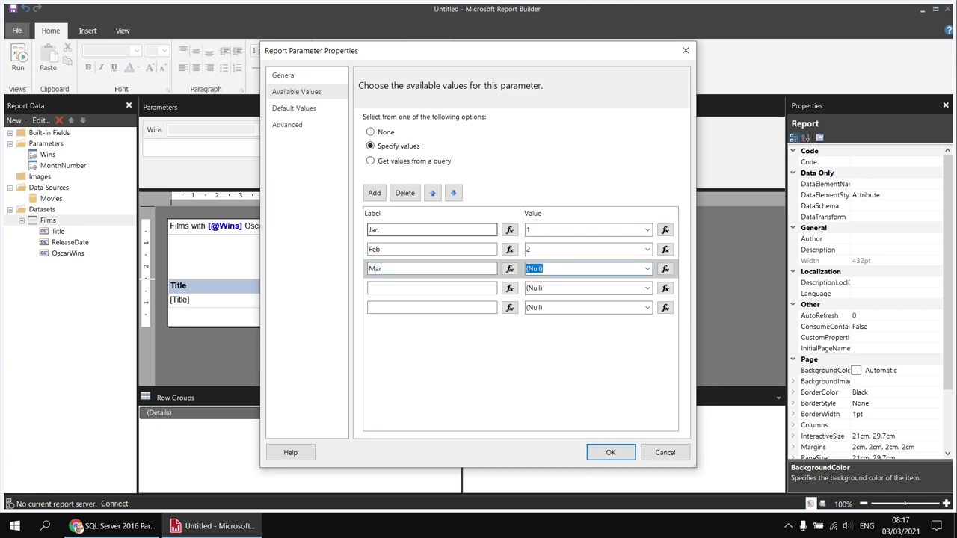
type("3")
key("Tab")
- Fill the last two available values with Apr as 4 and May as 5, and apply the parameter changes
type("Ap")
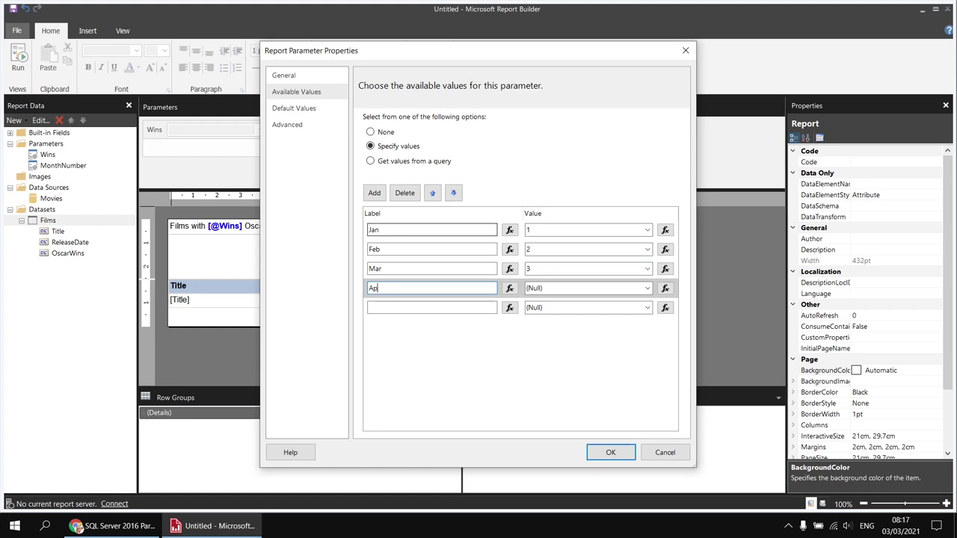
type("r")
key("Tab")
type("4")
key("Tab")
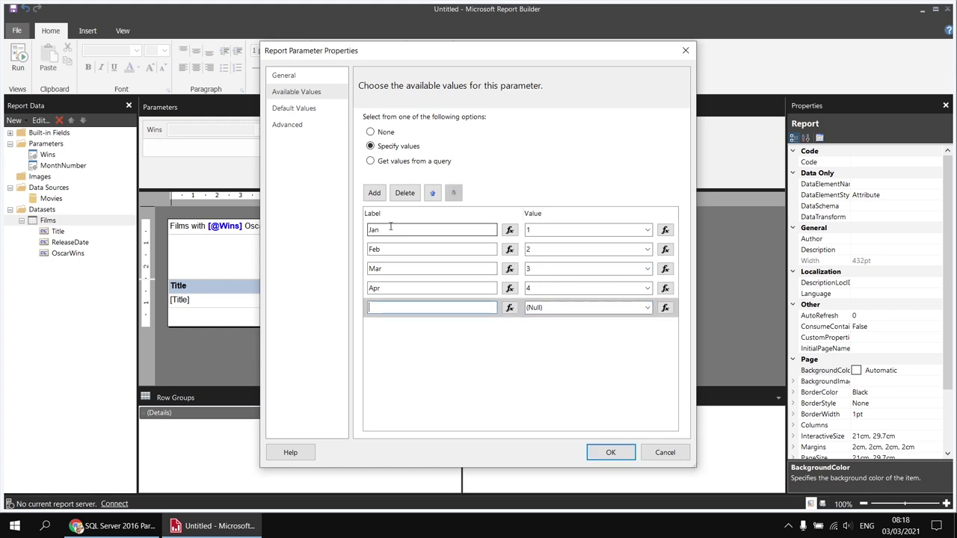
type("May")
key("Tab")
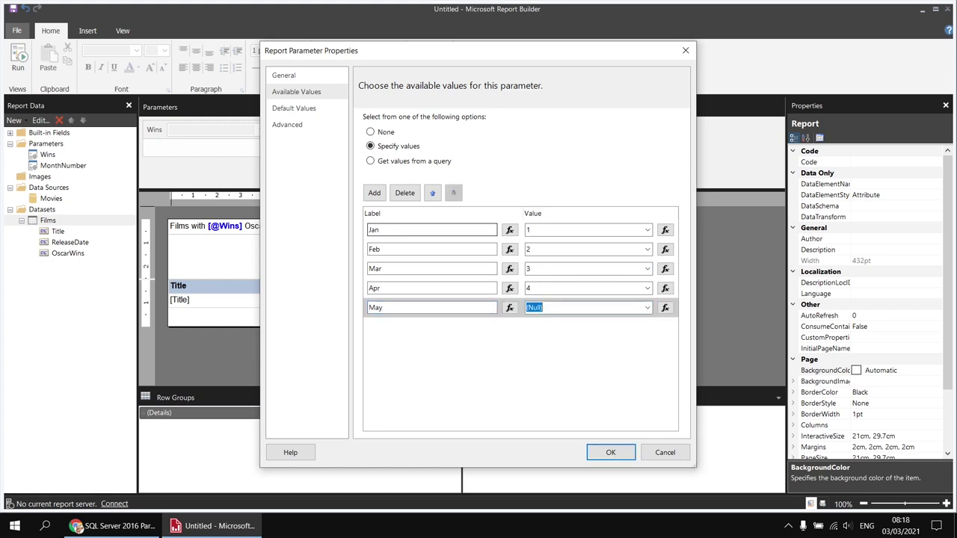
type("5")
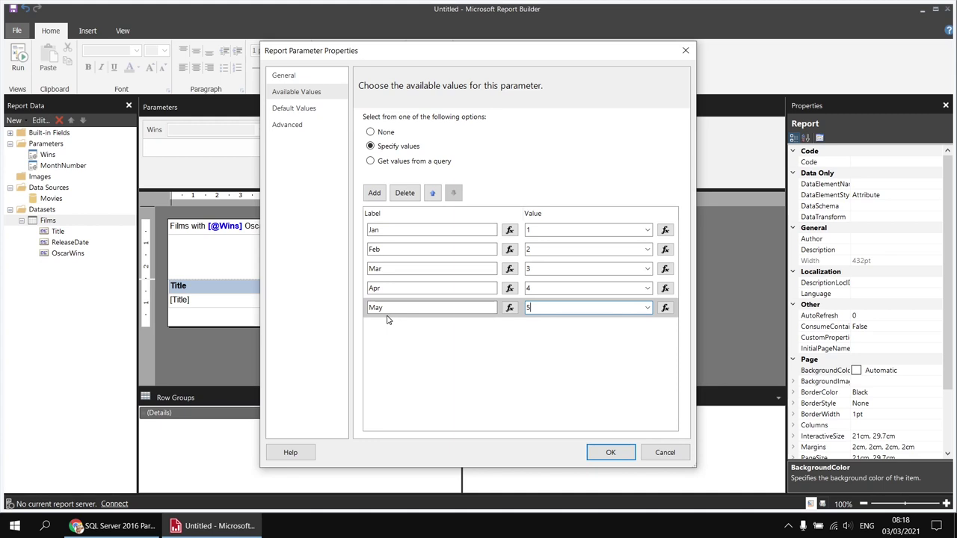
left_click(608, 451)
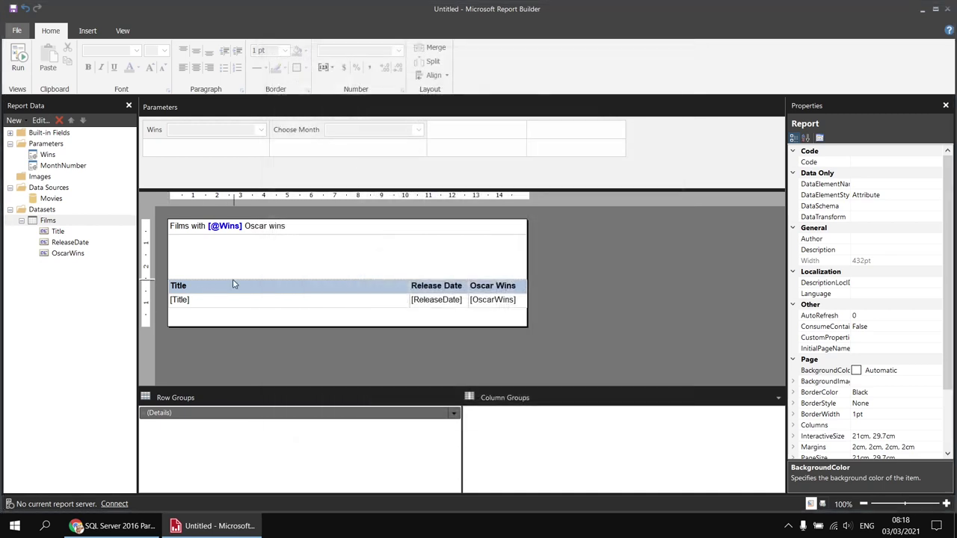
- Run the report and view it with 0 wins and May as the chosen month
left_click(30, 66)
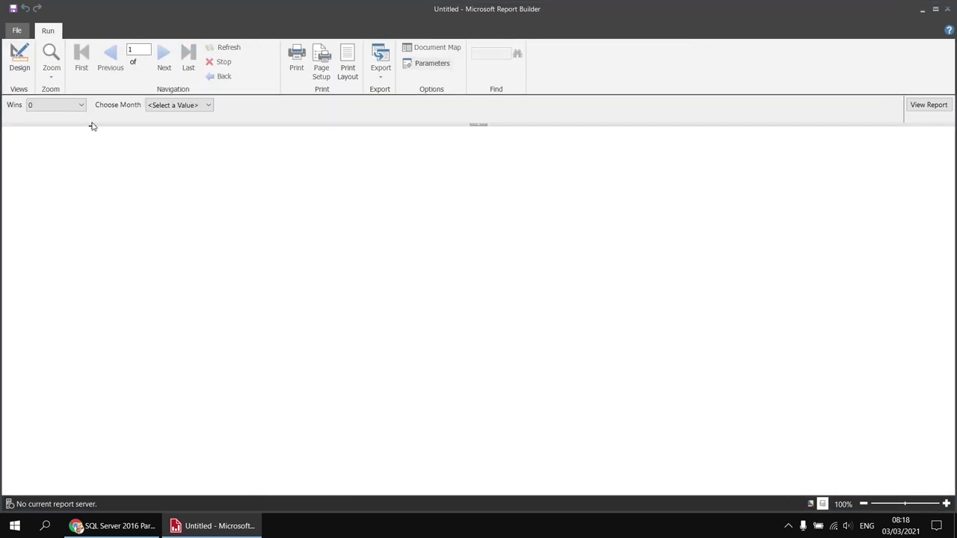
left_click(81, 105)
left_click(61, 122)
left_click(169, 106)
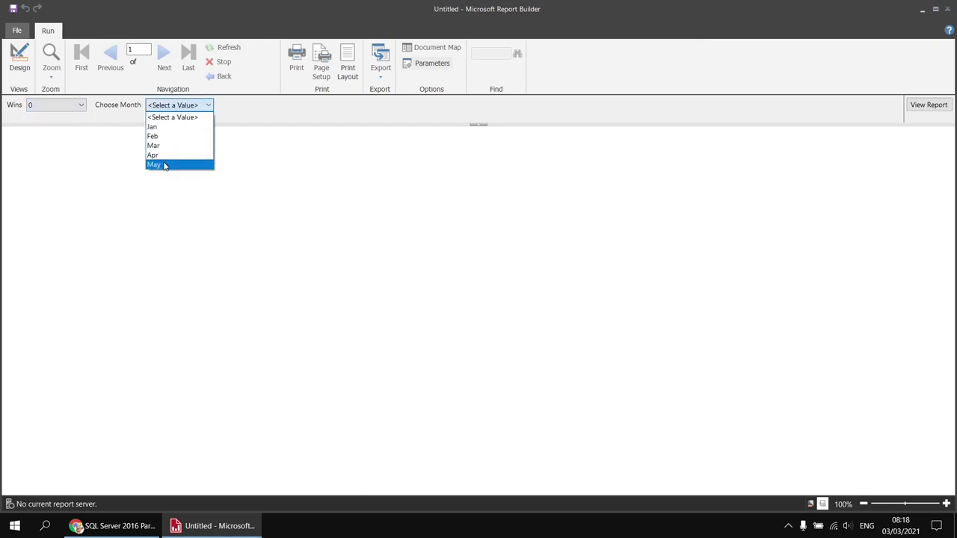
left_click(164, 165)
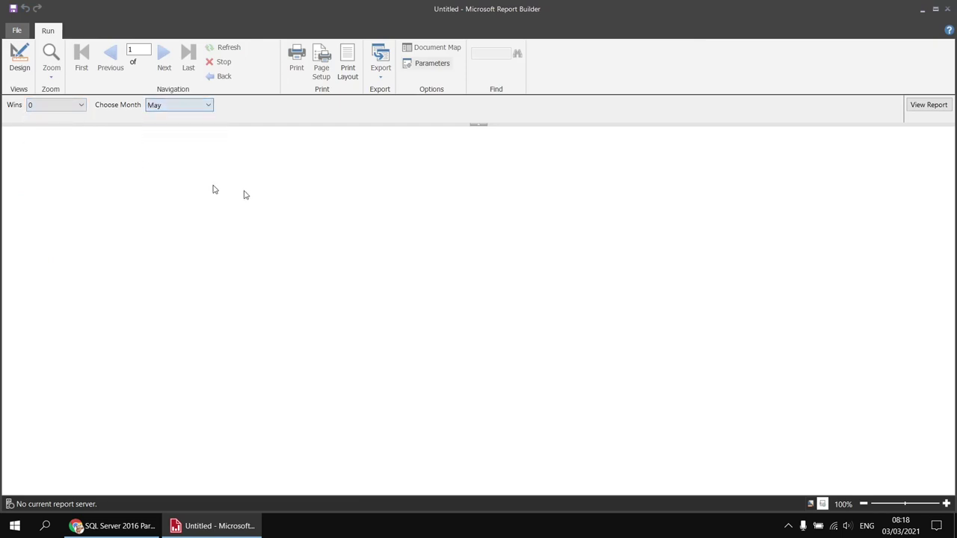
left_click(927, 106)
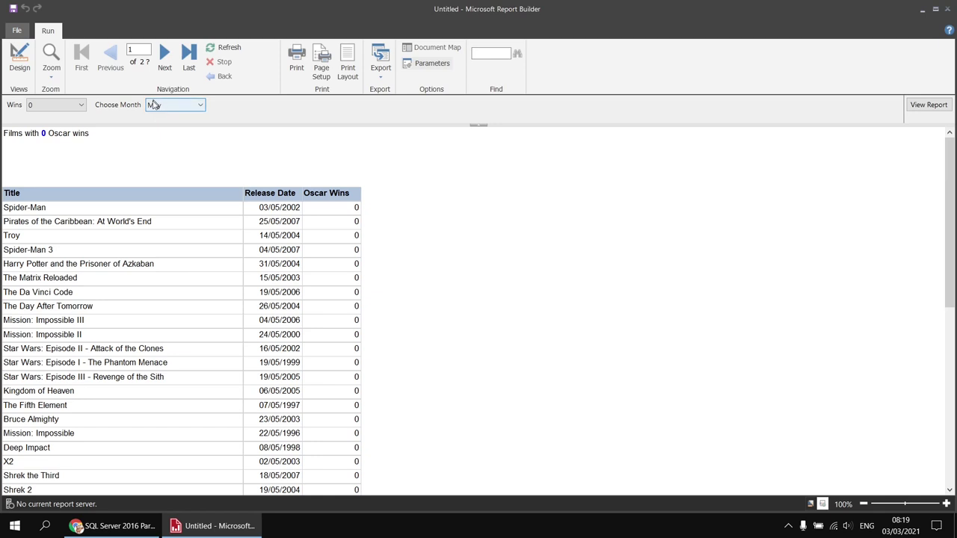
- Return to the report design, give the MonthNumber parameter a specified default value of 5, and run the report
left_click(19, 60)
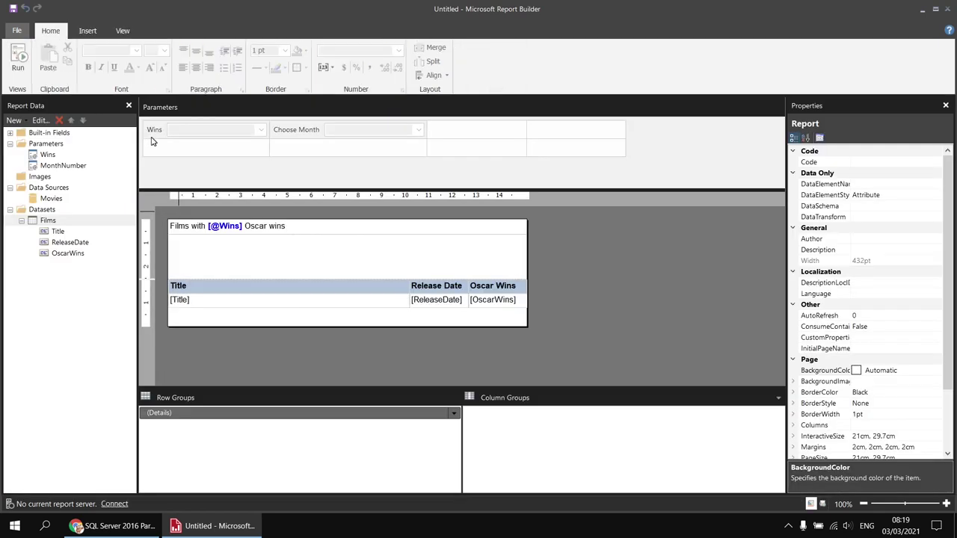
double_click(293, 133)
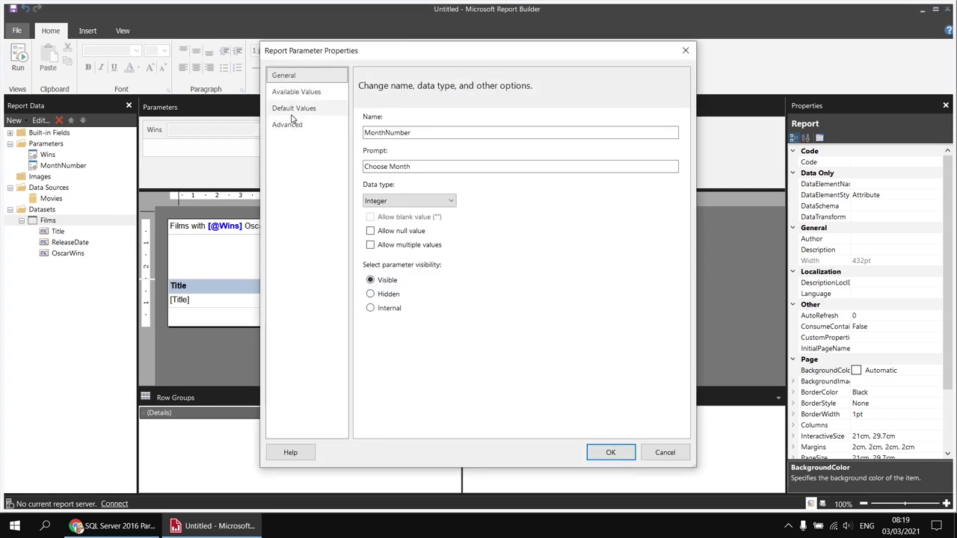
left_click(293, 108)
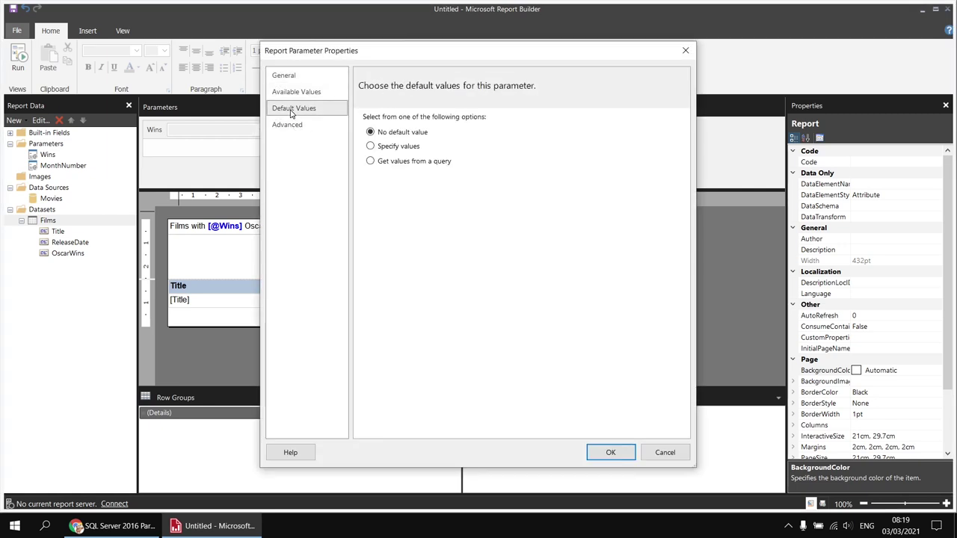
left_click(370, 147)
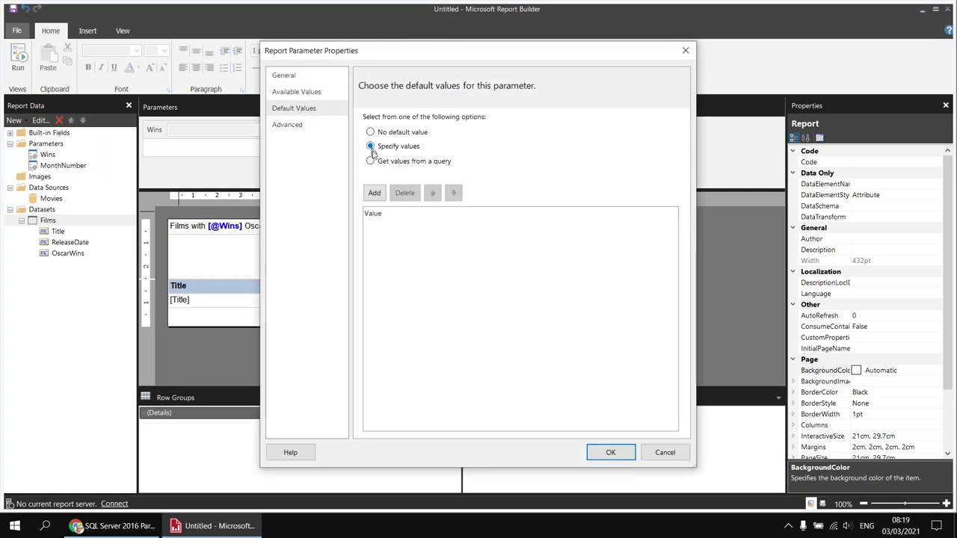
left_click(377, 197)
type("5")
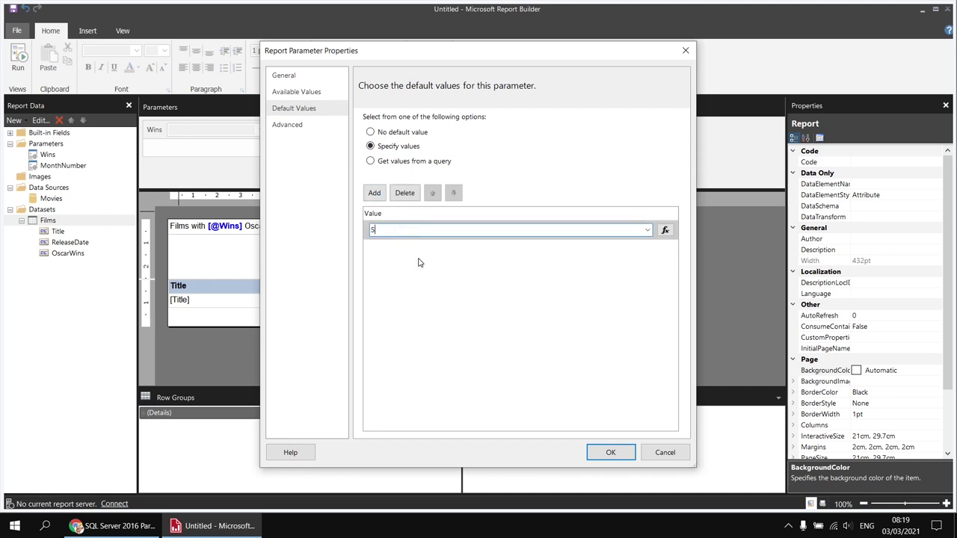
left_click(611, 452)
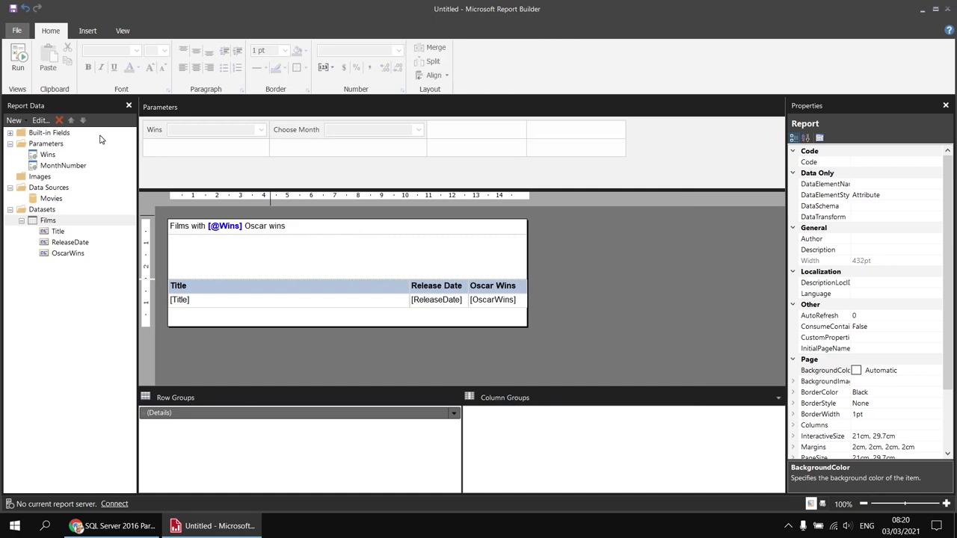
left_click(18, 60)
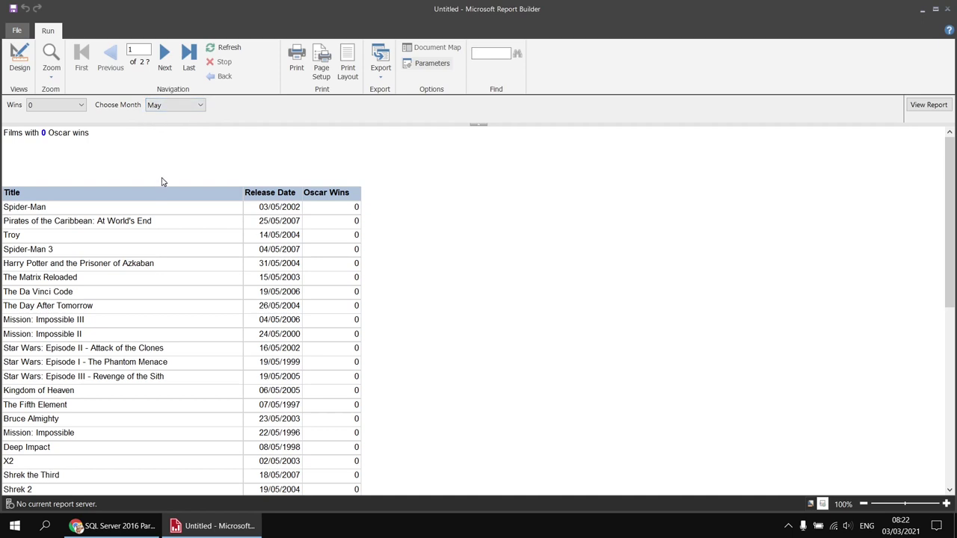
- Return to the report design and add a MonthNumber parameter text box below the heading, widened to the report's full width
left_click(19, 59)
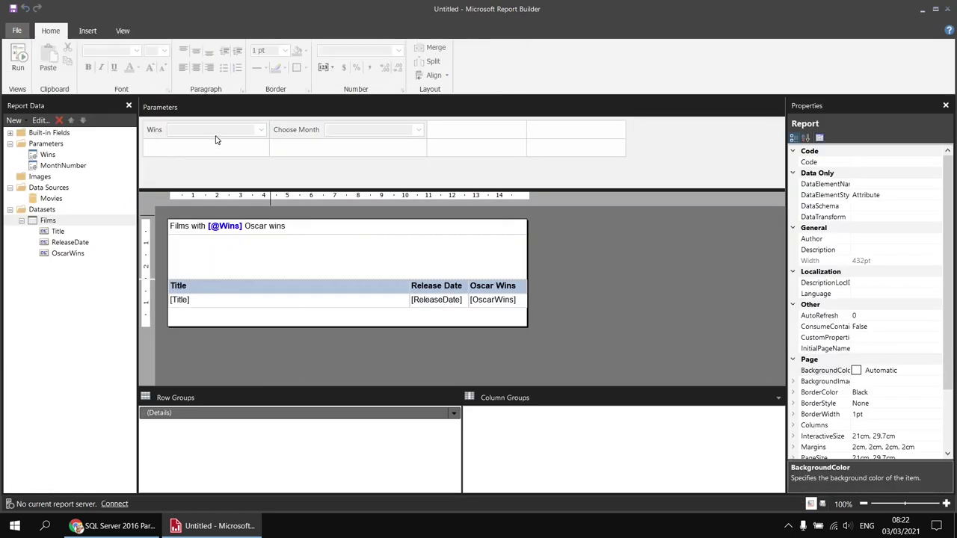
left_click_drag(75, 222, 178, 237)
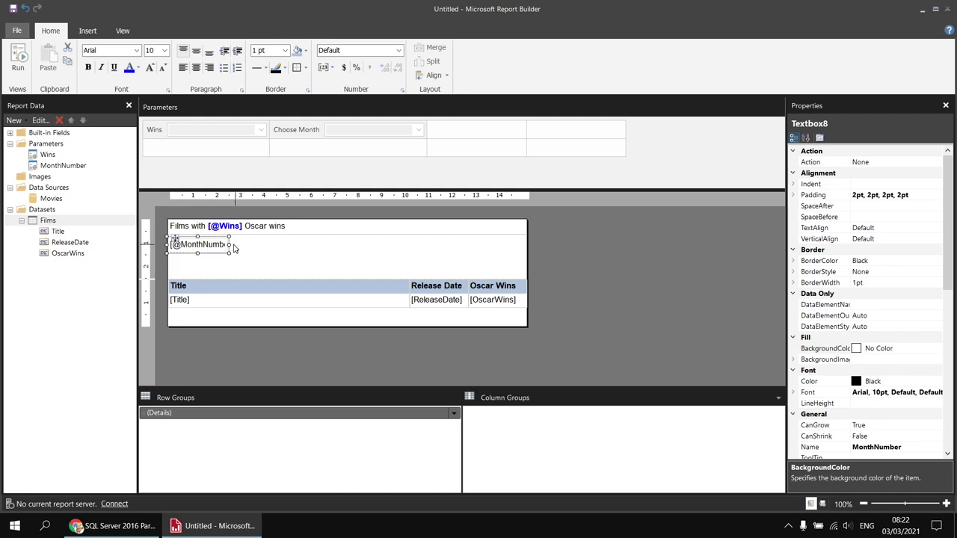
left_click_drag(230, 252, 528, 253)
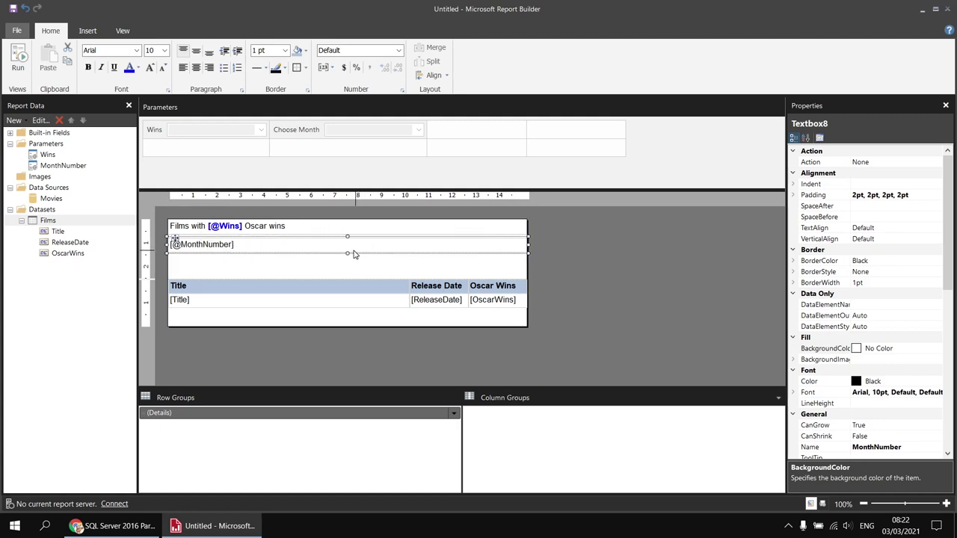
- Try the Arial Narrow font on the MonthNumber text box and switch it back to Arial
left_click(137, 50)
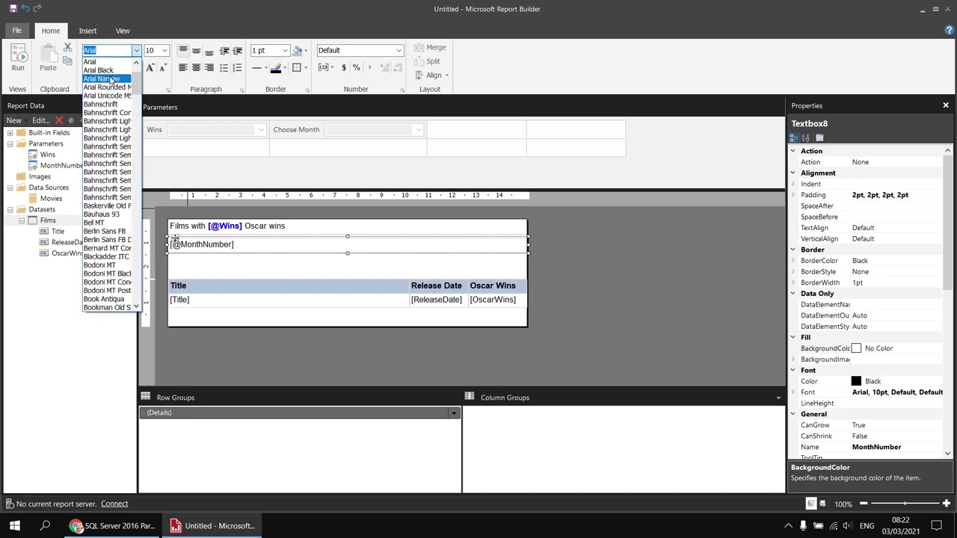
left_click(104, 81)
left_click(137, 50)
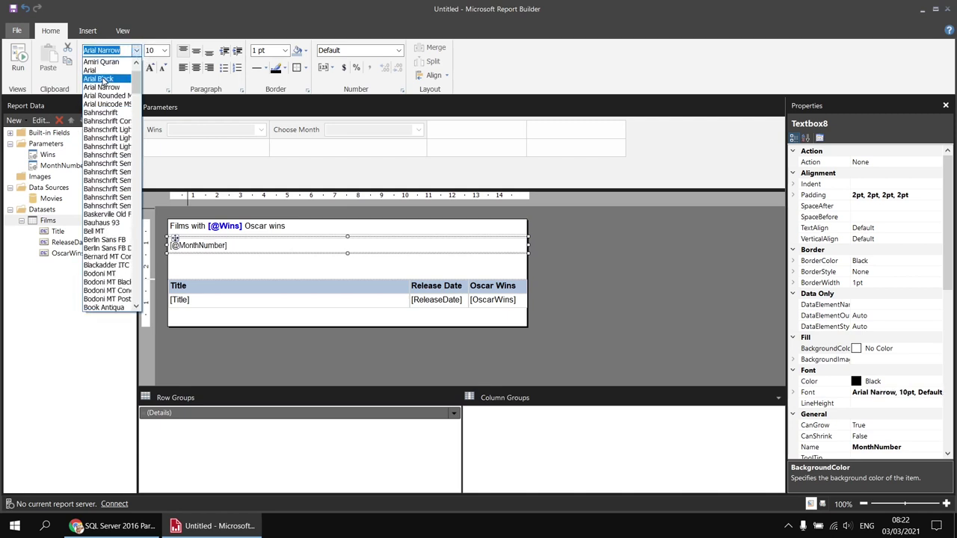
left_click(103, 66)
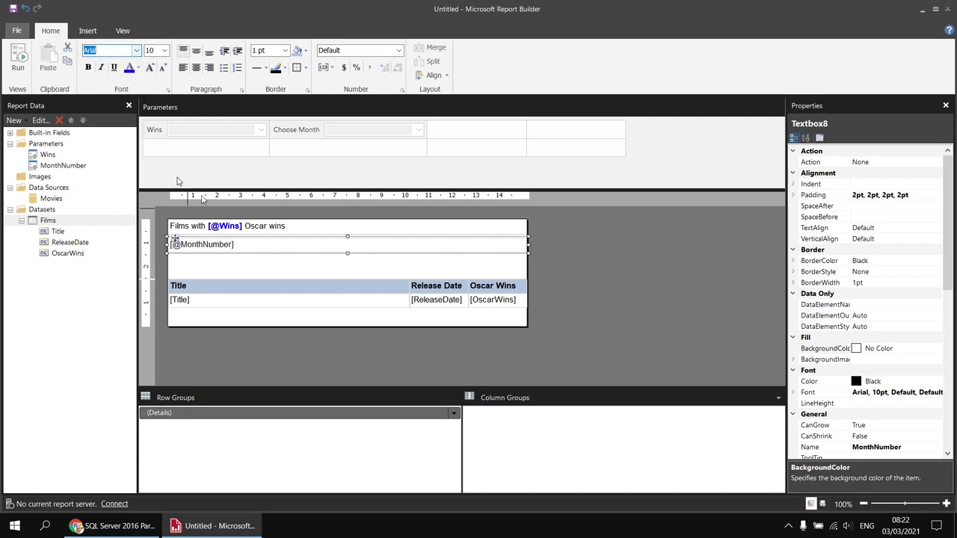
- Insert the text "Films released in" before the MonthNumber placeholder in its text box and select the placeholder
left_click(241, 247)
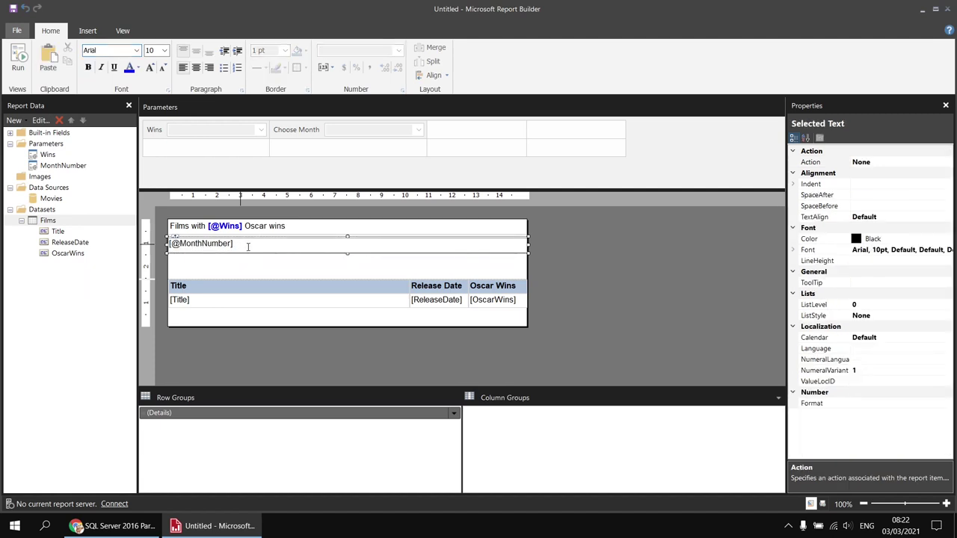
type("Films released in")
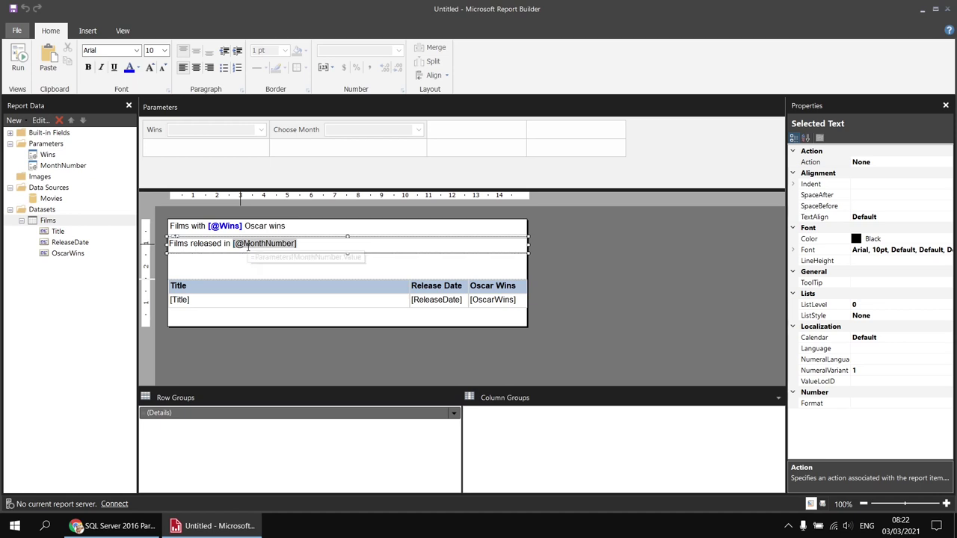
key("End")
left_click(276, 245)
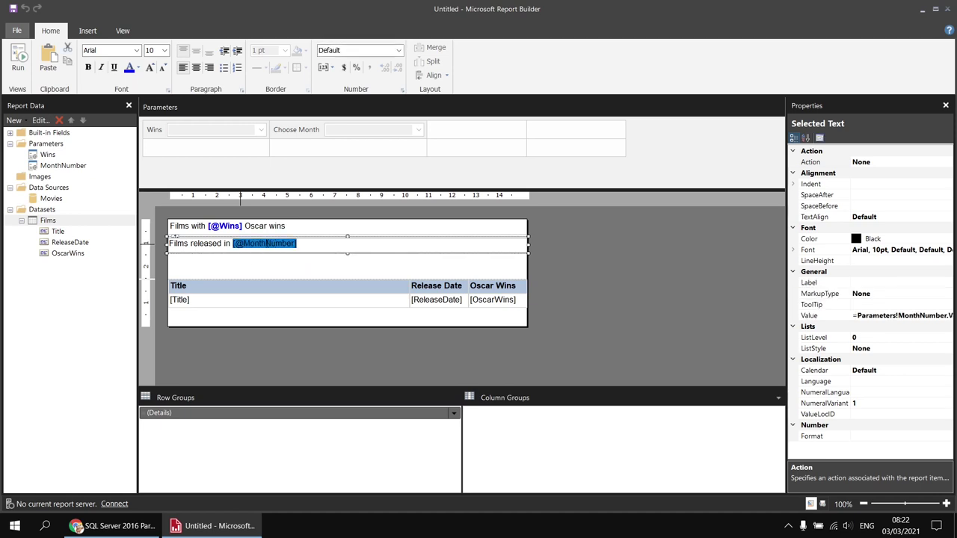
- Format the MonthNumber placeholder in the "Films released in" header text as blue and bold
left_click(129, 68)
left_click(88, 67)
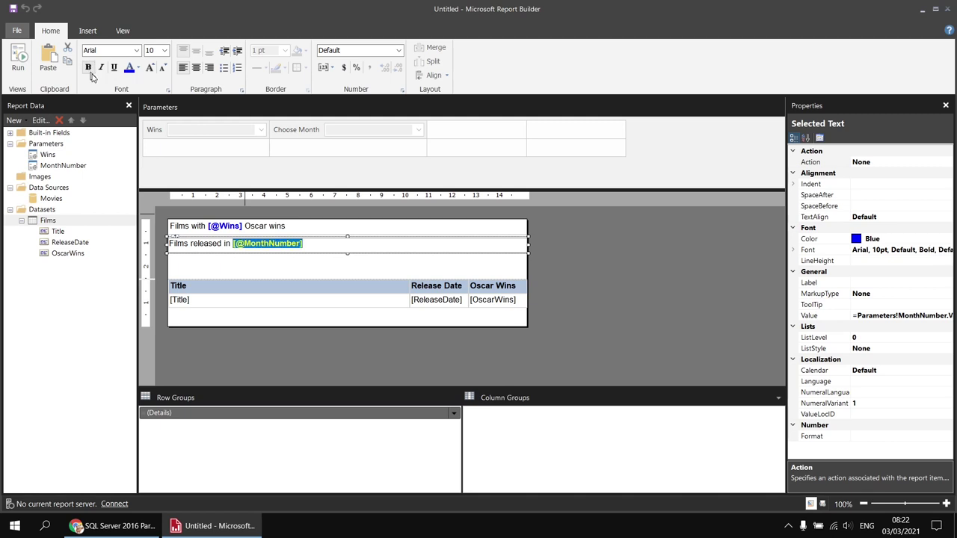
left_click(290, 262)
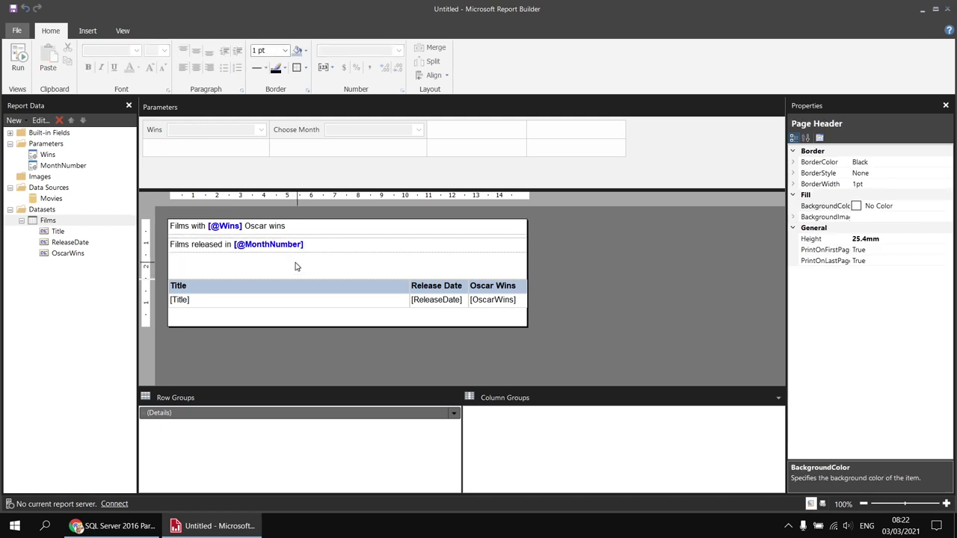
- Run the report and view it with Choose Month set to Feb to check the header text
left_click(18, 60)
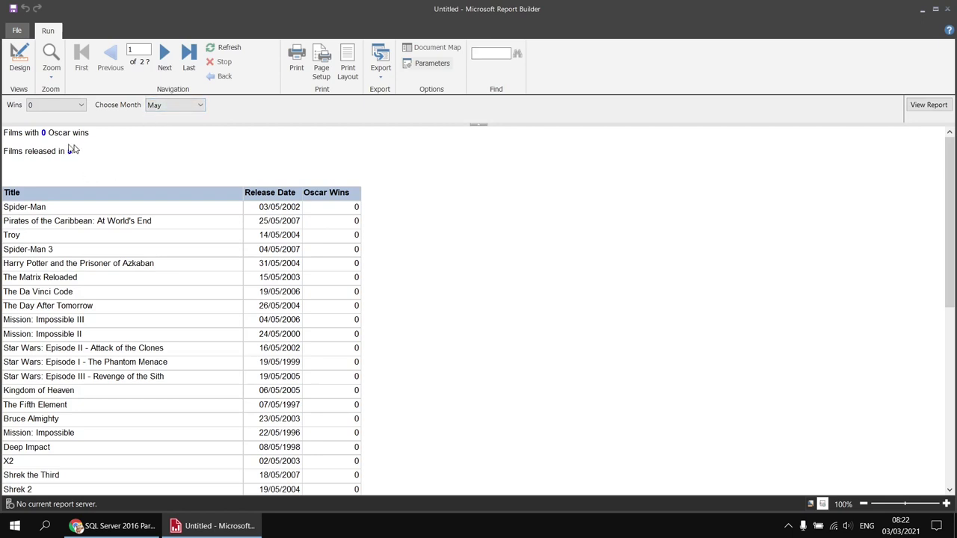
left_click(200, 108)
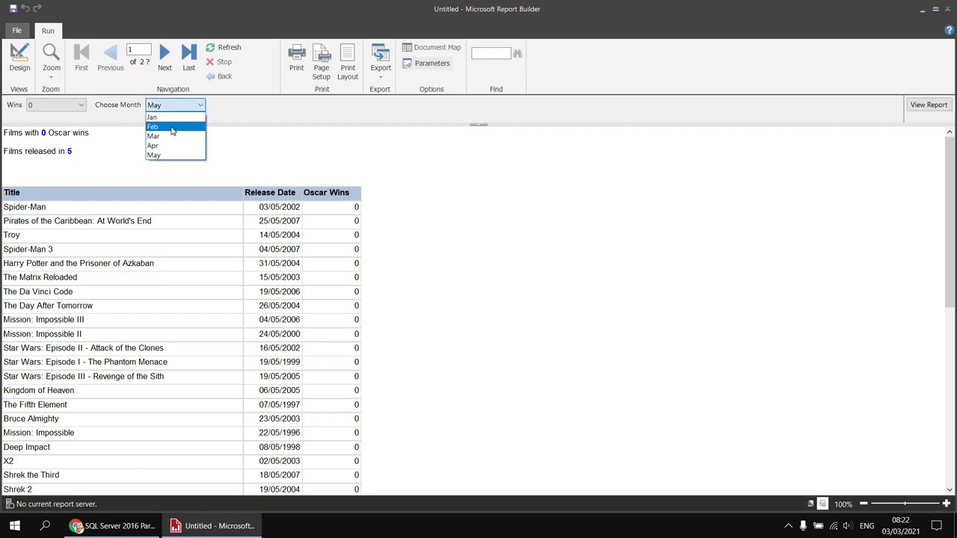
left_click(171, 129)
left_click(924, 108)
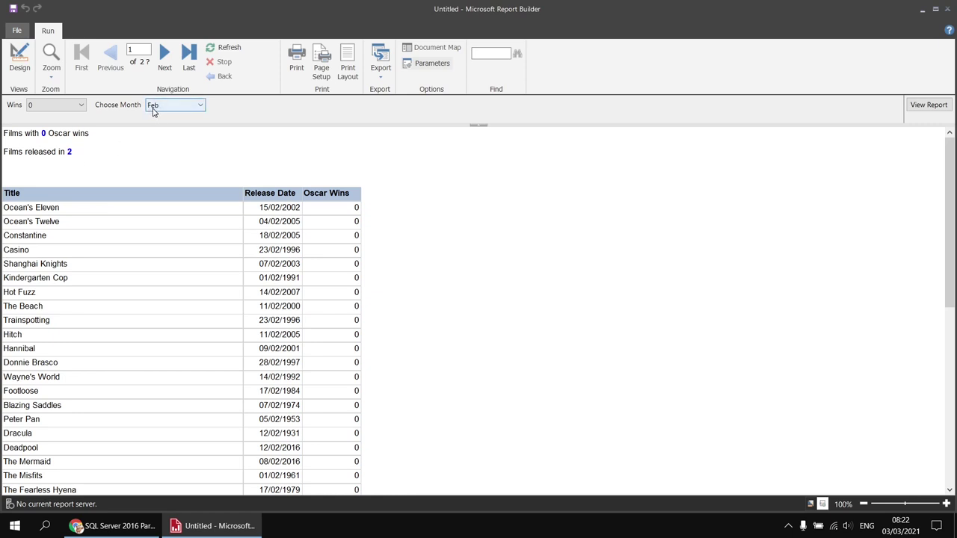
- In the report design, change the header's MonthNumber placeholder expression to =Parameters!MonthNumber.Label
left_click(19, 59)
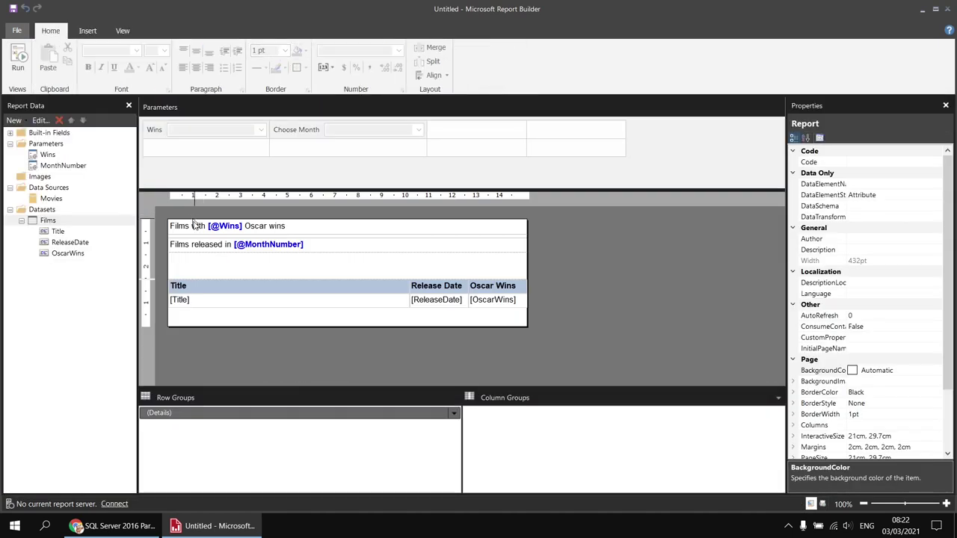
double_click(259, 245)
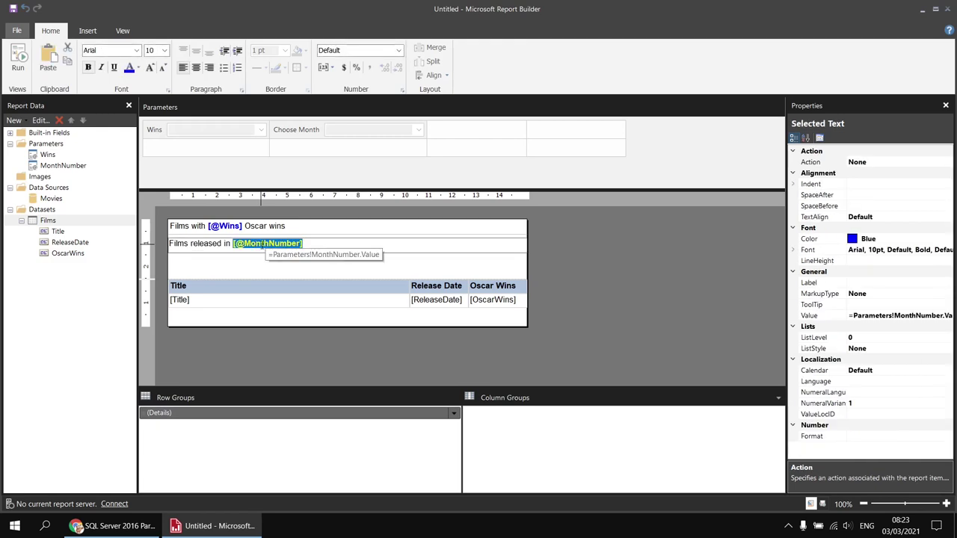
right_click(263, 245)
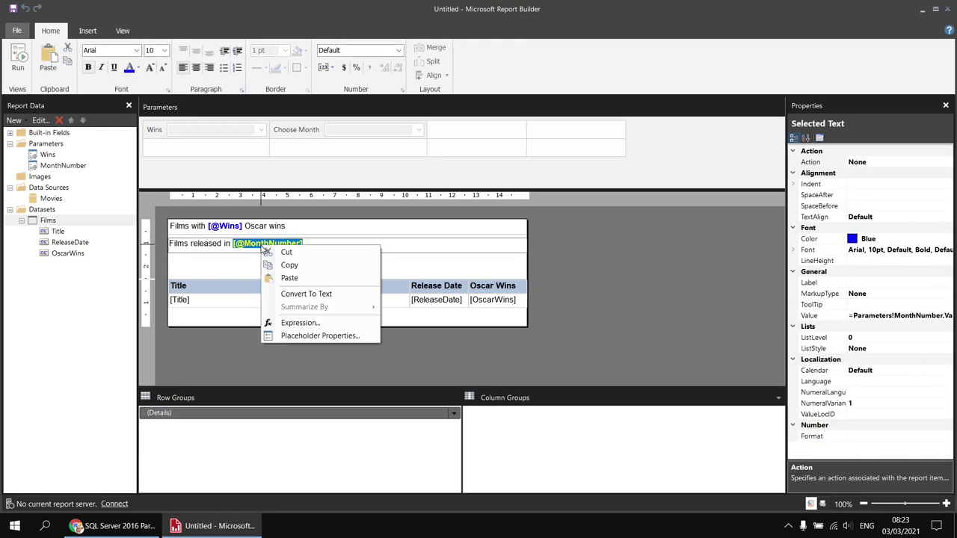
left_click(300, 323)
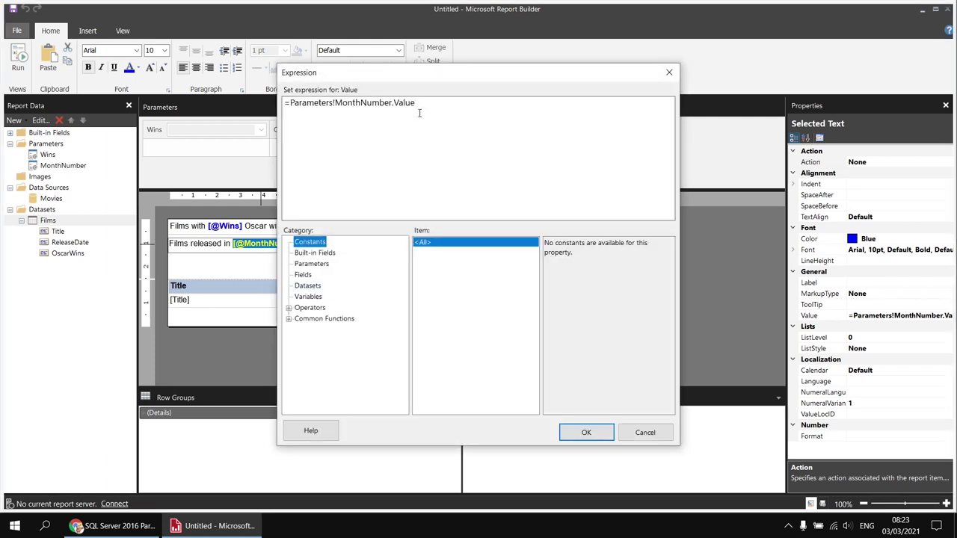
left_click_drag(395, 103, 418, 104)
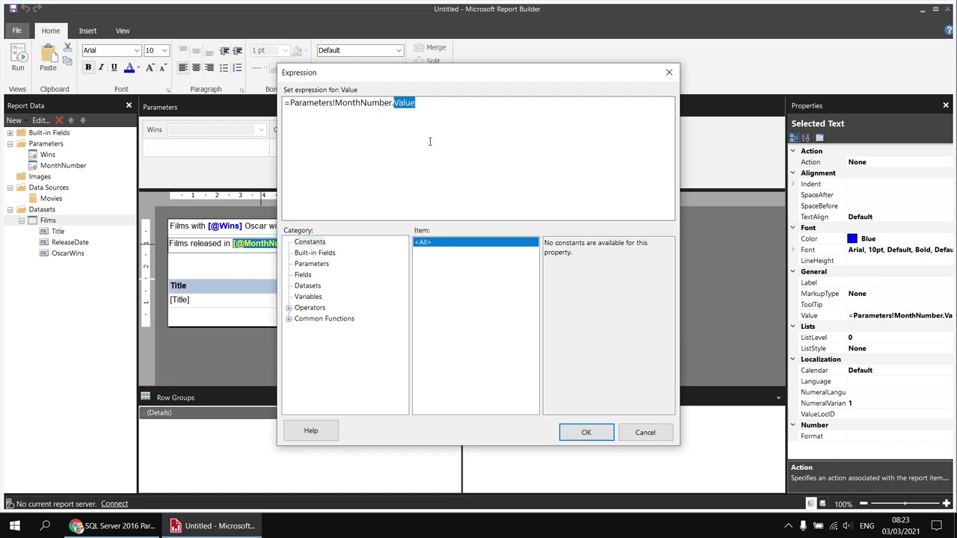
type("Labe")
left_click(591, 433)
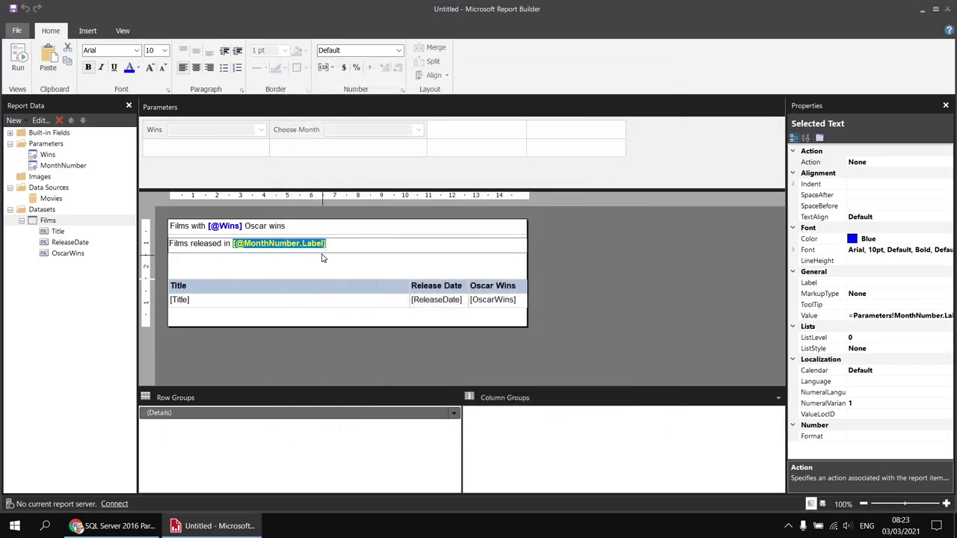
left_click(336, 245)
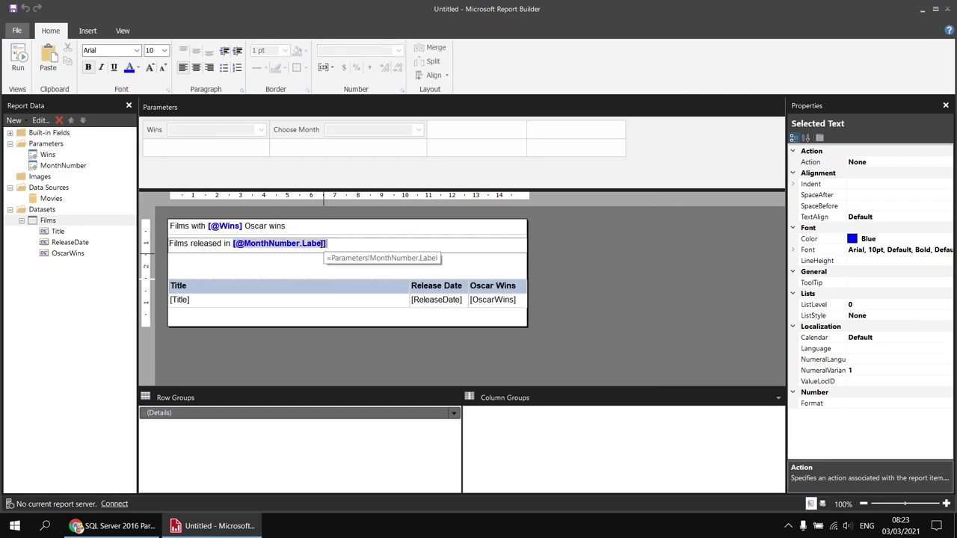
- Run the report again and view the Feb films to check the month label in the header
left_click(20, 61)
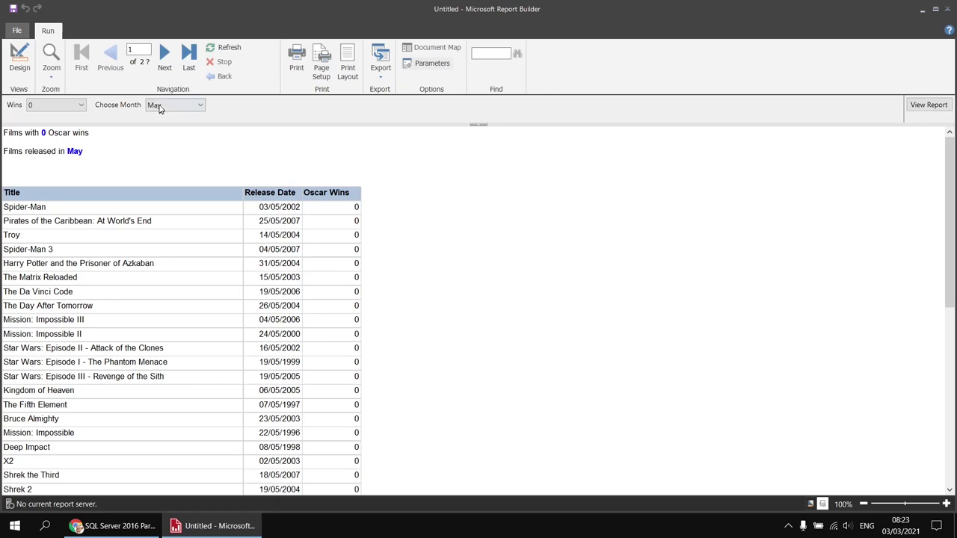
left_click(163, 105)
left_click(170, 128)
left_click(928, 105)
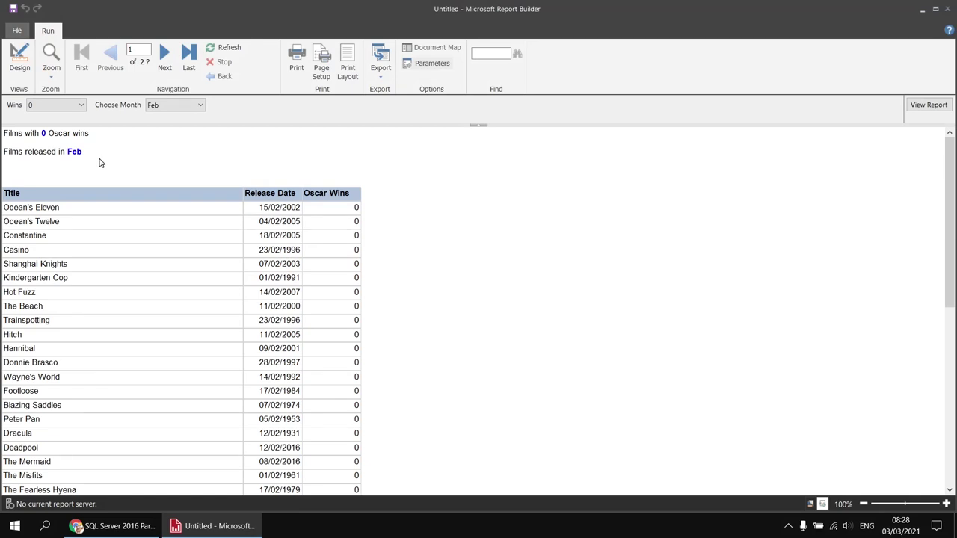
left_click(19, 59)
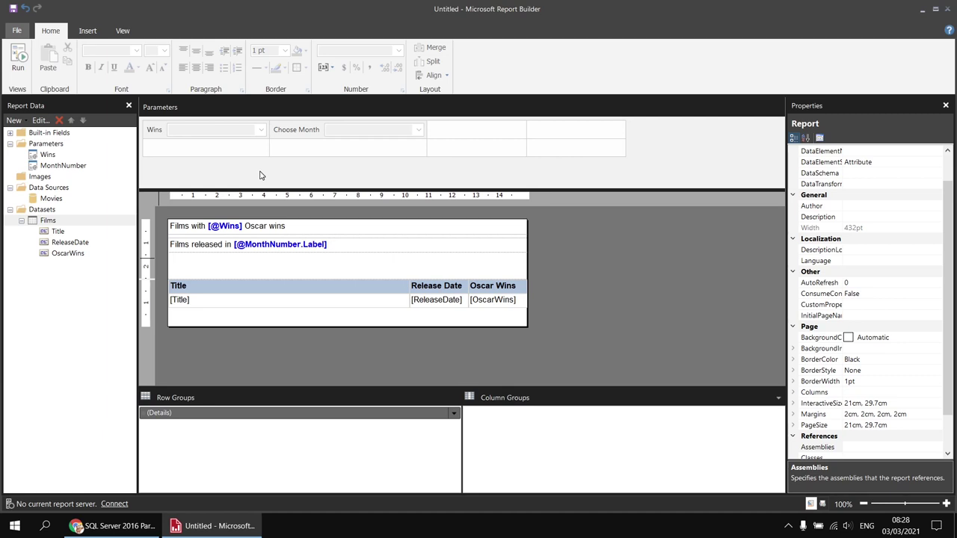
right_click(58, 223)
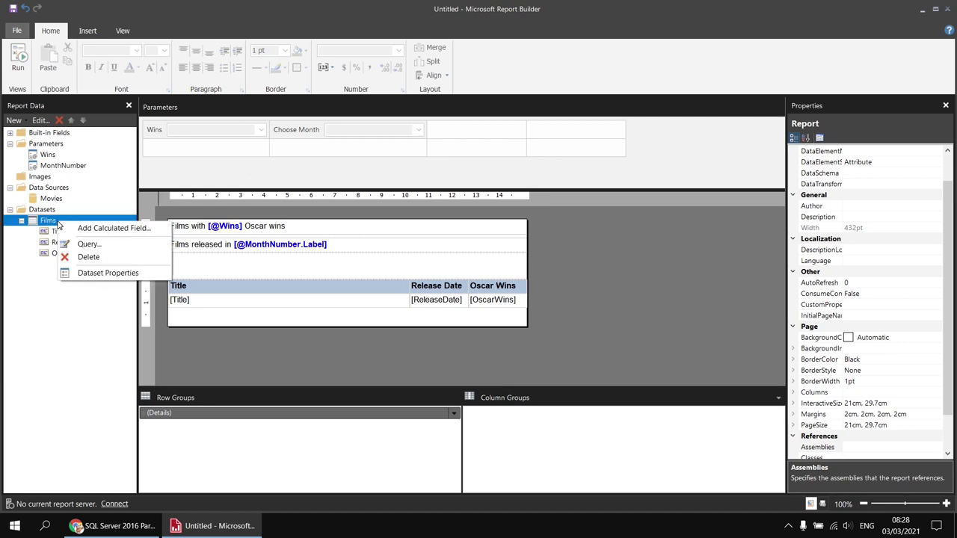
left_click(107, 273)
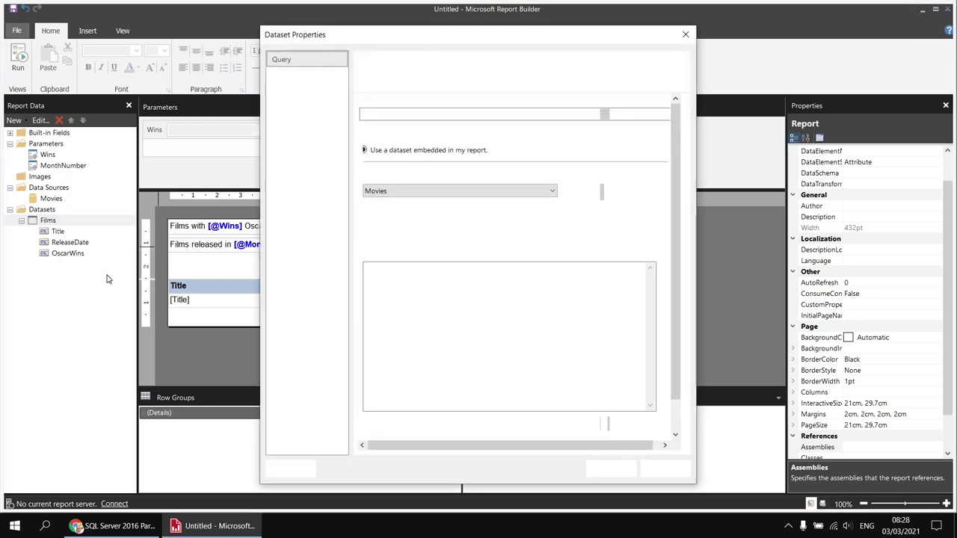
left_click(370, 344)
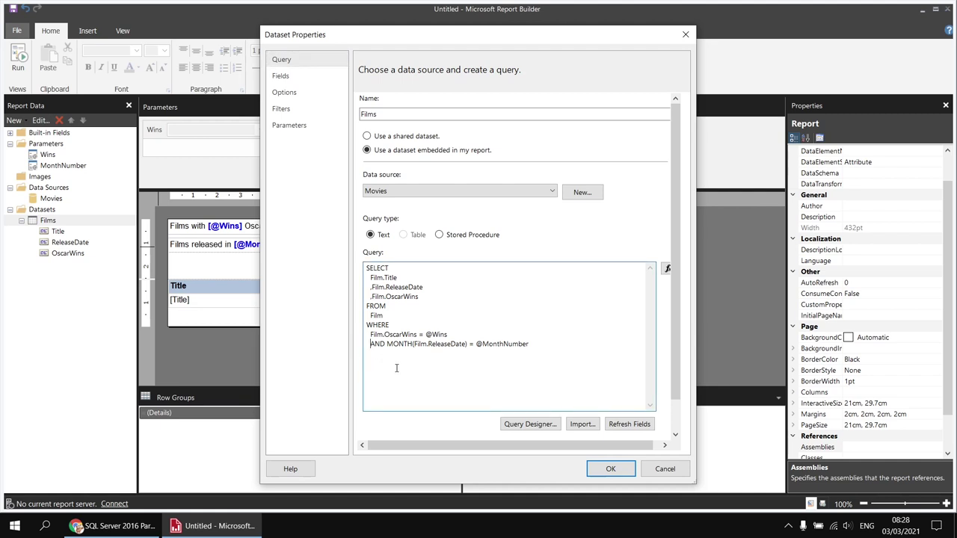
type("--")
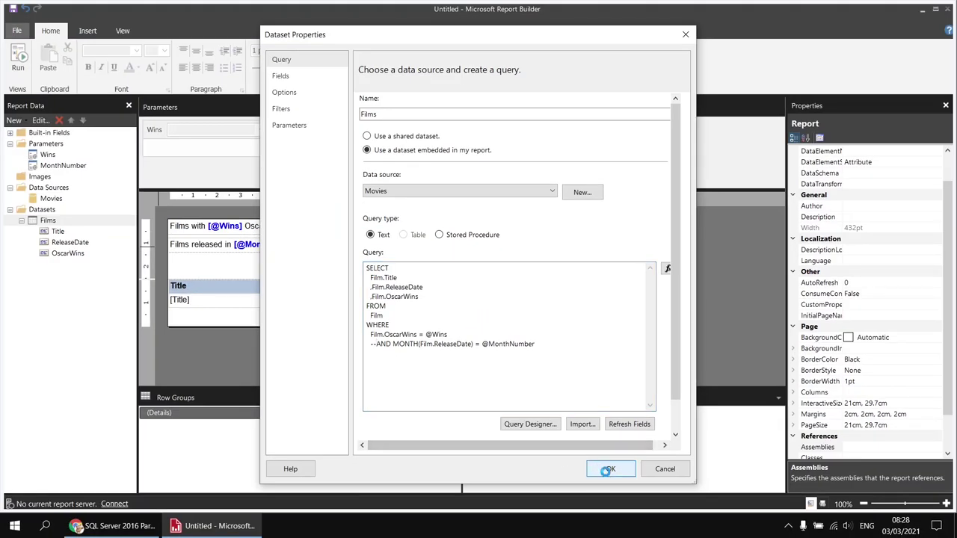
left_click(834, 537)
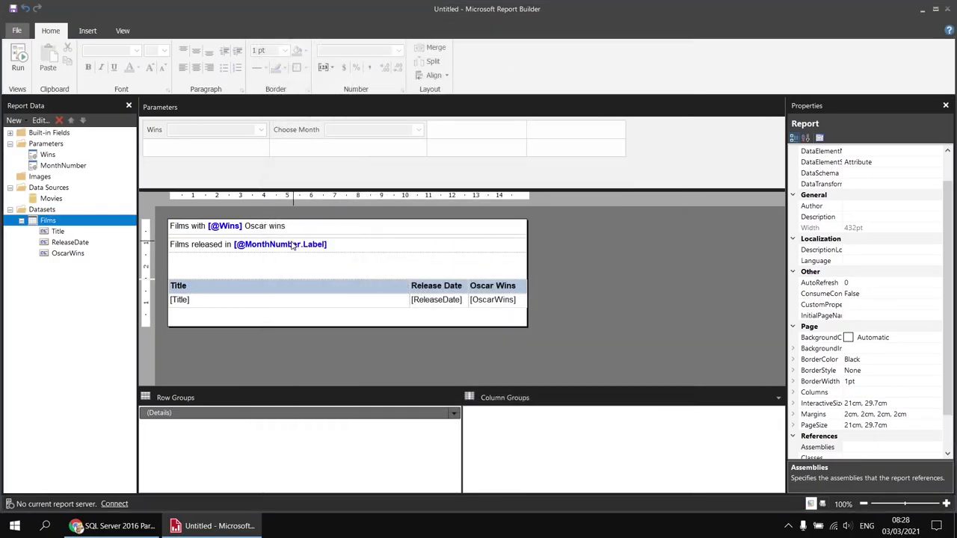
- Run the report for Feb to check which films are listed without the month criterion in the query
left_click(18, 60)
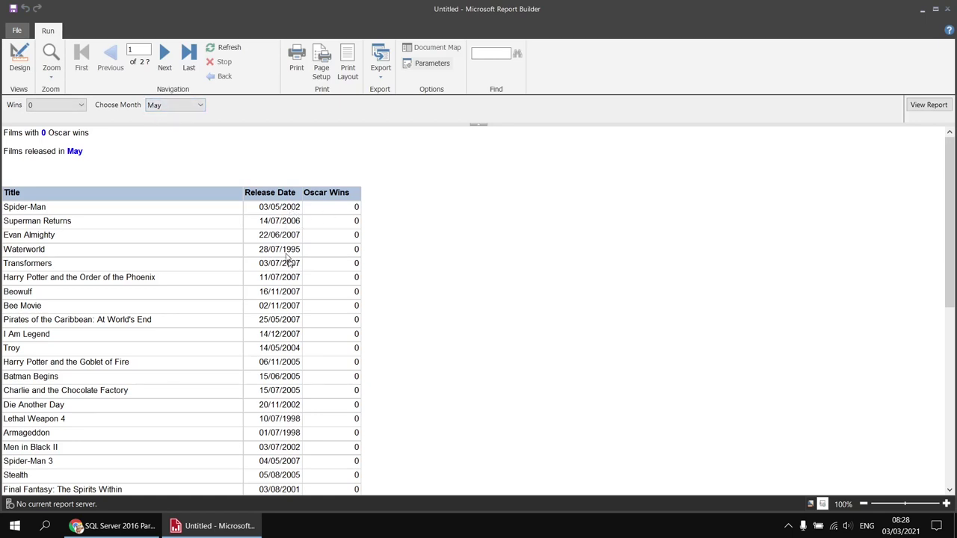
left_click(183, 106)
left_click(180, 125)
left_click(920, 106)
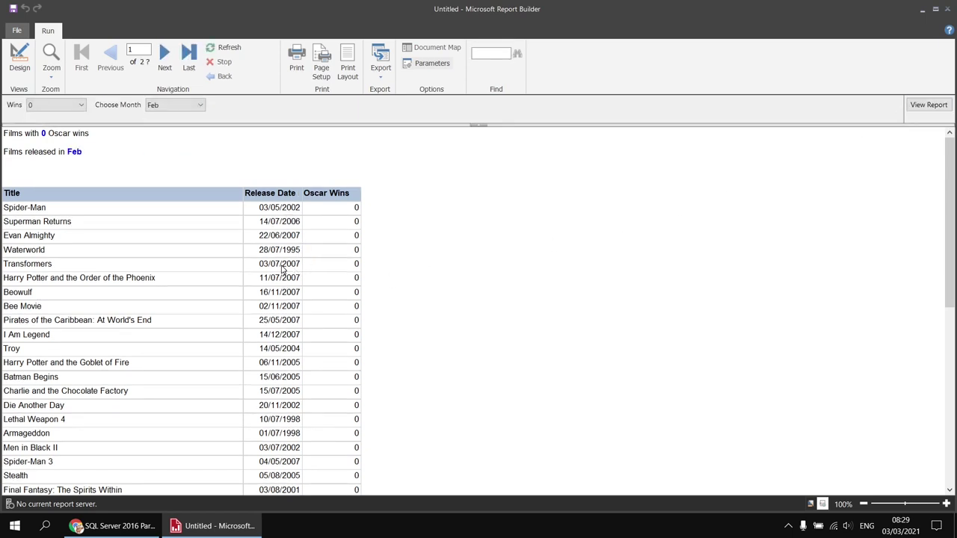
- Return to the report design and add a new filter to the Films dataset
left_click(20, 64)
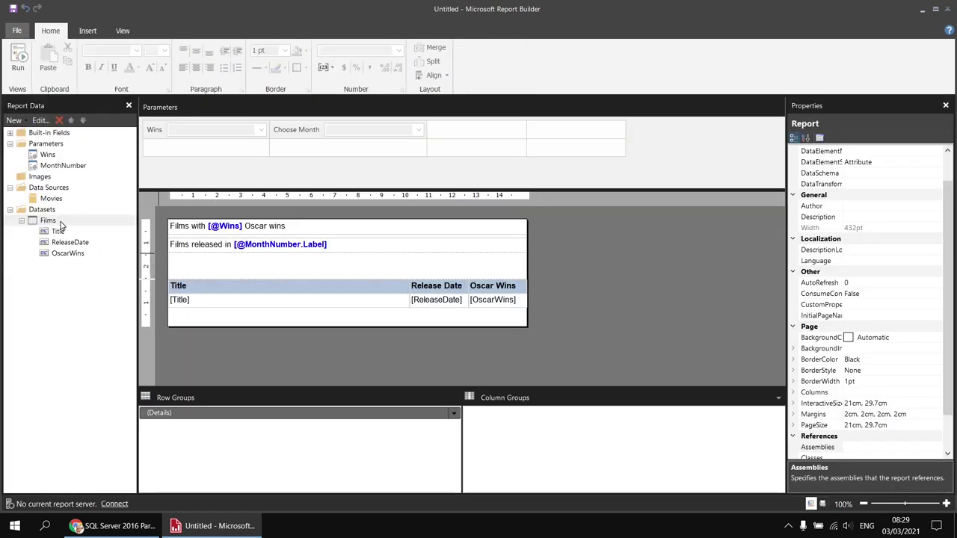
right_click(48, 221)
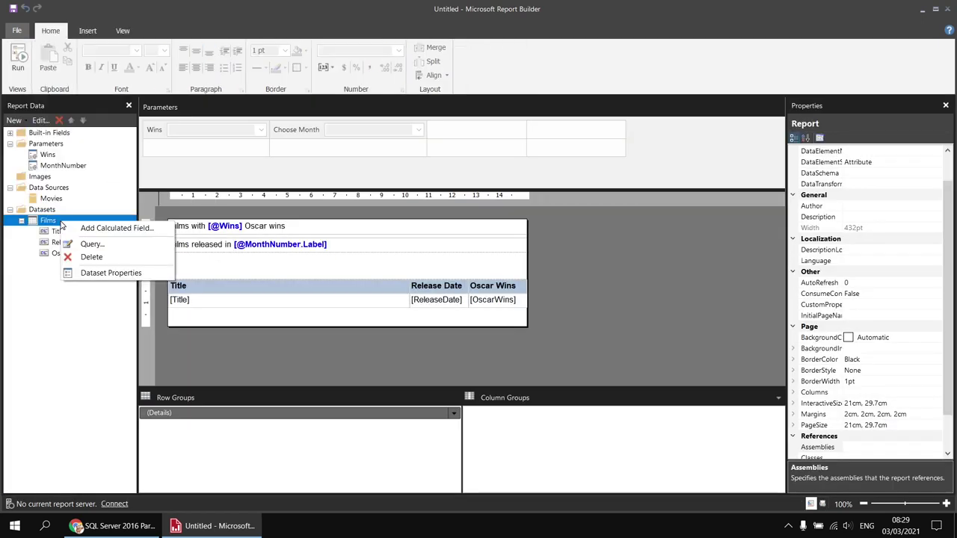
left_click(111, 274)
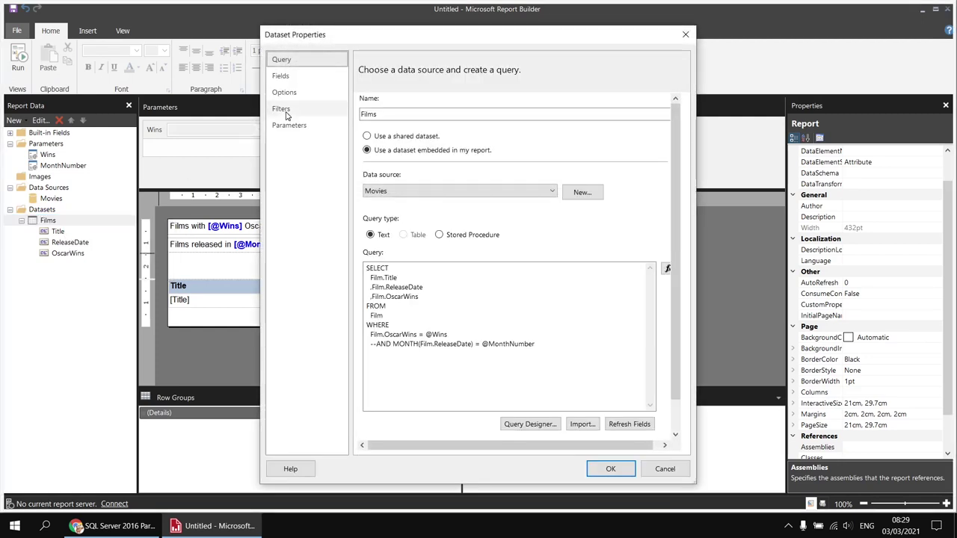
left_click(285, 112)
left_click(373, 119)
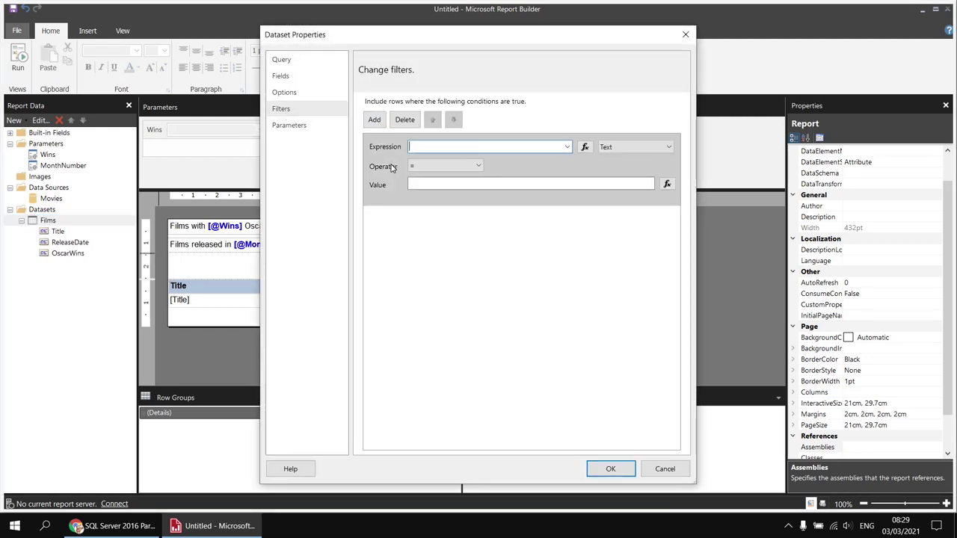
- Check which fields the filter expression offers and which kinds of field can be added to the dataset
left_click(567, 148)
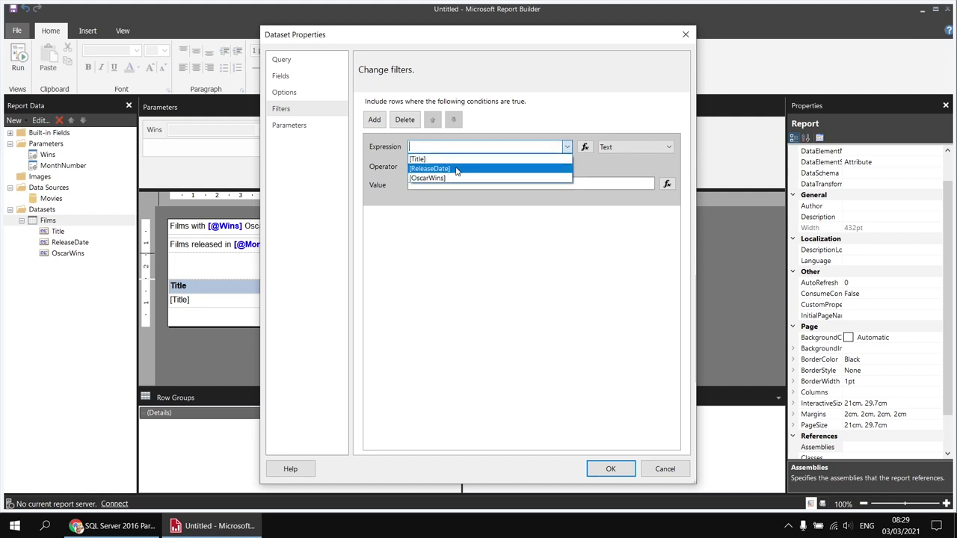
left_click(284, 78)
left_click(285, 79)
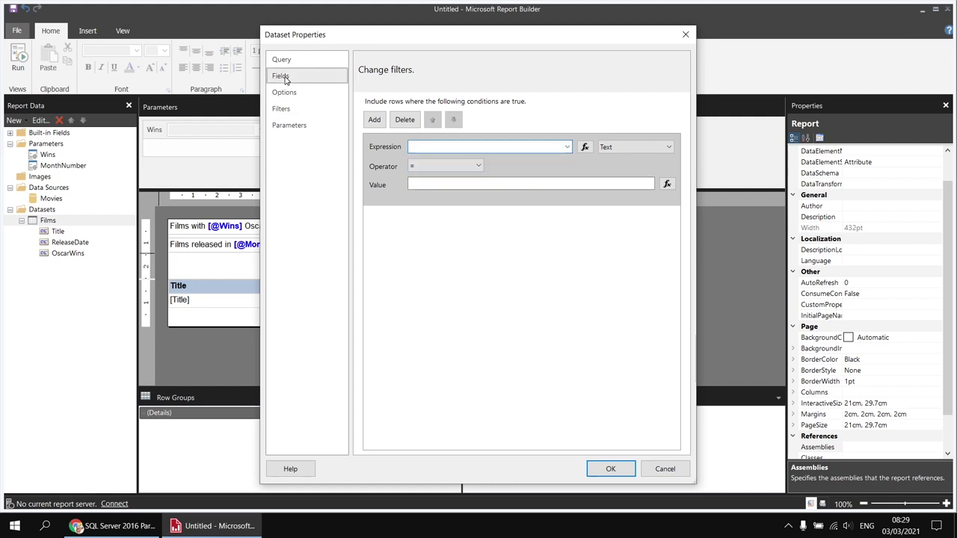
left_click(374, 102)
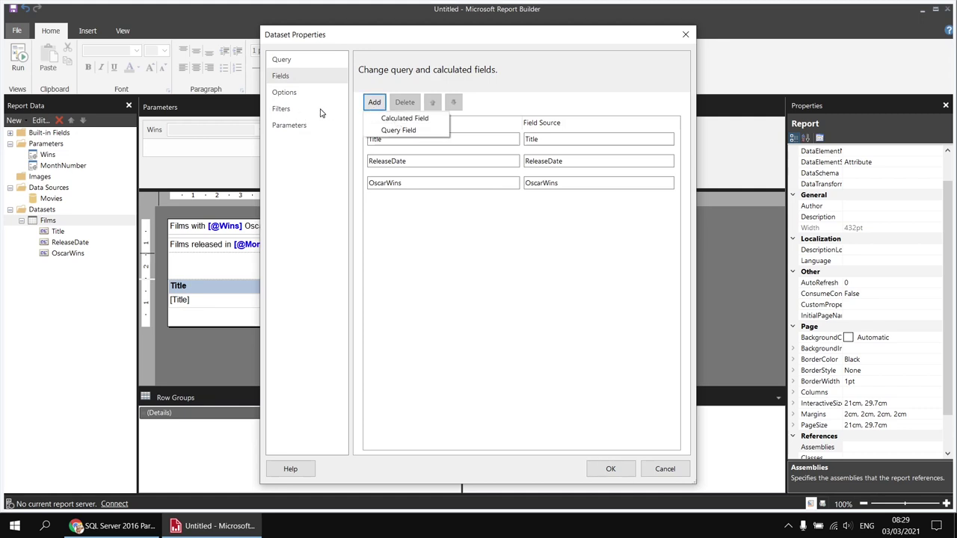
left_click(290, 111)
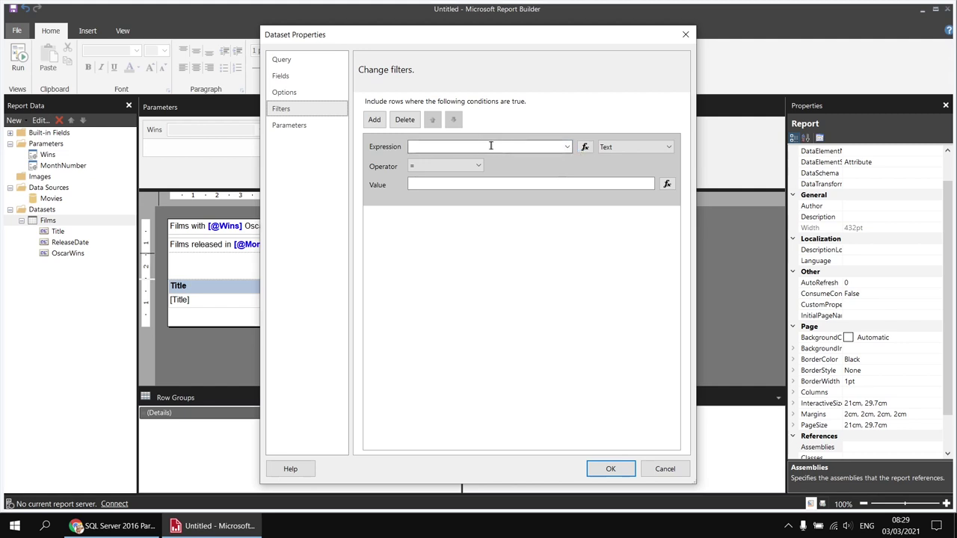
- Set the new filter's expression to =Month(Fields!ReleaseDate.Value)
left_click(586, 148)
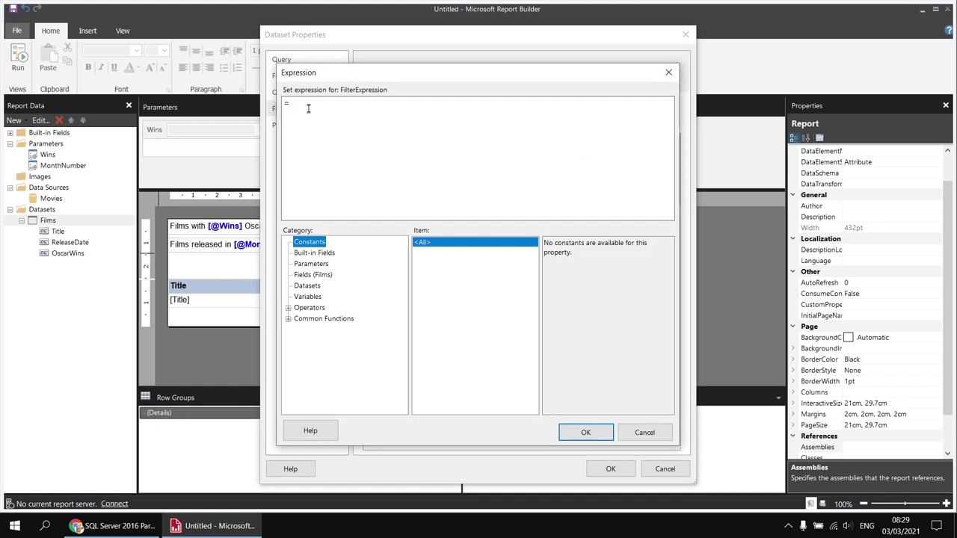
left_click(289, 318)
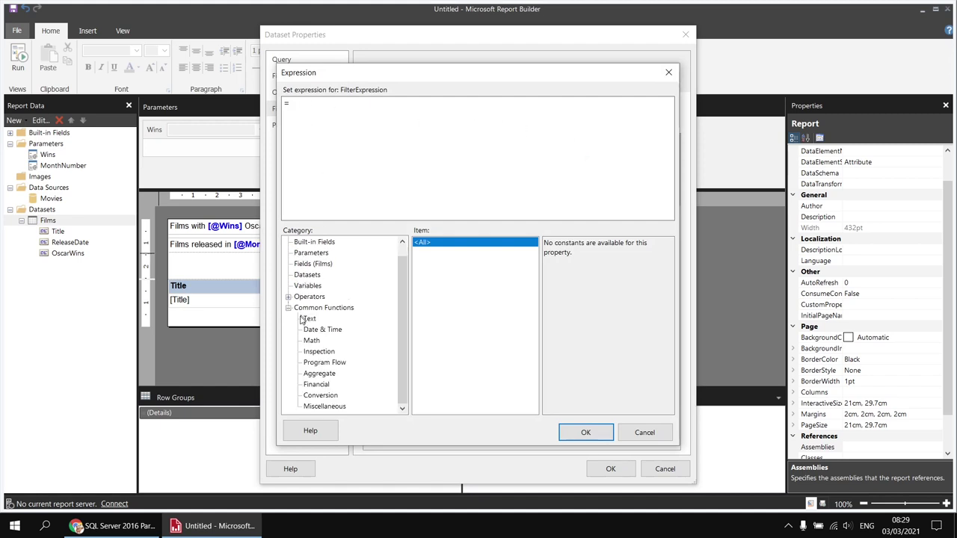
left_click(315, 334)
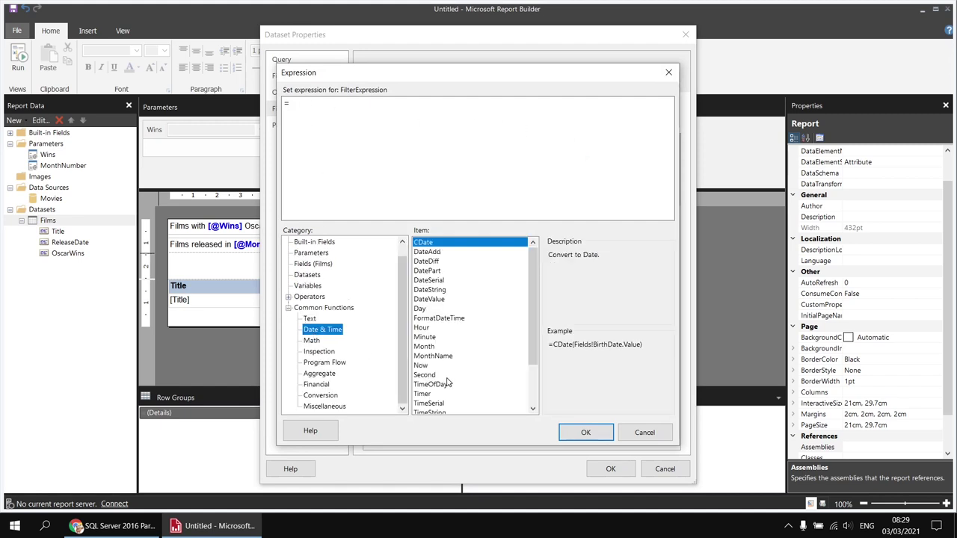
left_click(427, 347)
double_click(430, 348)
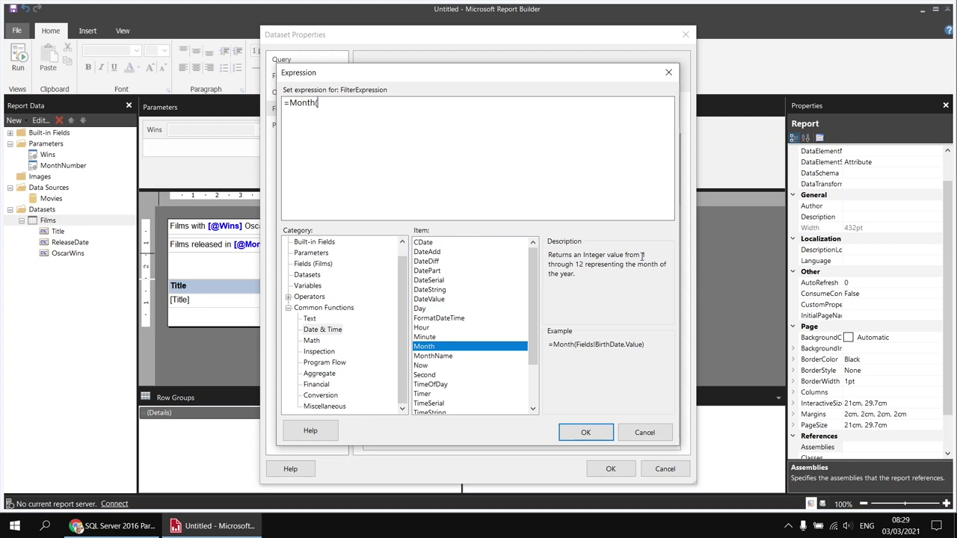
left_click(321, 265)
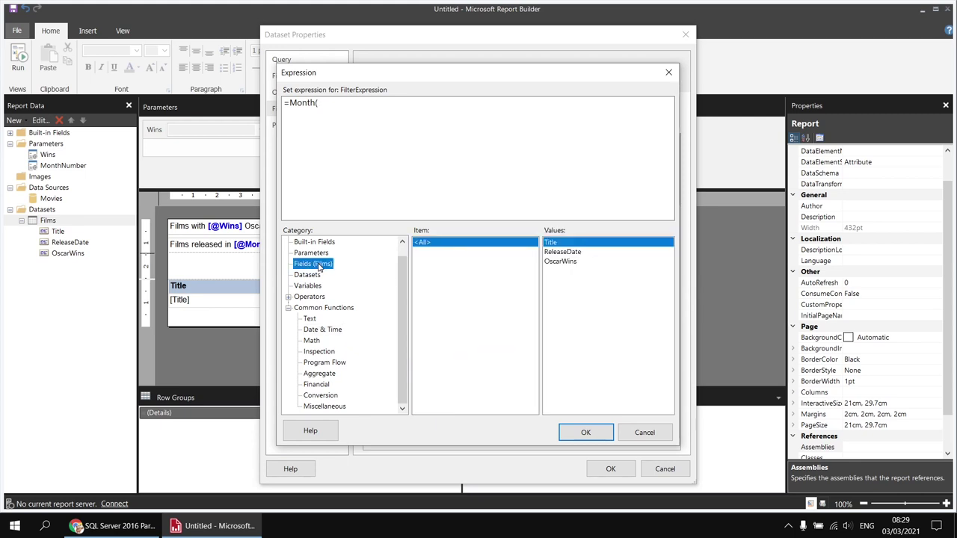
double_click(563, 252)
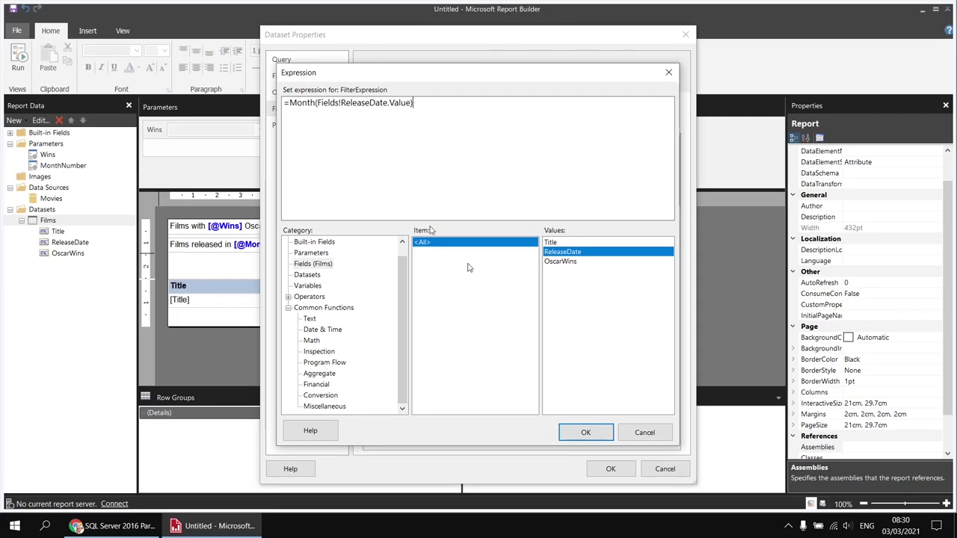
left_click(590, 435)
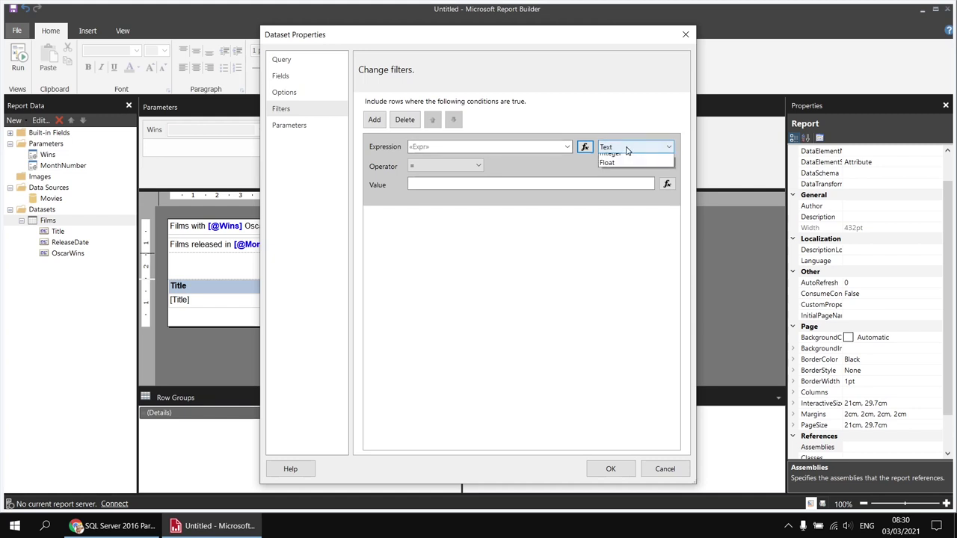
- Set the filter's data type to Integer and its value to =Parameters!MonthNumber.Value, and apply the dataset changes
left_click(628, 148)
left_click(626, 188)
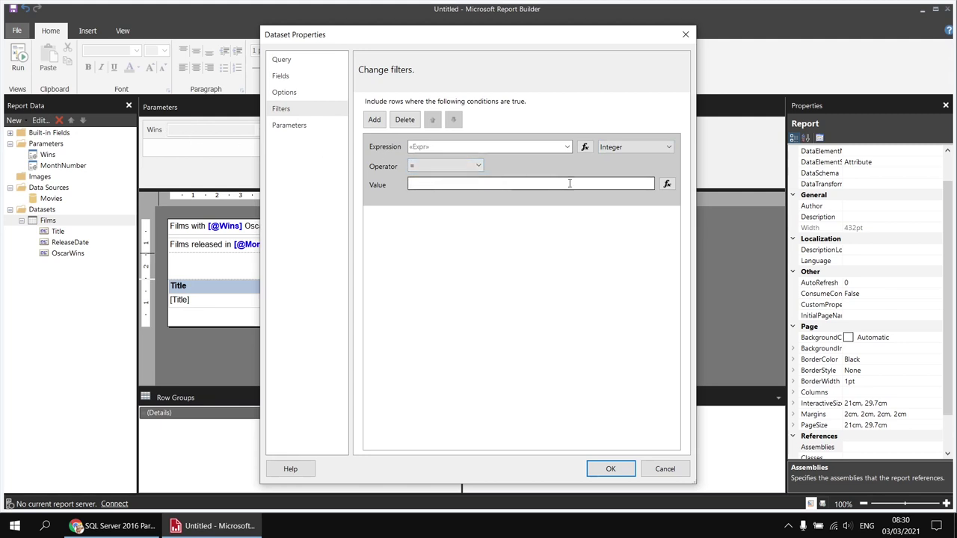
left_click(667, 185)
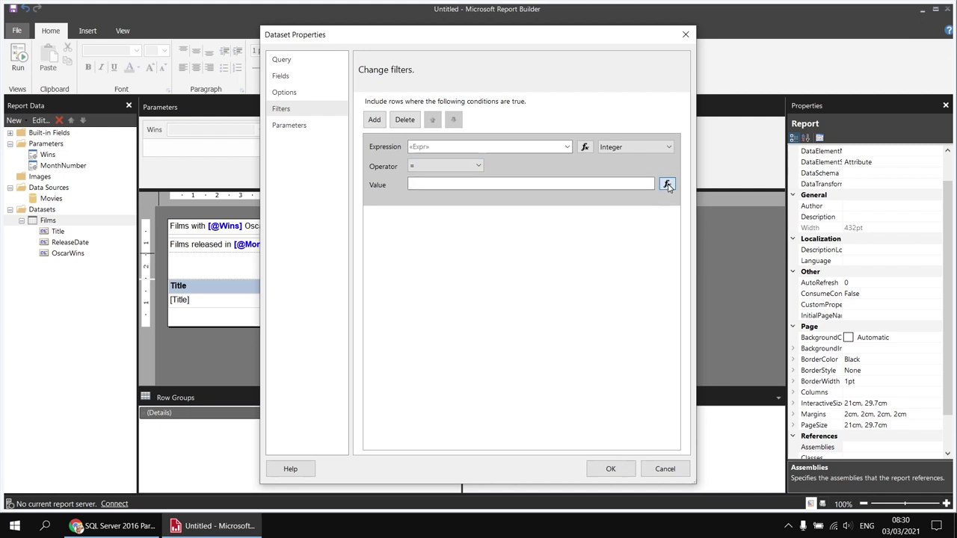
left_click(303, 266)
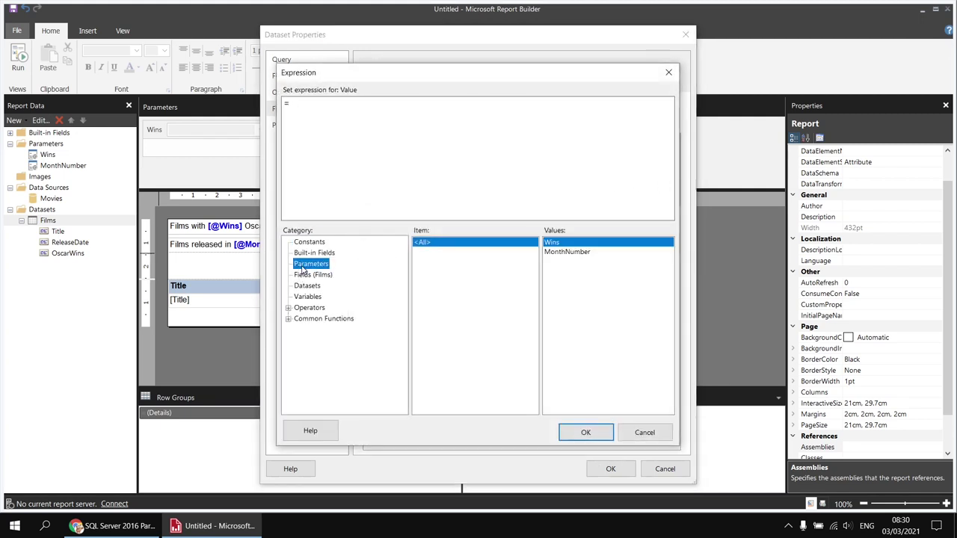
double_click(568, 252)
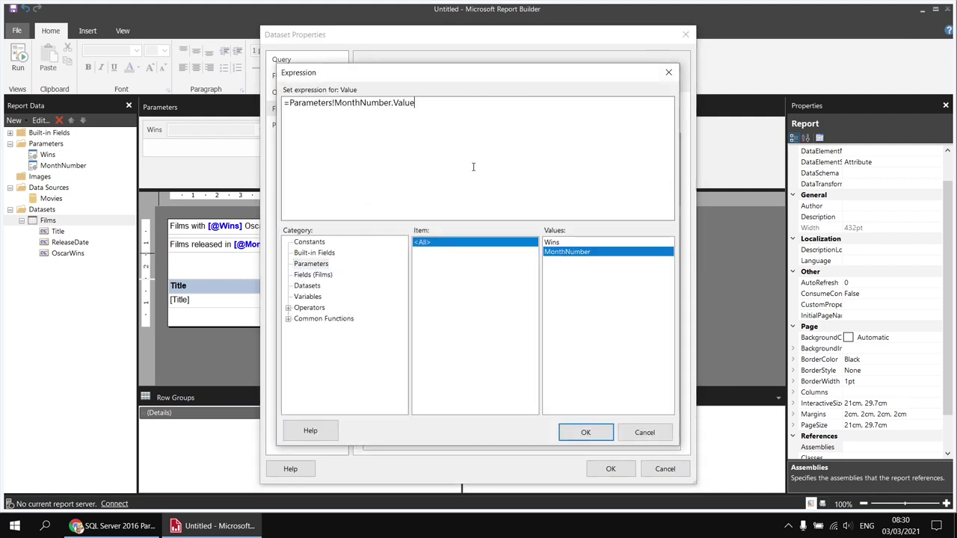
left_click(585, 433)
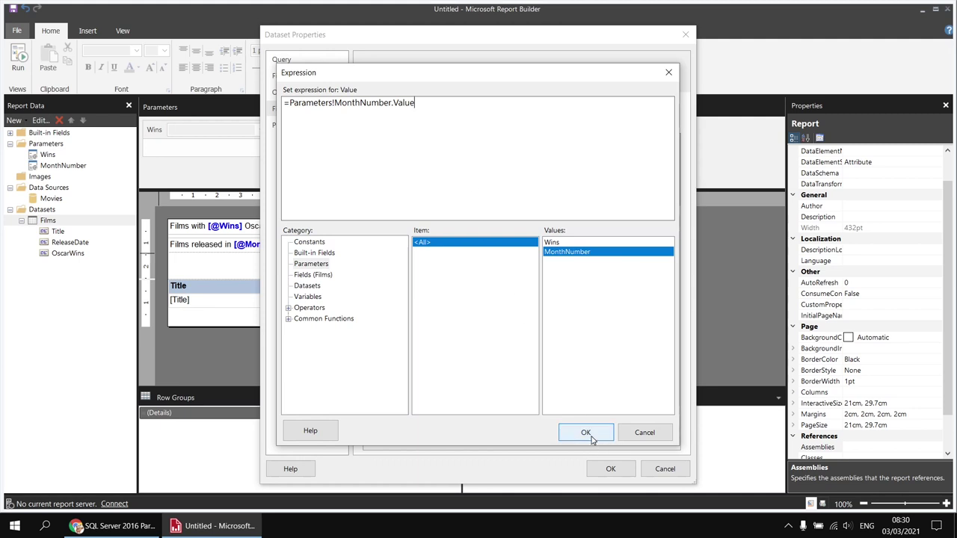
left_click(607, 468)
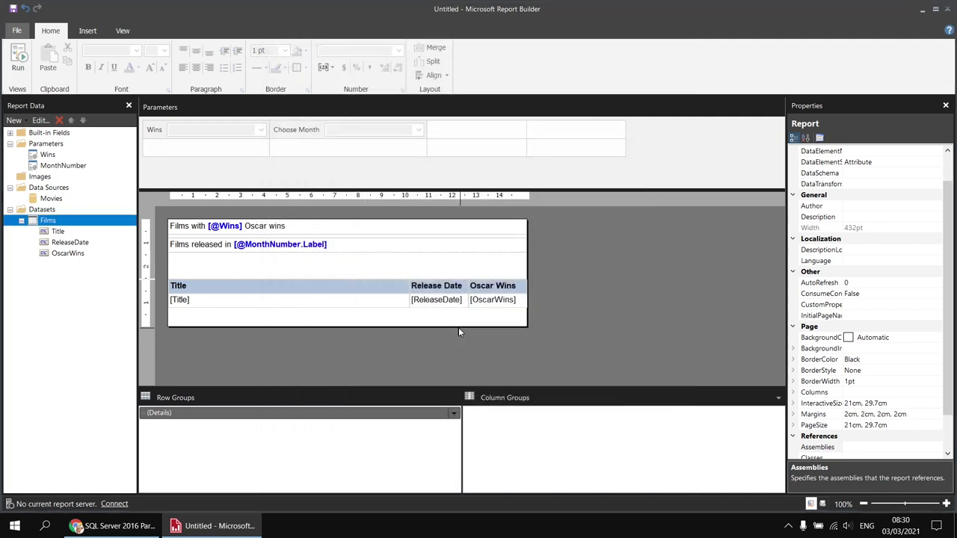
- Run the report and view it for Jan to check that the dataset filter limits films by release month
left_click(18, 60)
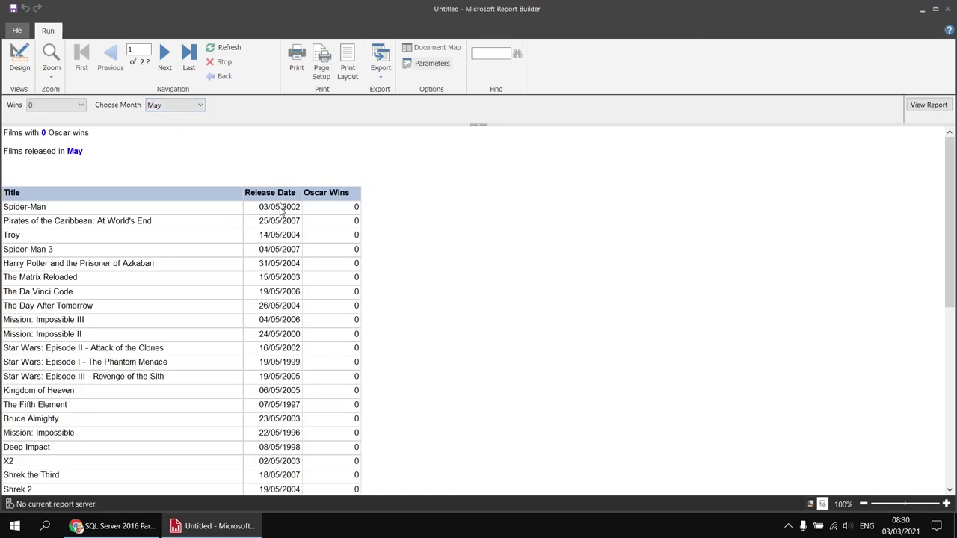
left_click(168, 105)
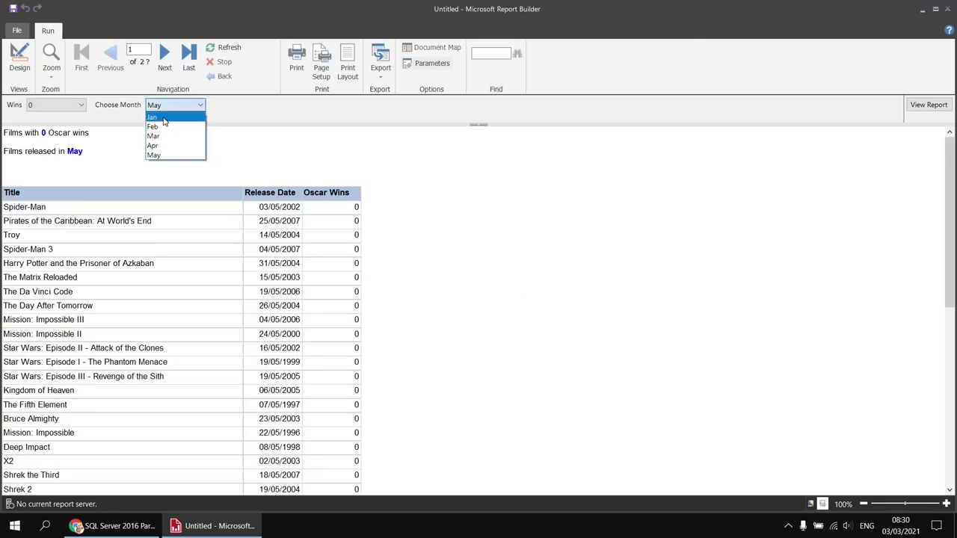
left_click(165, 120)
left_click(929, 104)
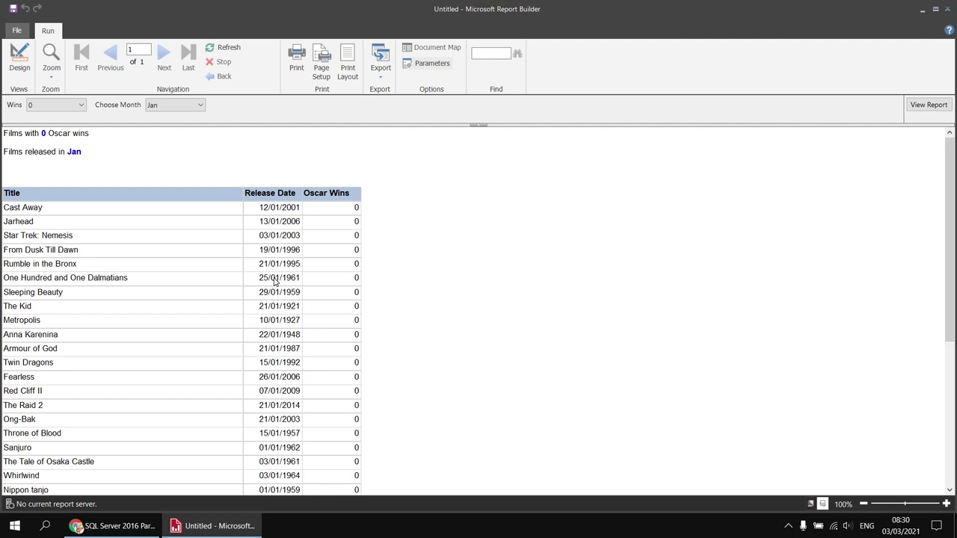
- Return to the report design and delete the month filter from the Films dataset
left_click(22, 68)
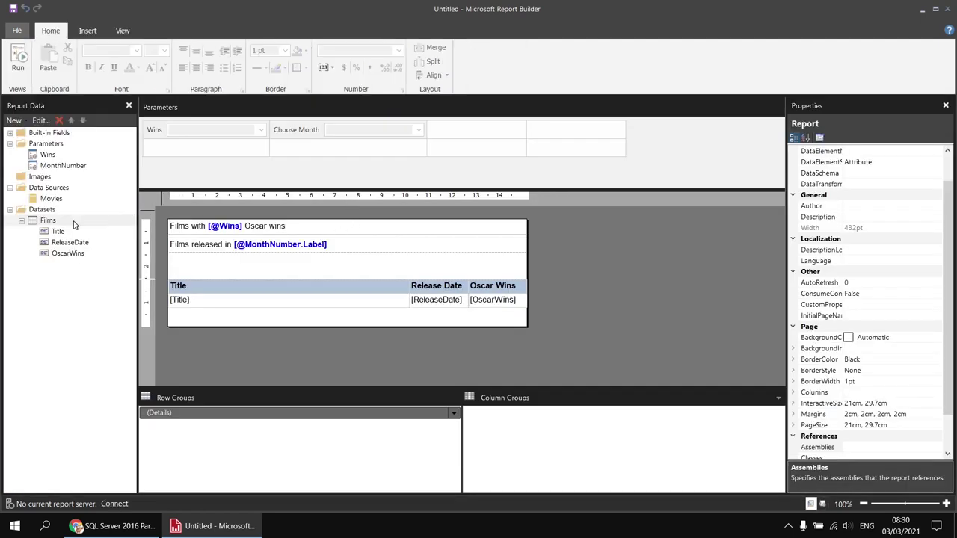
right_click(72, 222)
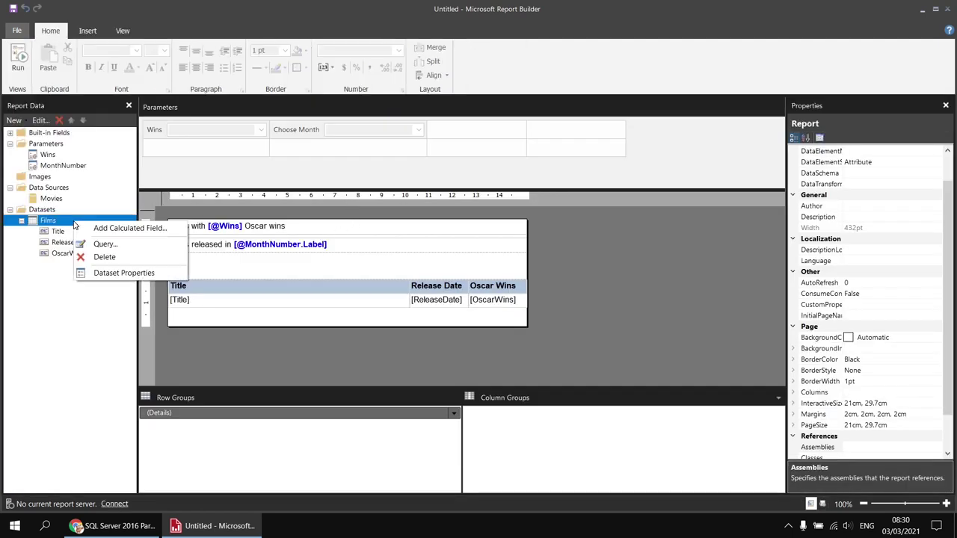
left_click(123, 274)
left_click(280, 111)
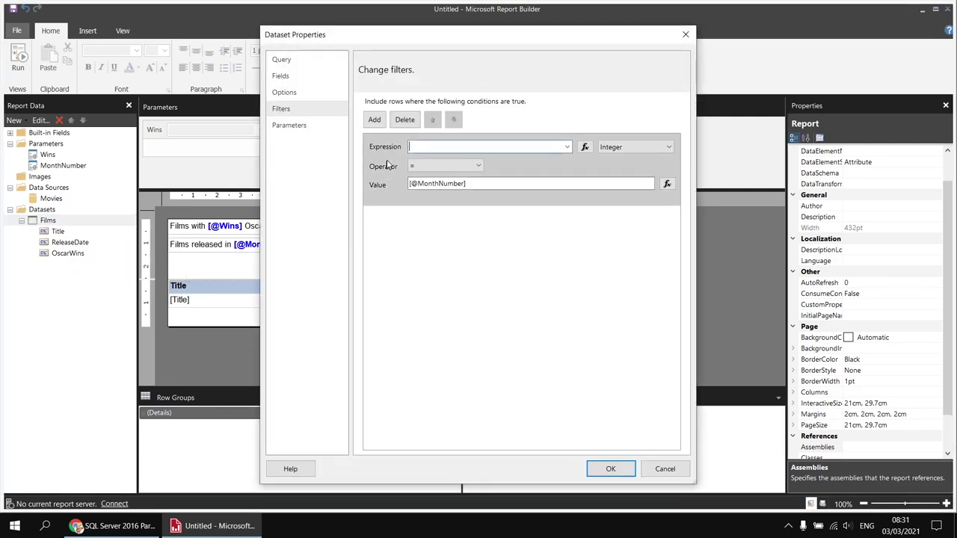
left_click(409, 120)
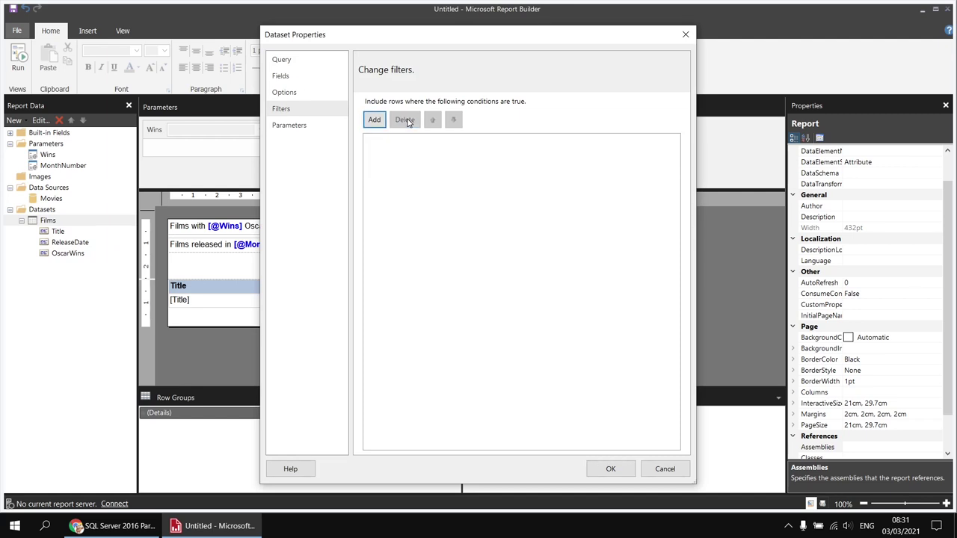
left_click(304, 63)
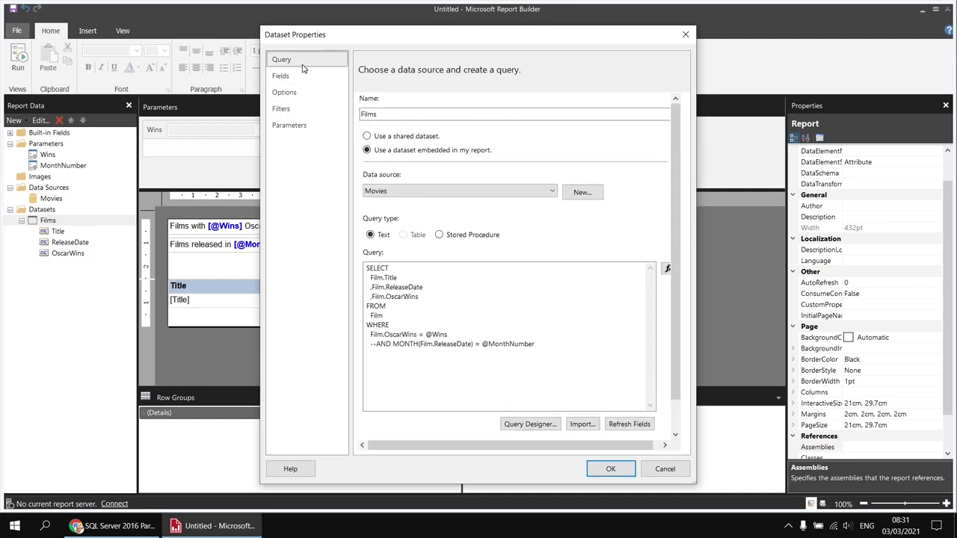
left_click(377, 344)
key("BackSpace")
key("BackSpace")
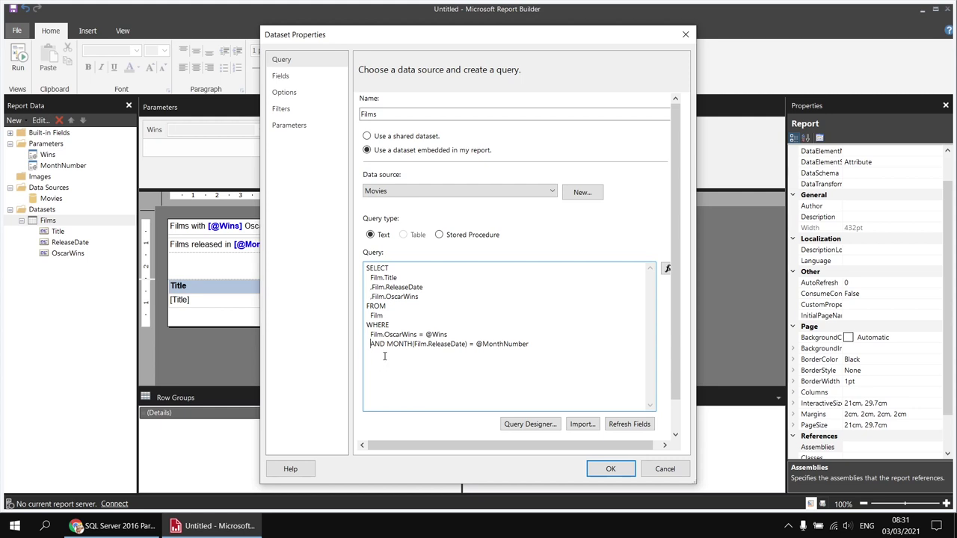
left_click(611, 469)
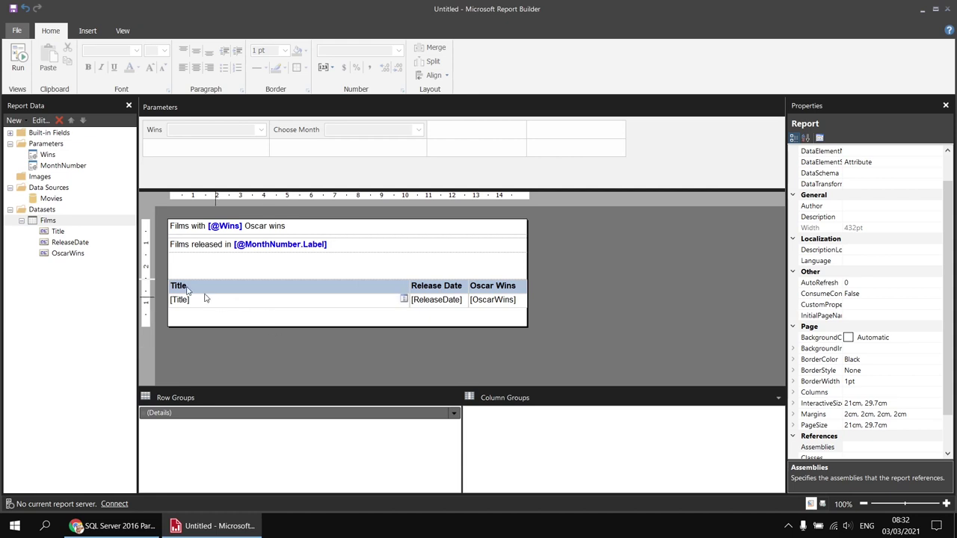
right_click(67, 223)
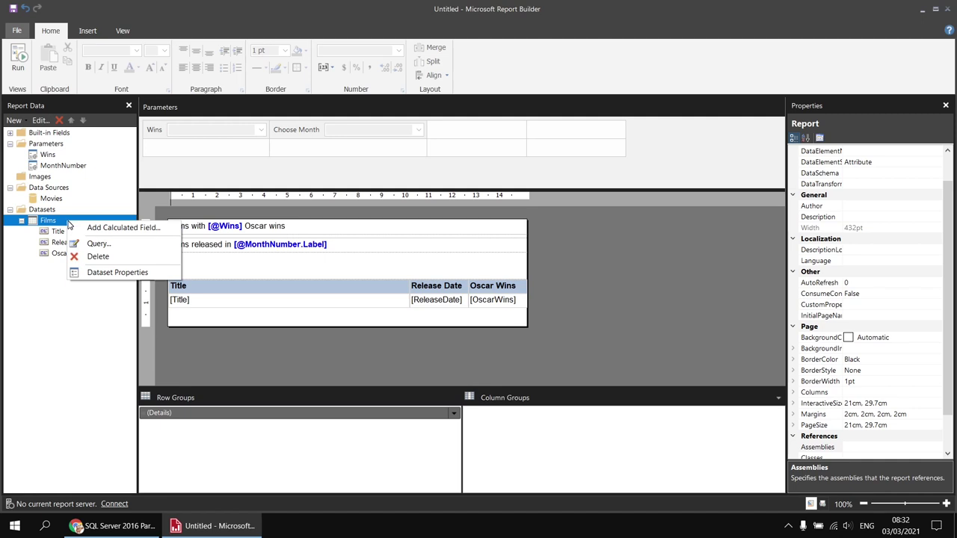
left_click(123, 276)
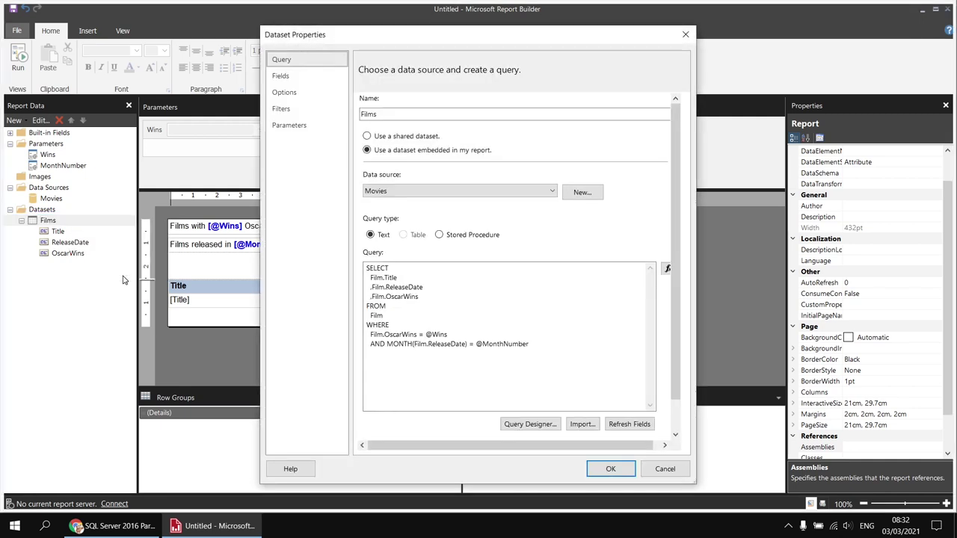
left_click(544, 343)
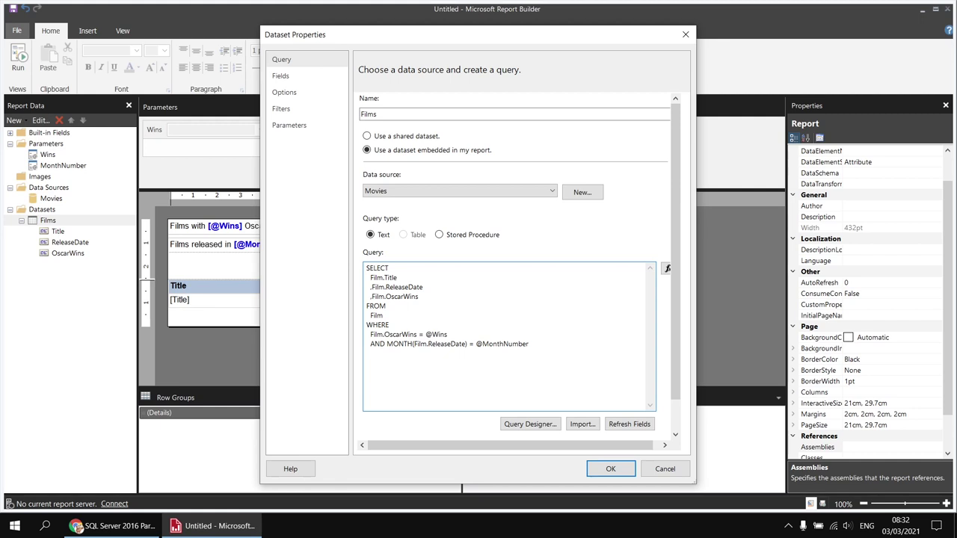
type("AND")
type("Film.GenreID = @GenreID")
left_click(610, 469)
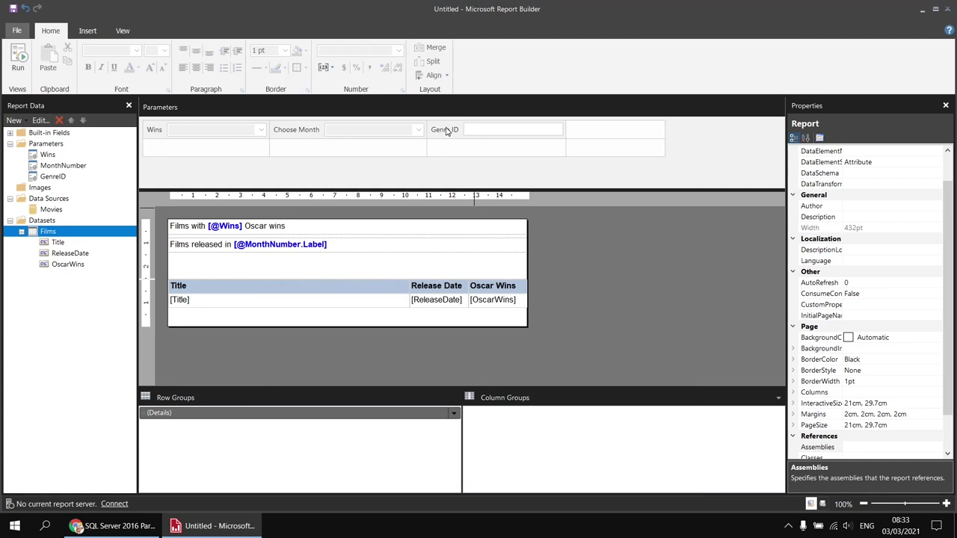
- Place the Genre ID parameter beneath Wins in the parameter grid and delete the two empty columns
left_click_drag(446, 130, 183, 156)
right_click(492, 131)
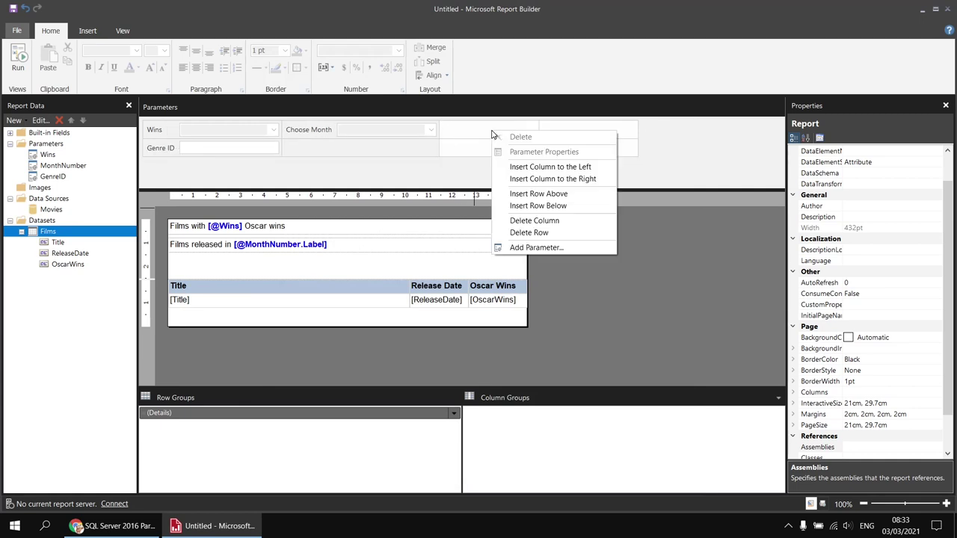
left_click(533, 222)
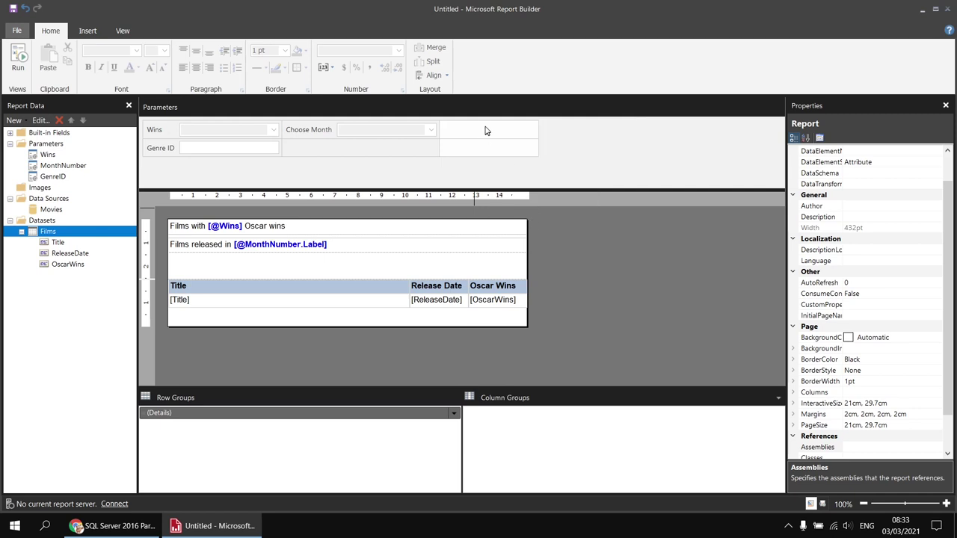
right_click(487, 129)
left_click(528, 217)
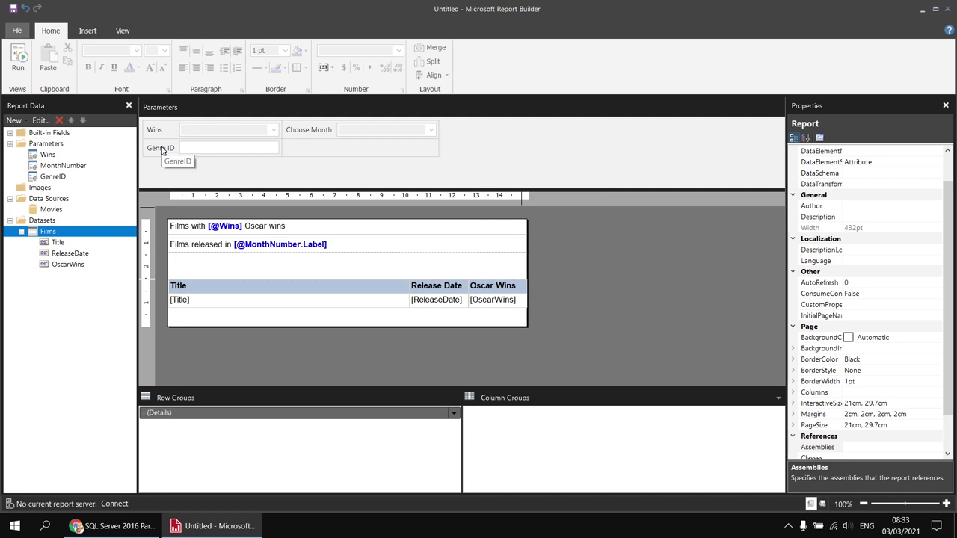
- Set the GenreID parameter's data type to Integer
double_click(162, 149)
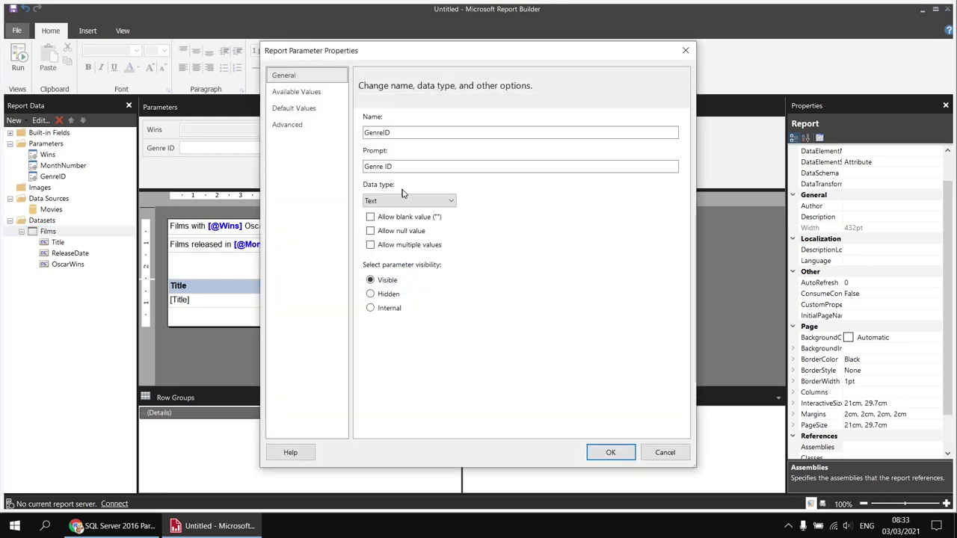
left_click(407, 202)
left_click(392, 239)
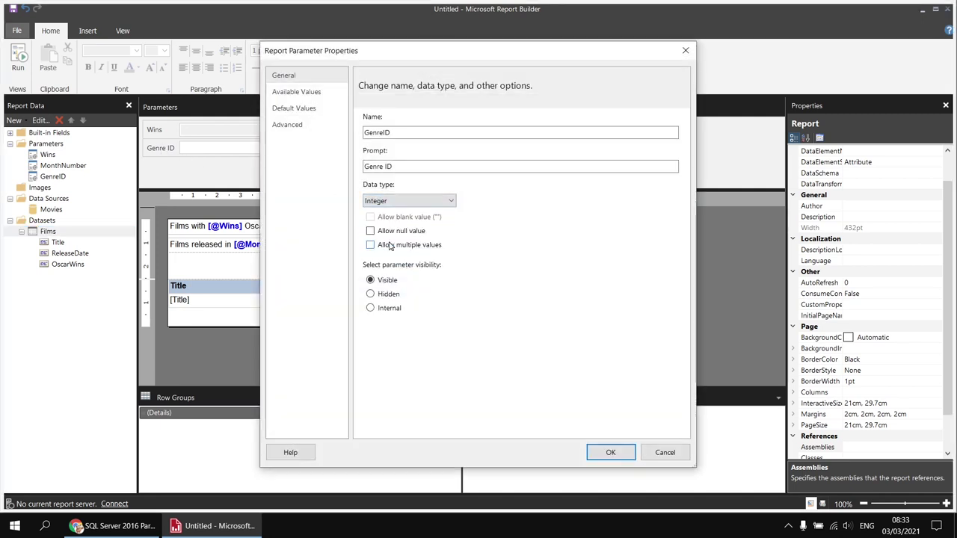
left_click(610, 452)
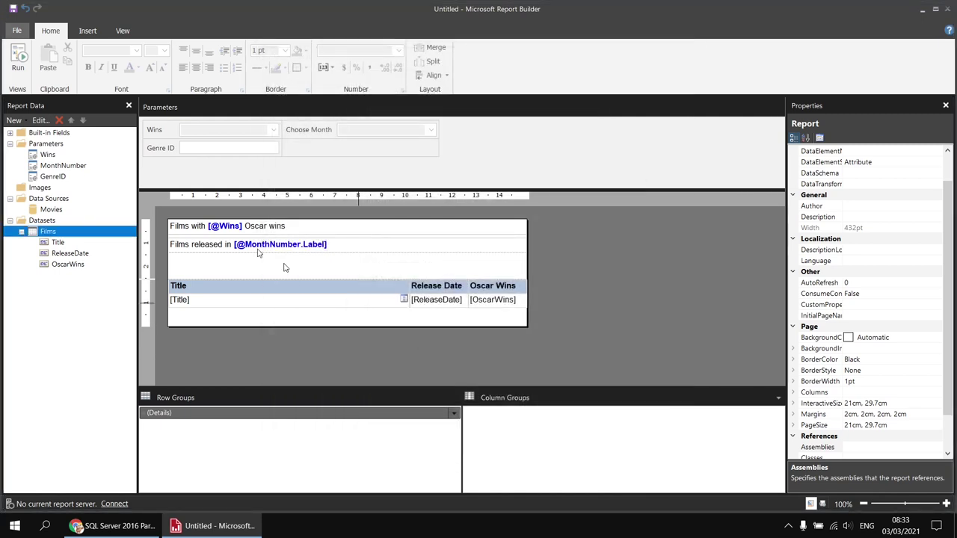
- Run the report with Genre ID 1 to check which films it lists
left_click(17, 66)
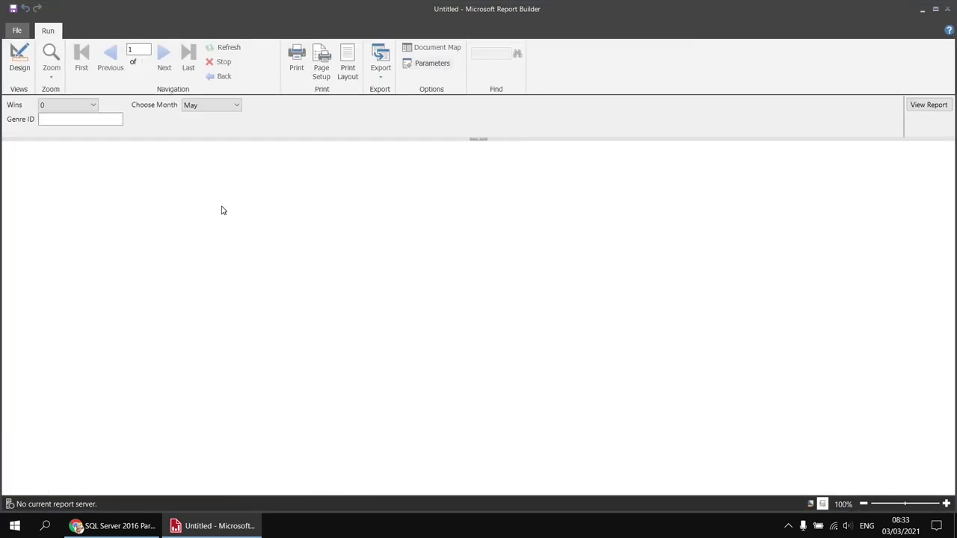
left_click(80, 121)
type("1")
key("Return")
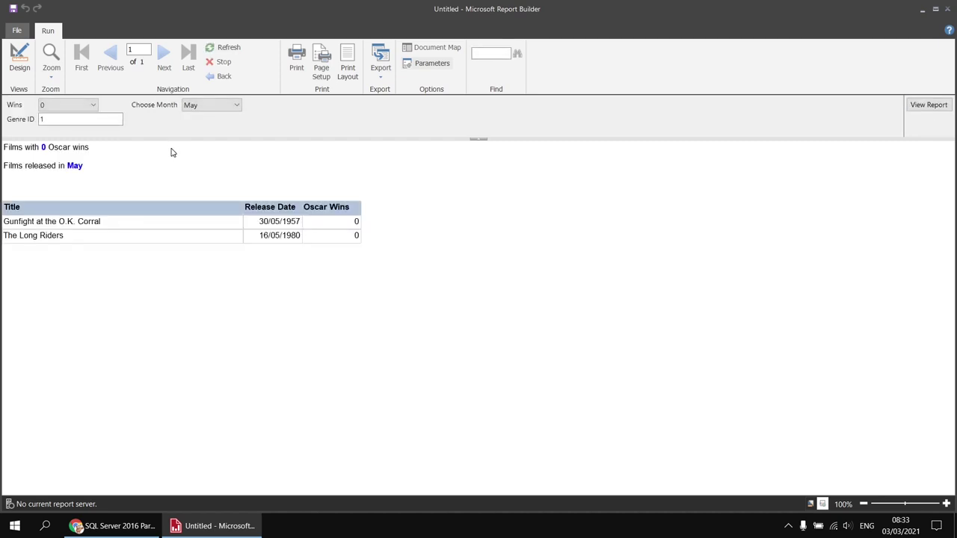
- View the report with Genre ID 2 and with Genre ID 3 to compare the films listed
double_click(42, 122)
type("2")
key("Return")
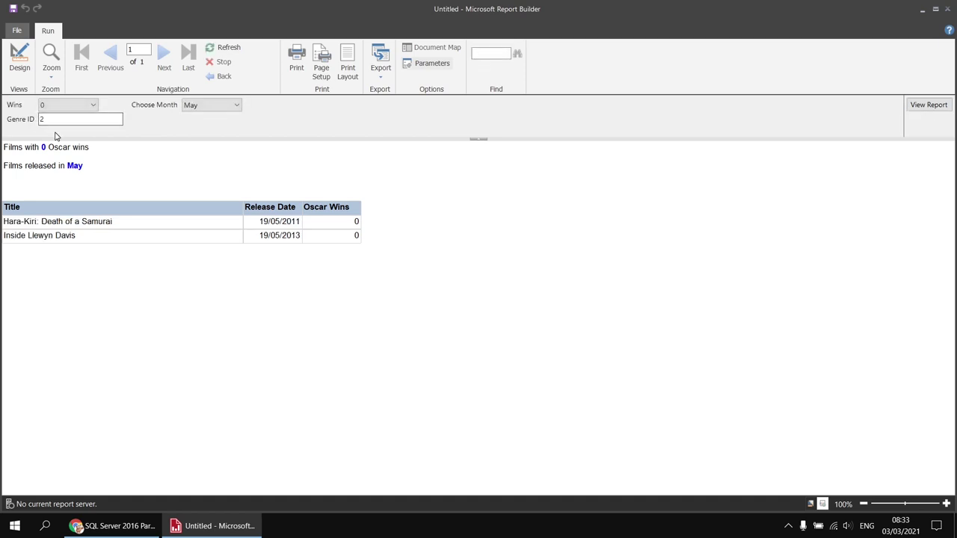
double_click(43, 120)
type("3")
key("Return")
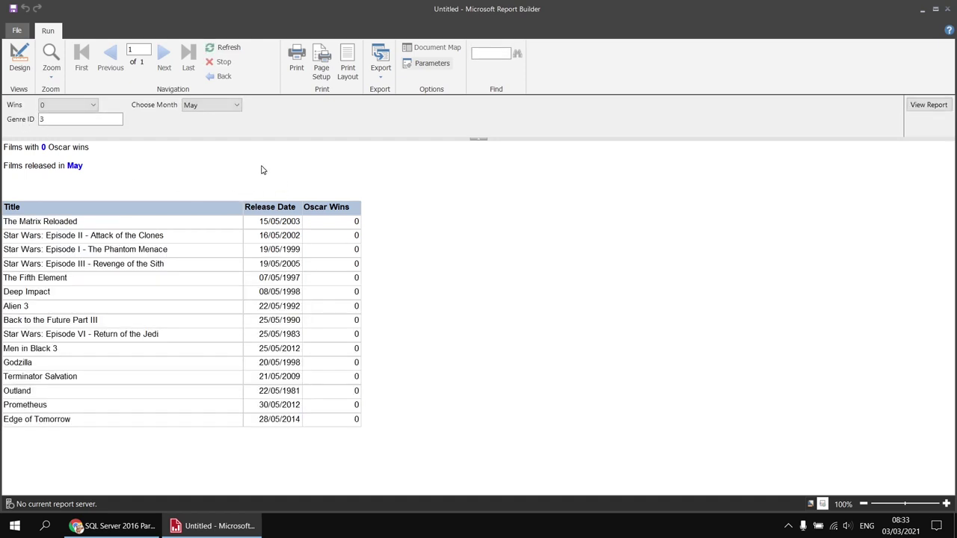
left_click(62, 121)
left_click(98, 120)
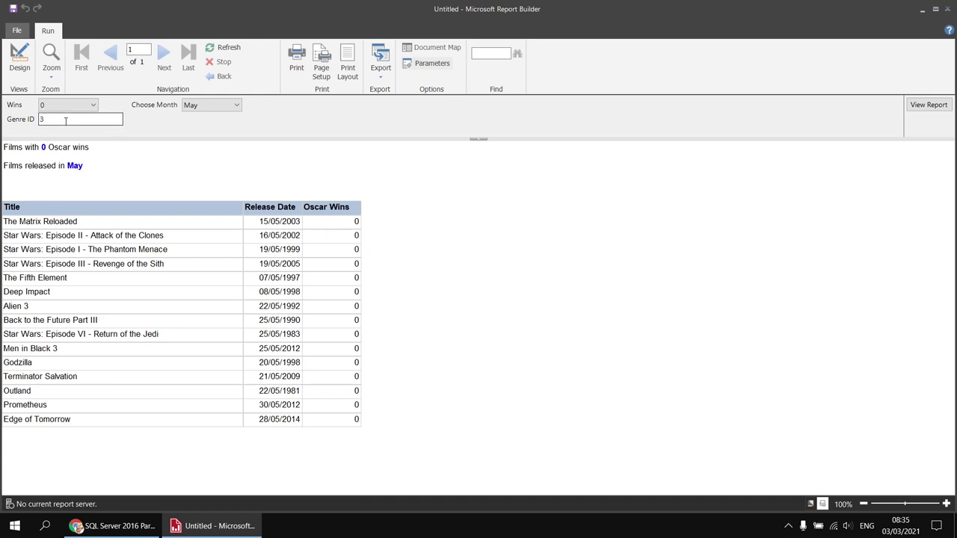
- Return to the report design and start a new dataset named GenreList on the Movies data source
left_click(18, 63)
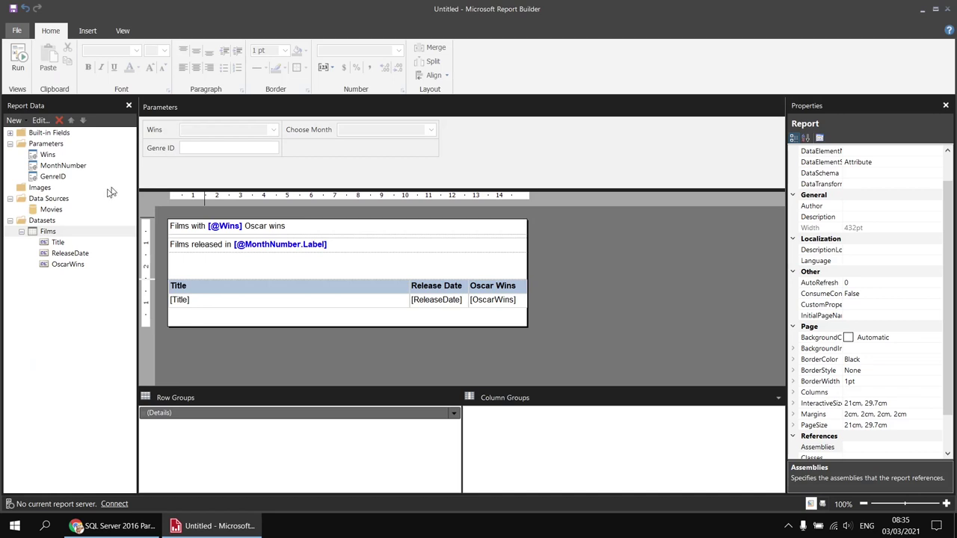
left_click(58, 213)
right_click(58, 213)
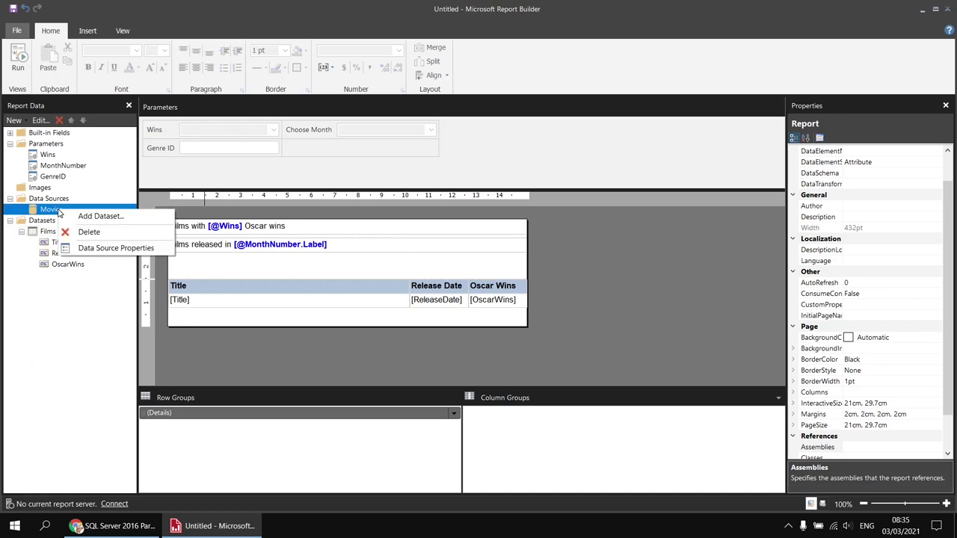
left_click(109, 219)
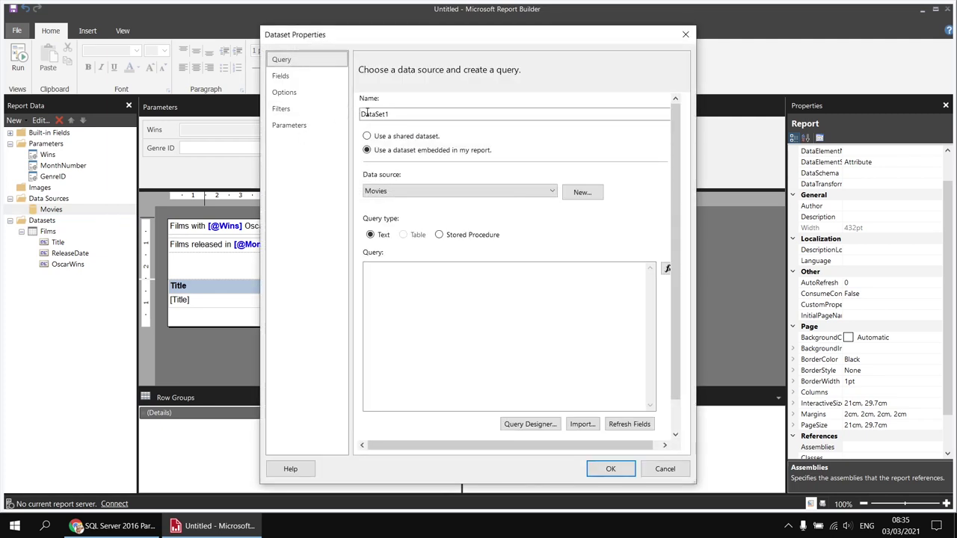
type("GenreList")
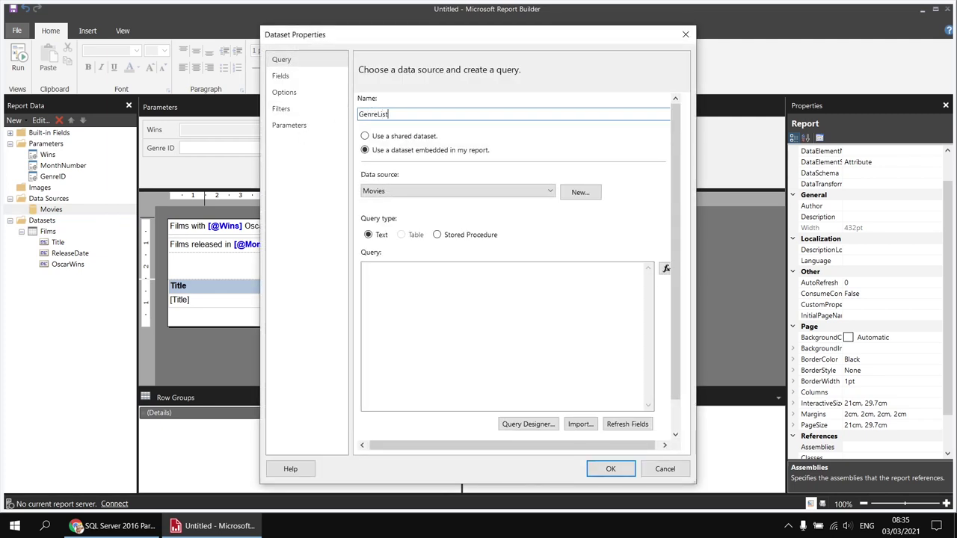
- Build the GenreList query from the GenreID and Genre fields of the Genre table
left_click(528, 424)
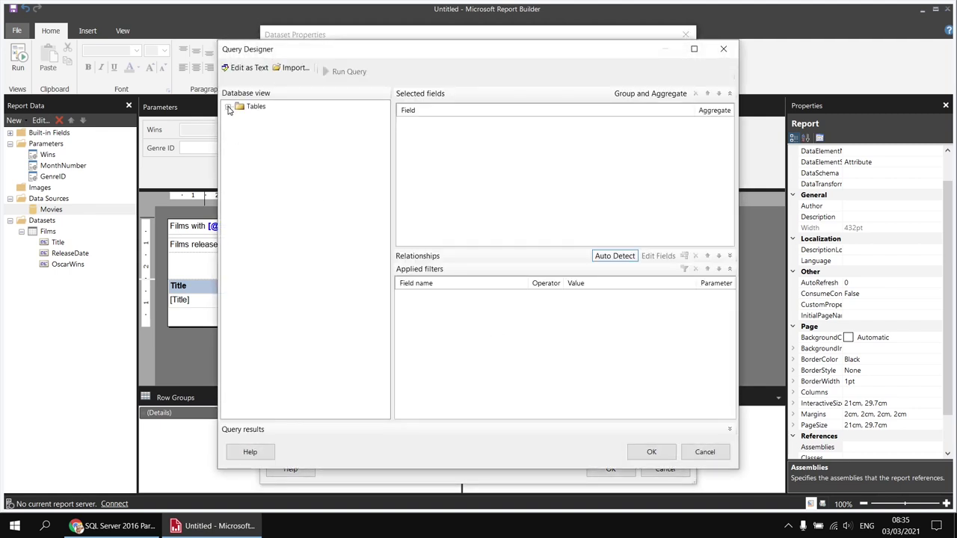
left_click(229, 107)
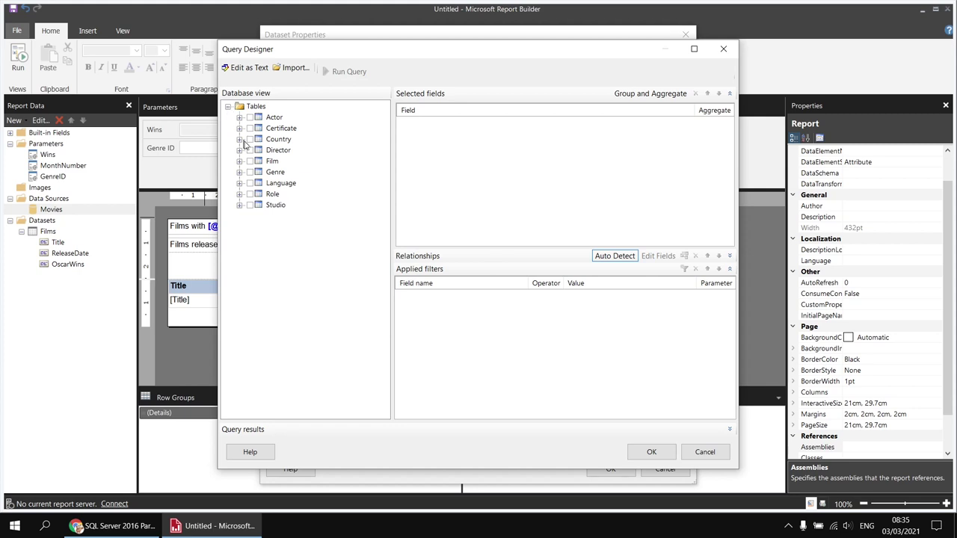
left_click(240, 172)
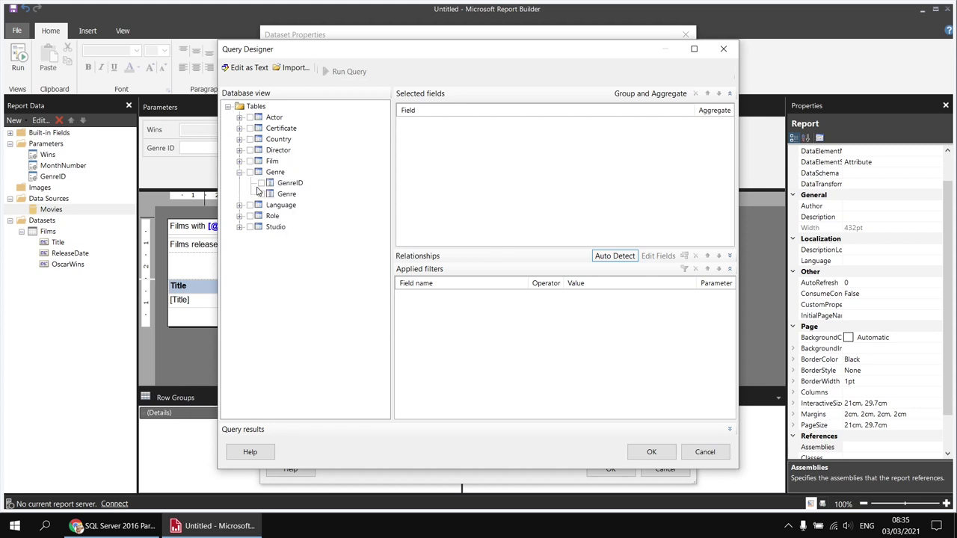
left_click(261, 183)
left_click(262, 194)
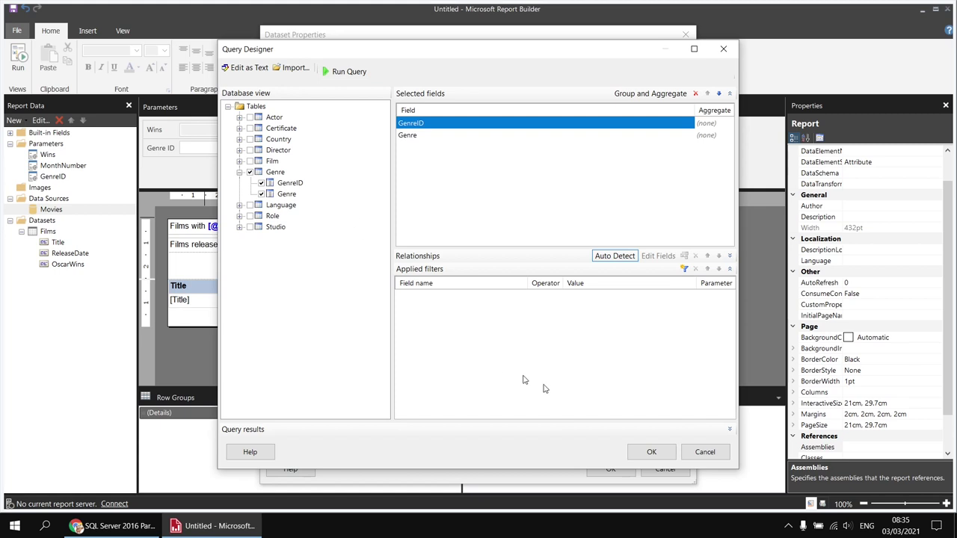
left_click(648, 452)
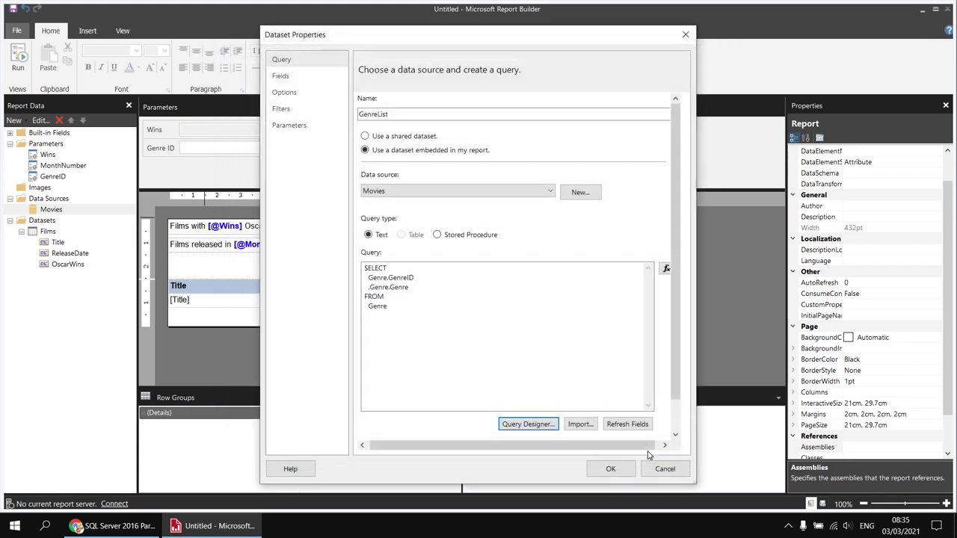
- Add an ORDER BY Genre.Genre clause to the end of the GenreList query and save the dataset
left_click(394, 307)
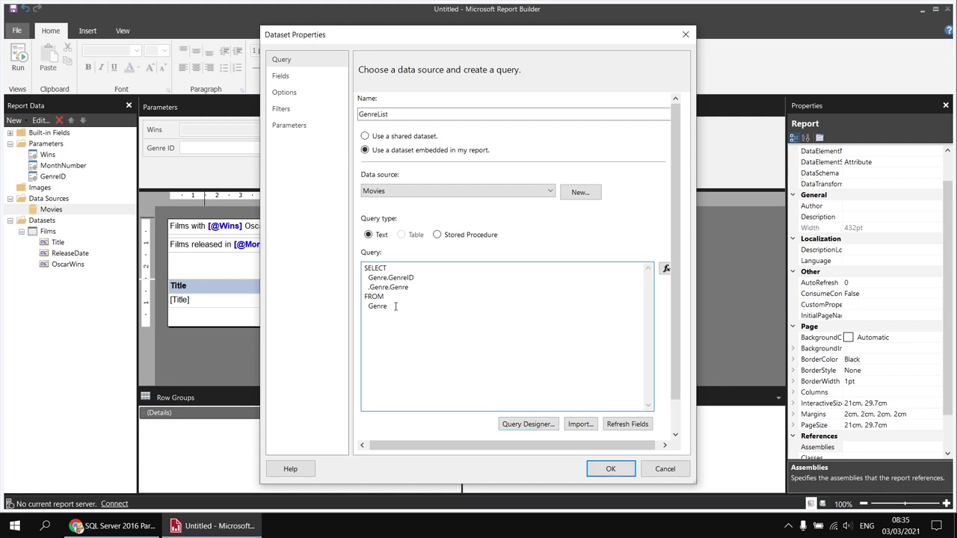
type("ORDER BY")
key("Return")
left_click_drag(369, 287, 409, 288)
key("ctrl+c")
left_click(389, 321)
key("ctrl+v")
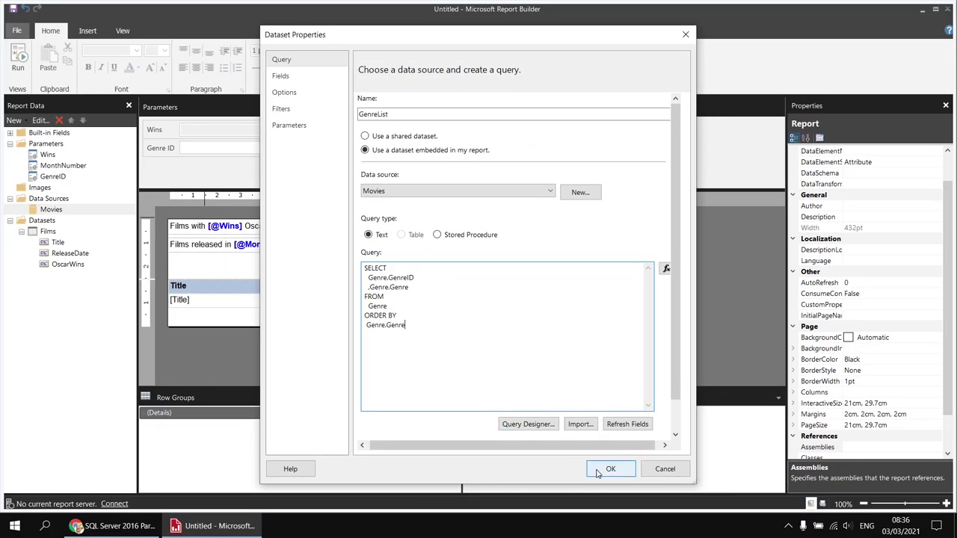
left_click(610, 468)
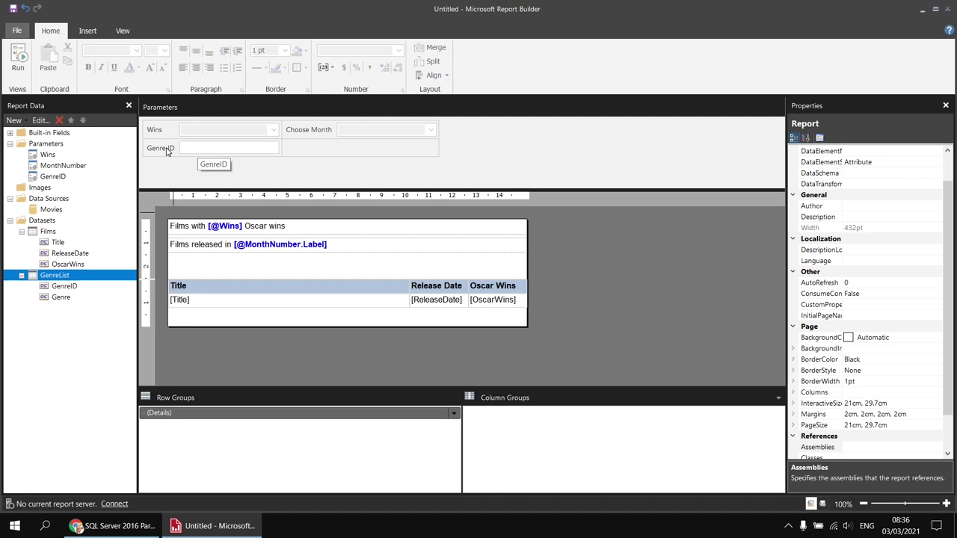
- Change the GenreID parameter's prompt to Choose Genre
double_click(166, 151)
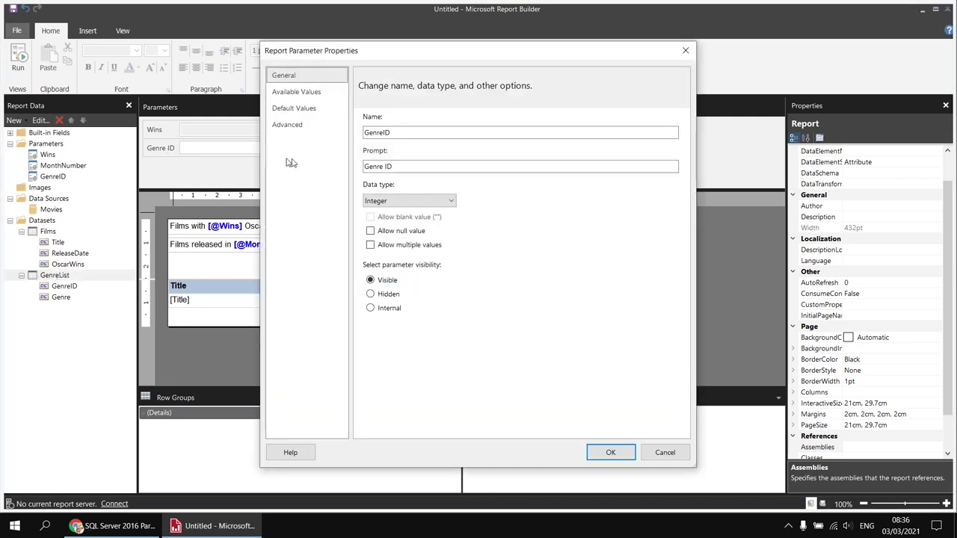
left_click_drag(392, 166, 380, 166)
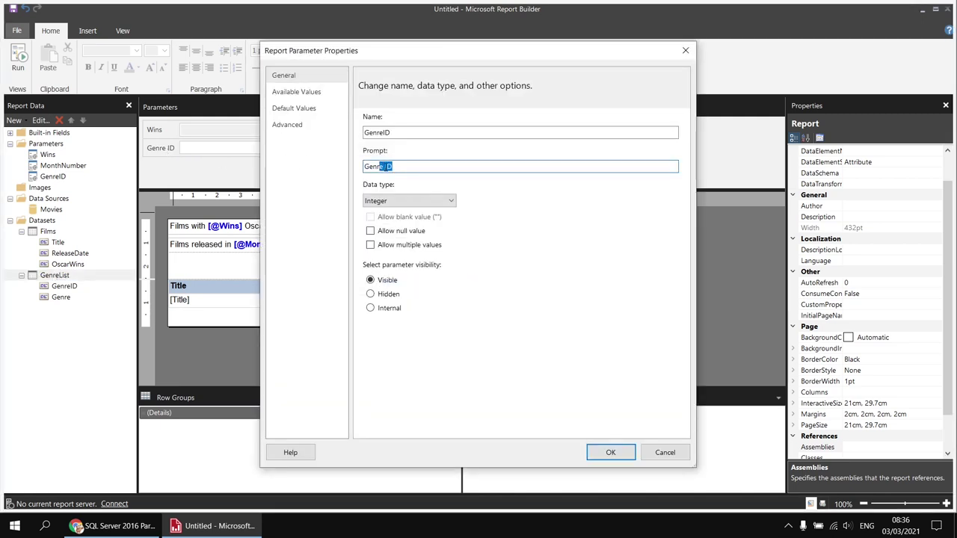
type("e")
left_click(365, 166)
type("Choose")
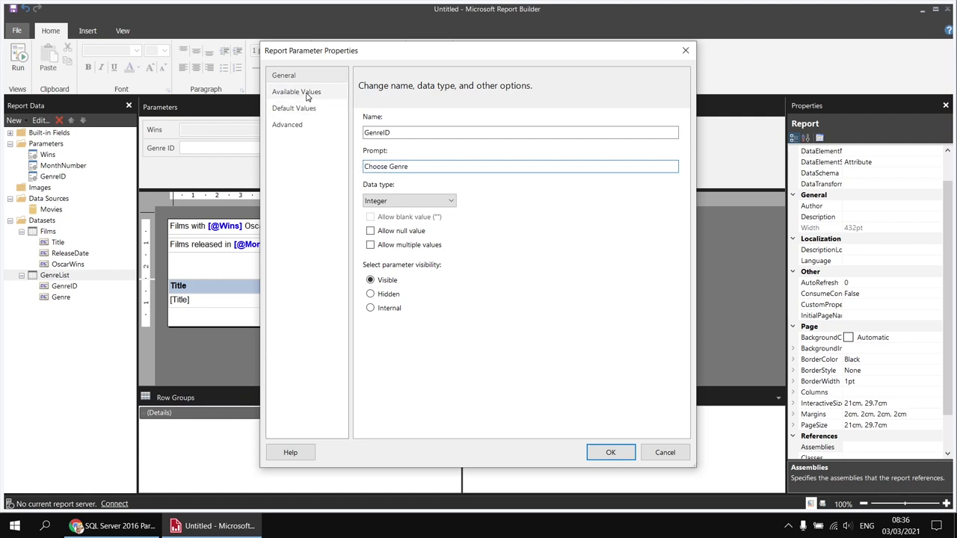
- Get the GenreID parameter's available values from the GenreList dataset, with GenreID as value field and Genre as label field
left_click(306, 94)
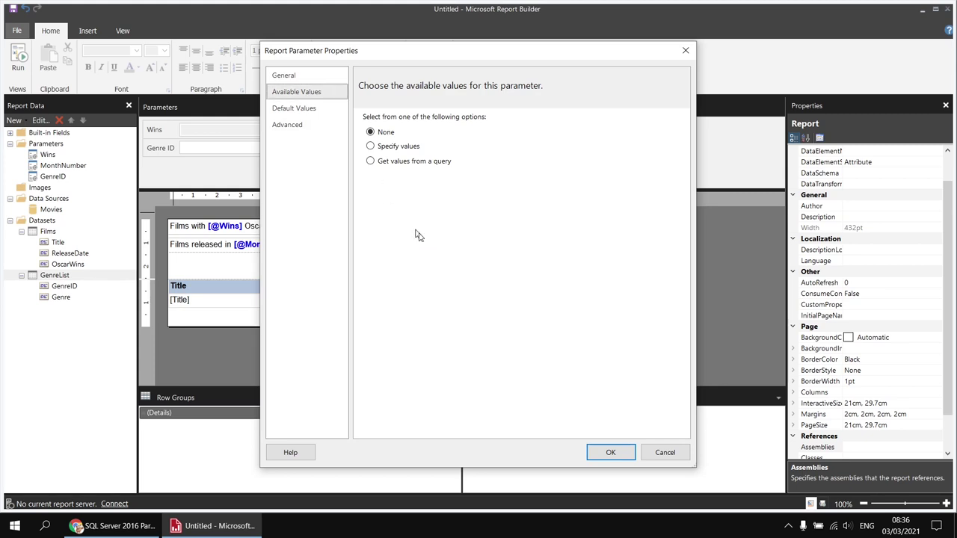
left_click(372, 163)
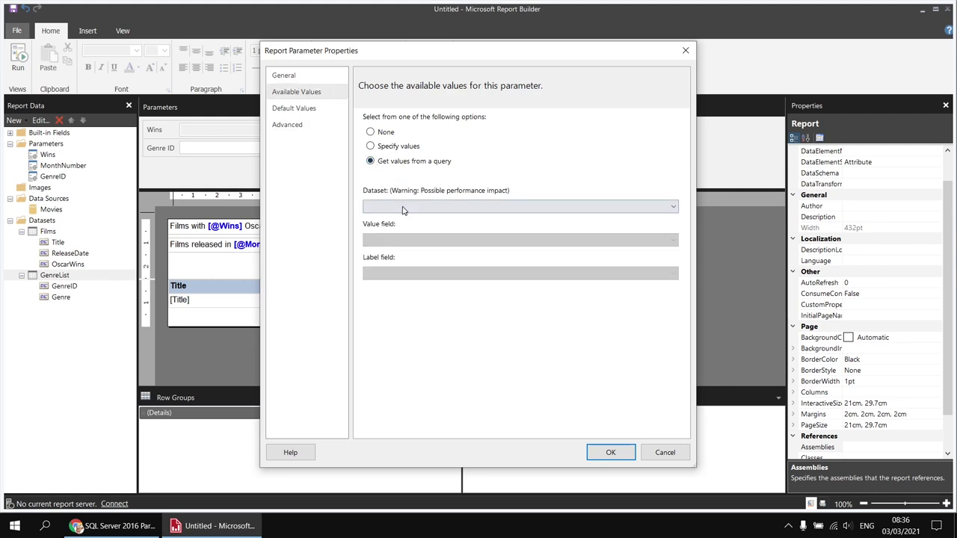
left_click(405, 209)
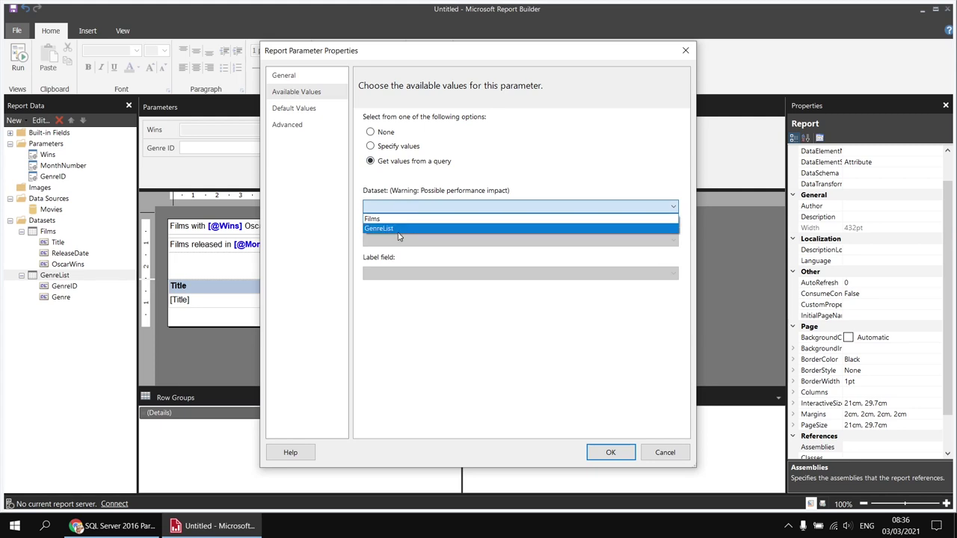
left_click(397, 230)
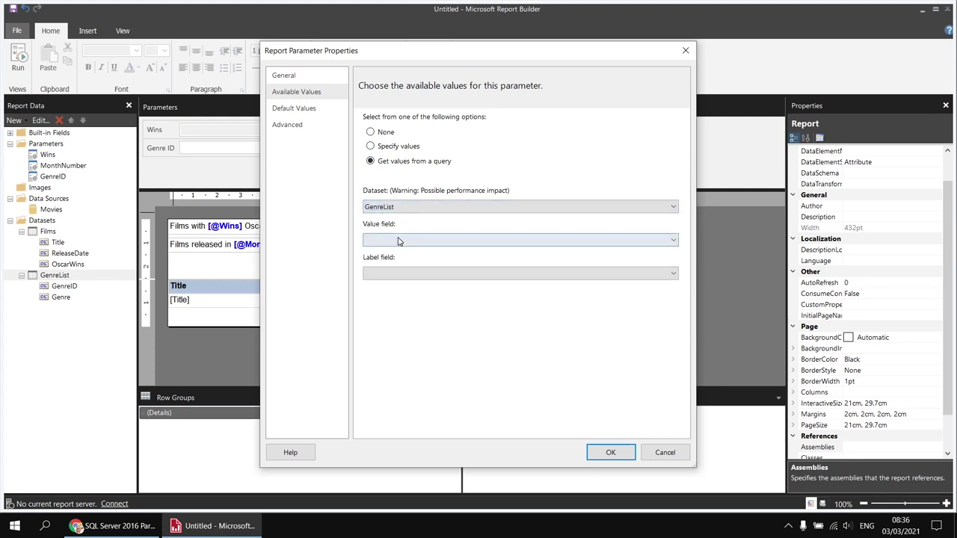
left_click(399, 241)
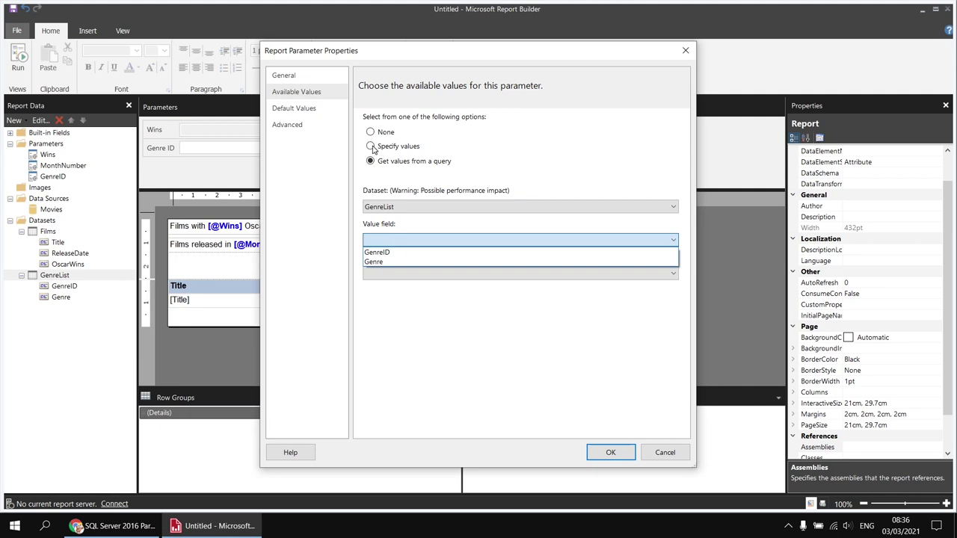
left_click(394, 254)
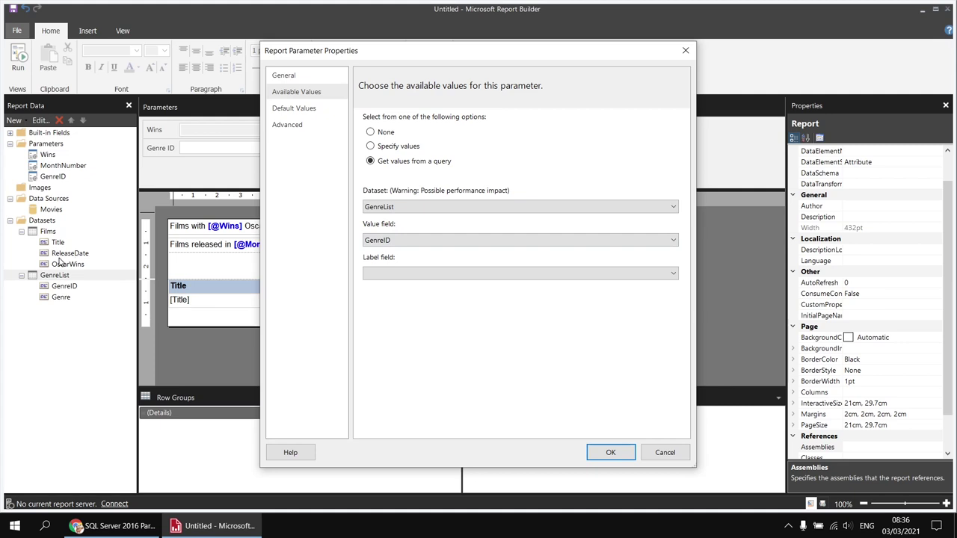
left_click(388, 276)
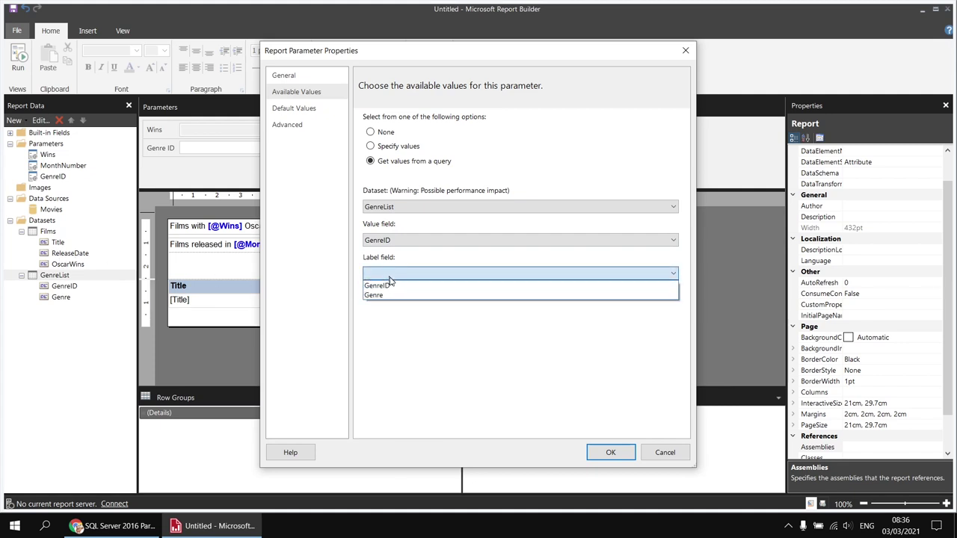
left_click(384, 297)
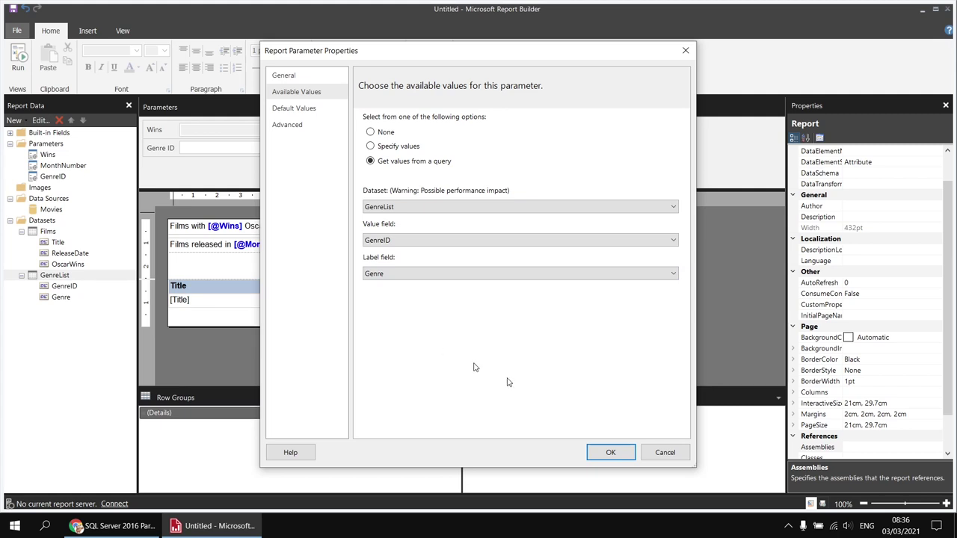
left_click(612, 453)
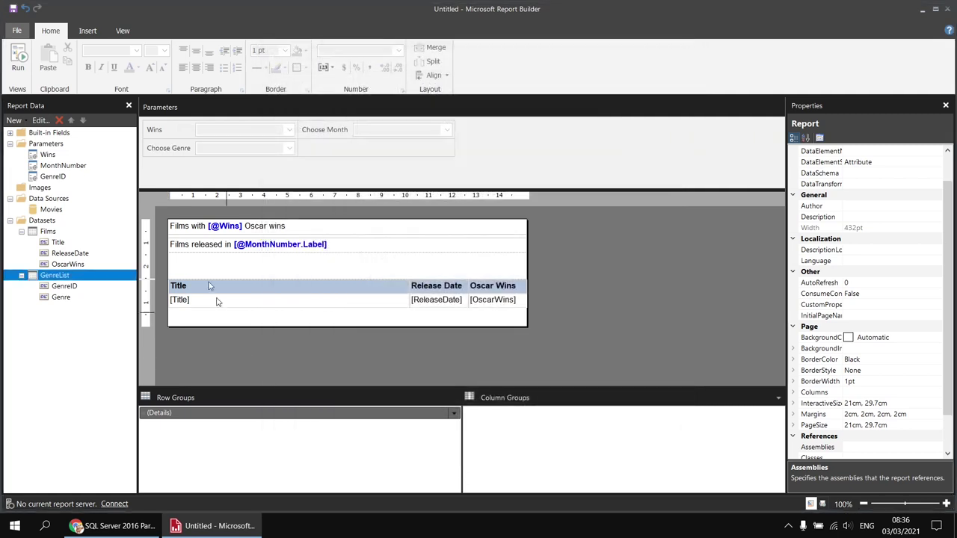
- Run the report for the Science Fiction genre and for the Action genre to check the films listed
left_click(21, 67)
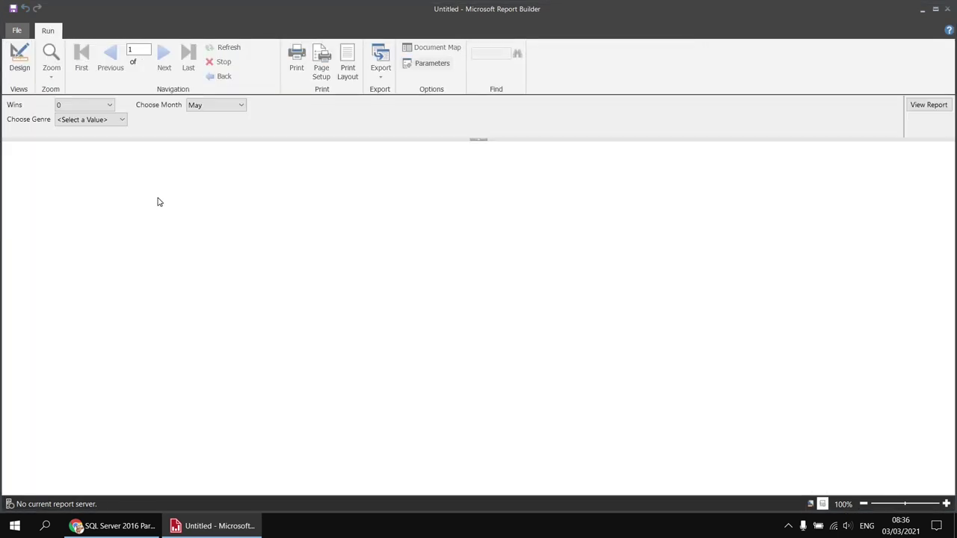
left_click(122, 121)
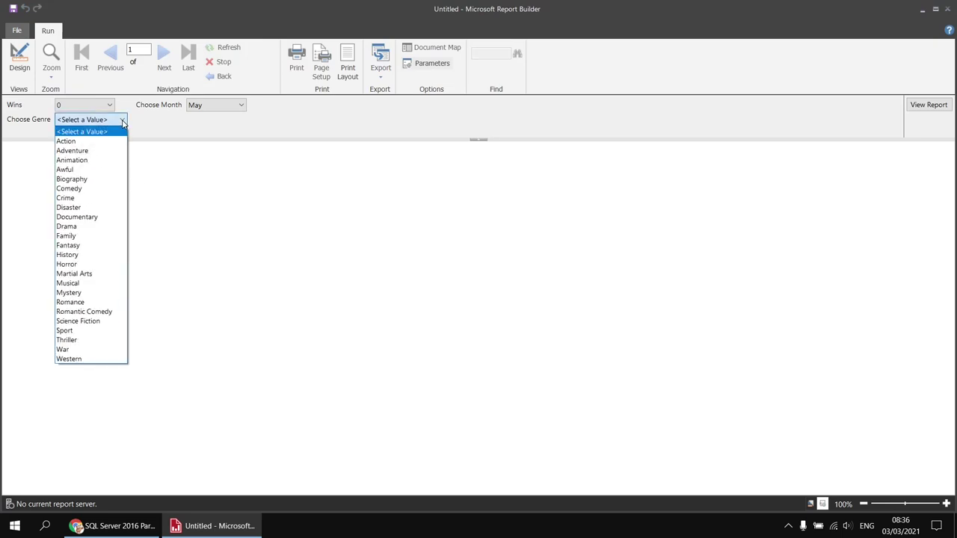
left_click(93, 323)
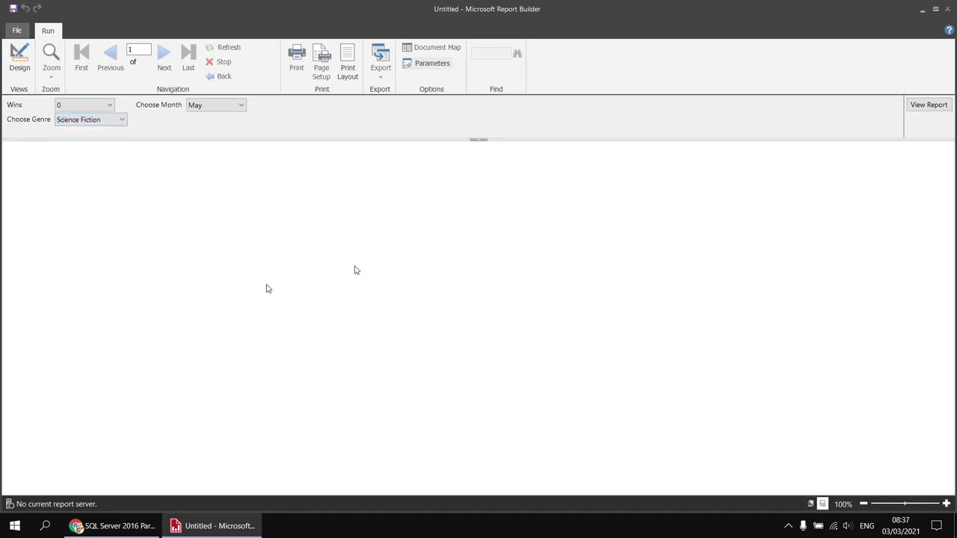
left_click(926, 108)
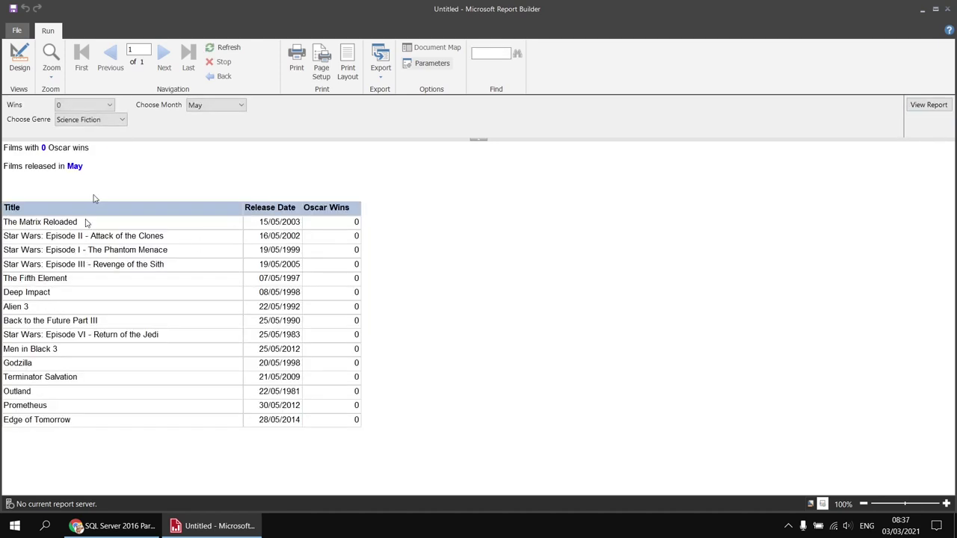
left_click(120, 120)
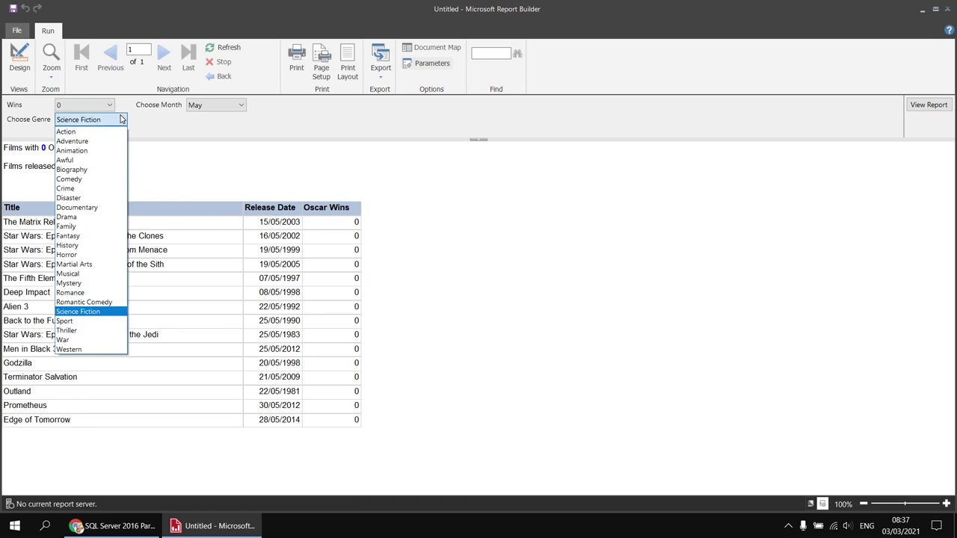
left_click(71, 133)
left_click(926, 109)
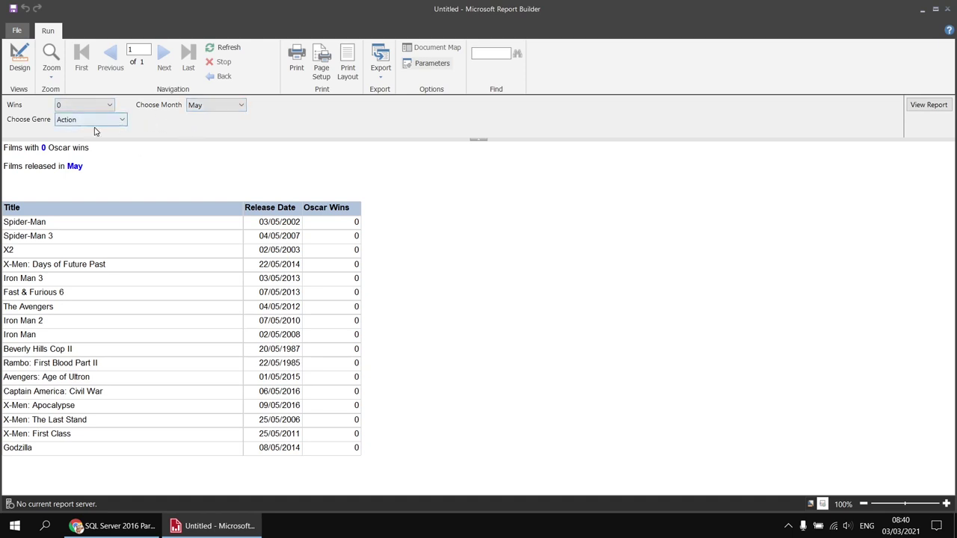
- Specify 3 as the default value of the GenreID parameter and run the report
left_click(20, 60)
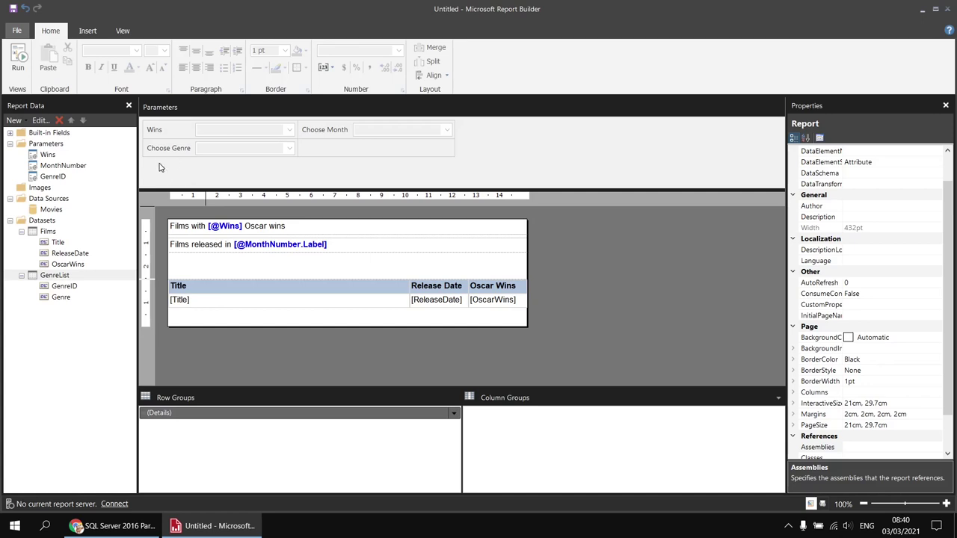
double_click(170, 150)
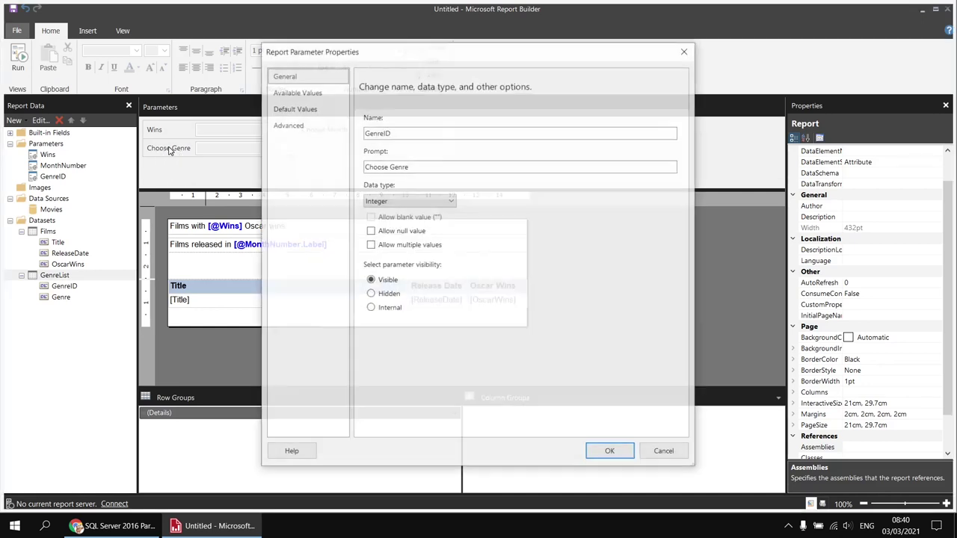
left_click(303, 113)
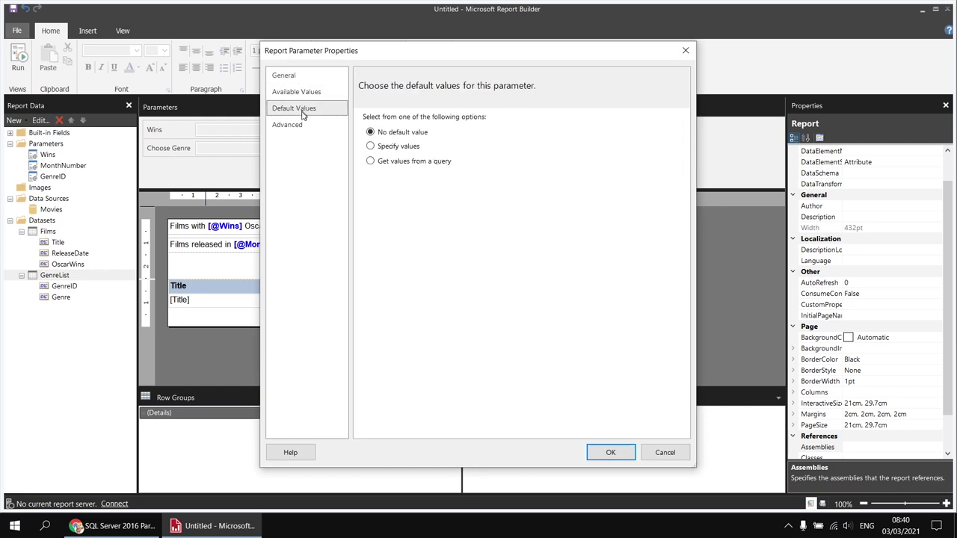
left_click(387, 148)
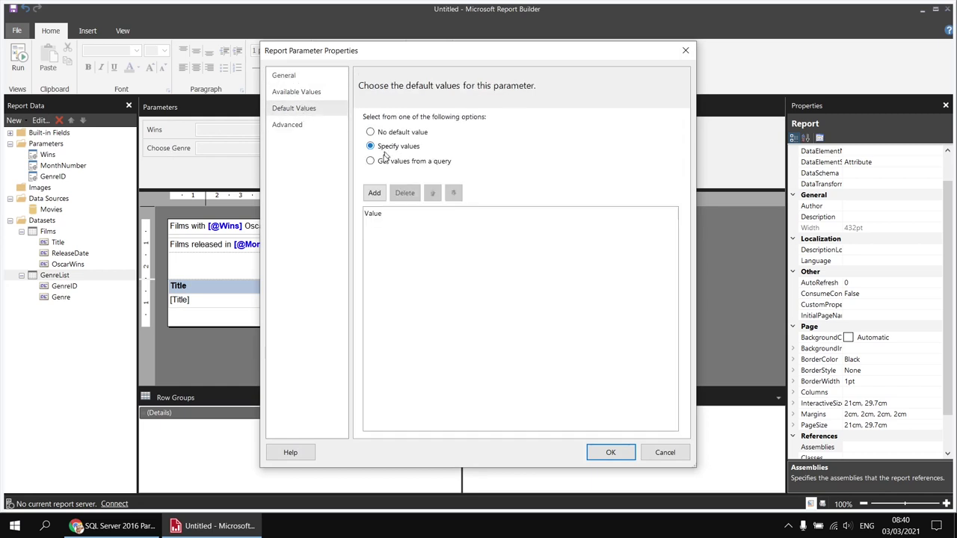
left_click(375, 195)
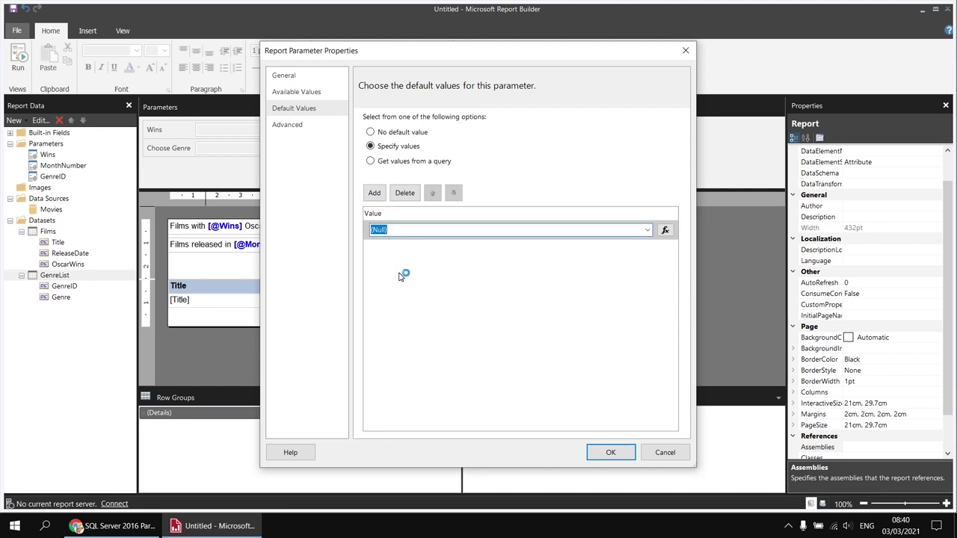
type("3")
left_click(614, 452)
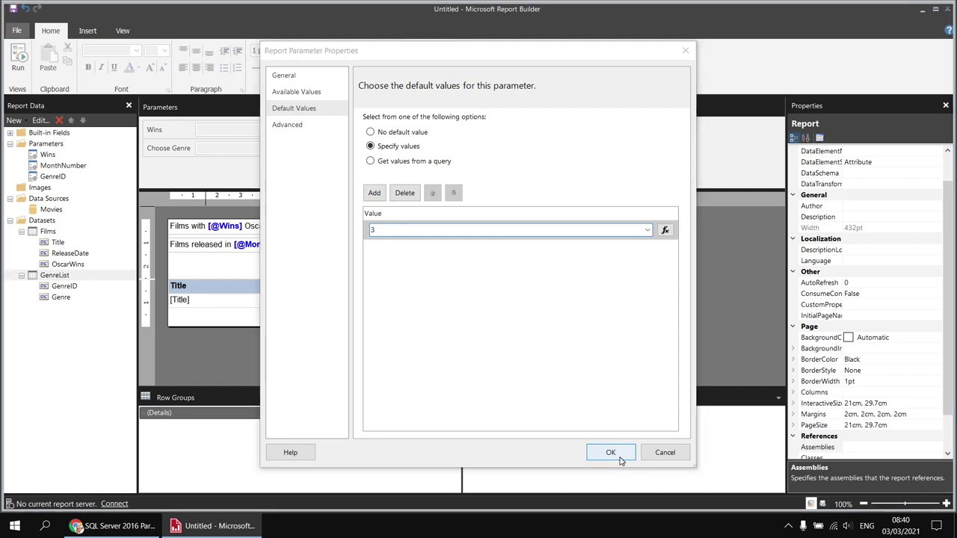
left_click(20, 62)
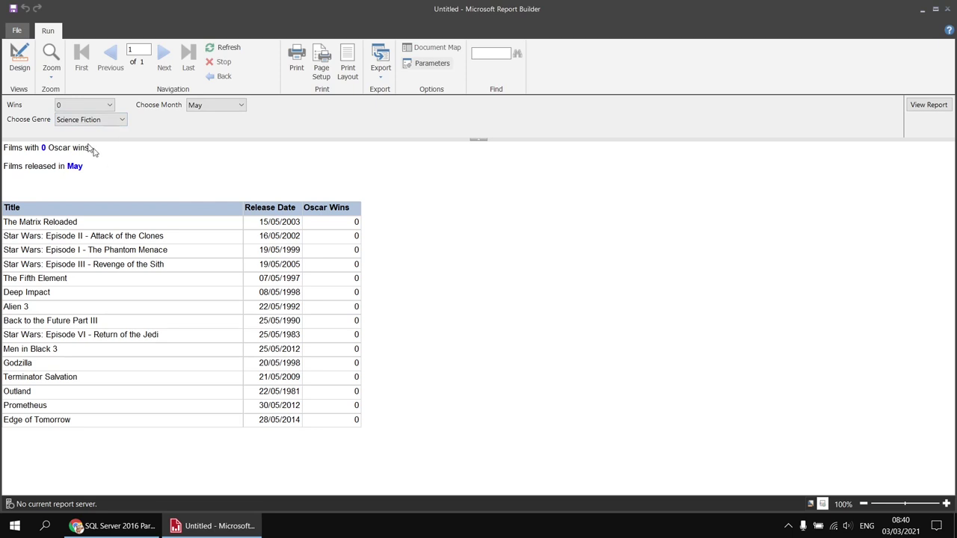
- Insert the GenreID parameter at the start of the Oscar wins heading in the design and make the following word lowercase "films"
left_click(20, 60)
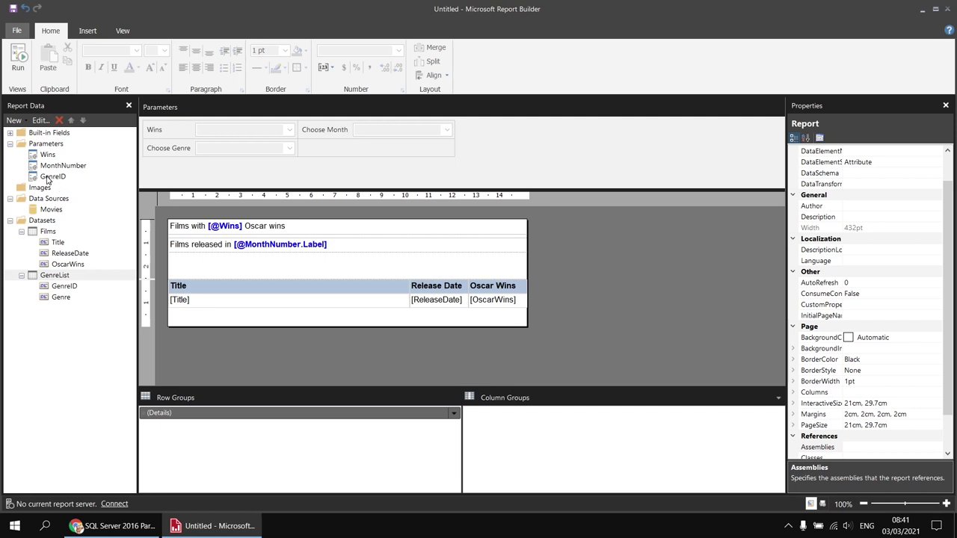
left_click_drag(47, 180, 172, 229)
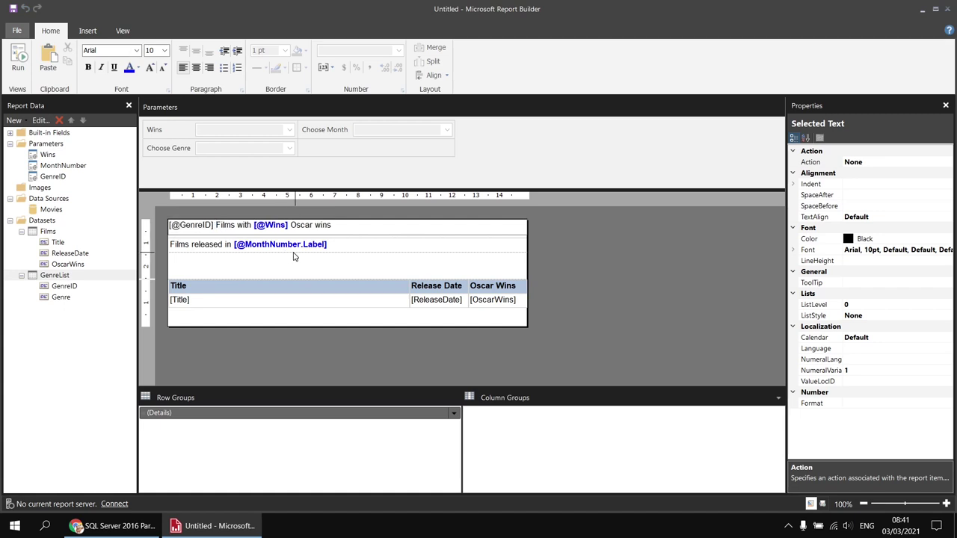
key("Delete")
type("f")
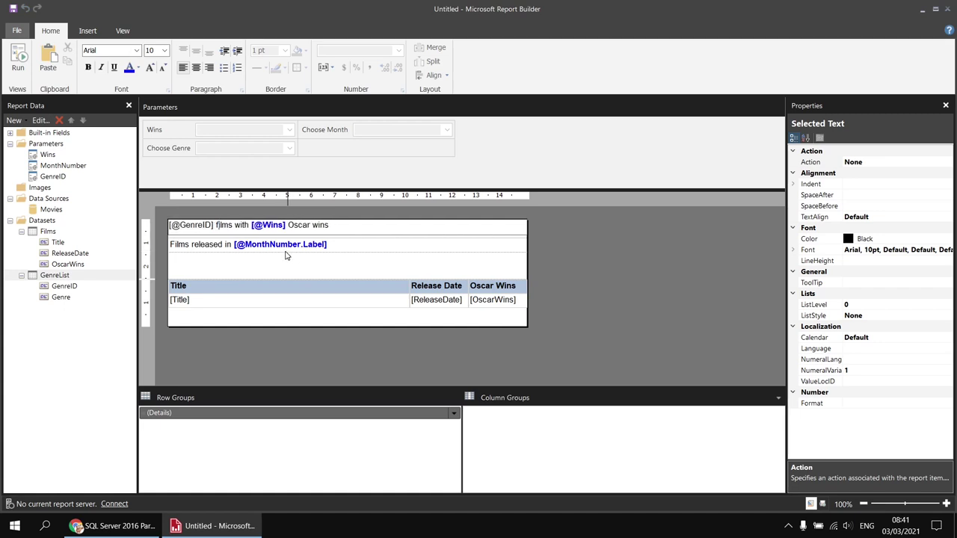
- Change the genre placeholder's expression to =Parameters!GenreID.Label and format it bold and blue
right_click(190, 225)
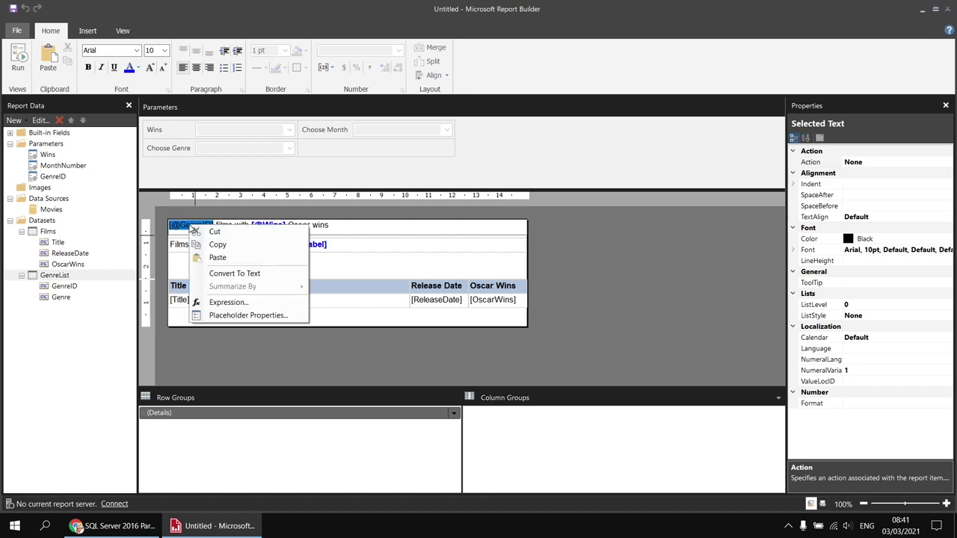
left_click(229, 303)
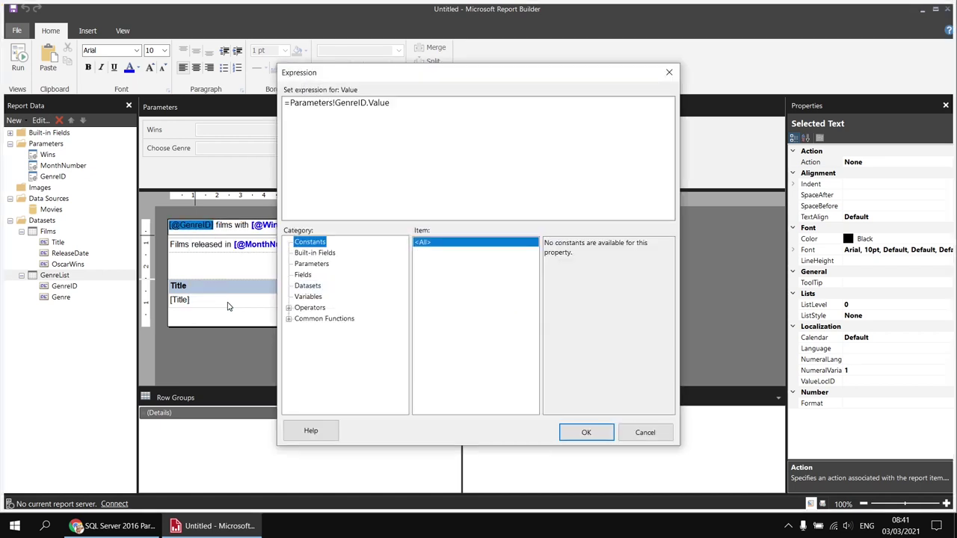
left_click_drag(369, 105, 390, 104)
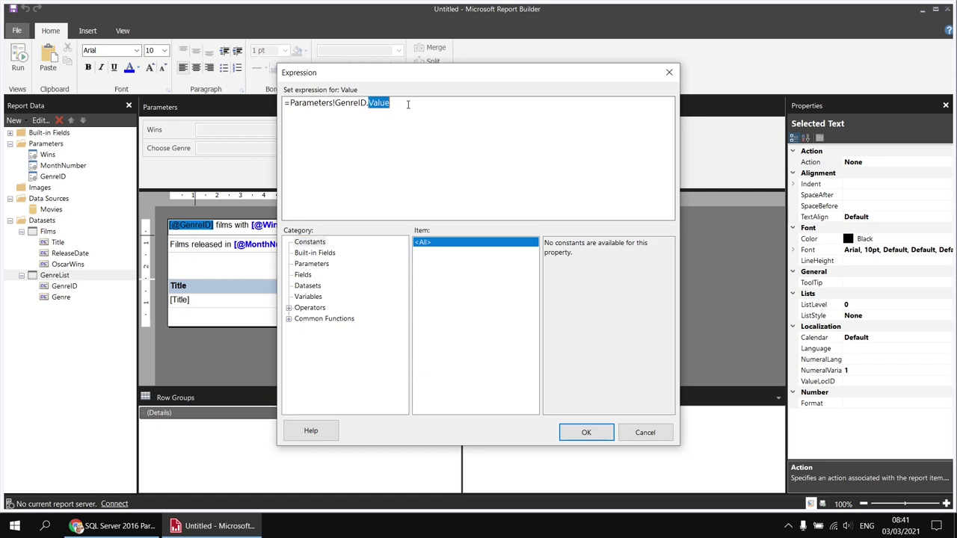
type("Labe")
left_click(586, 432)
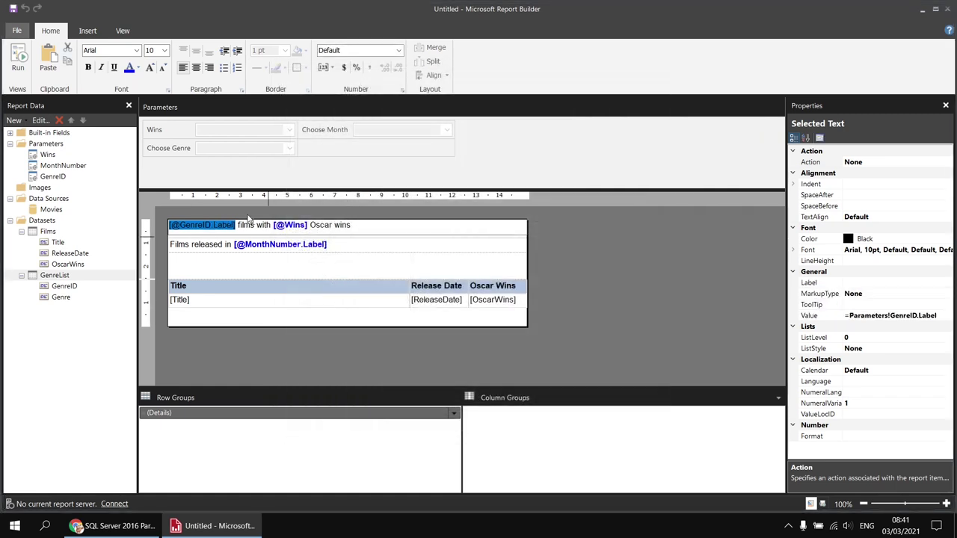
left_click(129, 67)
left_click(89, 68)
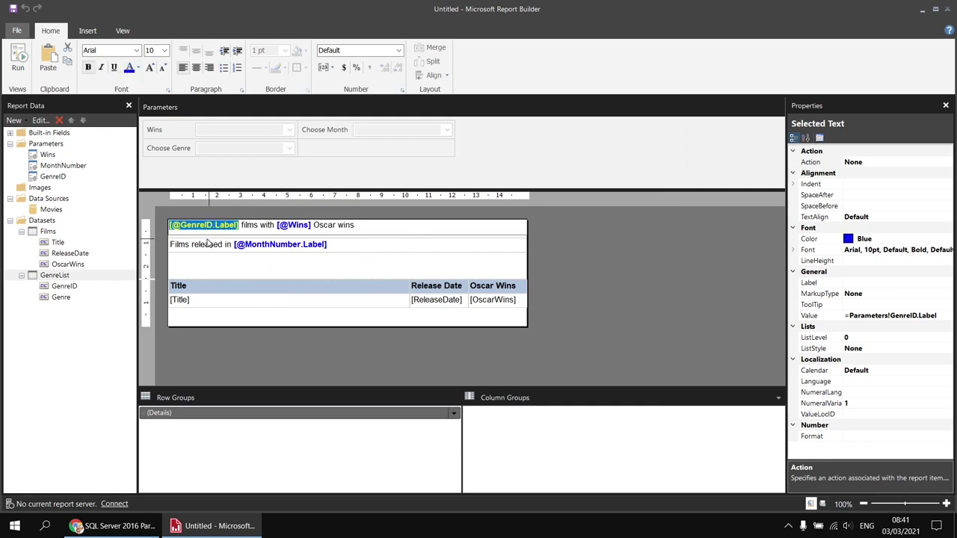
left_click(360, 226)
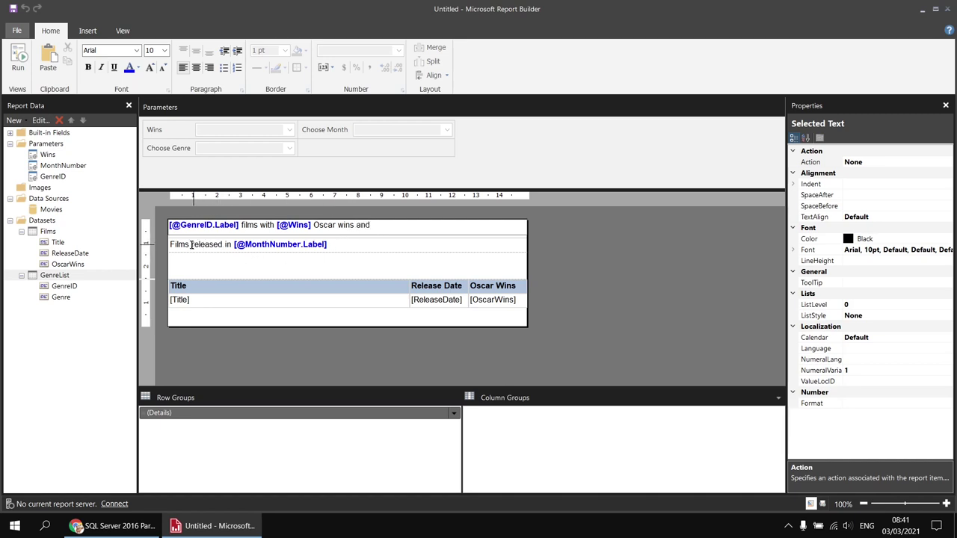
left_click_drag(192, 244, 272, 244)
key("ctrl+c")
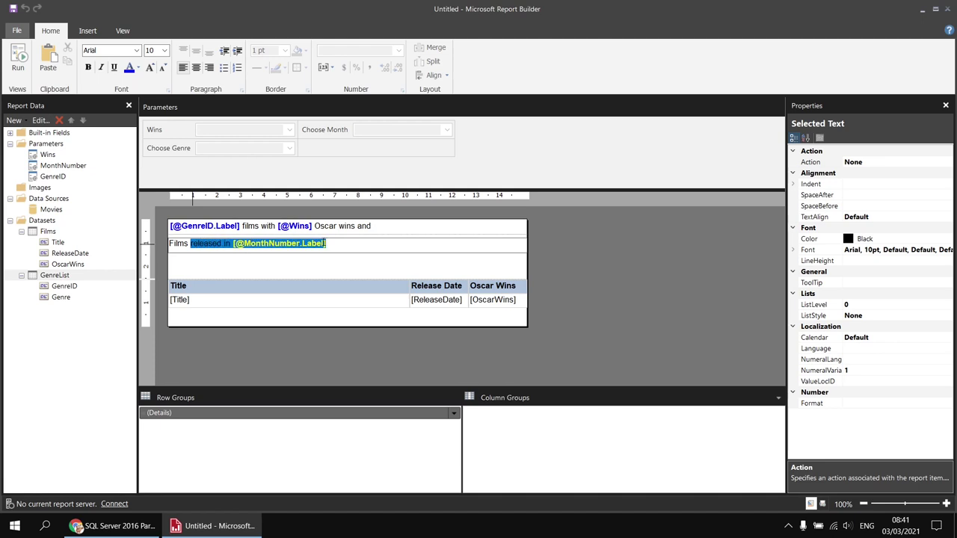
left_click(395, 227)
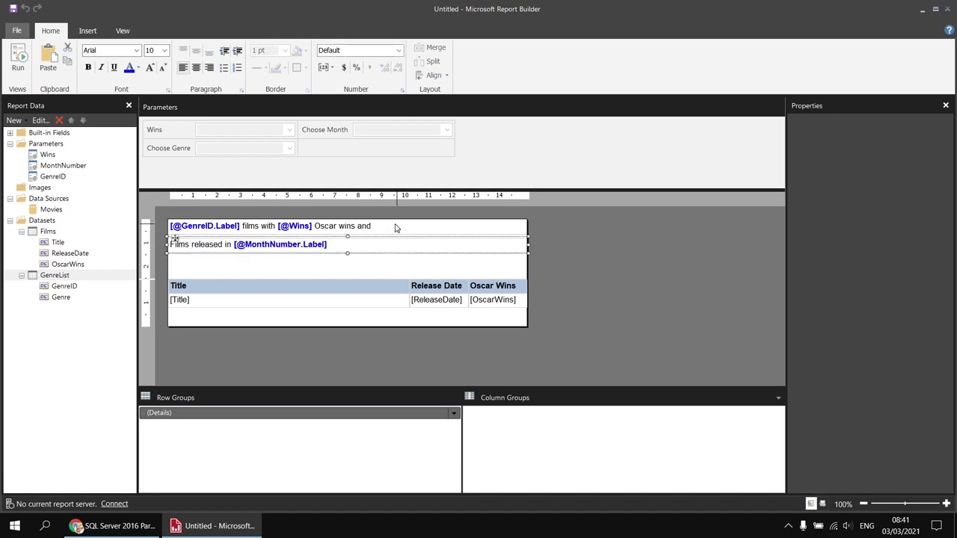
left_click(374, 225)
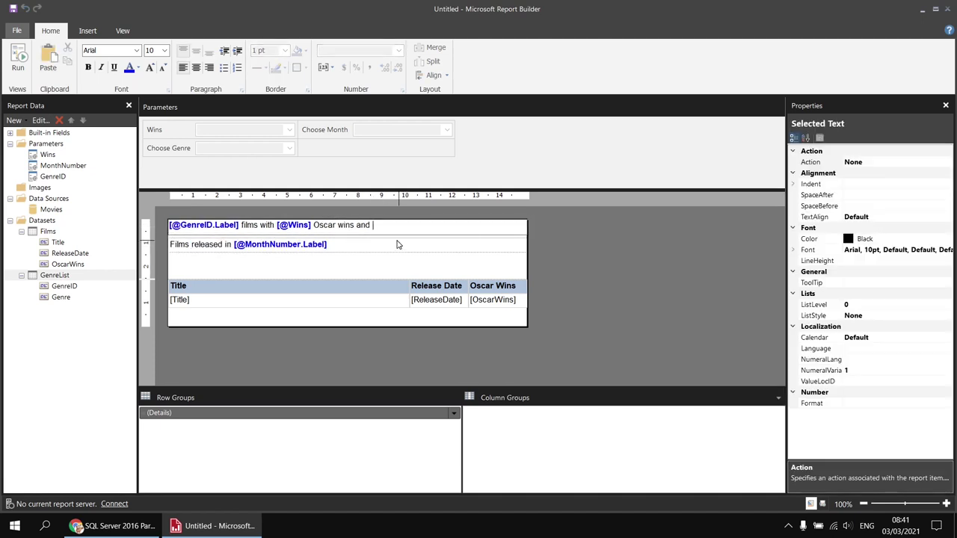
key("ctrl+v")
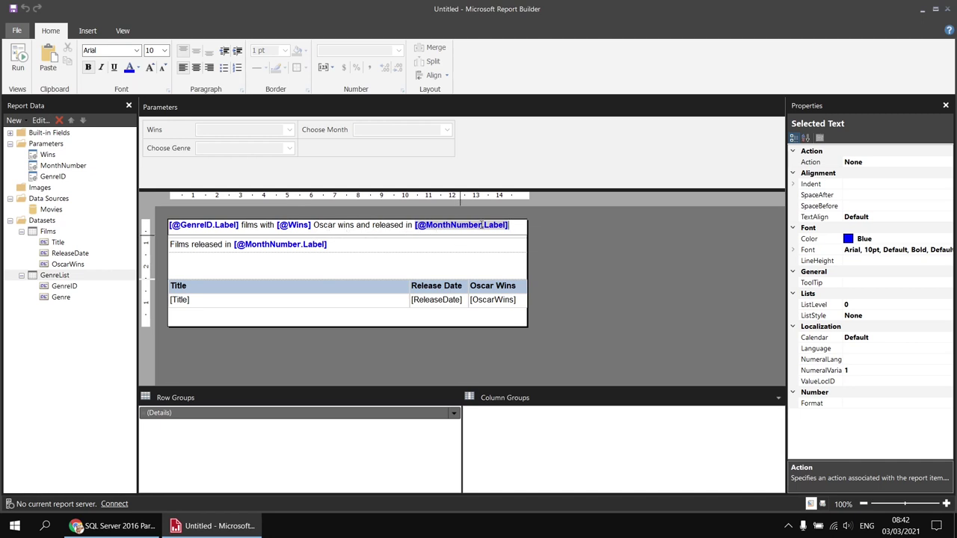
- Delete the separate "Films released in" text box and run the report
left_click(357, 252)
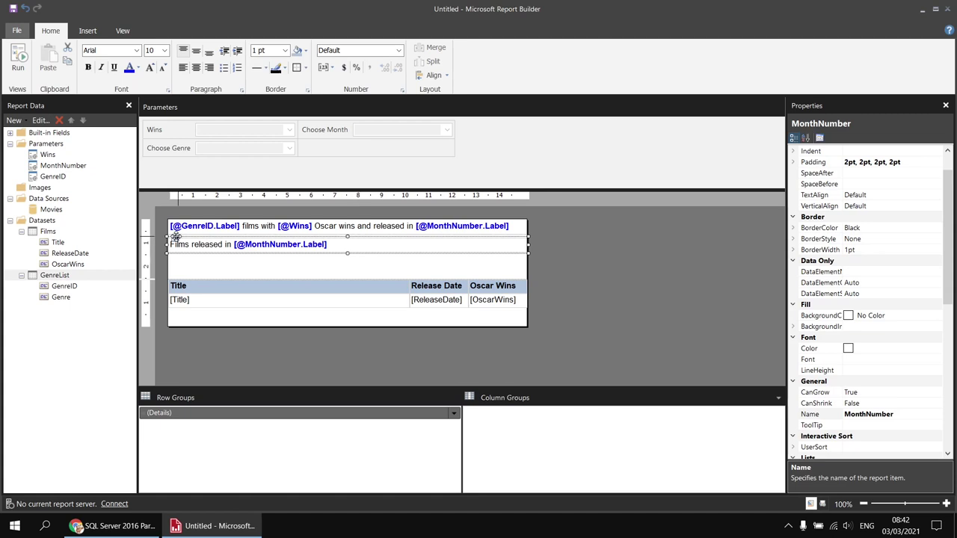
key("Delete")
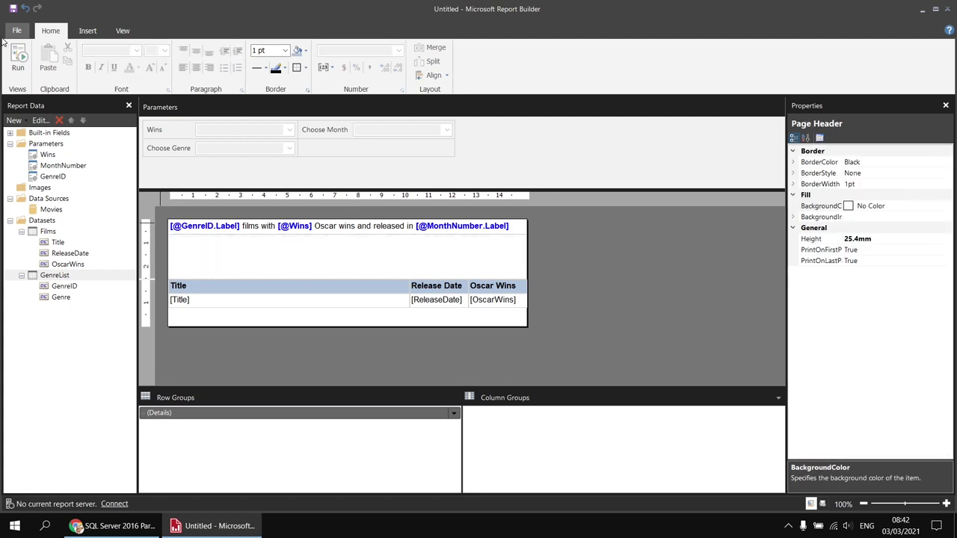
left_click(18, 59)
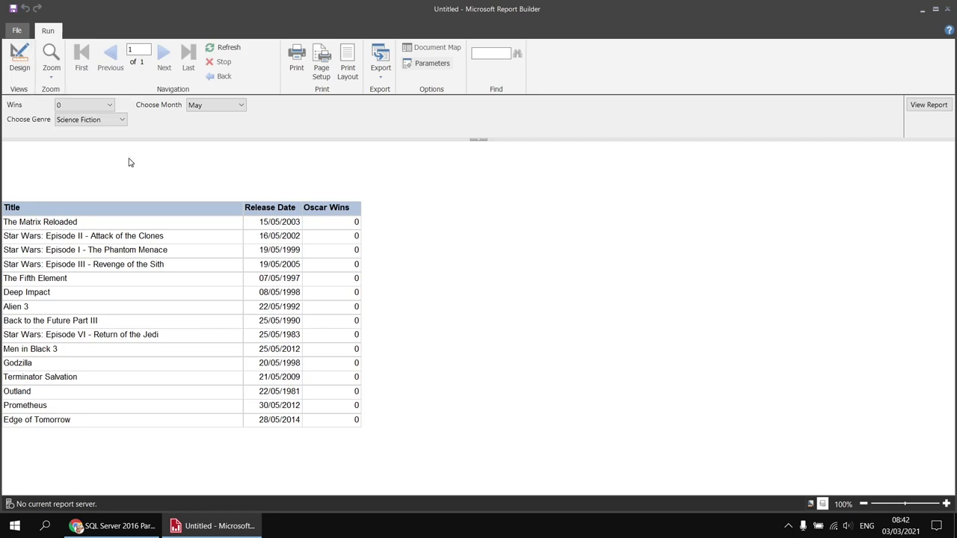
- Switch the heading text box's font to Arial Black and back to Arial in the design, and rerun the report
left_click(20, 59)
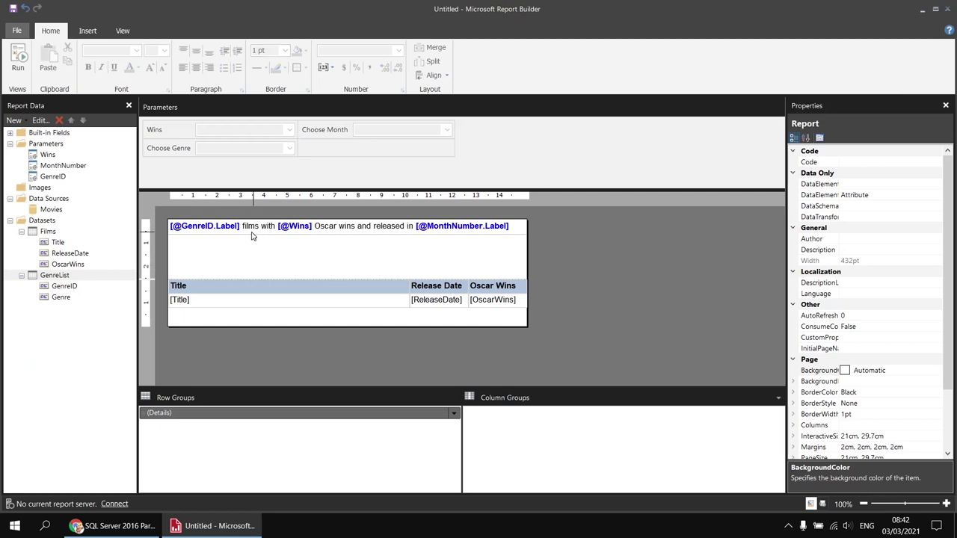
left_click(252, 235)
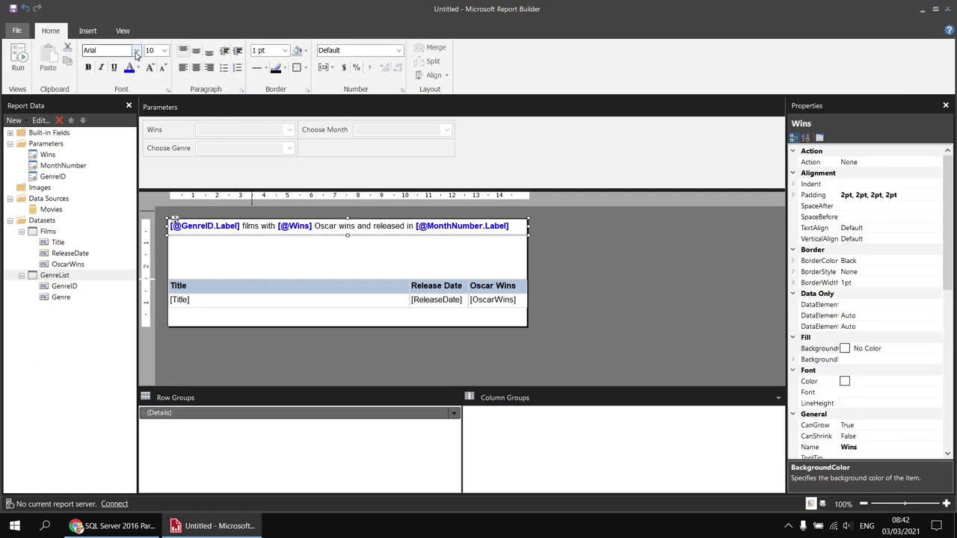
left_click(136, 50)
left_click(112, 70)
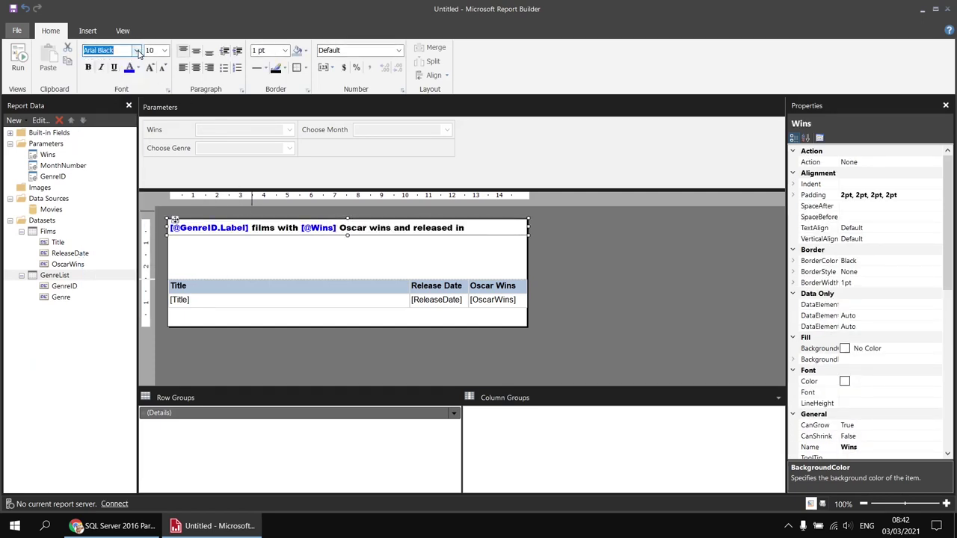
left_click(135, 51)
scroll(133, 65, "up", 1)
left_click(116, 63)
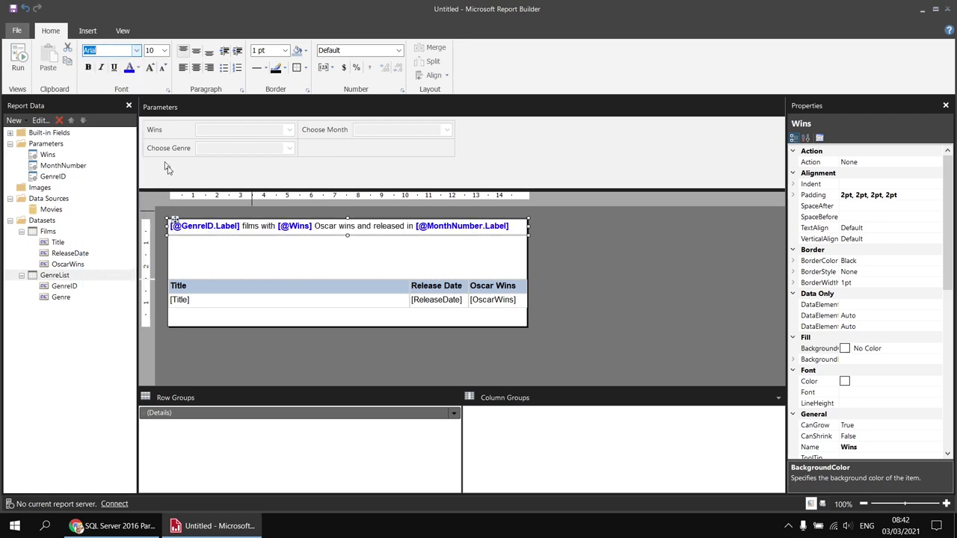
left_click(20, 58)
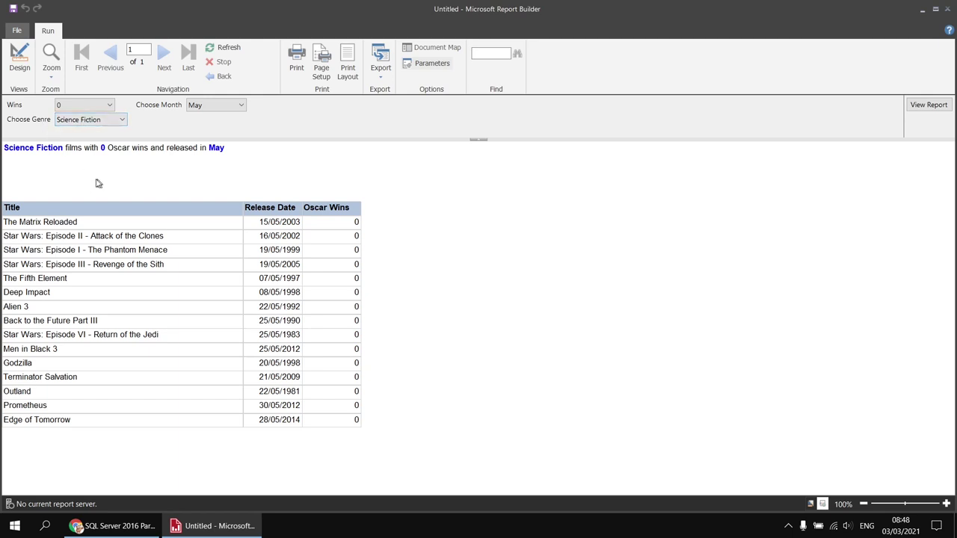
- Add a report parameter in the design named DirectorID with the prompt Choose Director and the Integer data type
left_click(20, 57)
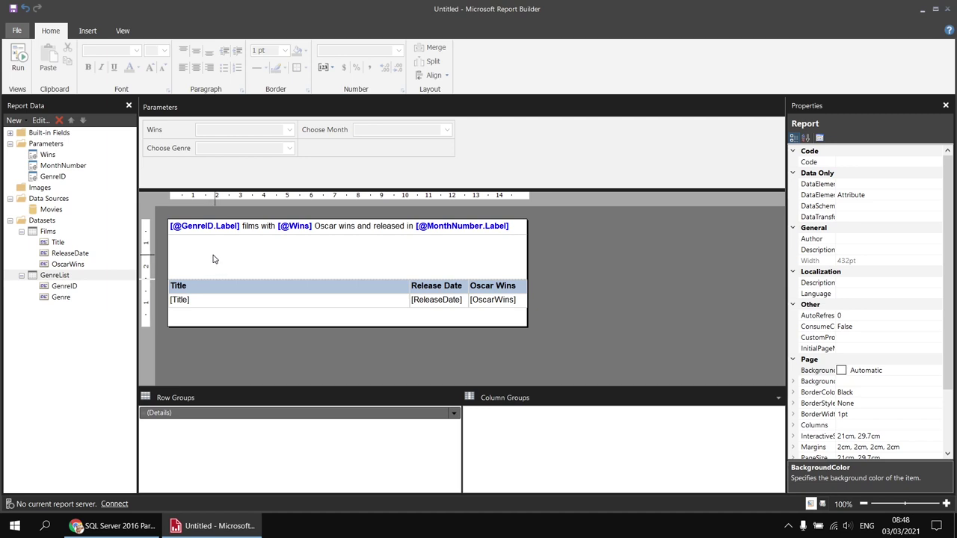
right_click(317, 152)
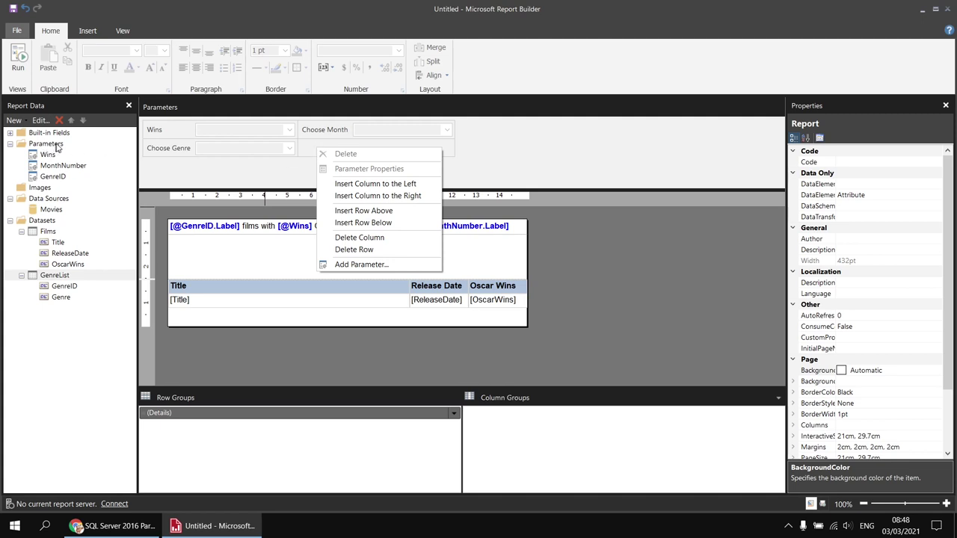
left_click(342, 265)
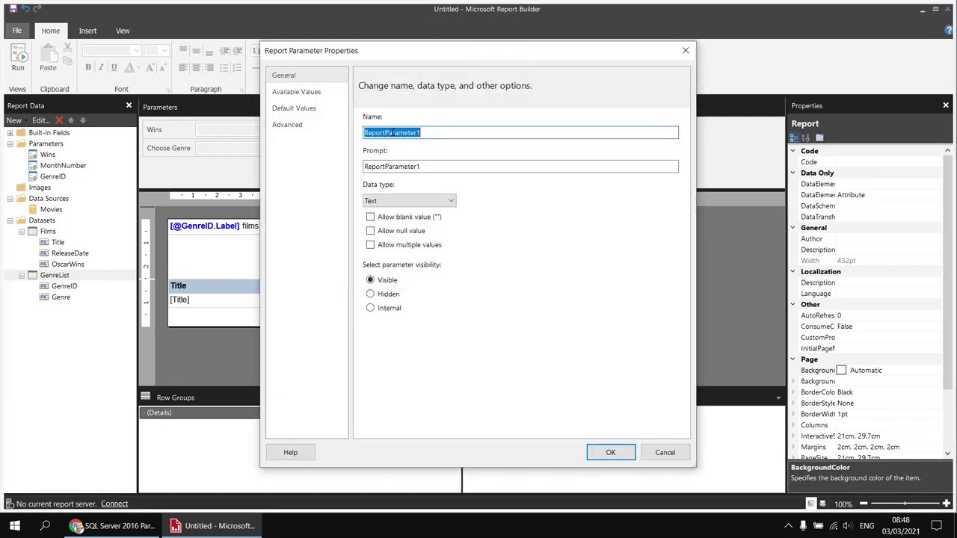
type("DirectorID")
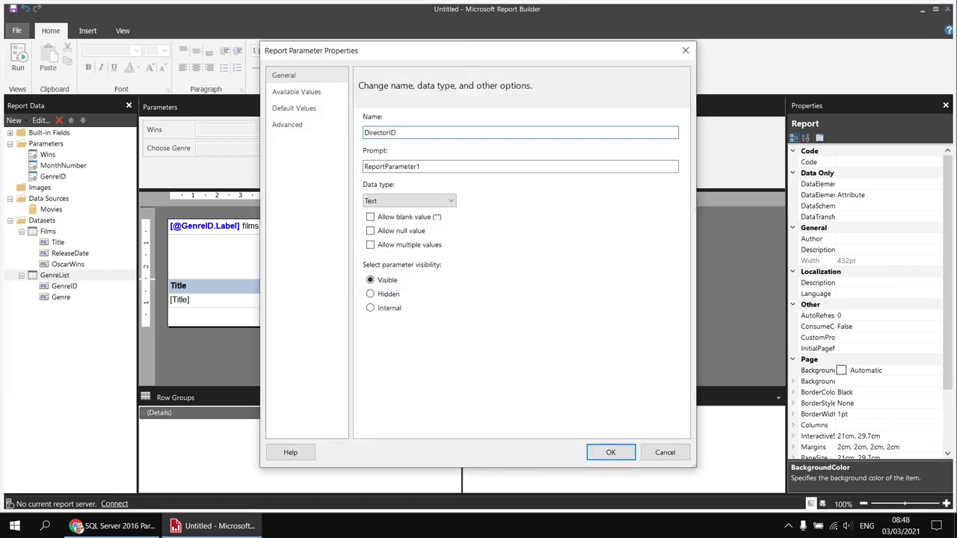
key("Tab")
type("C")
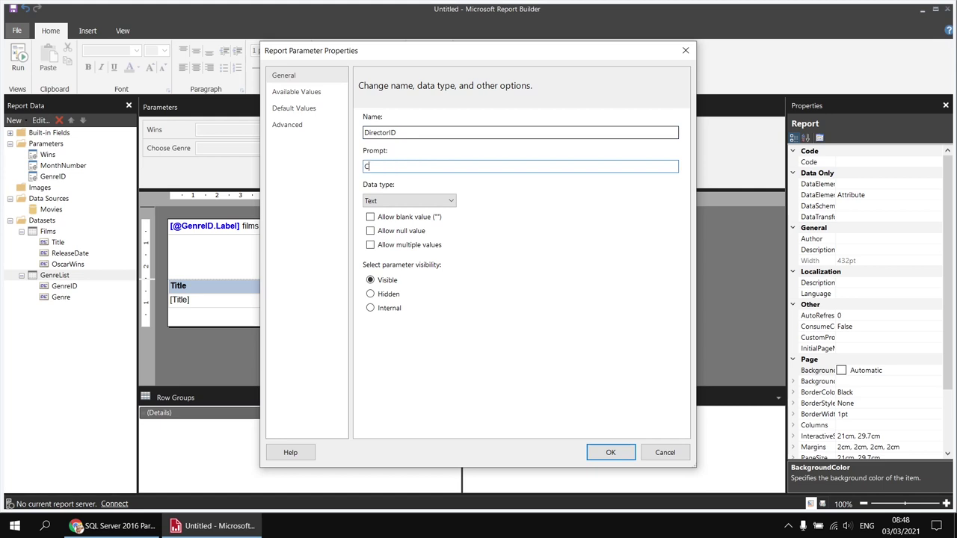
type("hoose Director")
left_click(411, 202)
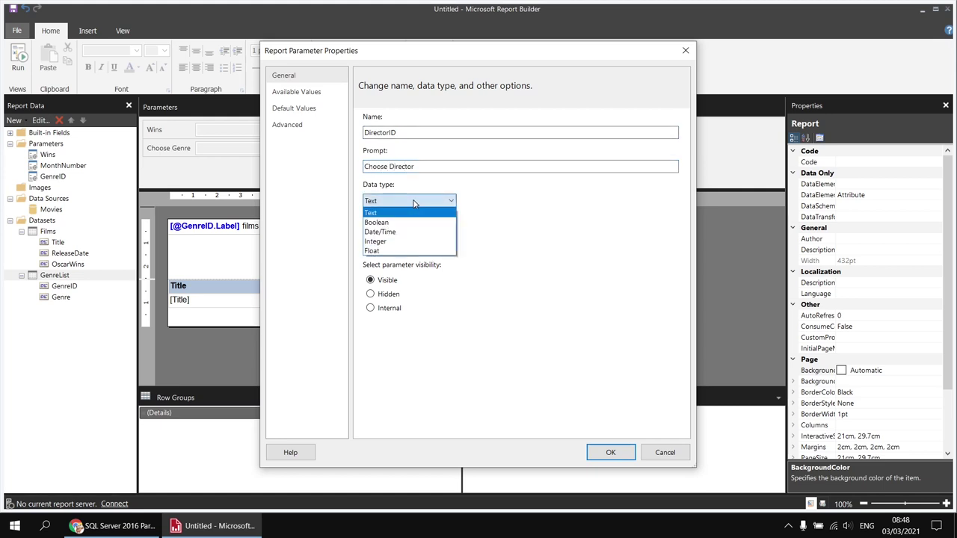
left_click(399, 241)
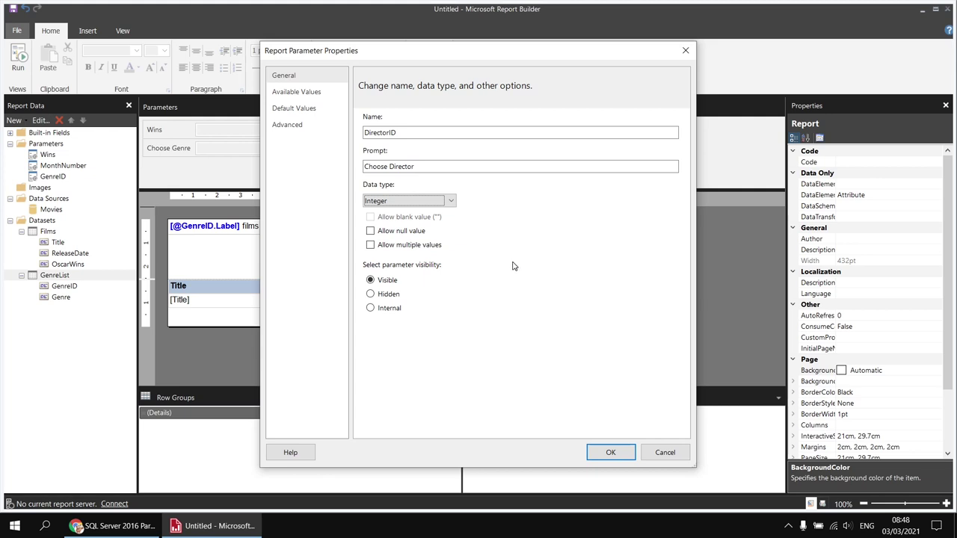
- Confirm the new DirectorID parameter and insert an empty line after Film.OscarWins in the Films dataset's query
left_click(610, 452)
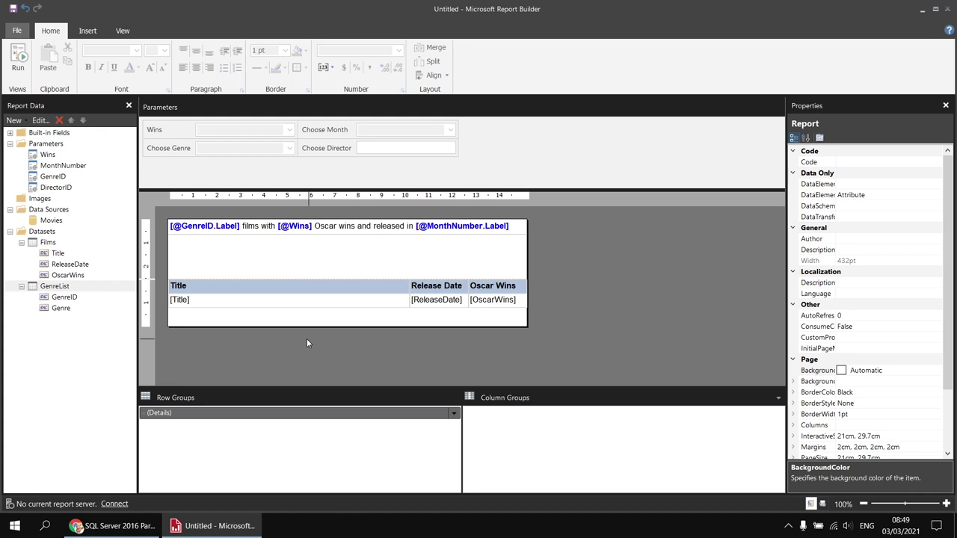
right_click(55, 247)
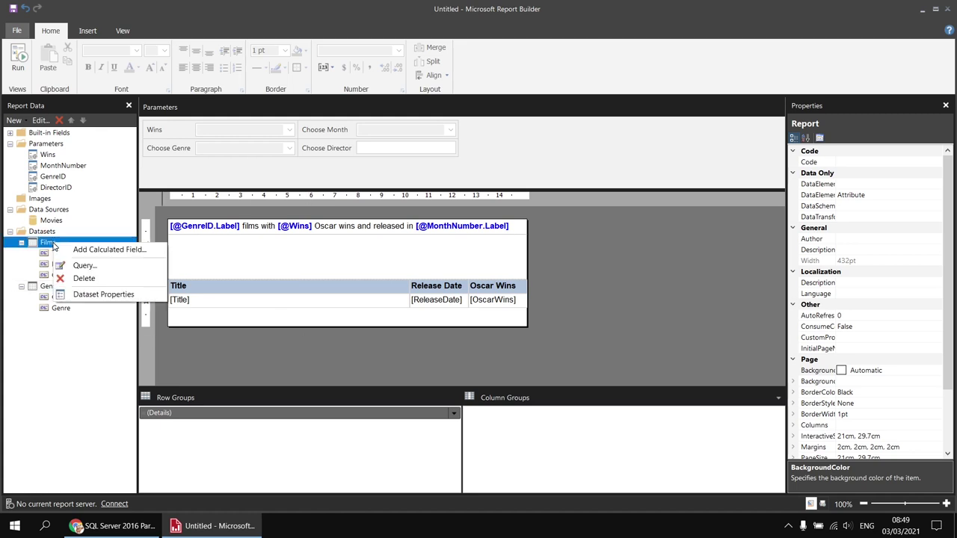
left_click(103, 294)
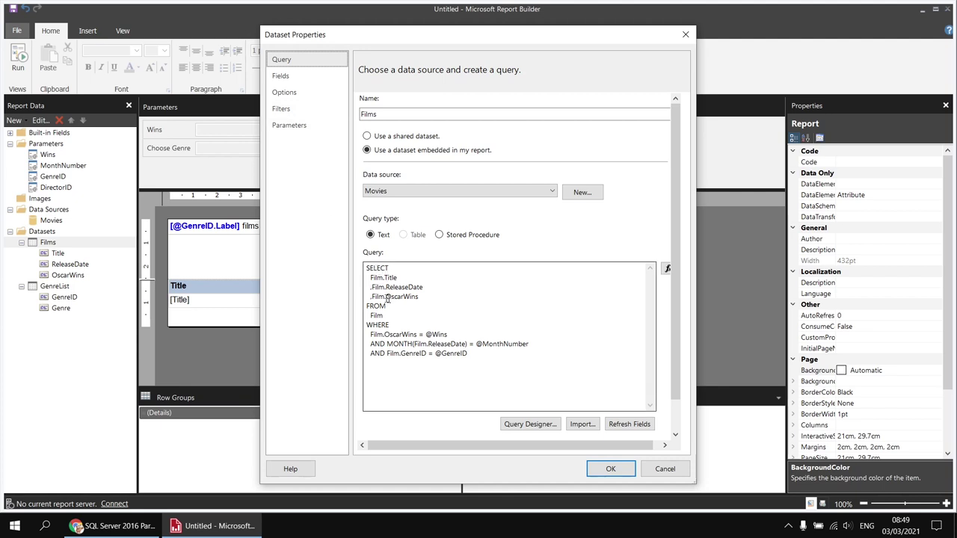
left_click(423, 298)
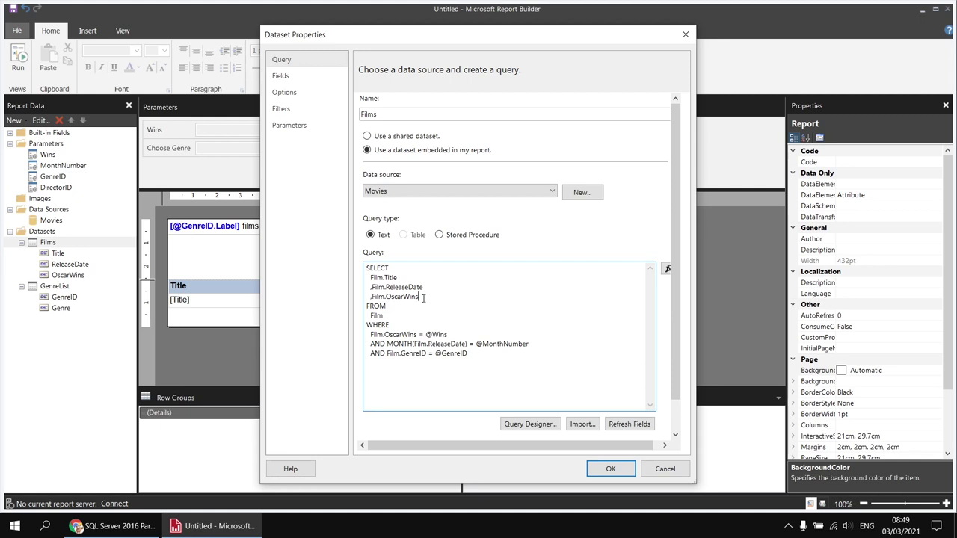
key("Return")
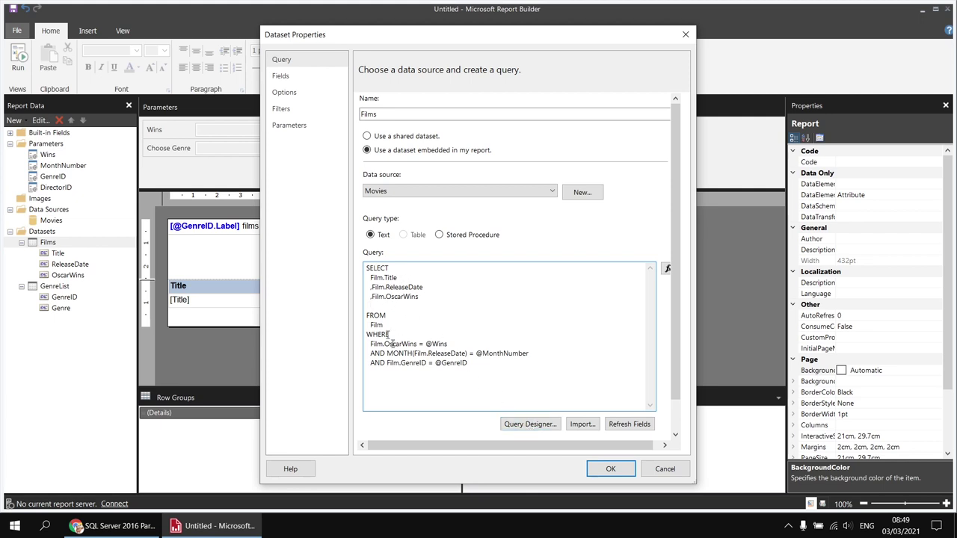
left_click(533, 427)
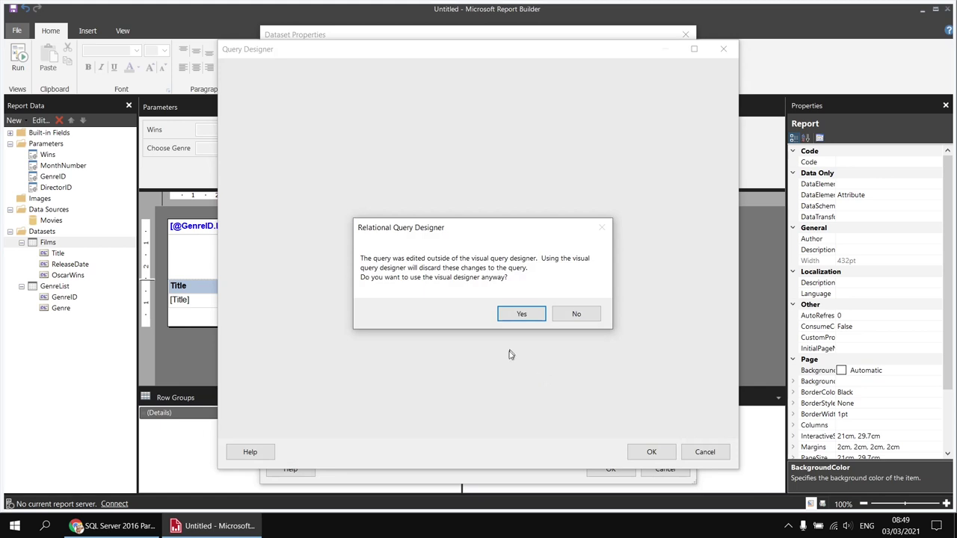
left_click(569, 317)
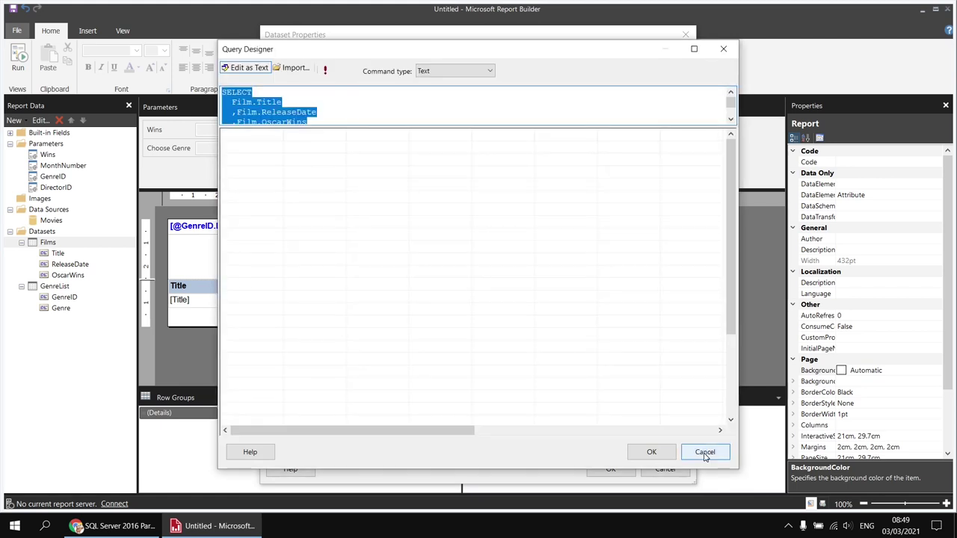
left_click(704, 453)
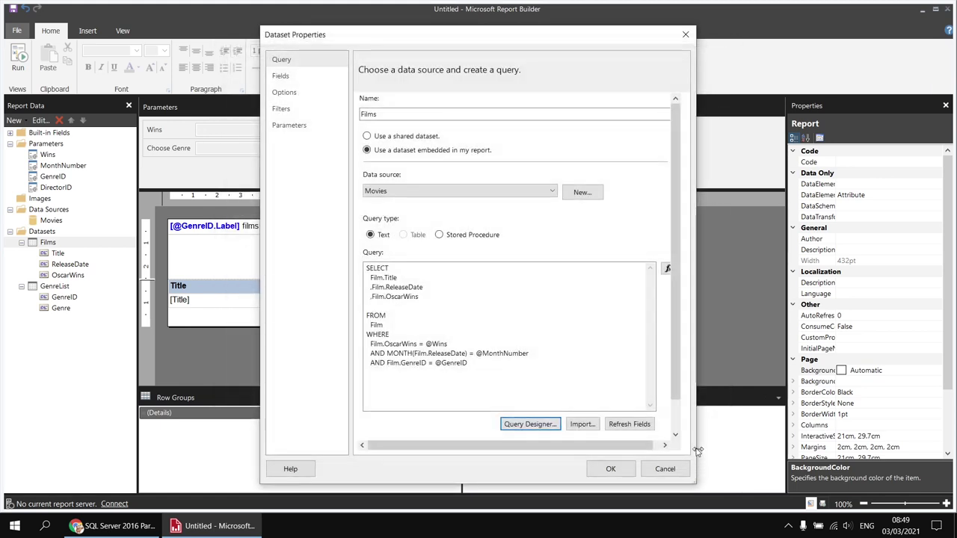
- Add ",Film.DirectorID" on the empty line of the Films query's field list and save the dataset
left_click(384, 304)
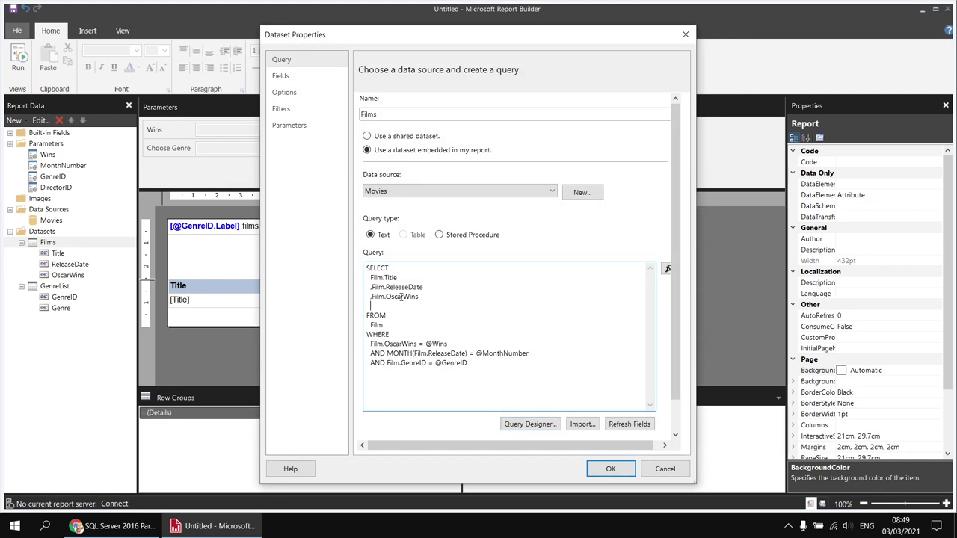
type(",Film.DirectorID")
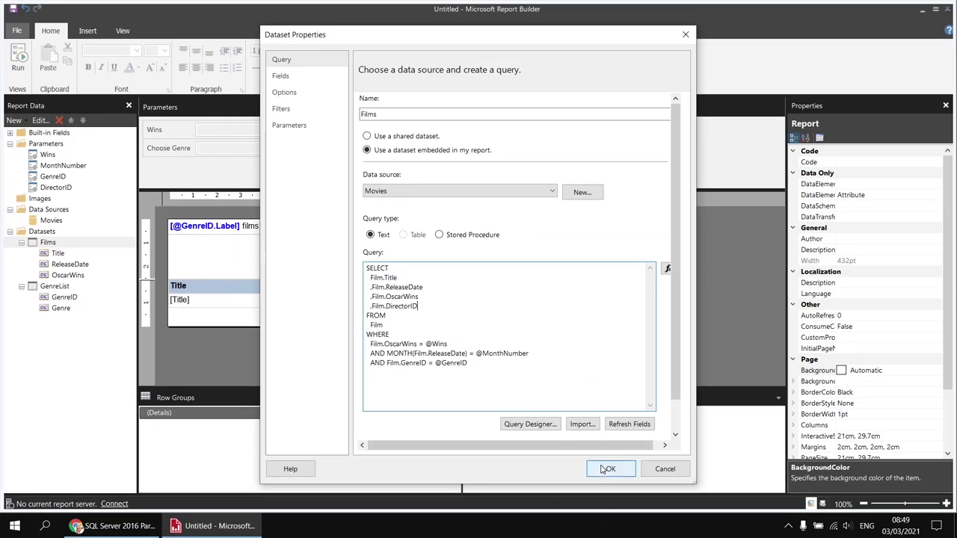
left_click(608, 469)
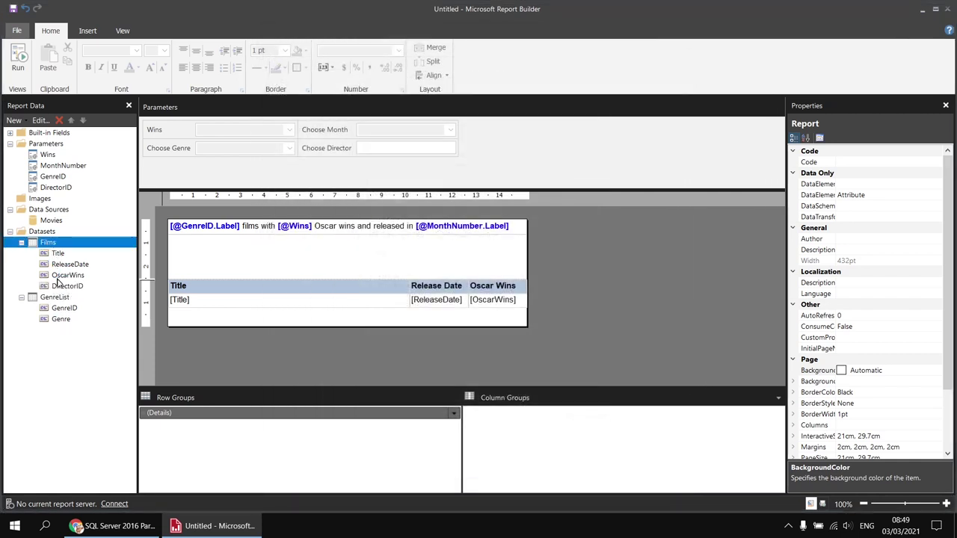
- Add a filter to the Films dataset with [DirectorID] as its expression
right_click(61, 247)
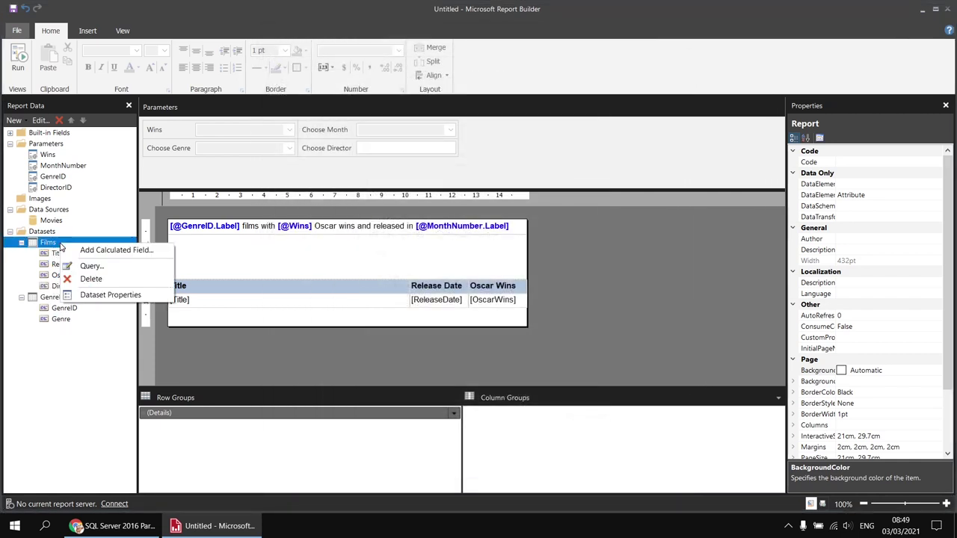
left_click(110, 295)
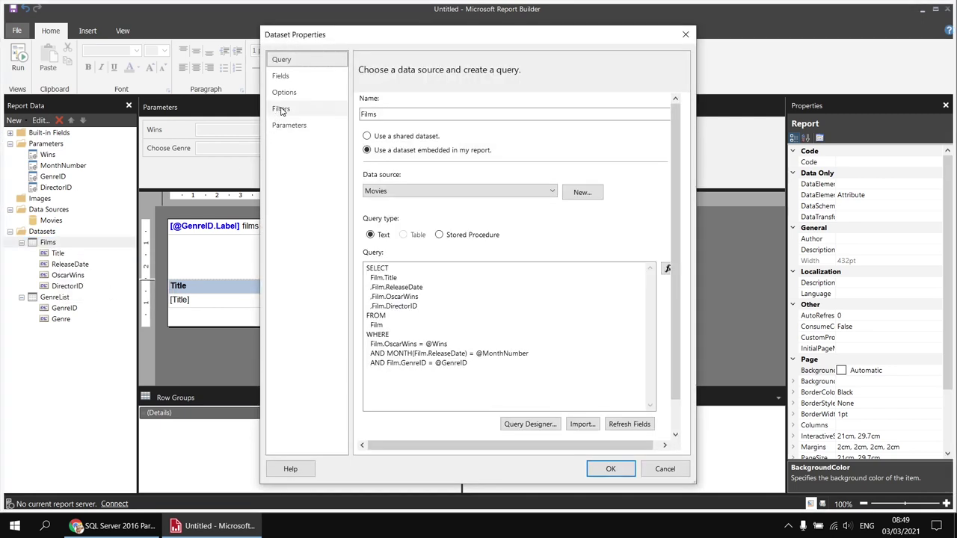
left_click(282, 110)
left_click(375, 122)
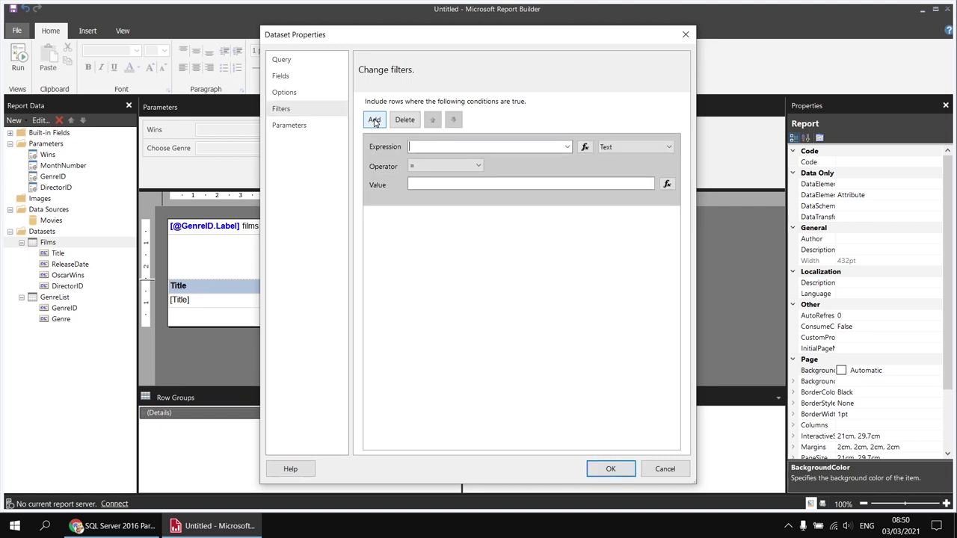
left_click(567, 147)
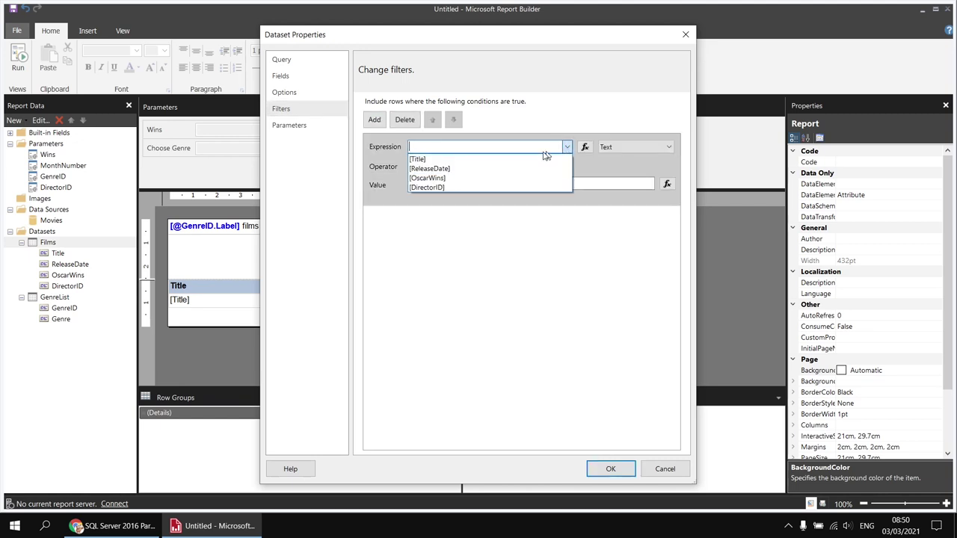
left_click(500, 188)
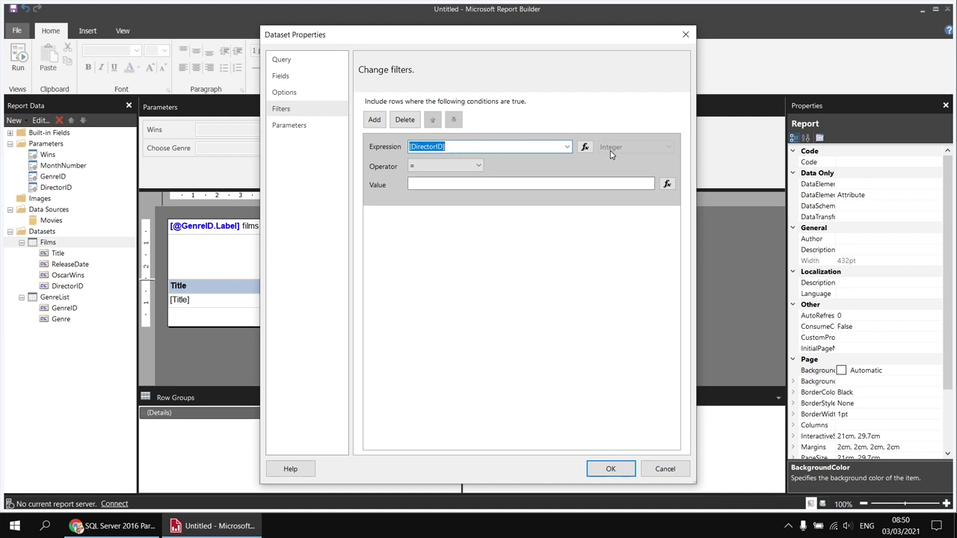
- Set the filter's value to the expression =Parameters!DirectorID.Value and save the Films dataset
left_click(490, 182)
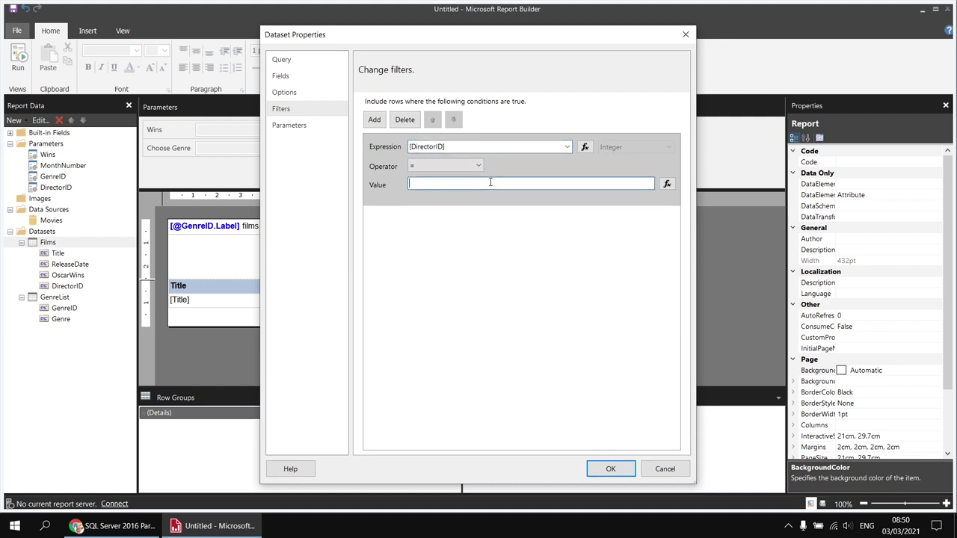
left_click(667, 185)
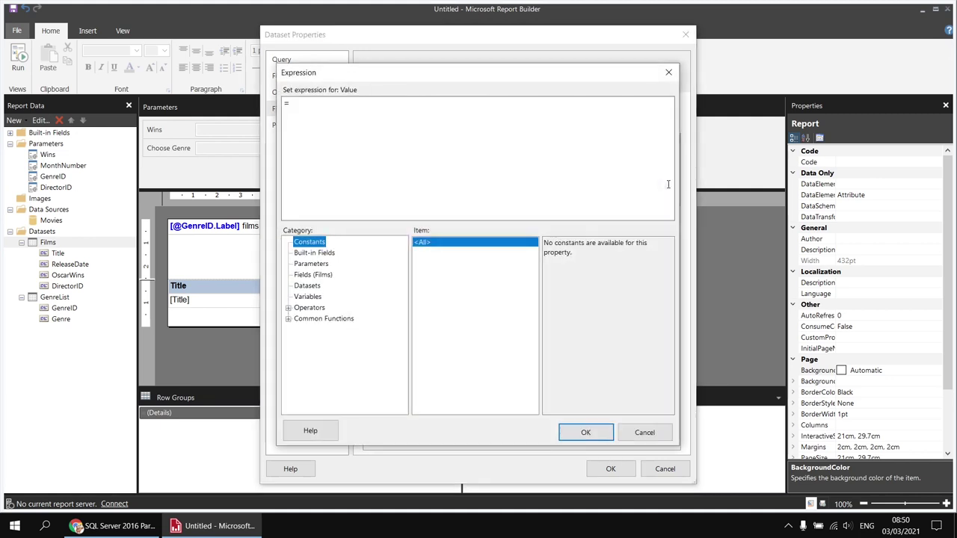
left_click(318, 265)
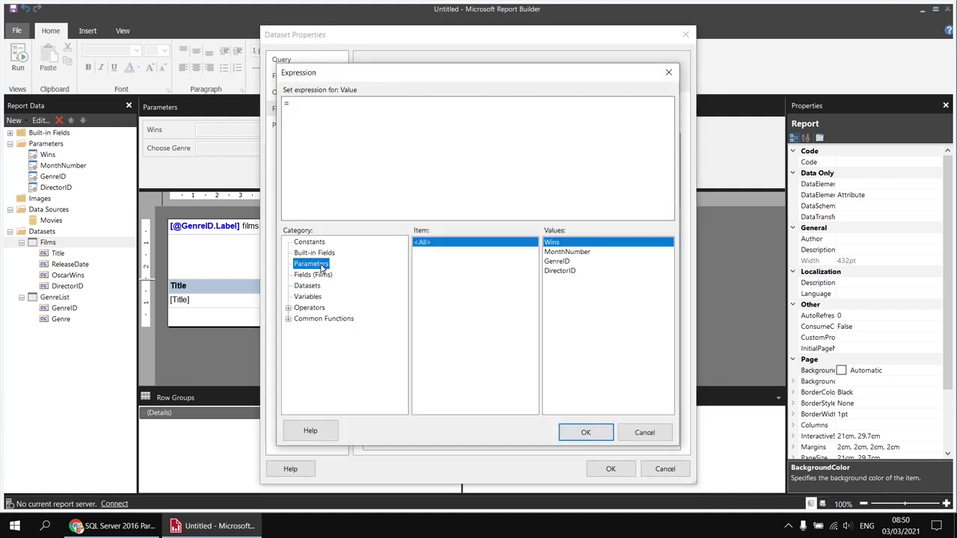
double_click(561, 271)
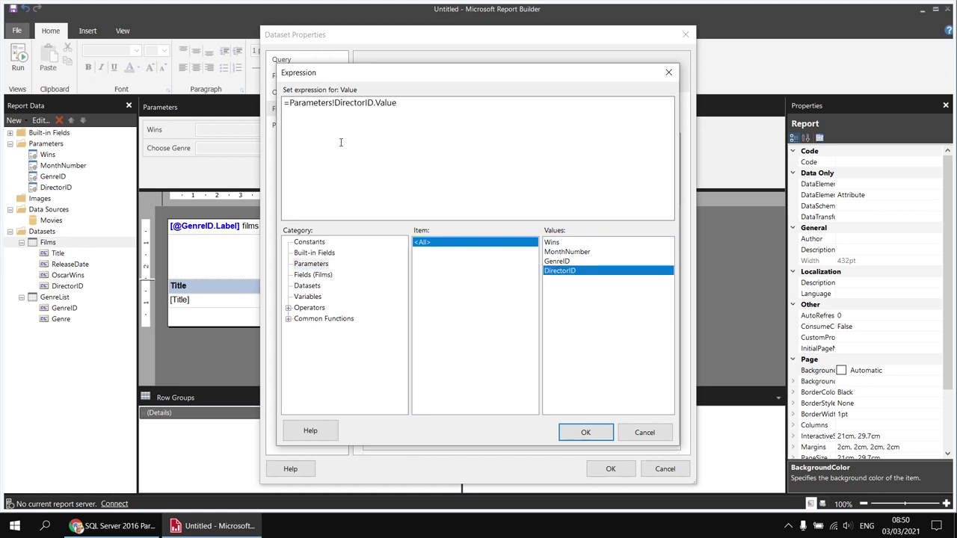
left_click(586, 432)
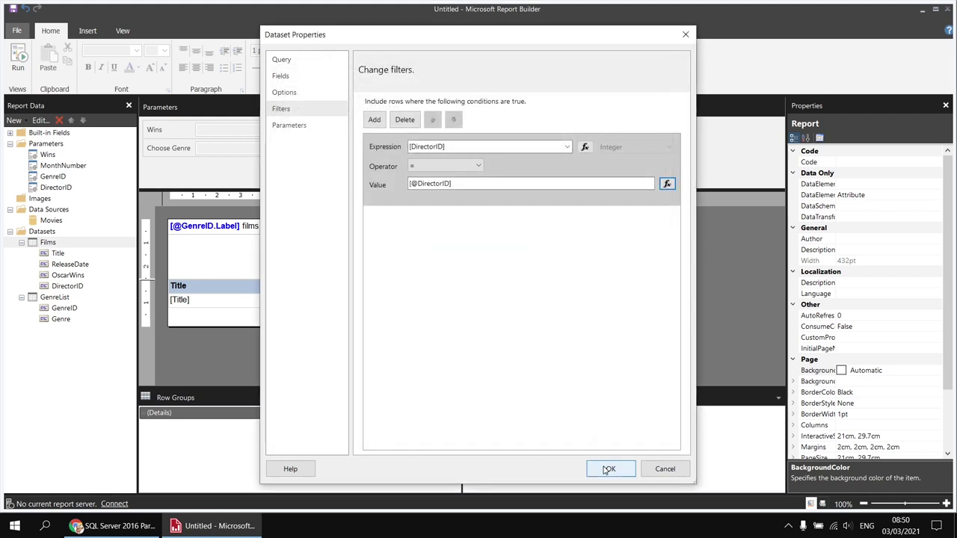
left_click(609, 469)
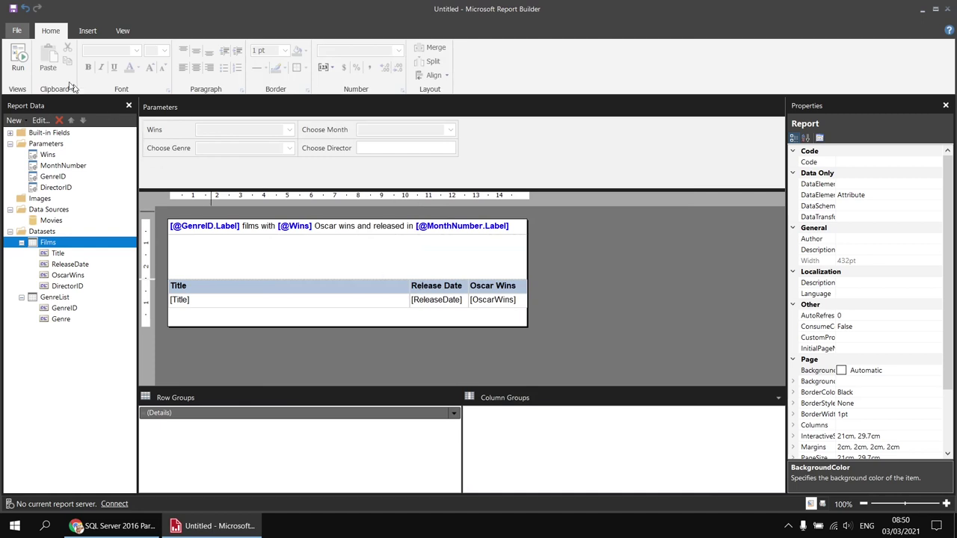
- Run the report with 7 as the Choose Director value
left_click(18, 59)
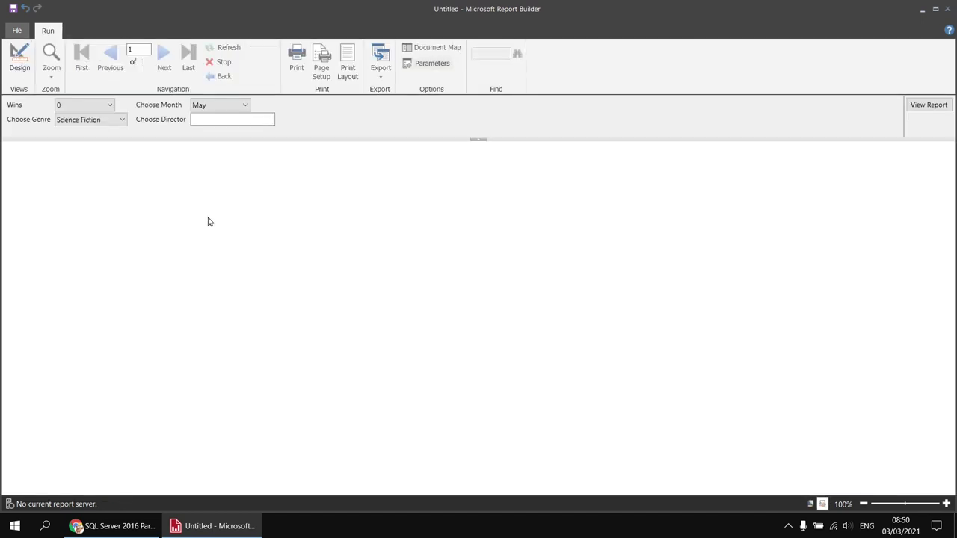
left_click(199, 122)
type("7")
key("Return")
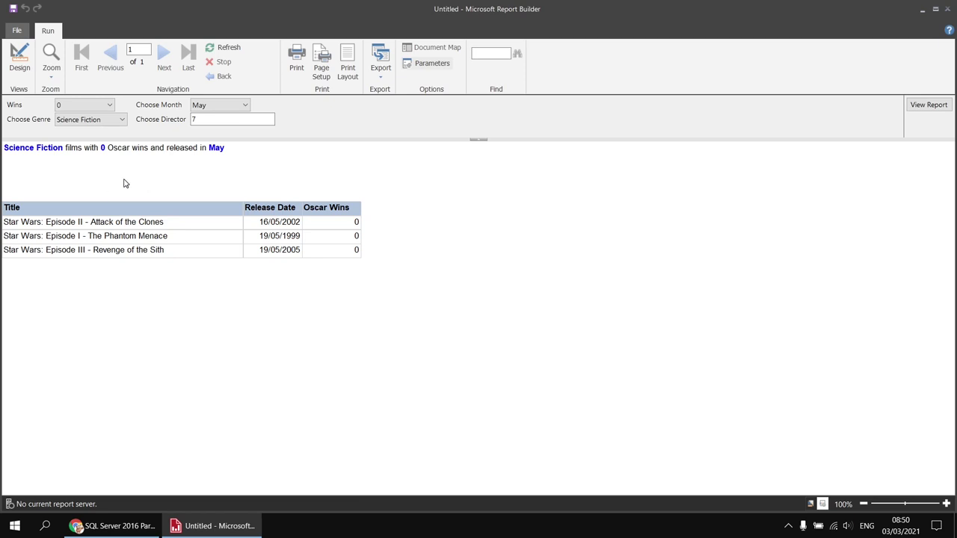
left_click(195, 119)
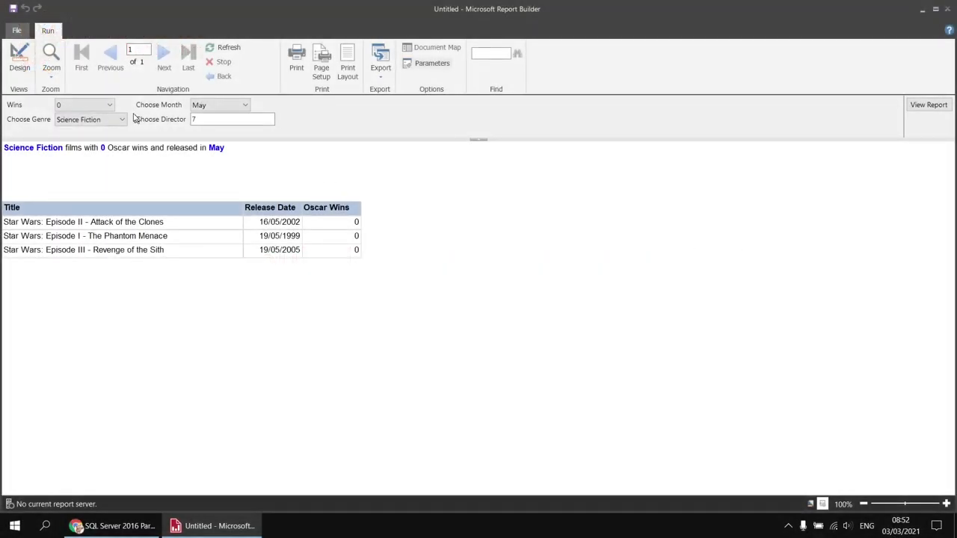
- Start a new embedded dataset from the Movies data source in the design and name it DirectorList
left_click(20, 59)
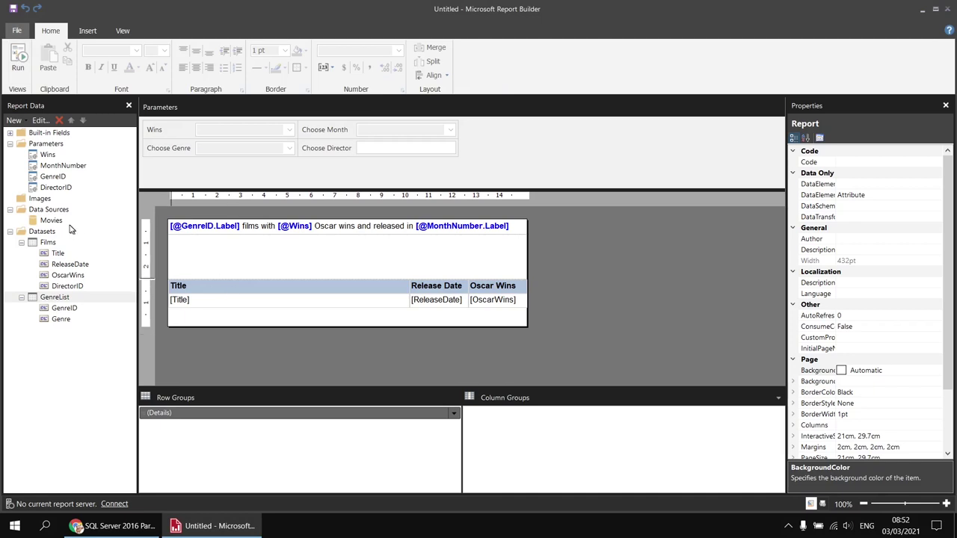
right_click(61, 221)
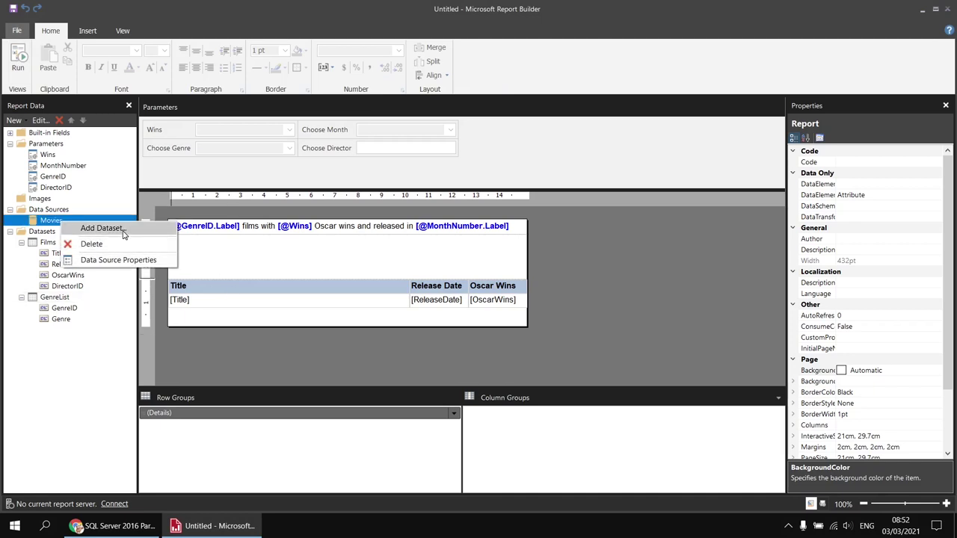
left_click(102, 228)
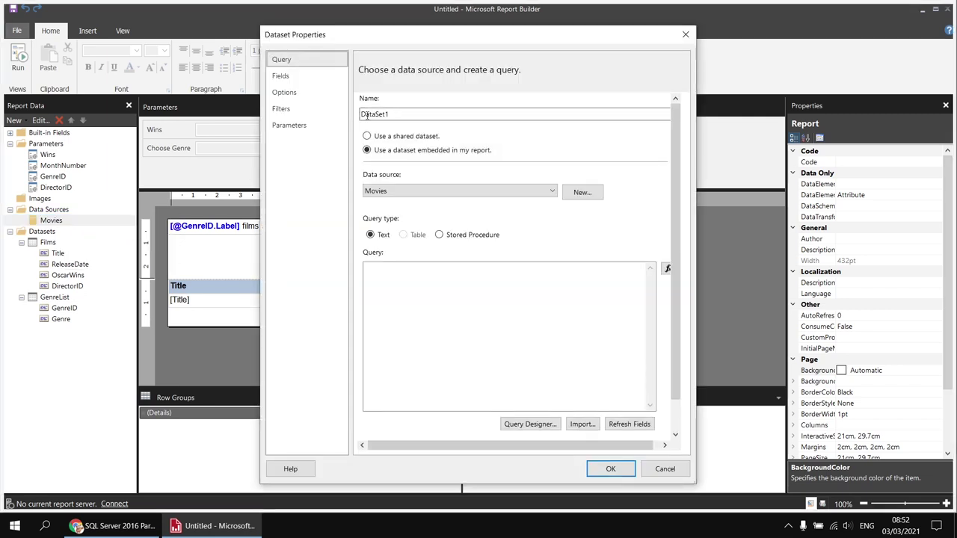
type("Direct")
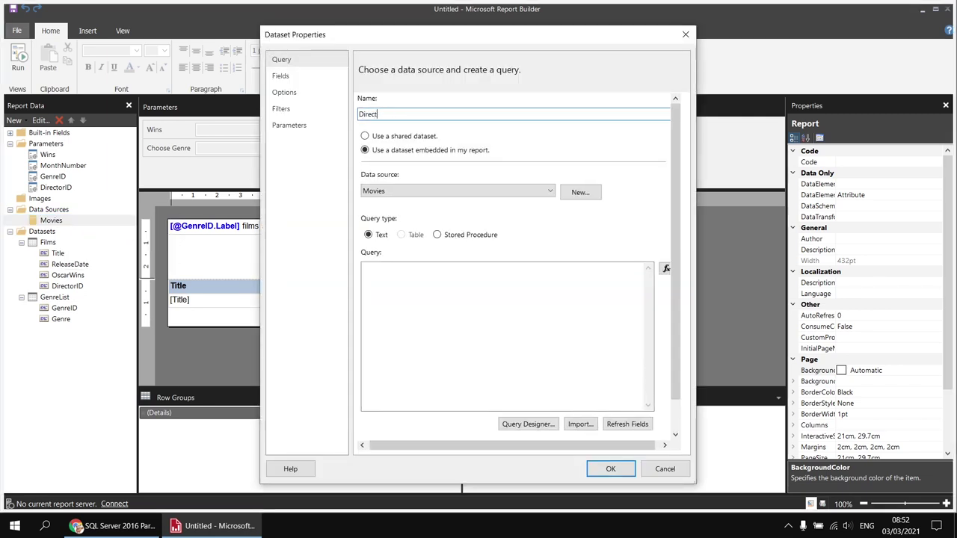
type("orList")
- Build the DirectorList query in Query Designer from the Director table's DirectorID and FullName fields
left_click(518, 424)
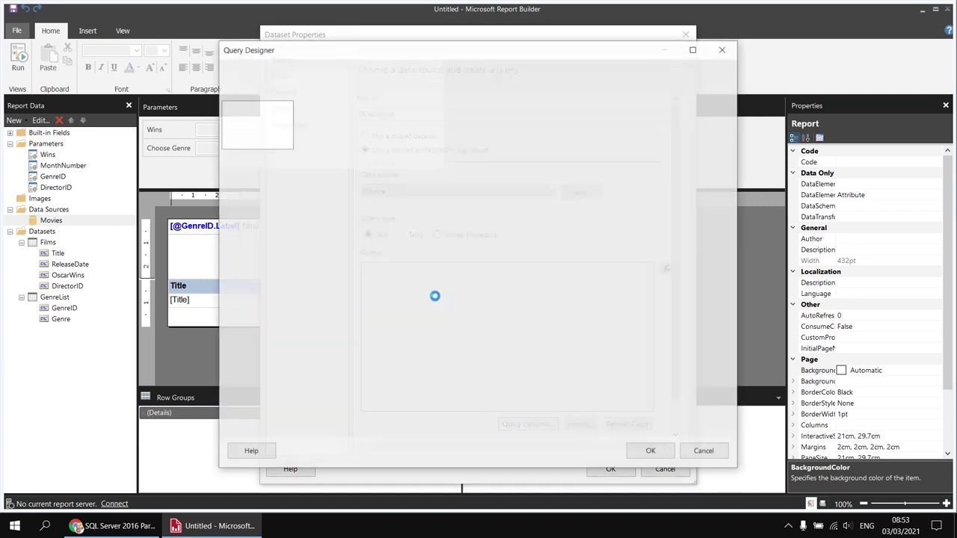
left_click(229, 107)
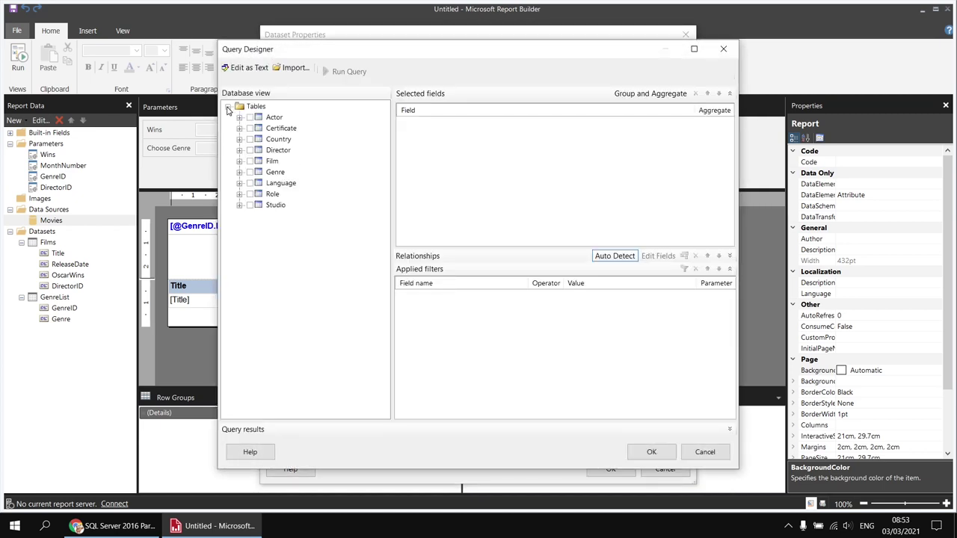
left_click(239, 150)
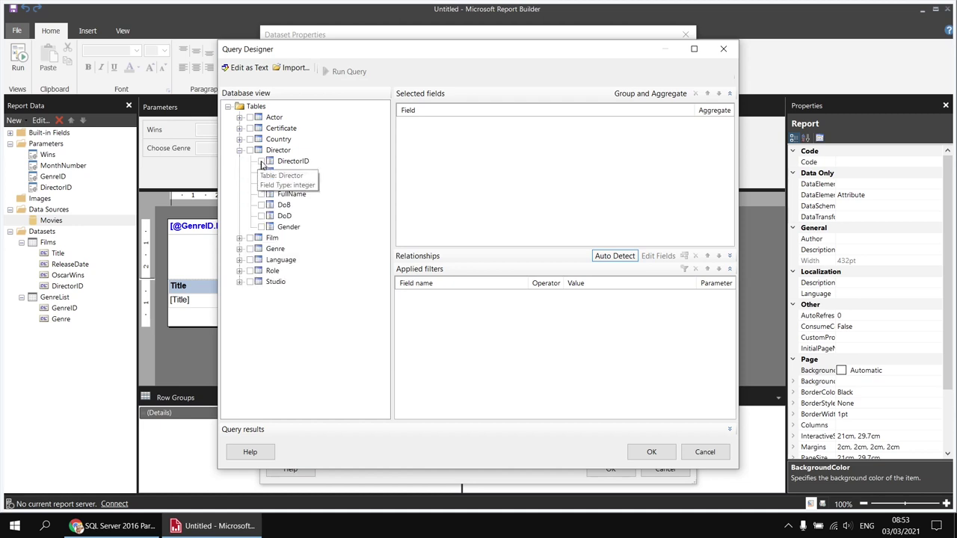
left_click(261, 162)
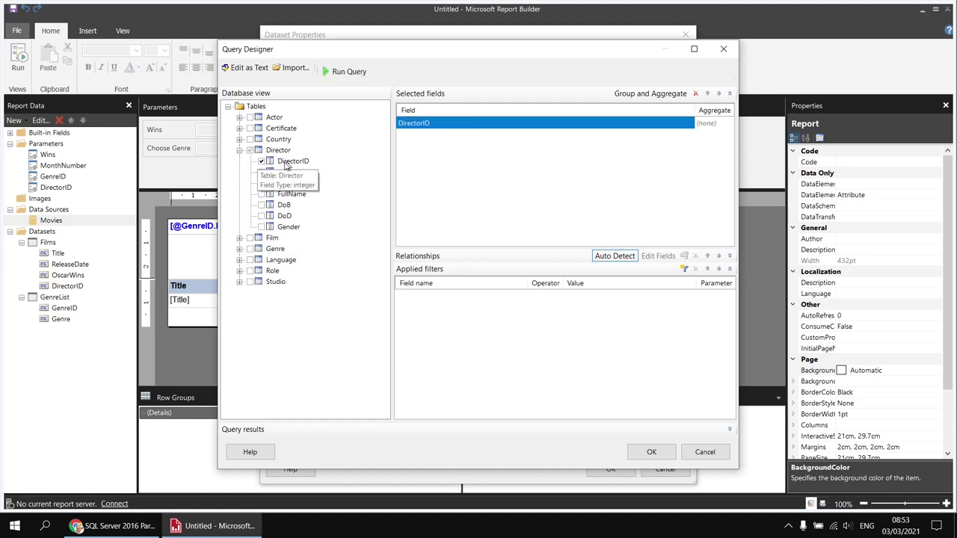
left_click(261, 194)
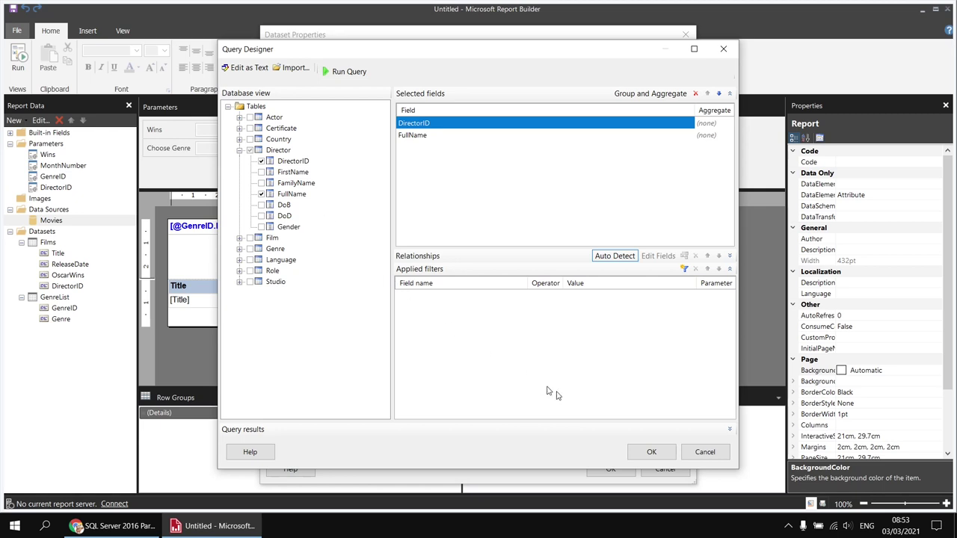
left_click(652, 452)
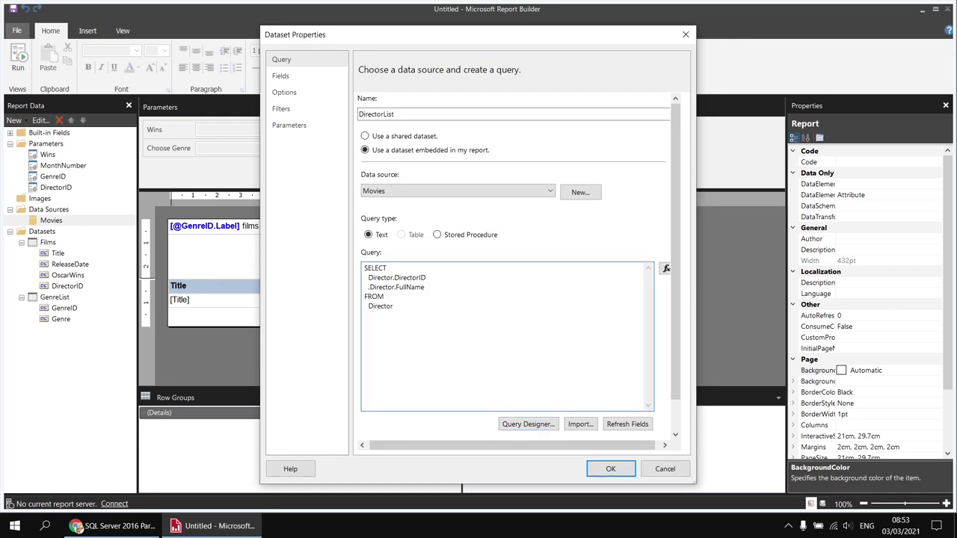
- Sort the DirectorList query with ORDER BY Director.FullName and save the dataset
type("RDER BY")
left_click_drag(428, 288, 369, 288)
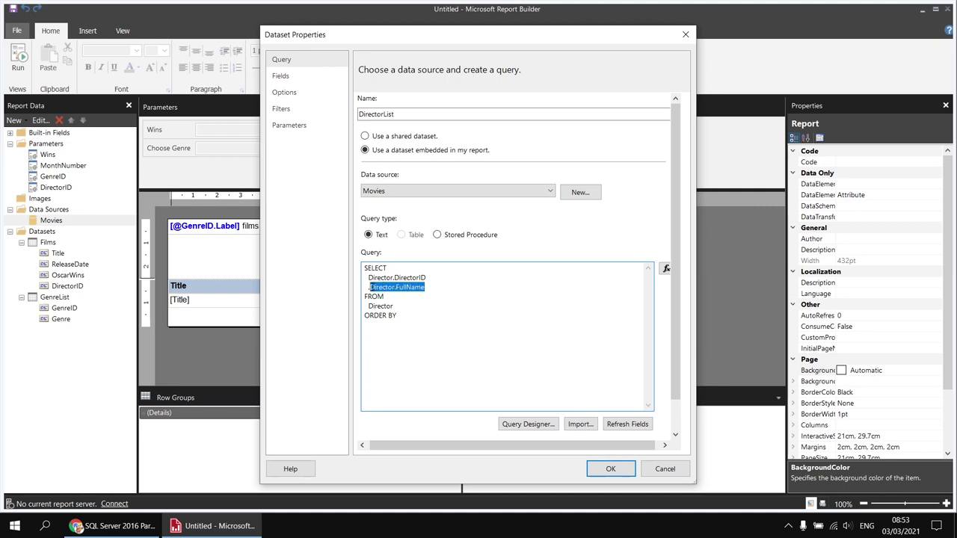
key("ctrl+c")
left_click(378, 326)
key("ctrl+v")
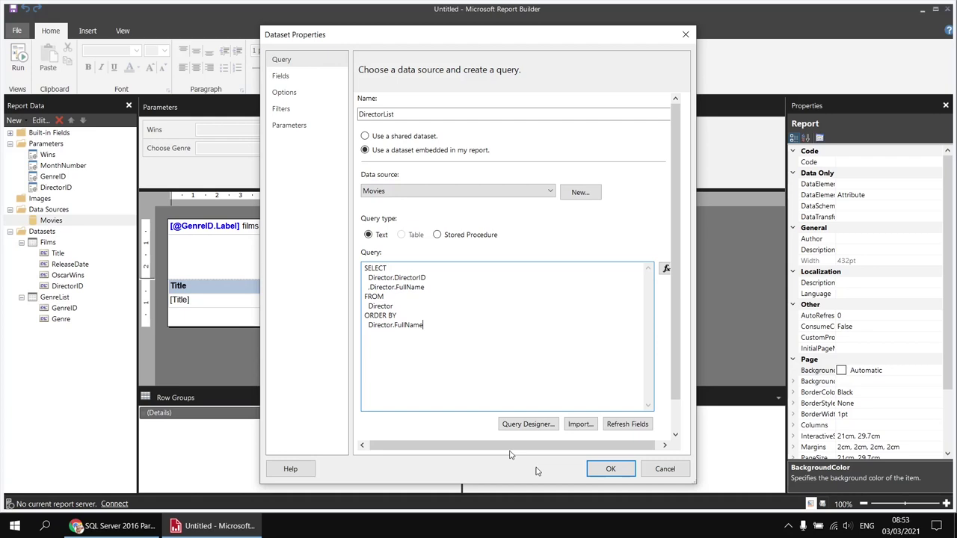
left_click(604, 469)
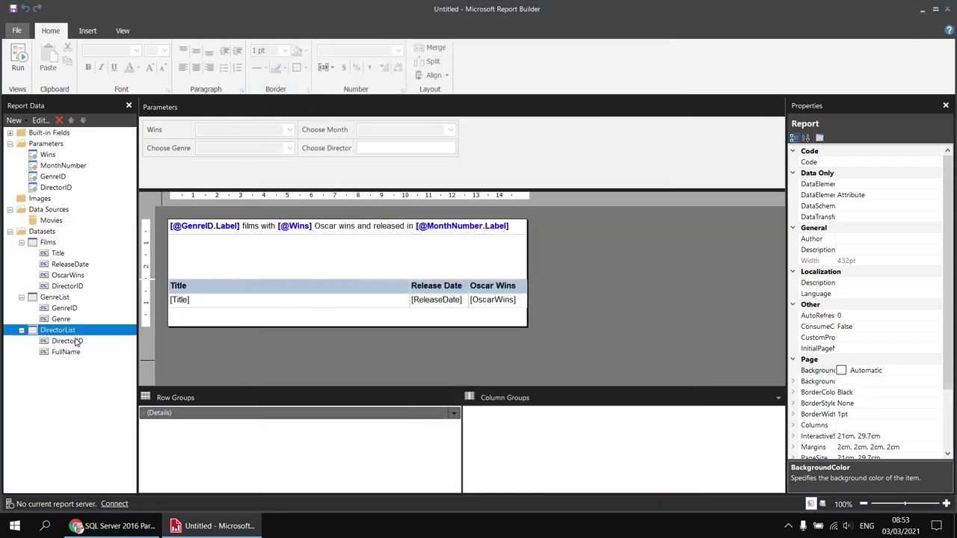
- Make the DirectorID parameter get its available values from the DirectorList query, with DirectorID as value field and FullName as label field
double_click(324, 150)
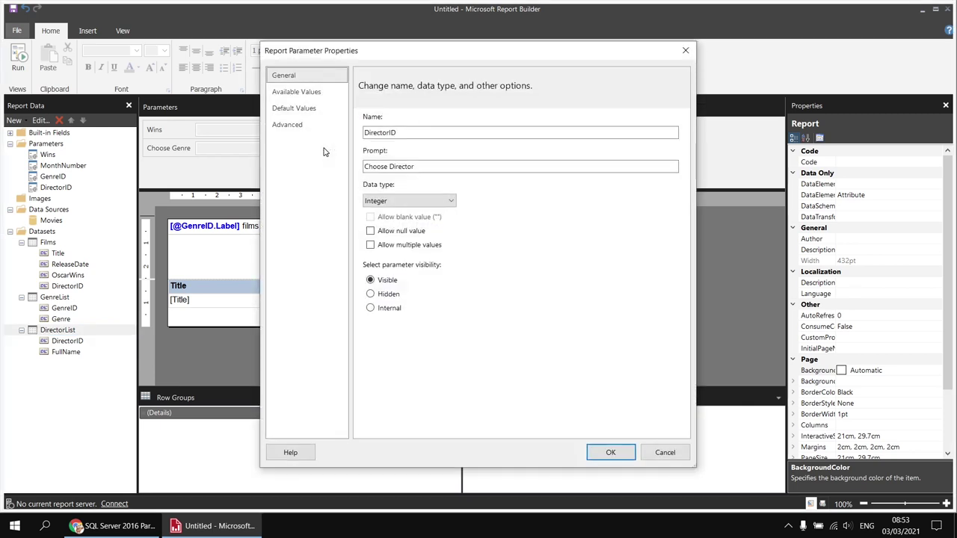
left_click(311, 93)
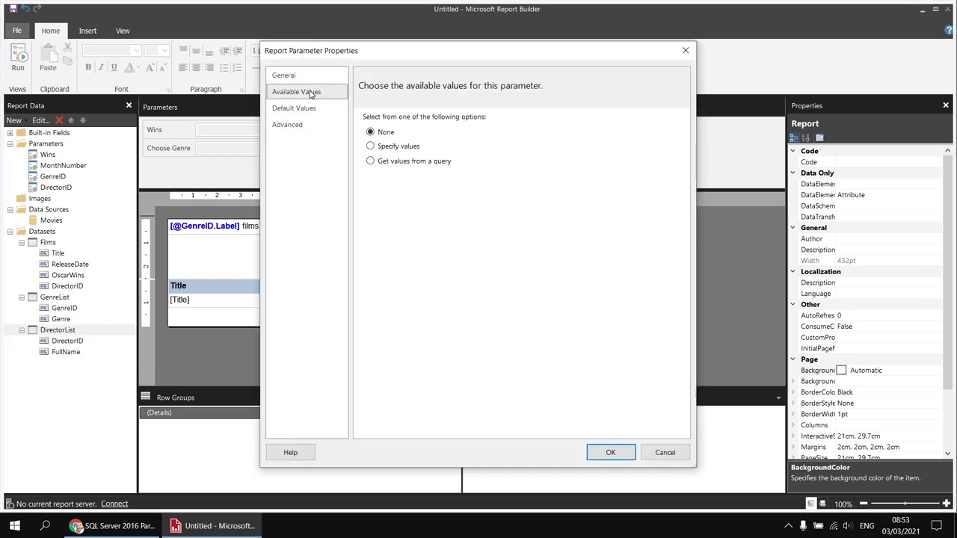
left_click(372, 163)
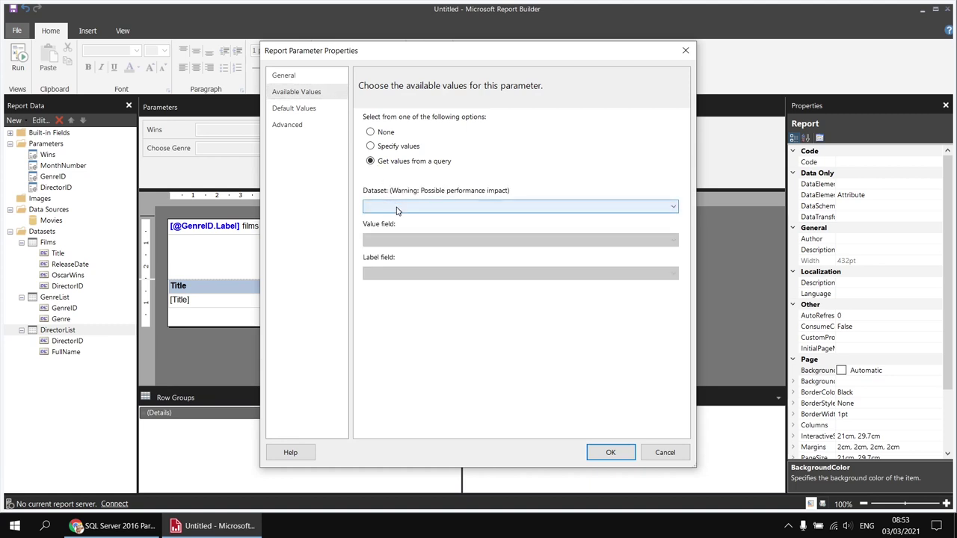
left_click(397, 211)
left_click(404, 239)
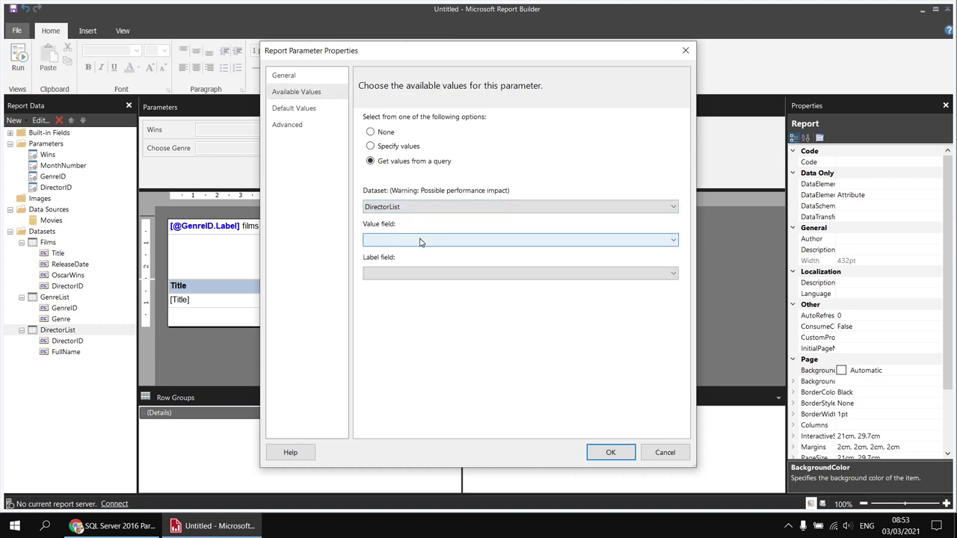
left_click(421, 241)
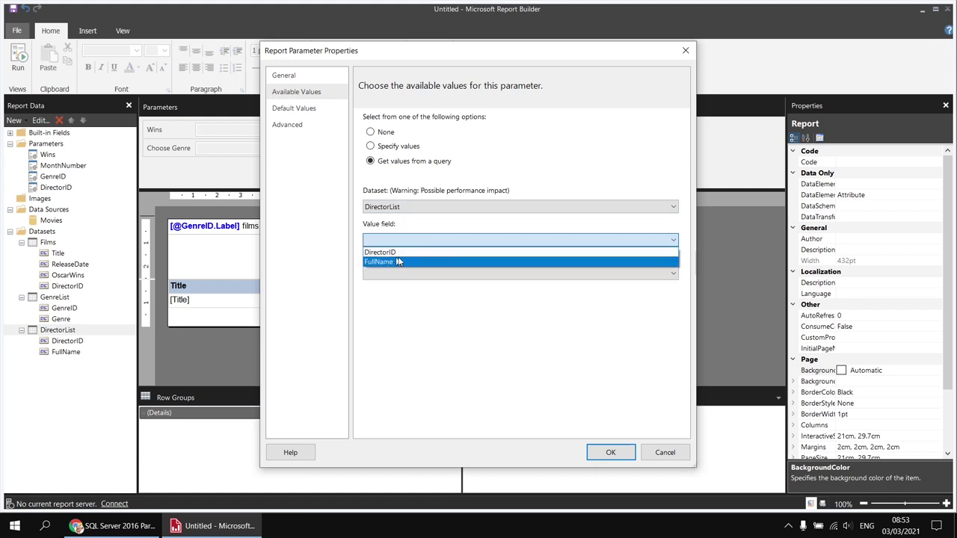
left_click(397, 254)
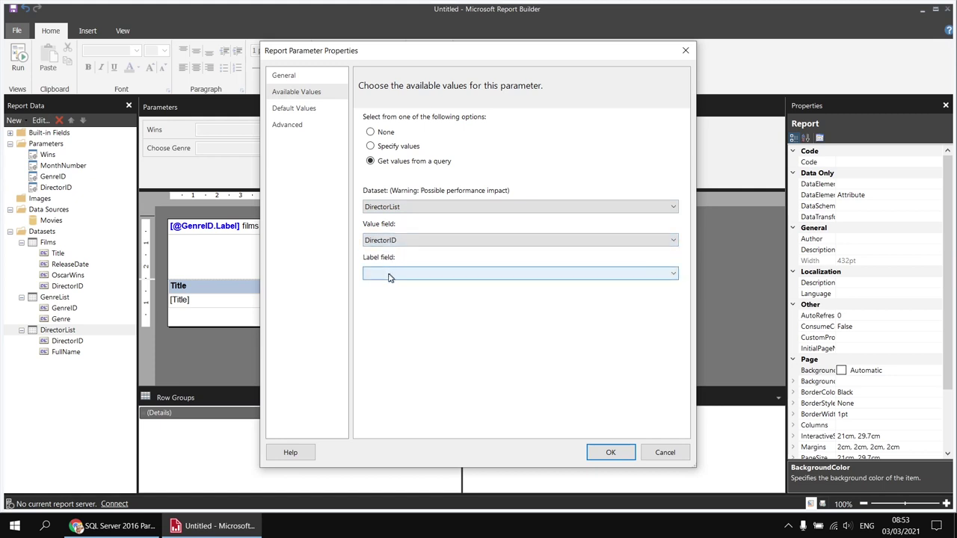
left_click(389, 276)
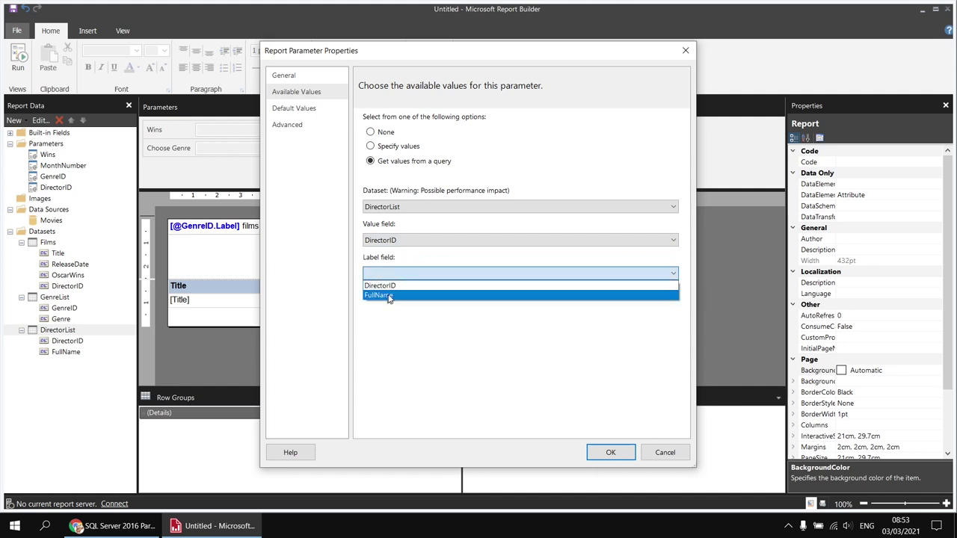
left_click(383, 297)
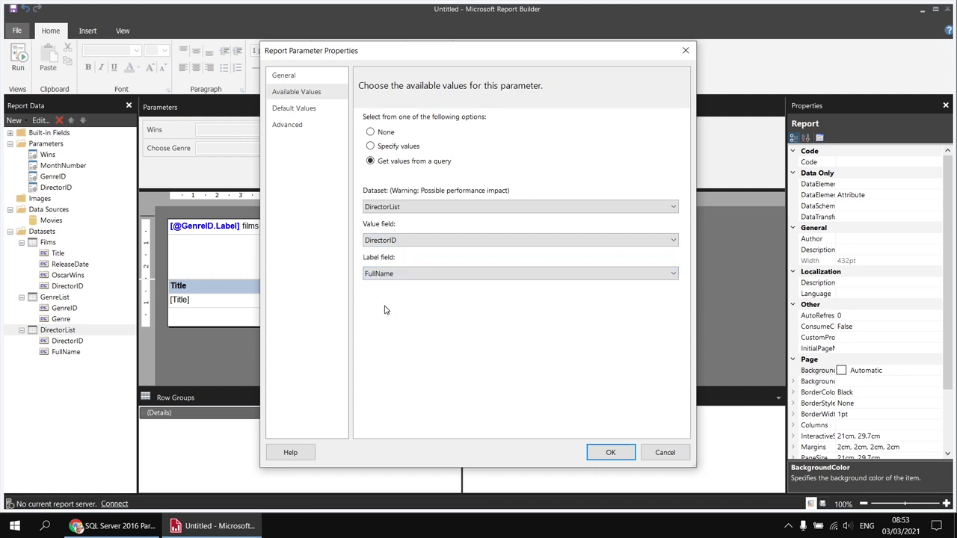
left_click(611, 453)
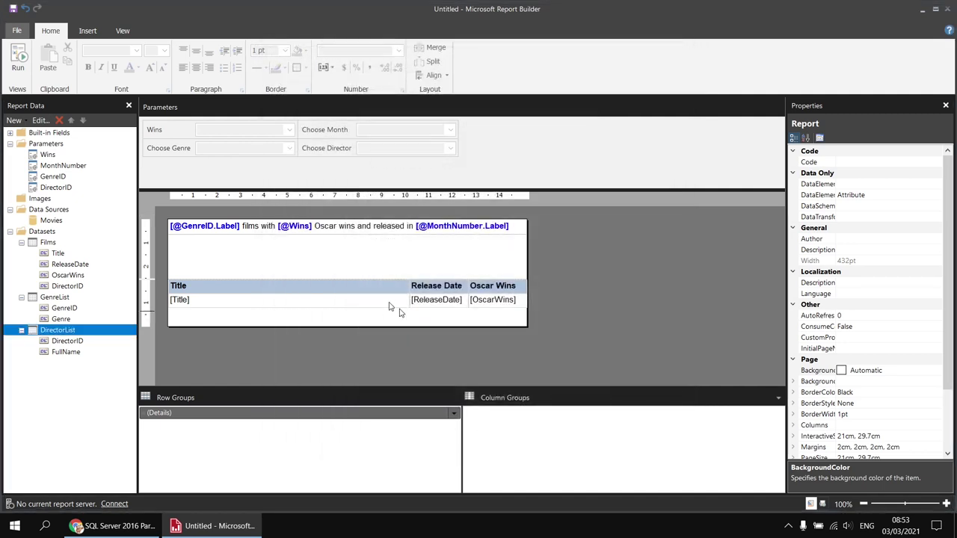
- Run the report with George Lucas chosen as the director
left_click(18, 60)
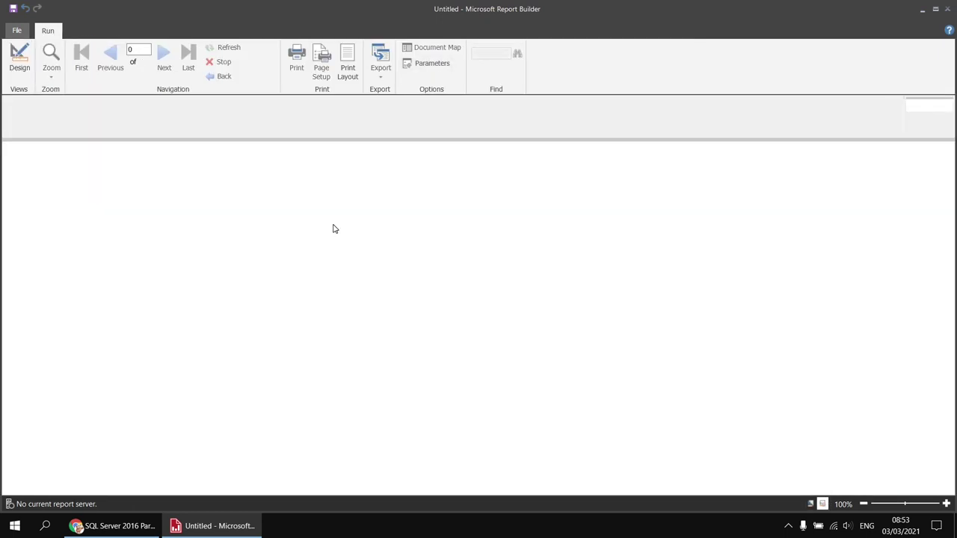
left_click(307, 121)
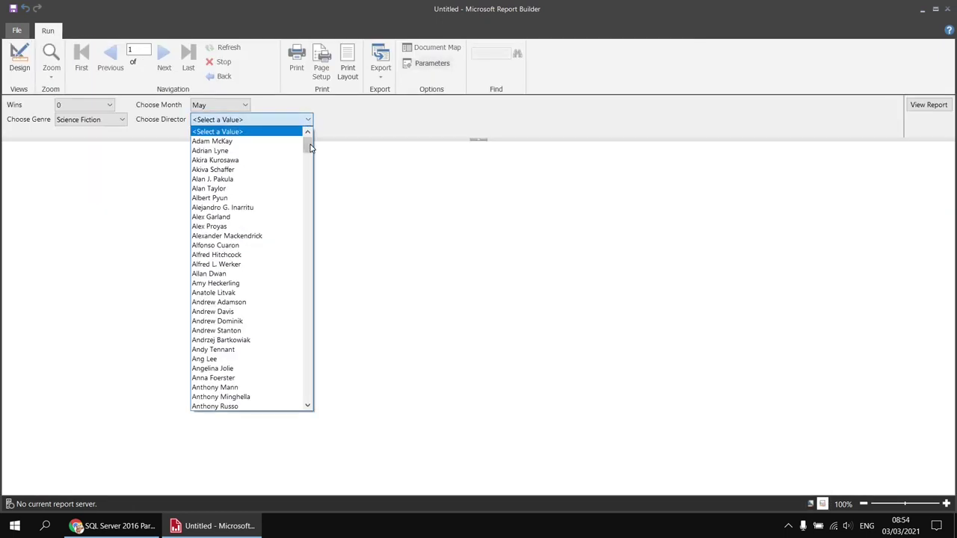
left_click_drag(311, 147, 308, 219)
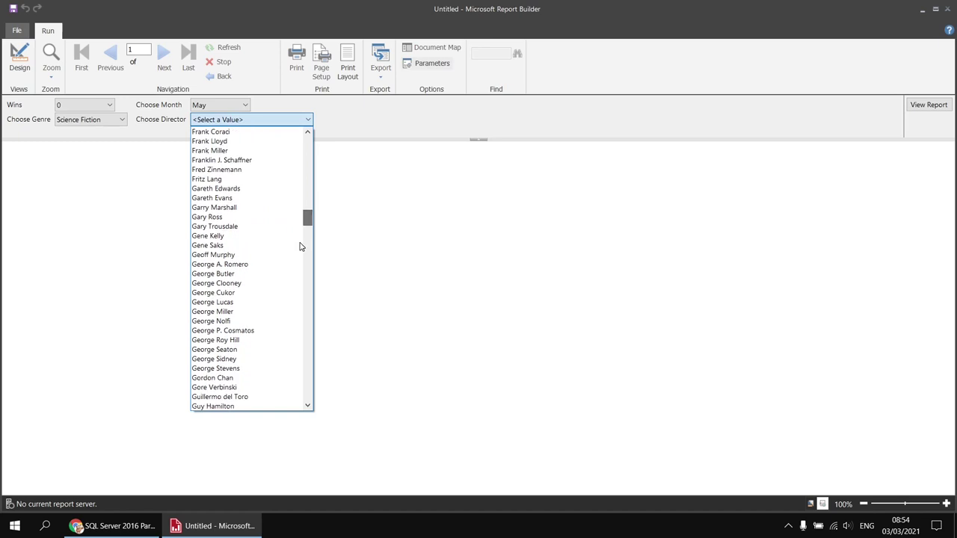
left_click(243, 303)
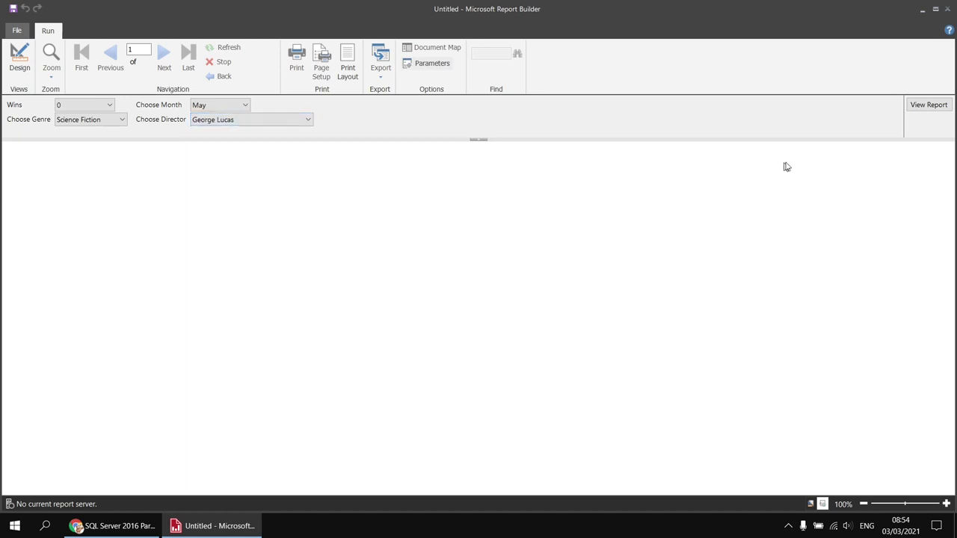
left_click(923, 106)
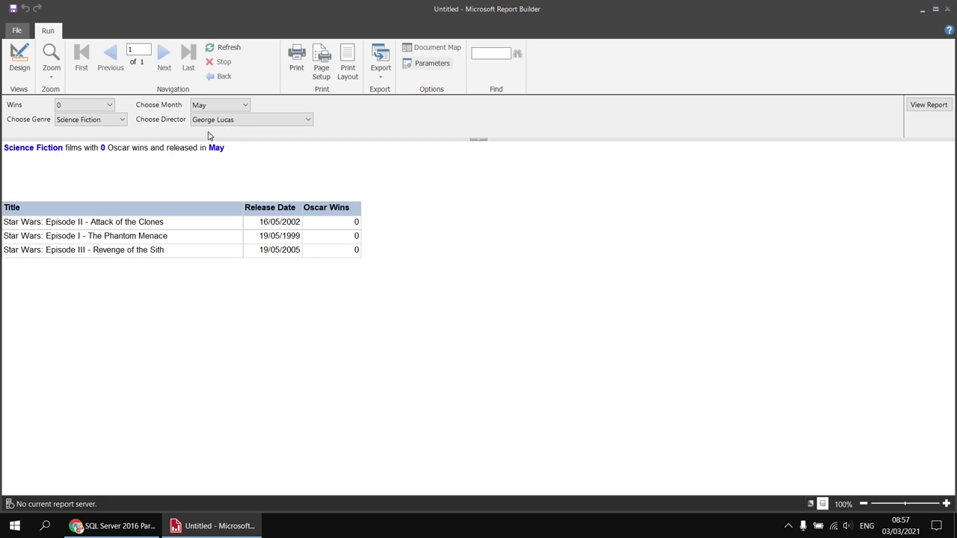
- Return to the design and delete the DirectorID filter from the Films dataset's properties
left_click(18, 60)
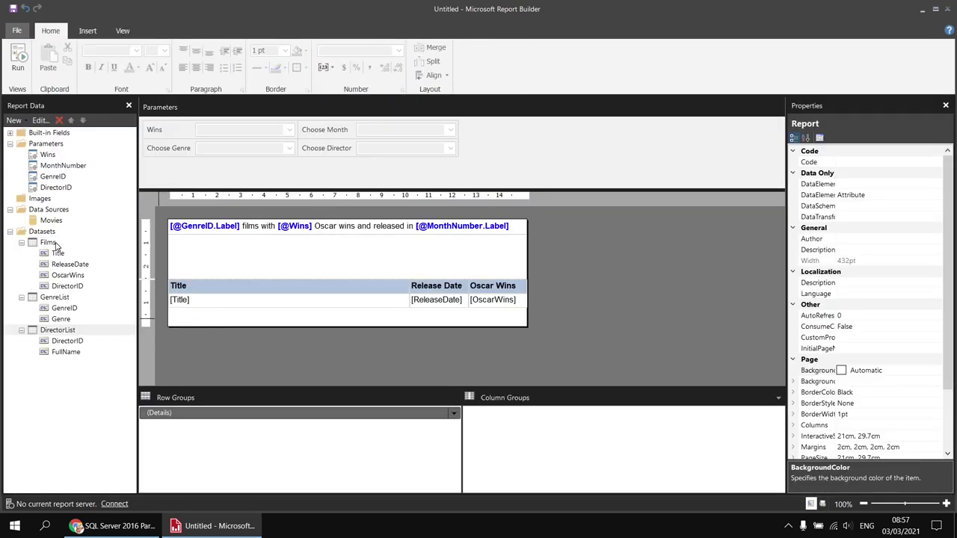
right_click(55, 244)
left_click(110, 295)
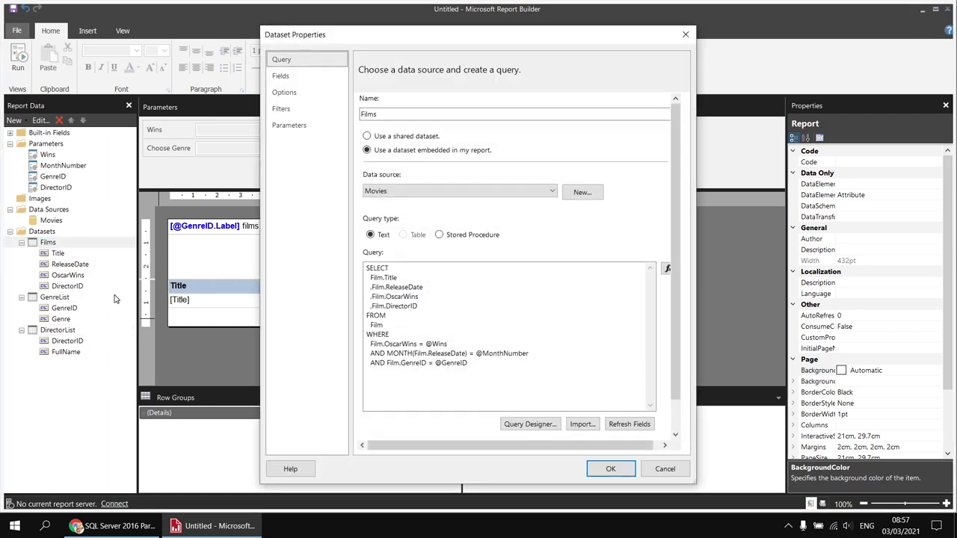
left_click(285, 109)
left_click(377, 166)
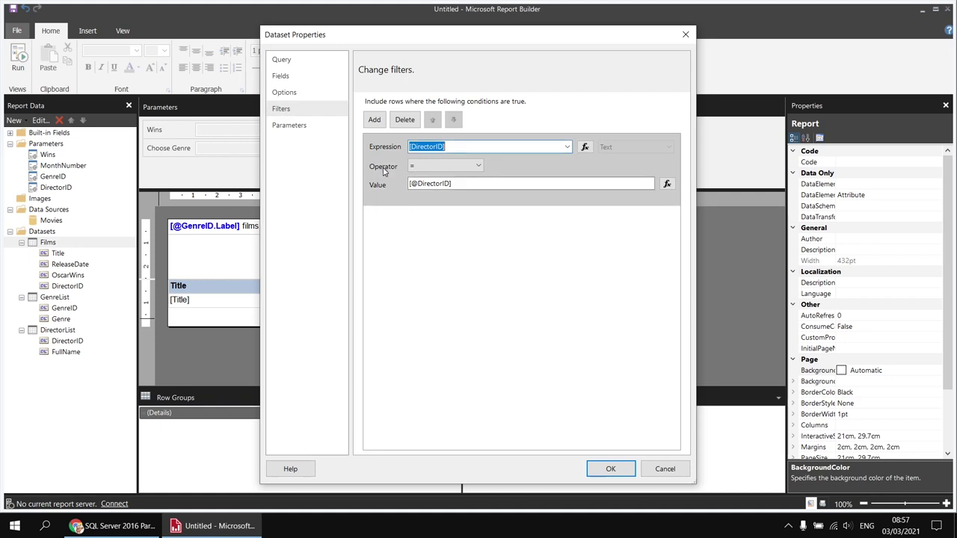
left_click(405, 120)
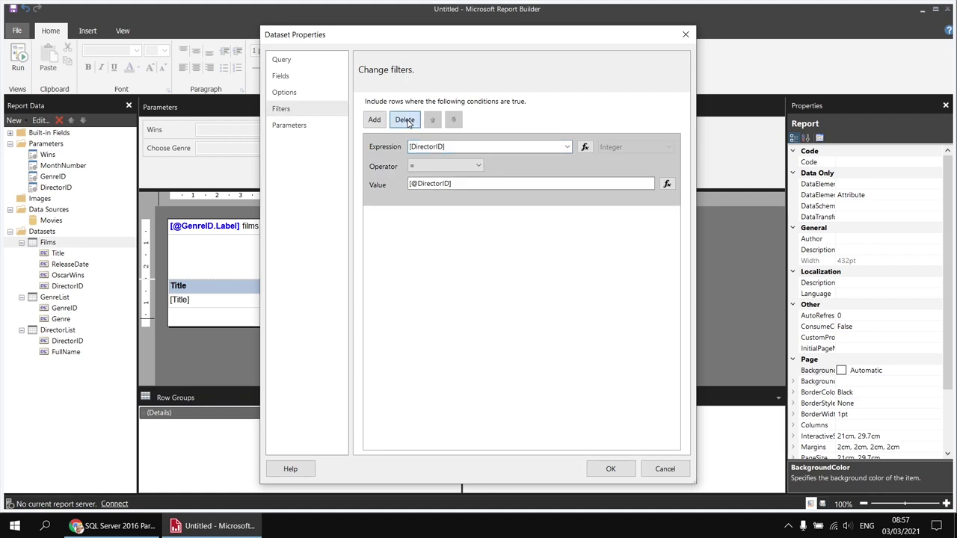
left_click(282, 59)
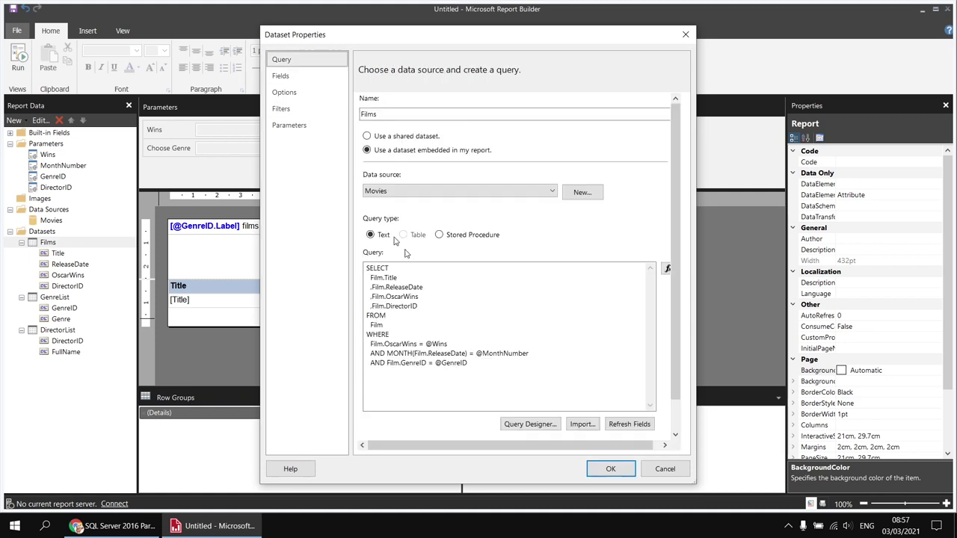
left_click(482, 366)
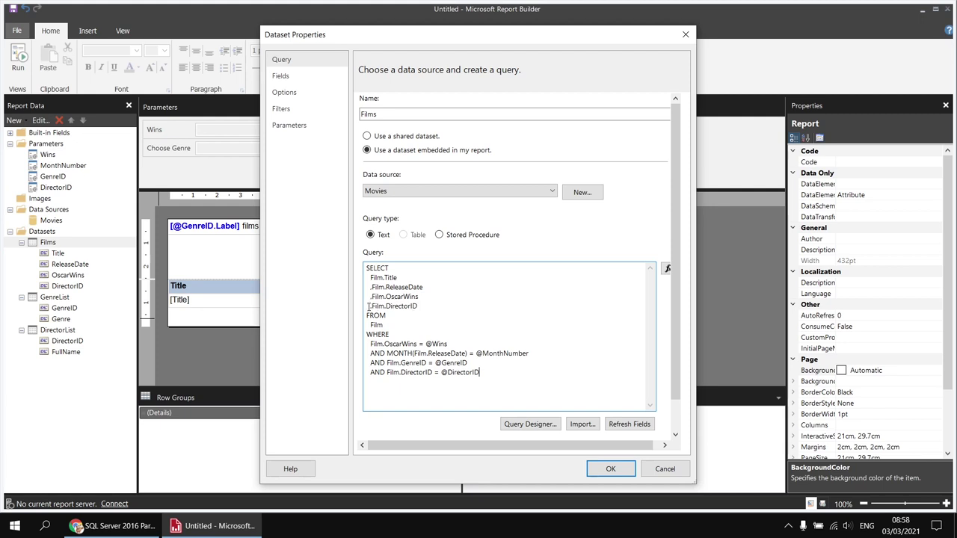
mouse_move(368, 306)
left_mouse_down()
mouse_move(419, 306)
mouse_move(360, 303)
left_mouse_up()
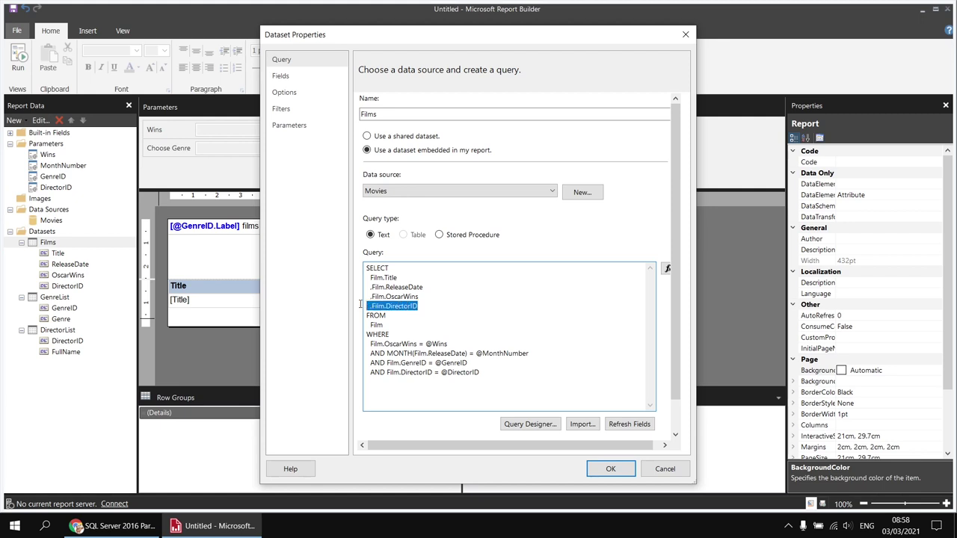
key("BackSpace")
key("BackSpace")
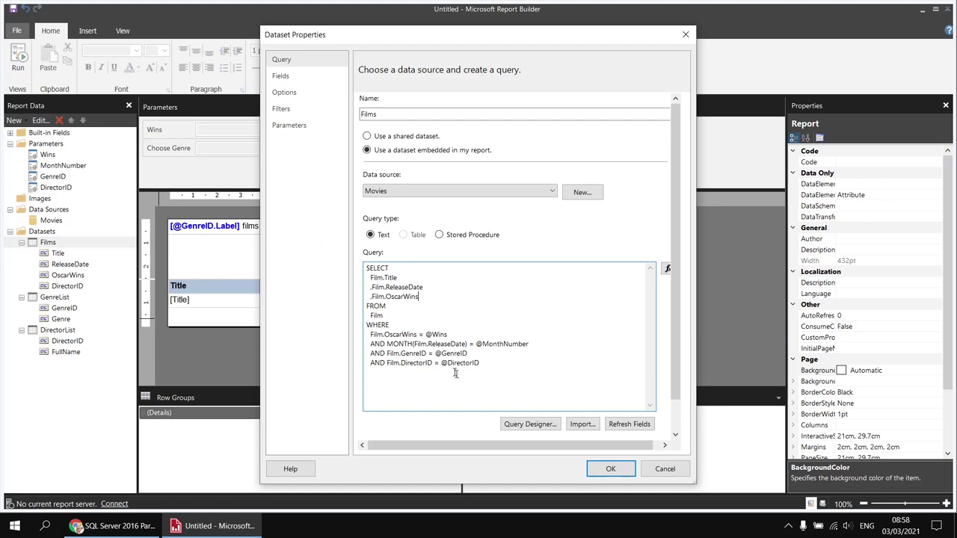
left_click(610, 469)
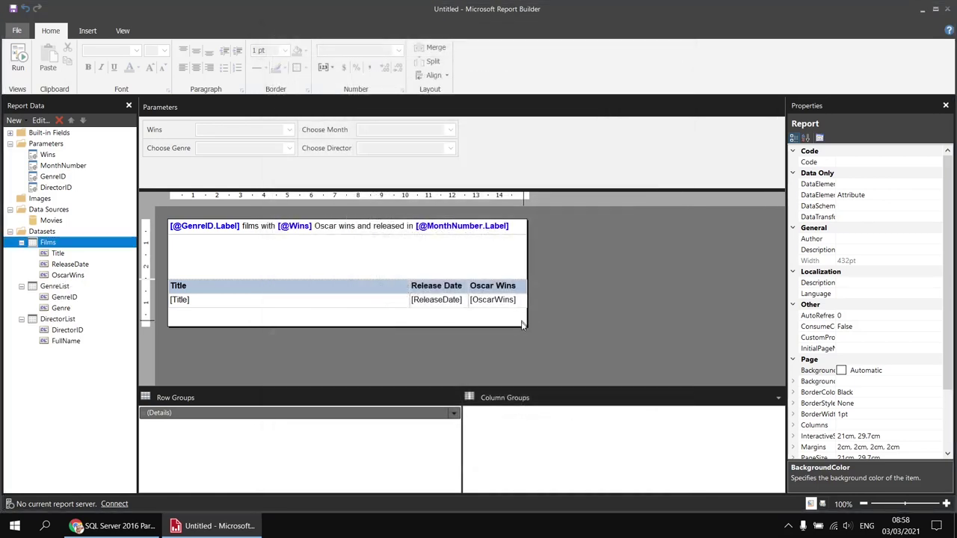
- Run the report again for director George Lucas to test the query-based director criterion
left_click(18, 60)
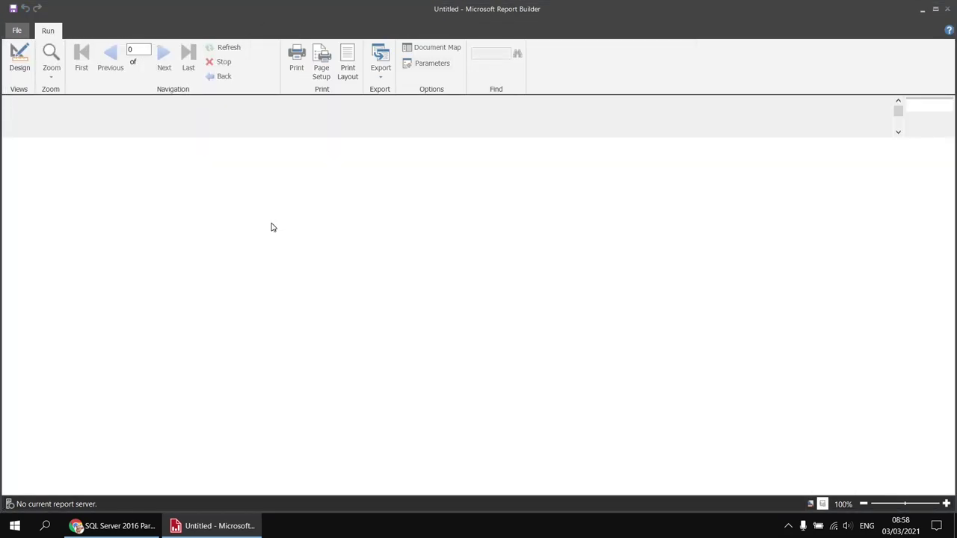
left_click(235, 122)
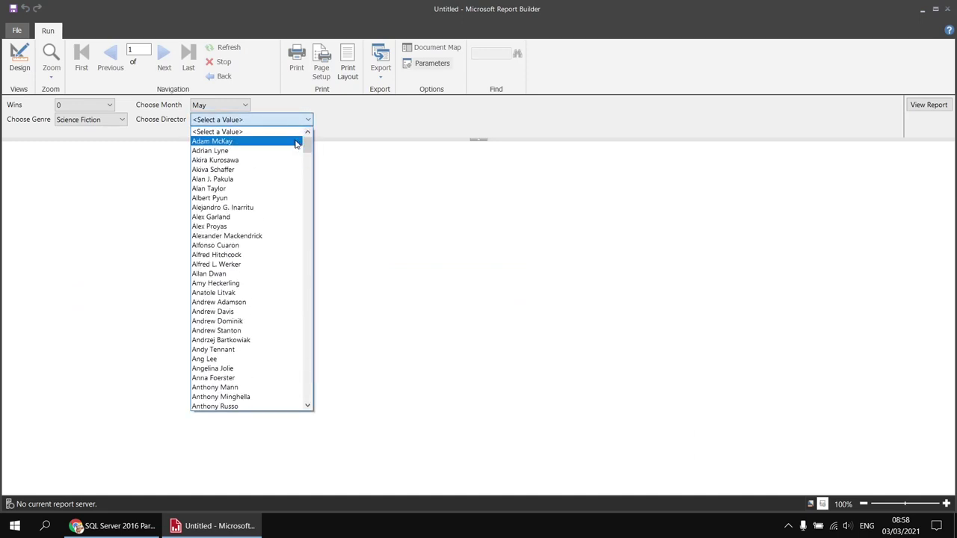
left_click_drag(306, 150, 299, 222)
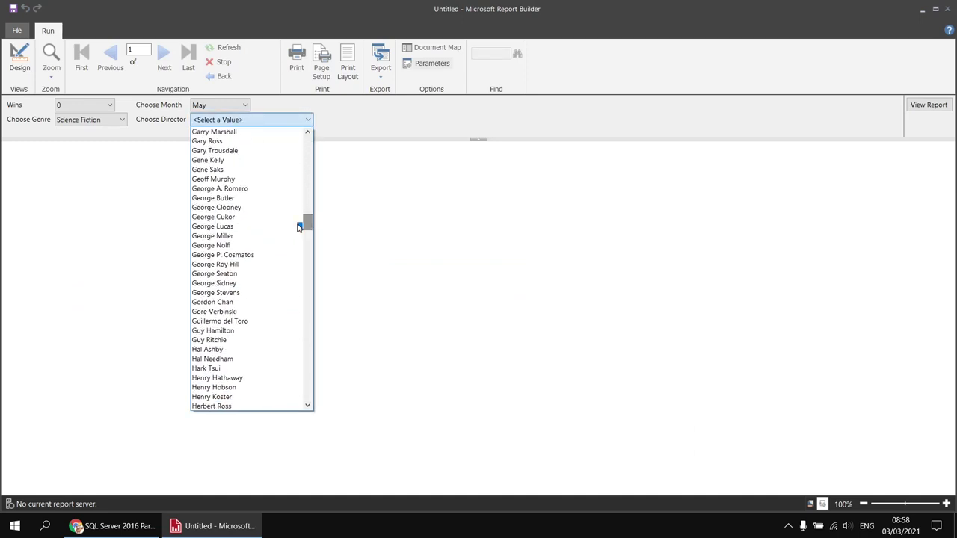
left_click(230, 228)
left_click(930, 105)
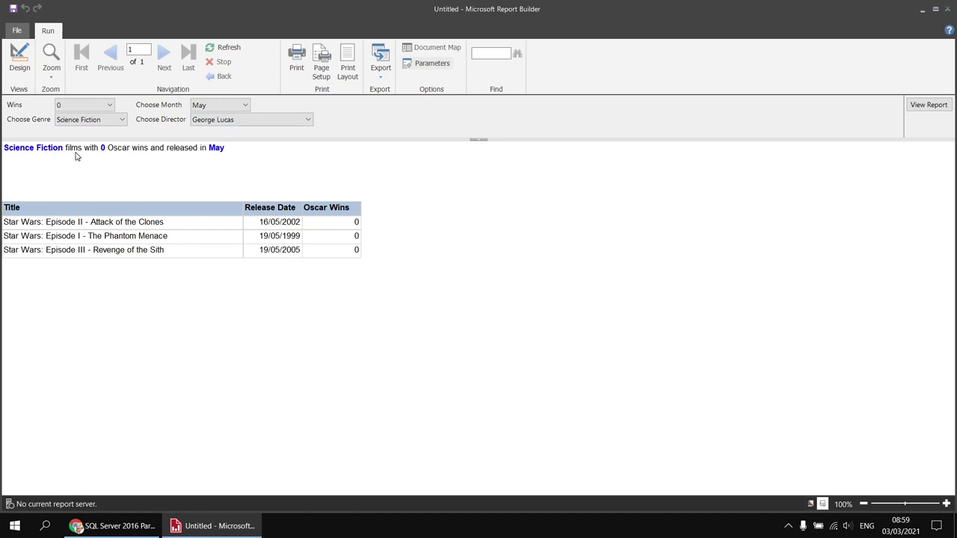
- Return to the design and insert the text "directed by" after "films" in the report heading
left_click(20, 59)
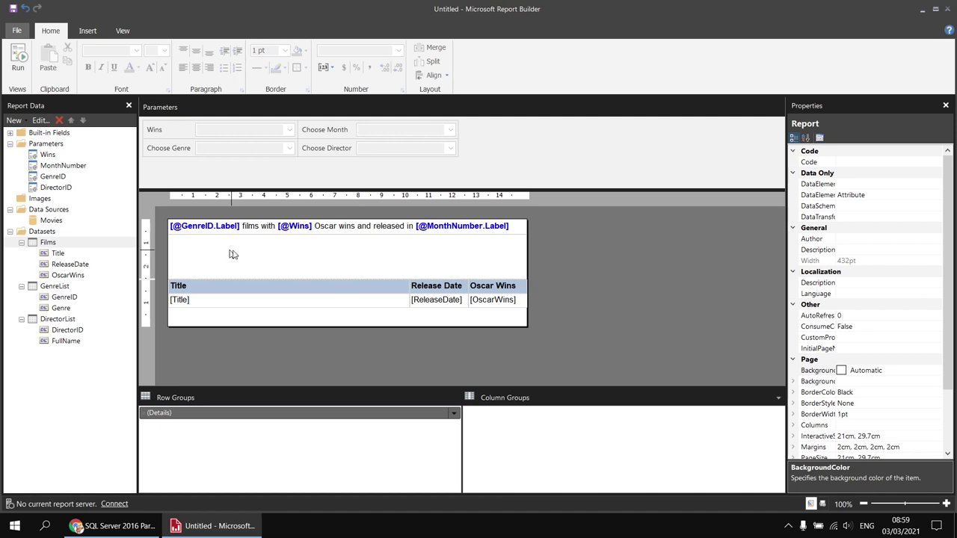
left_click(260, 228)
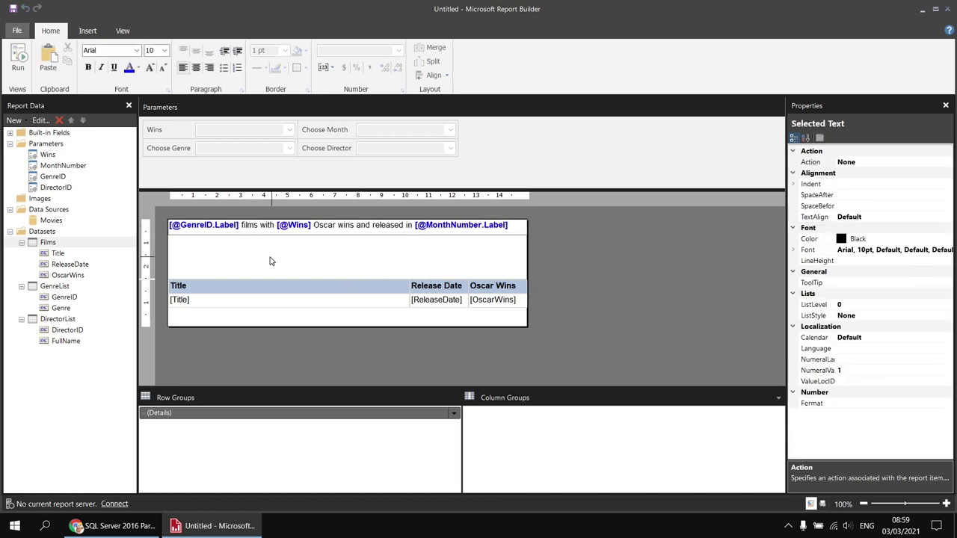
type("driect")
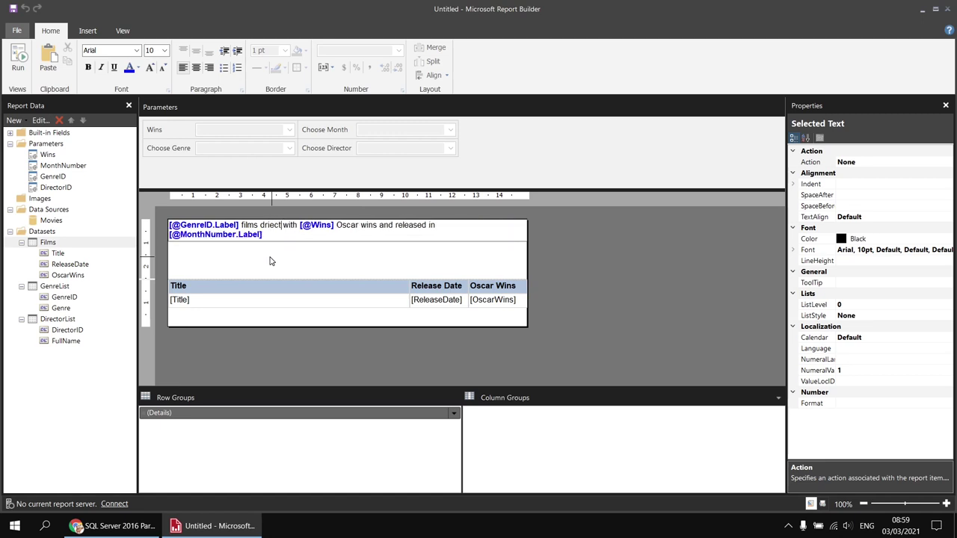
key("BackSpace")
key("BackSpace")
key("BackSpace")
key("BackSpace")
key("BackSpace")
key("BackSpace")
type("directed by")
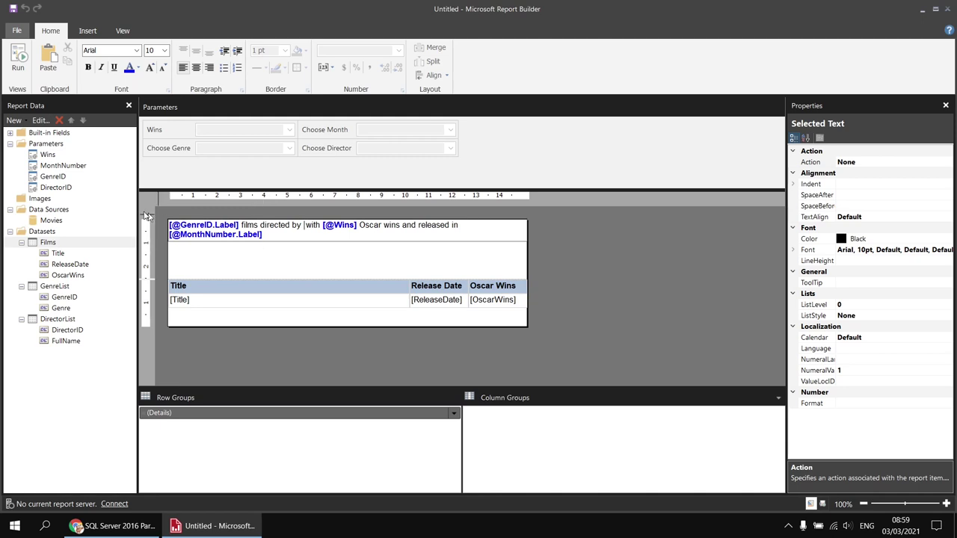
- Insert the DirectorID parameter into the heading between "directed by" and "with"
left_click(57, 189)
left_click_drag(48, 242, 305, 231)
left_click(368, 254)
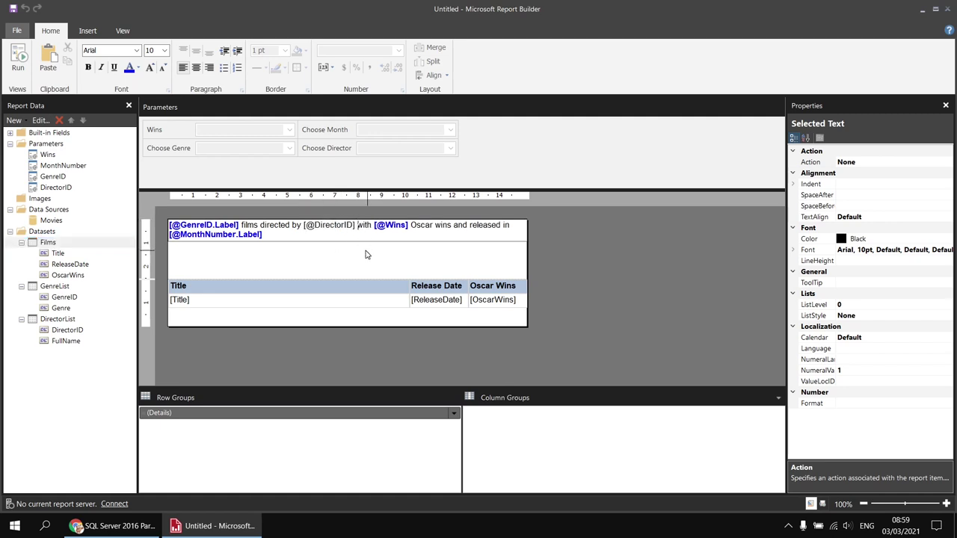
- Change the heading's director placeholder expression to =Parameters!DirectorID.Label so it shows the director's name instead of the ID
left_click(334, 225)
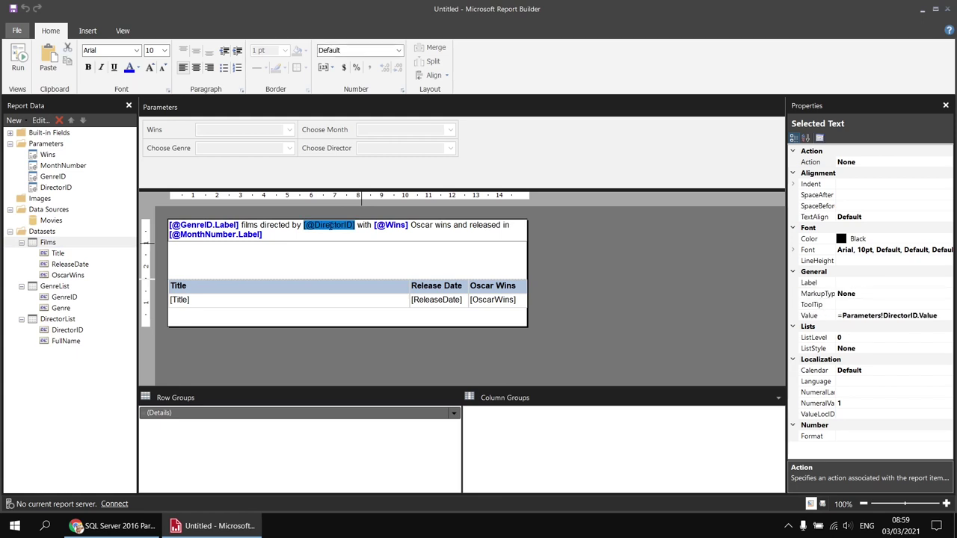
right_click(332, 228)
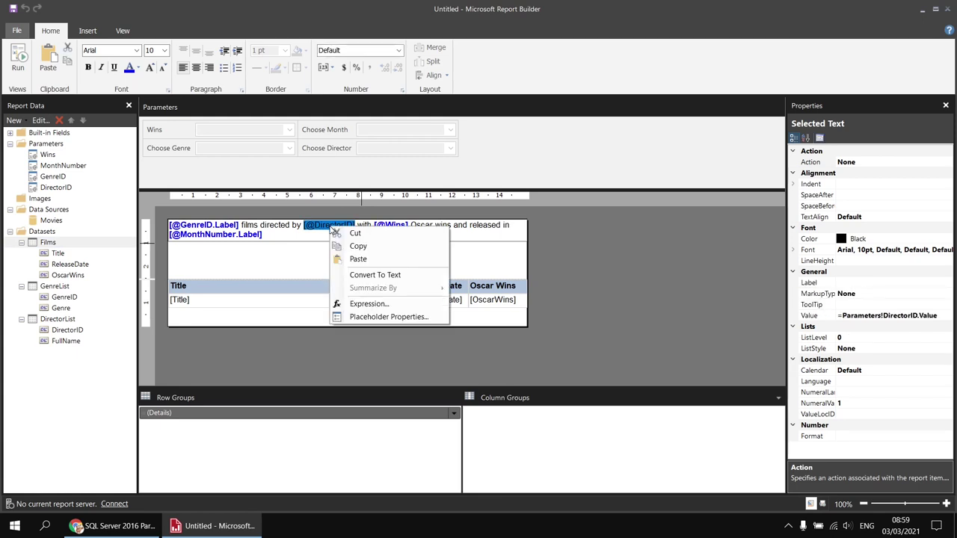
left_click(363, 303)
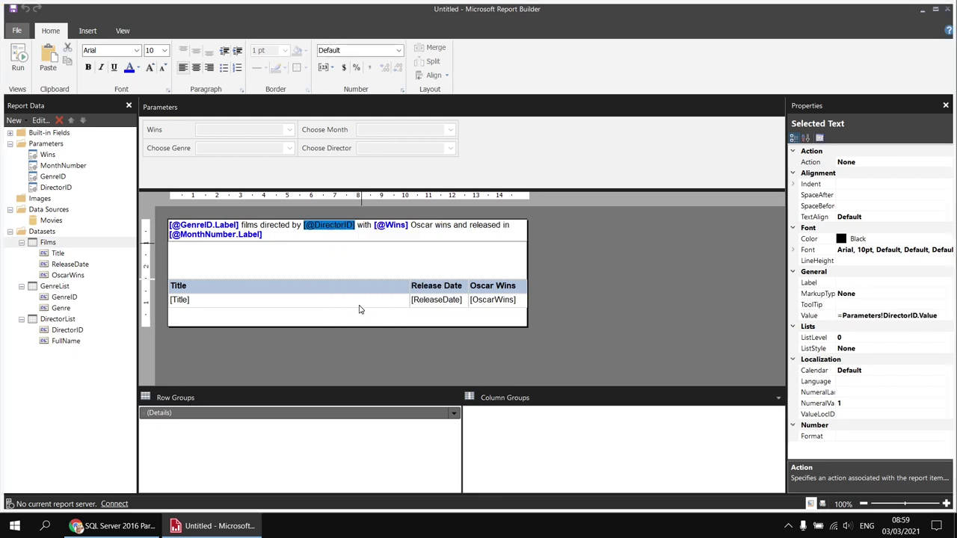
double_click(380, 103)
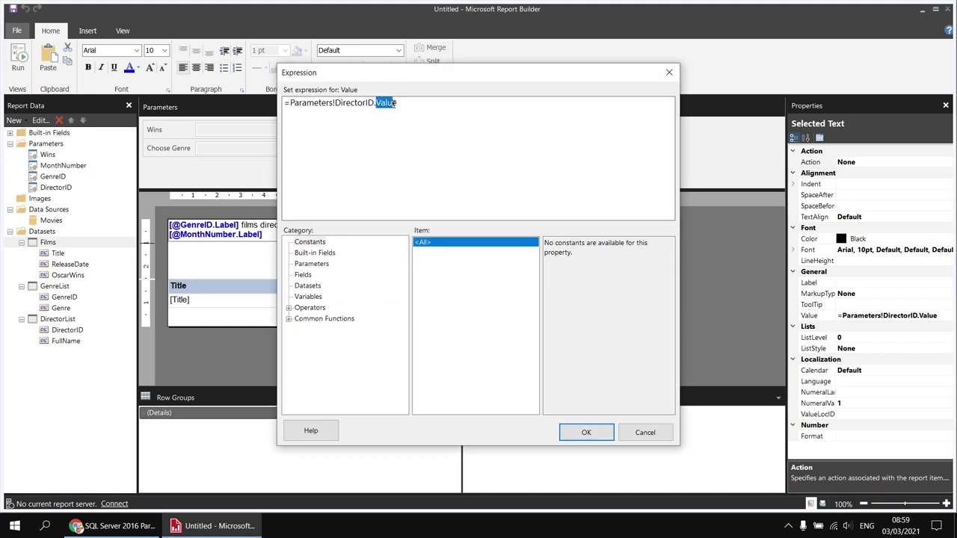
type("Label")
left_click(587, 433)
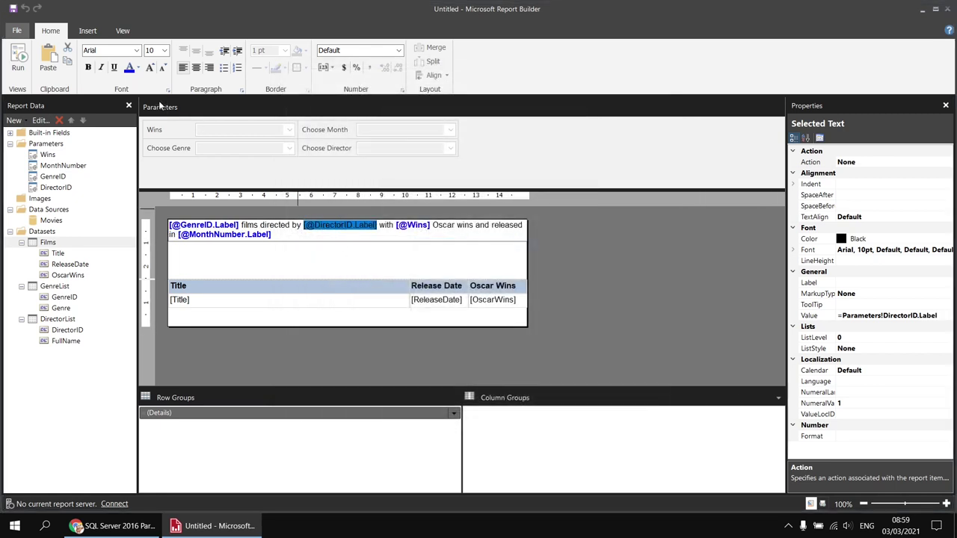
- Format the director placeholder in bold blue, and adjust the layout so the two-line heading fits closely above the films table
left_click(129, 67)
left_click(88, 69)
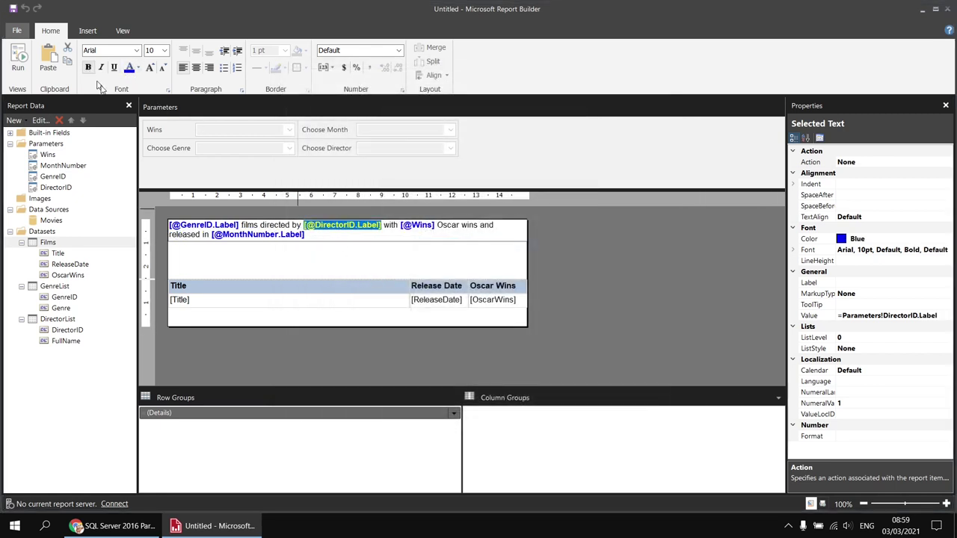
left_click_drag(460, 250, 437, 233)
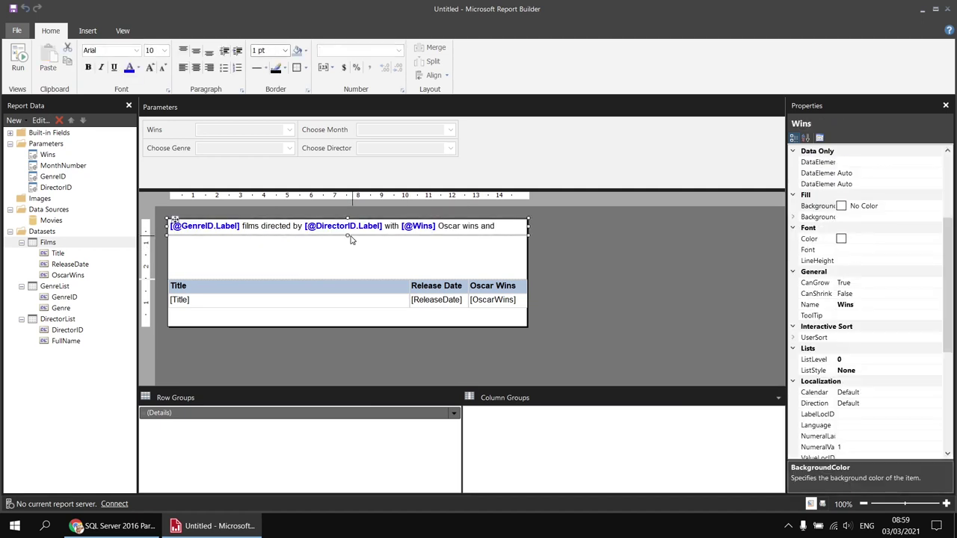
mouse_move(347, 234)
left_mouse_down()
mouse_move(342, 265)
mouse_move(344, 248)
left_mouse_up()
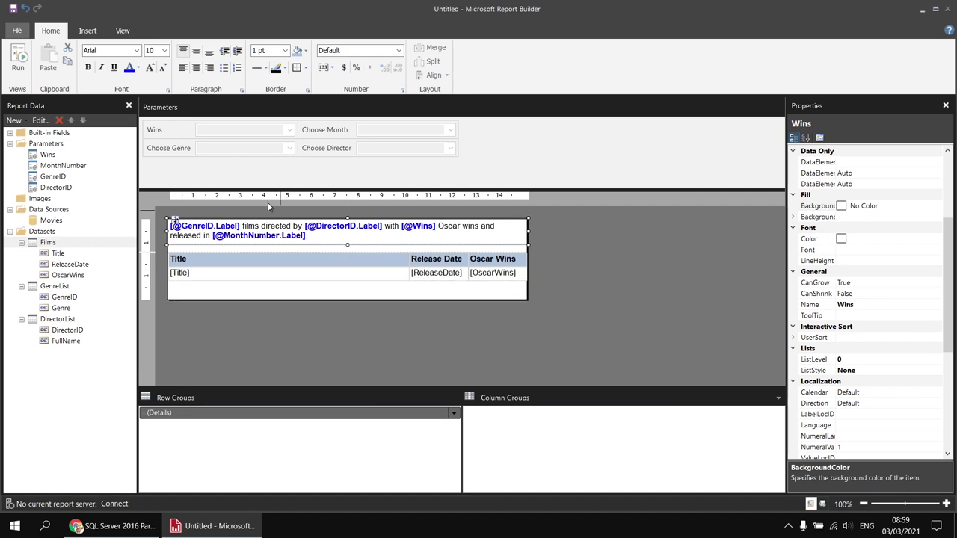
- Run the report for director George Lucas, keeping 0 wins, May and Science Fiction, to check the completed heading
left_click(18, 60)
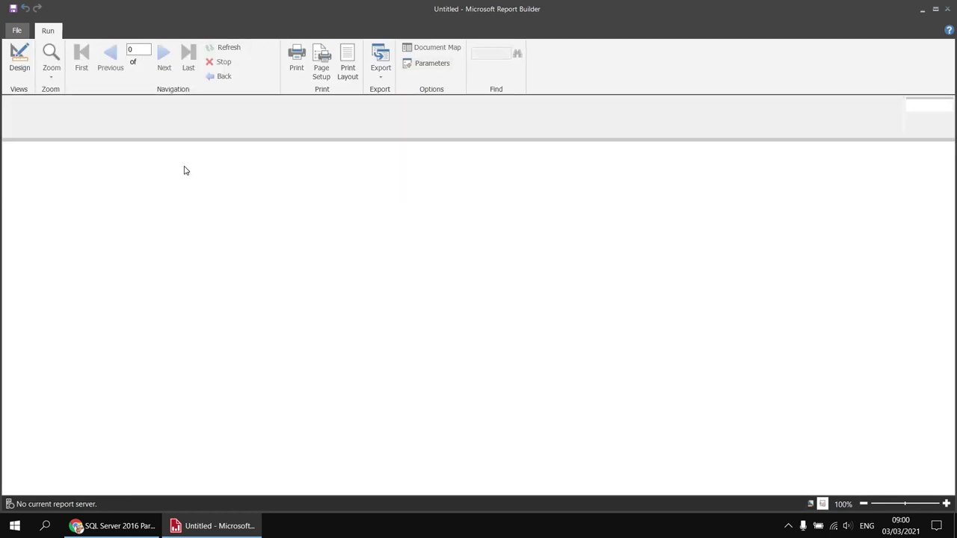
left_click(255, 119)
left_click_drag(308, 148, 306, 232)
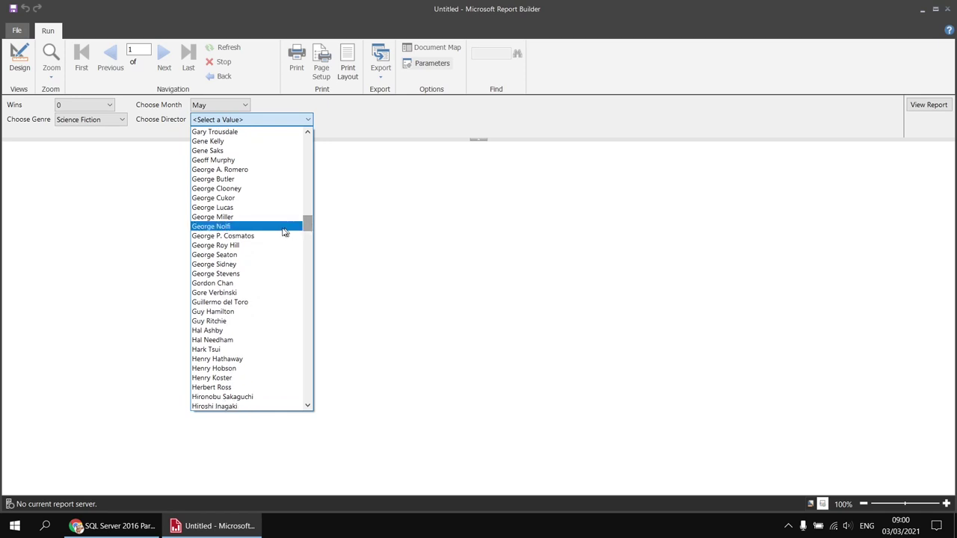
left_click(233, 208)
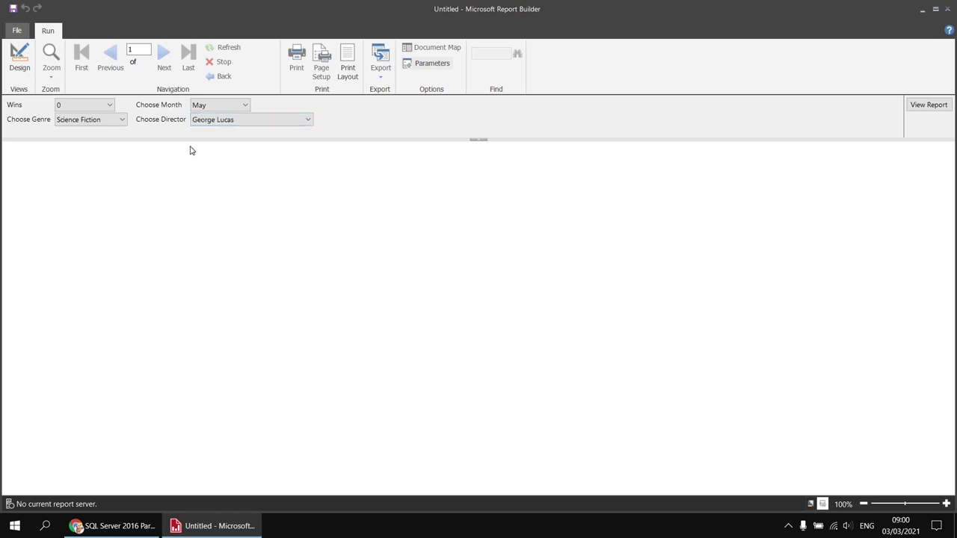
left_click(921, 109)
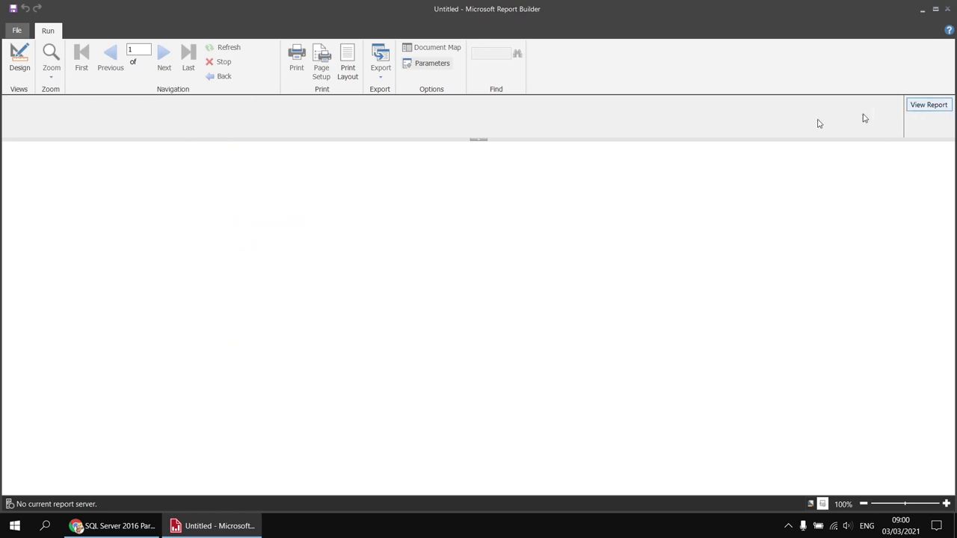